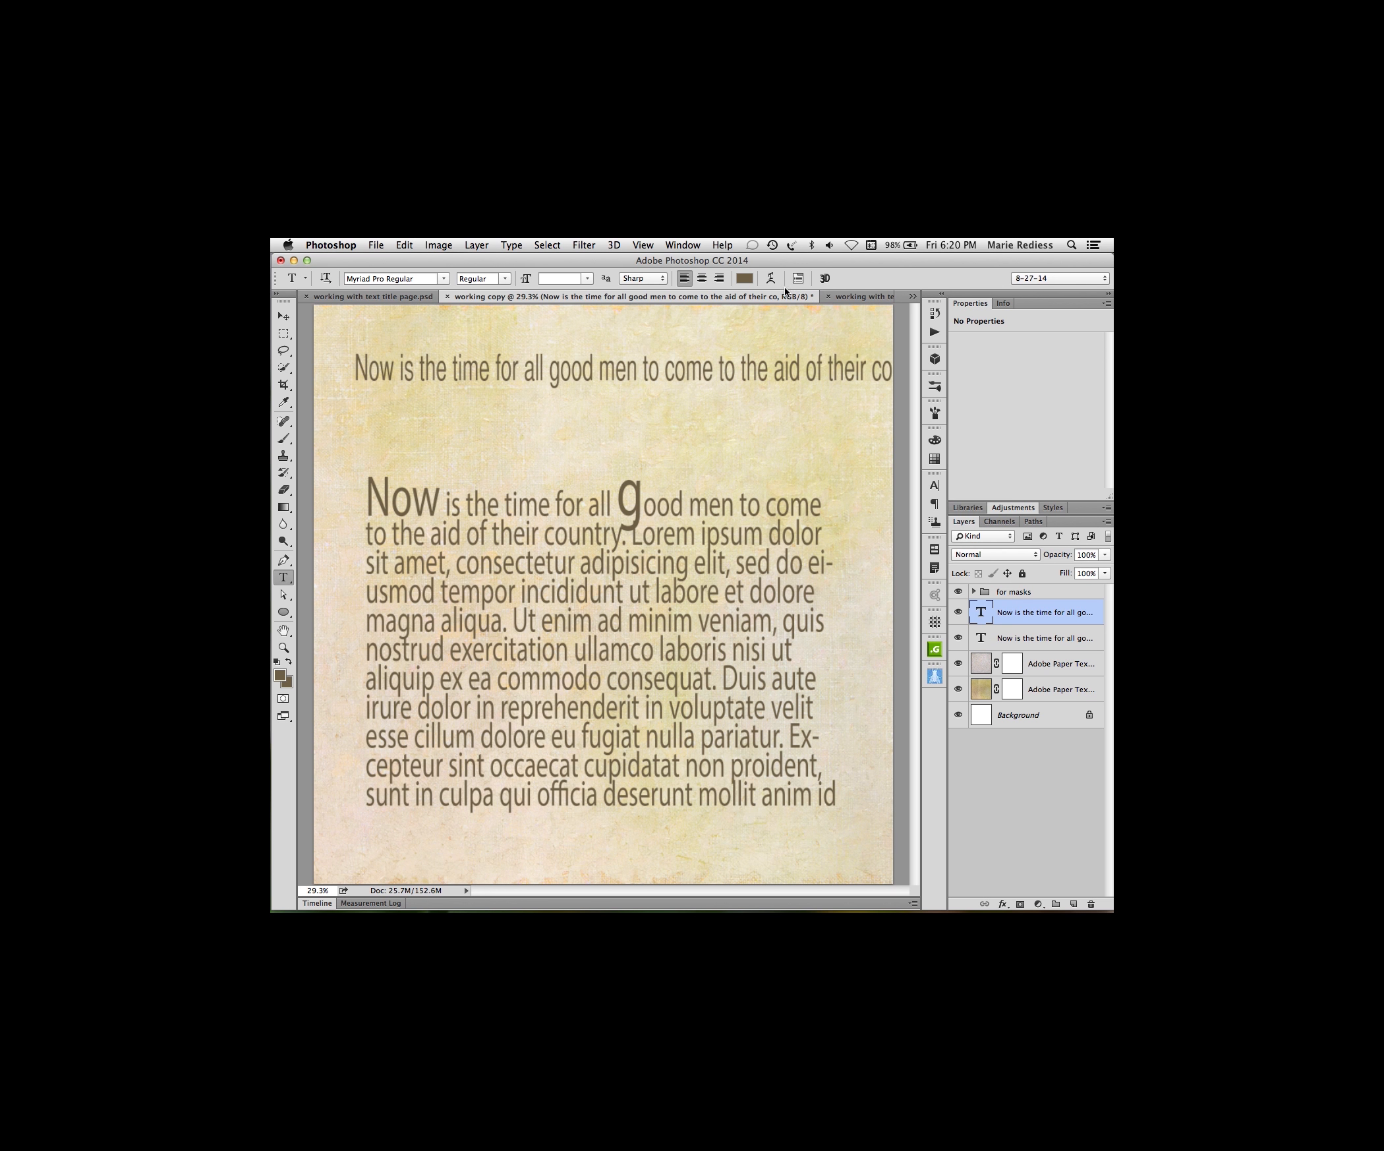
# - Check the Warp Text options for the paragraph, keeping the style at None
pyautogui.click(769, 279)
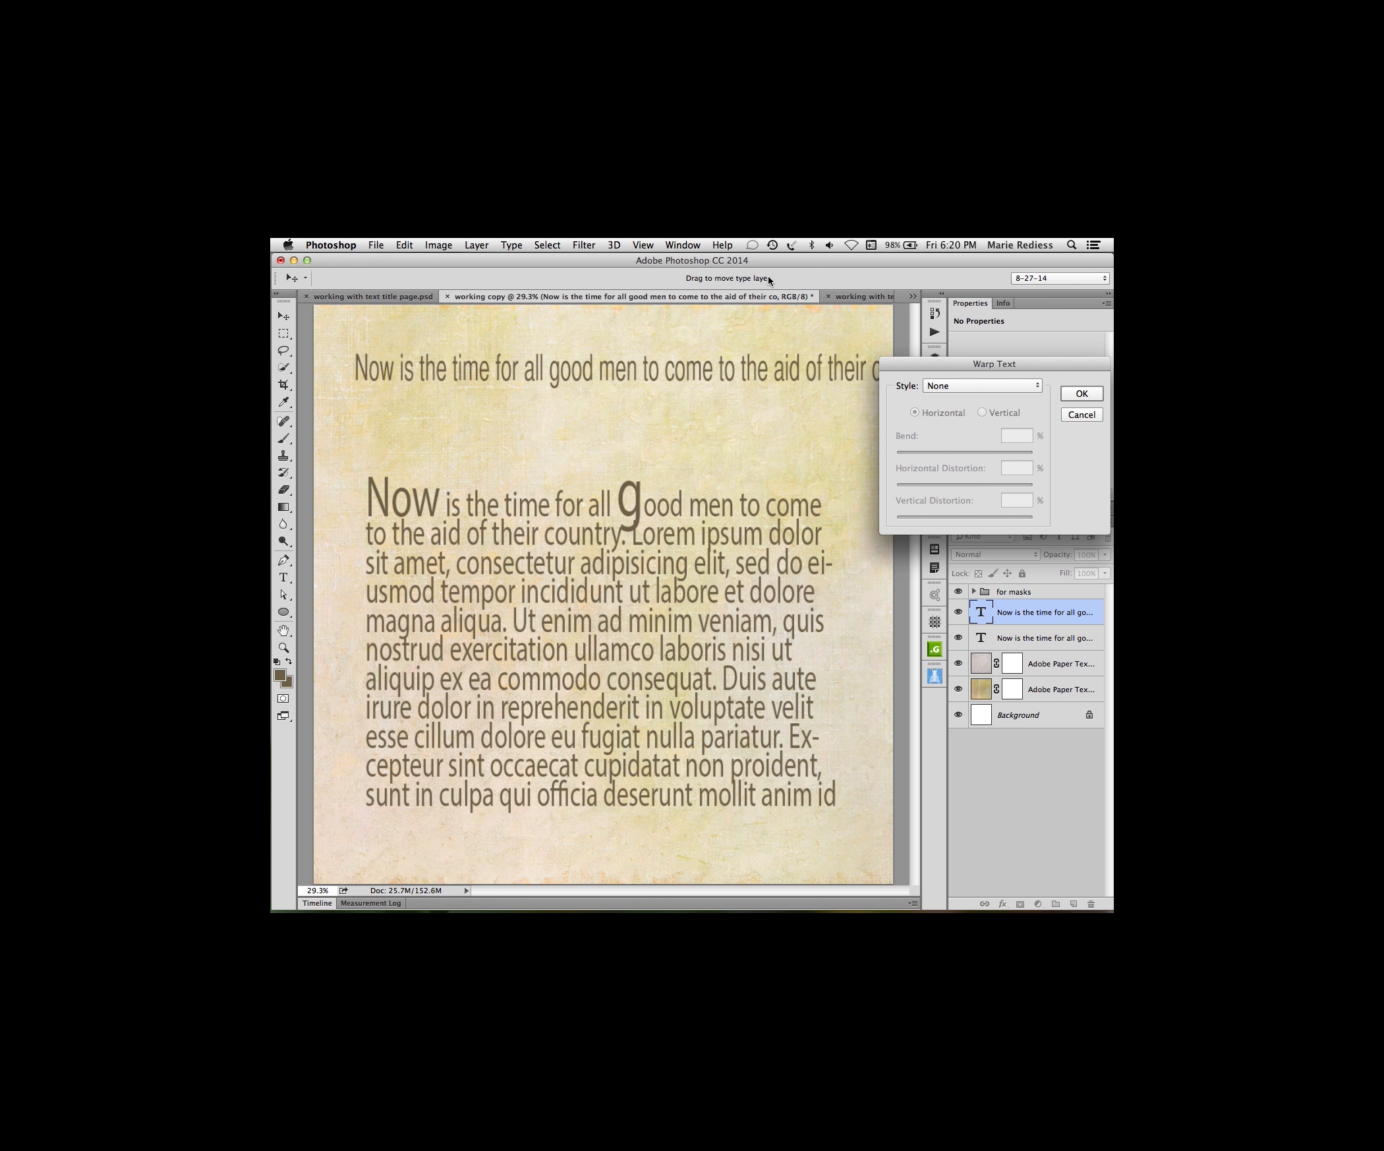
pyautogui.click(1081, 393)
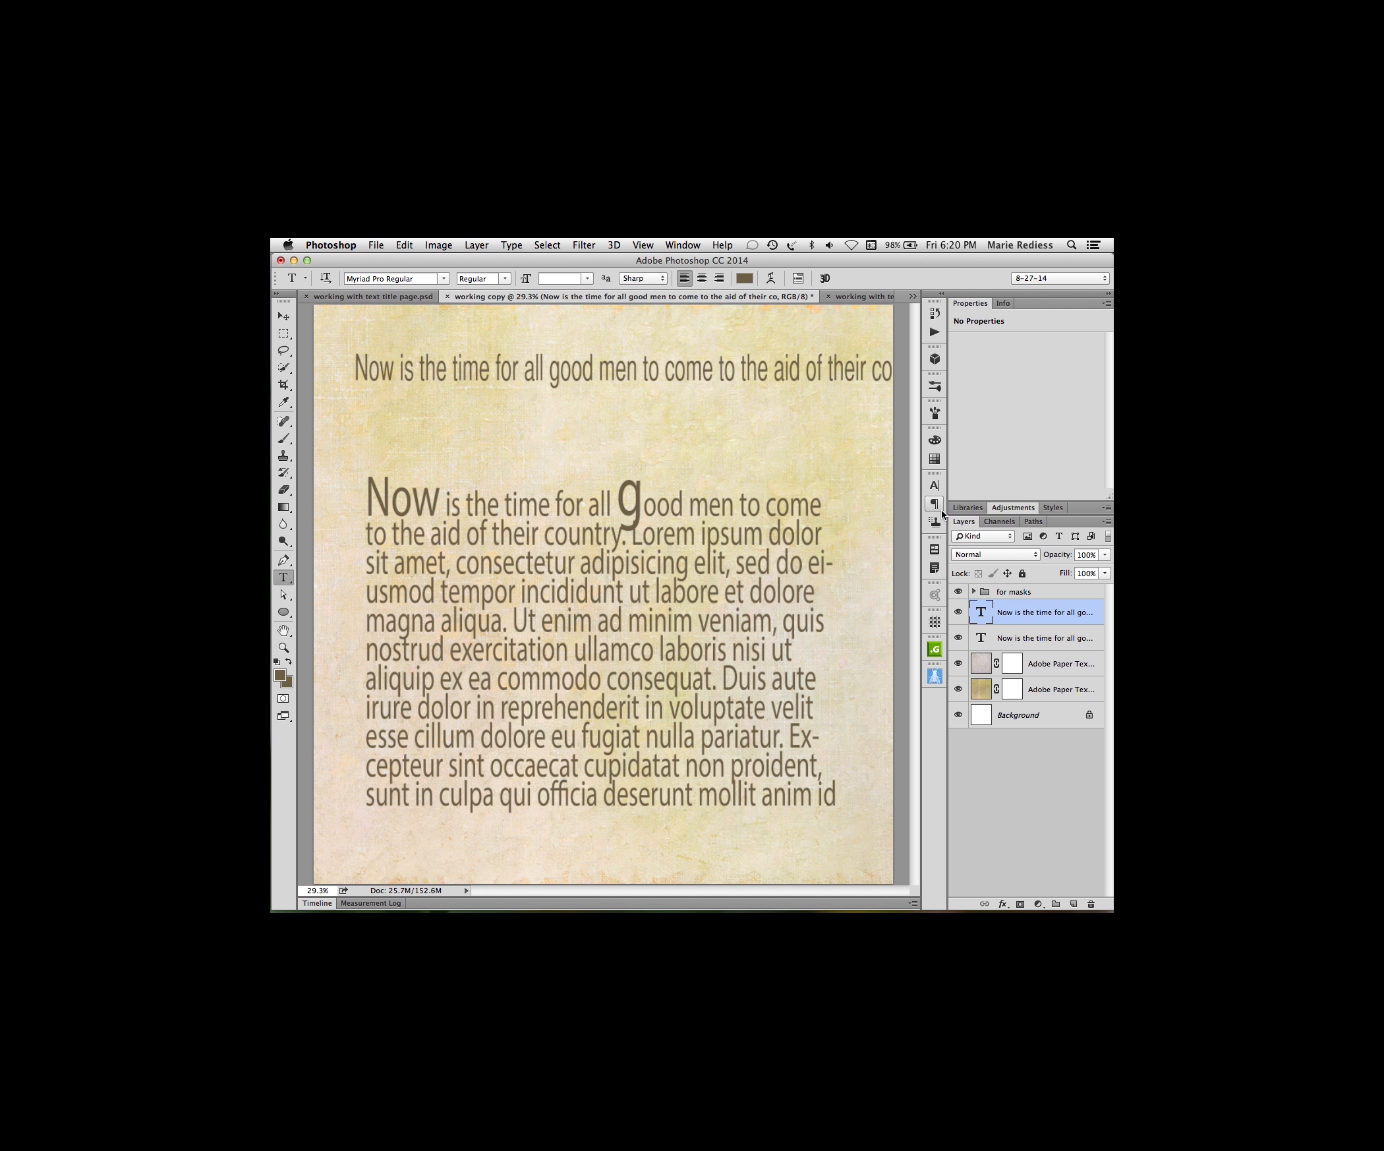
# - Show the Character settings and set the paragraph text to Minion Pro Bold Italic at 30 pt
pyautogui.click(684, 245)
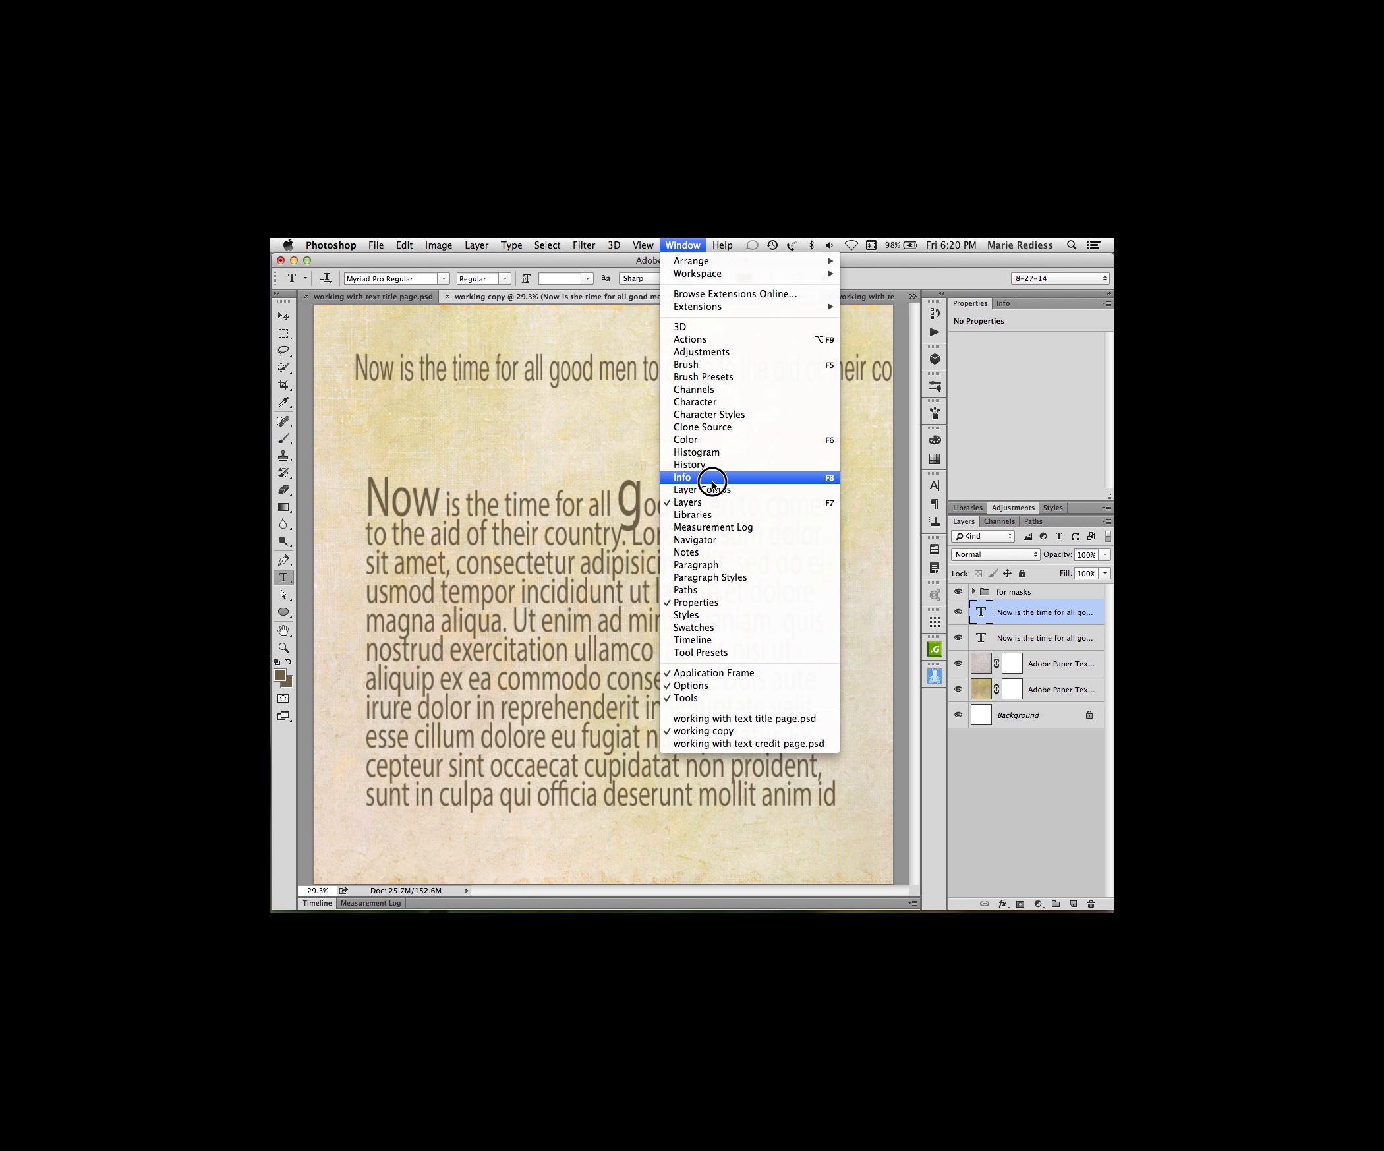
pyautogui.click(696, 401)
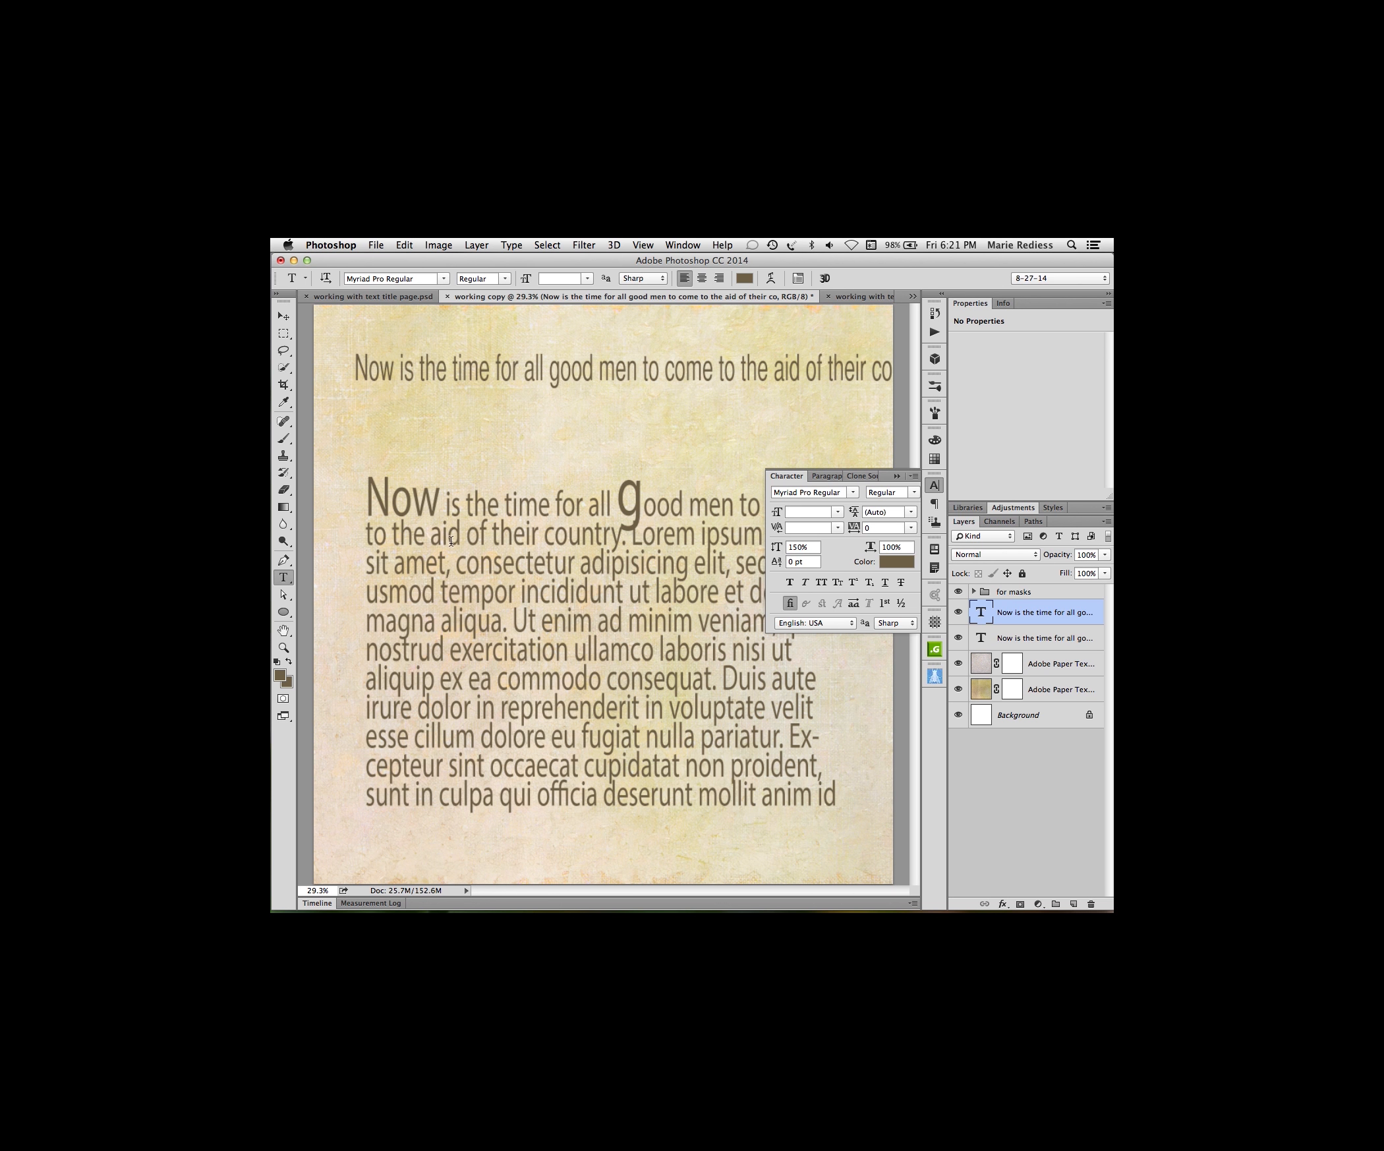
pyautogui.click(853, 494)
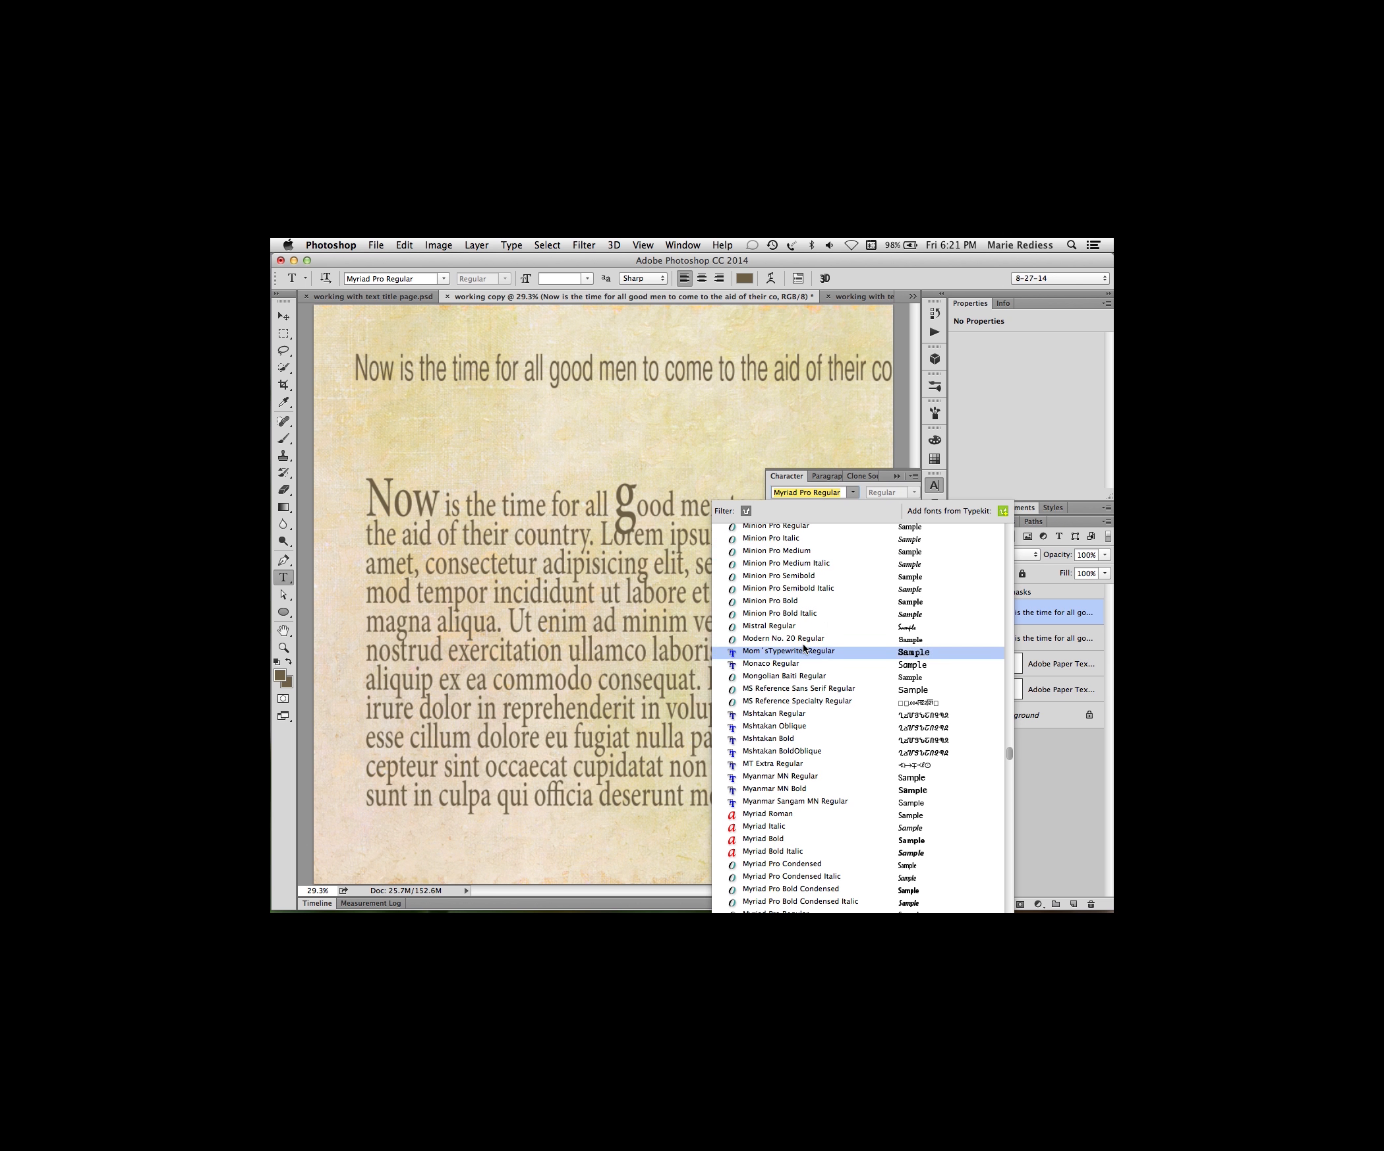
pyautogui.click(779, 613)
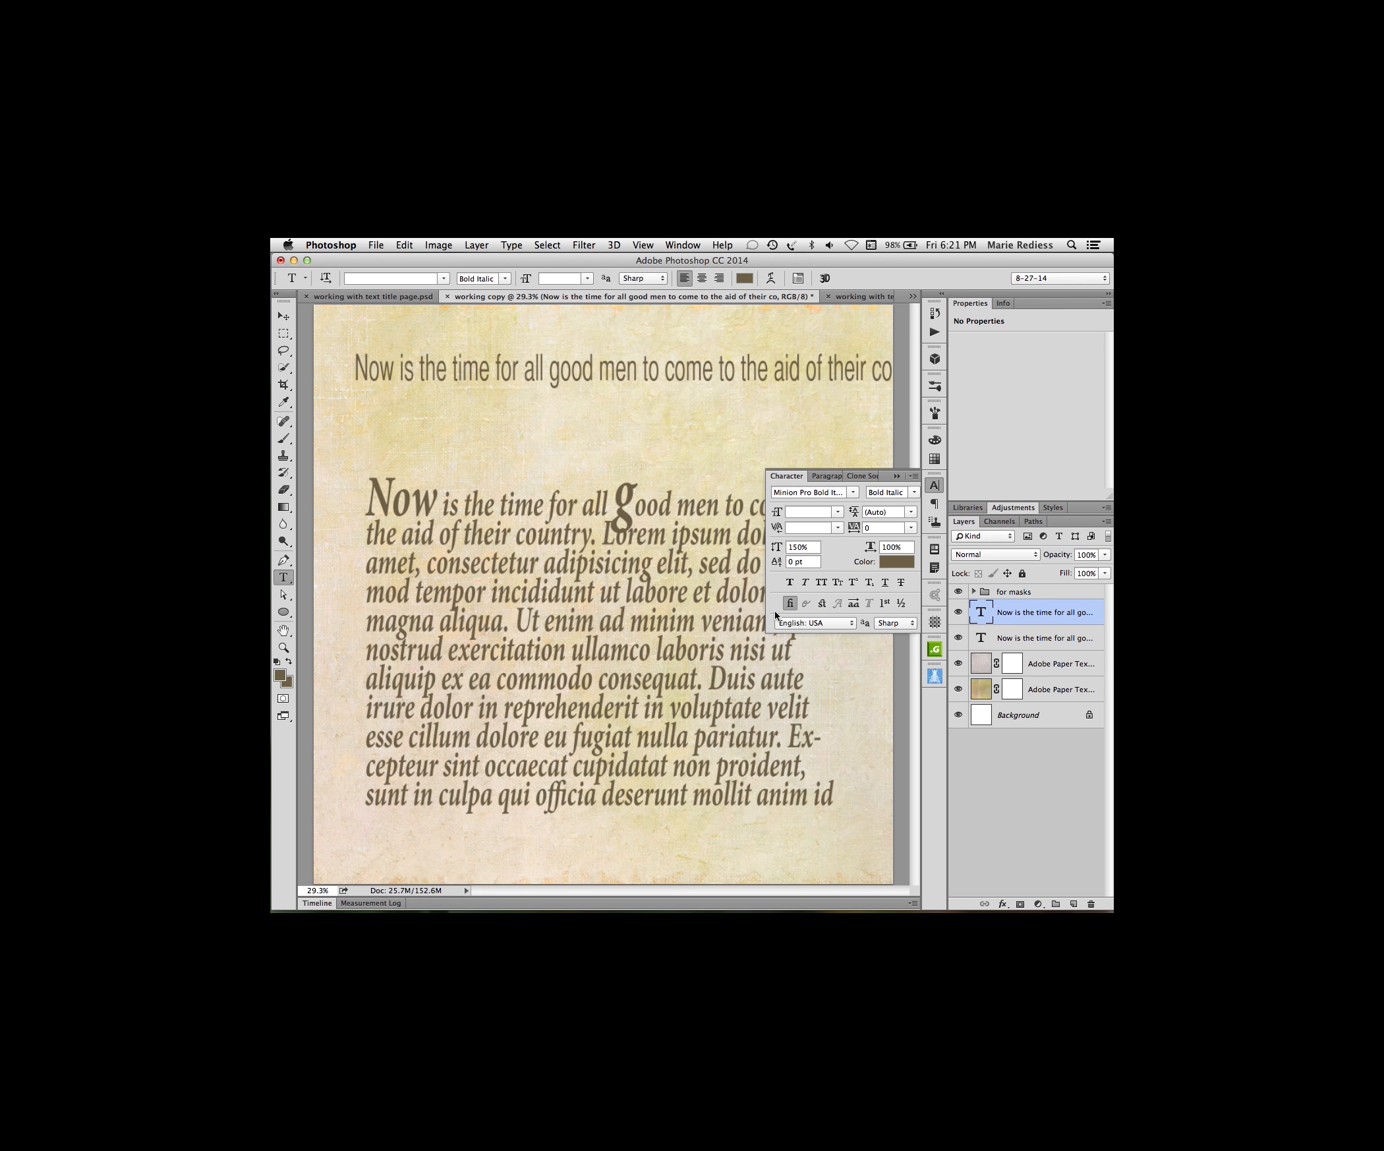
pyautogui.click(837, 512)
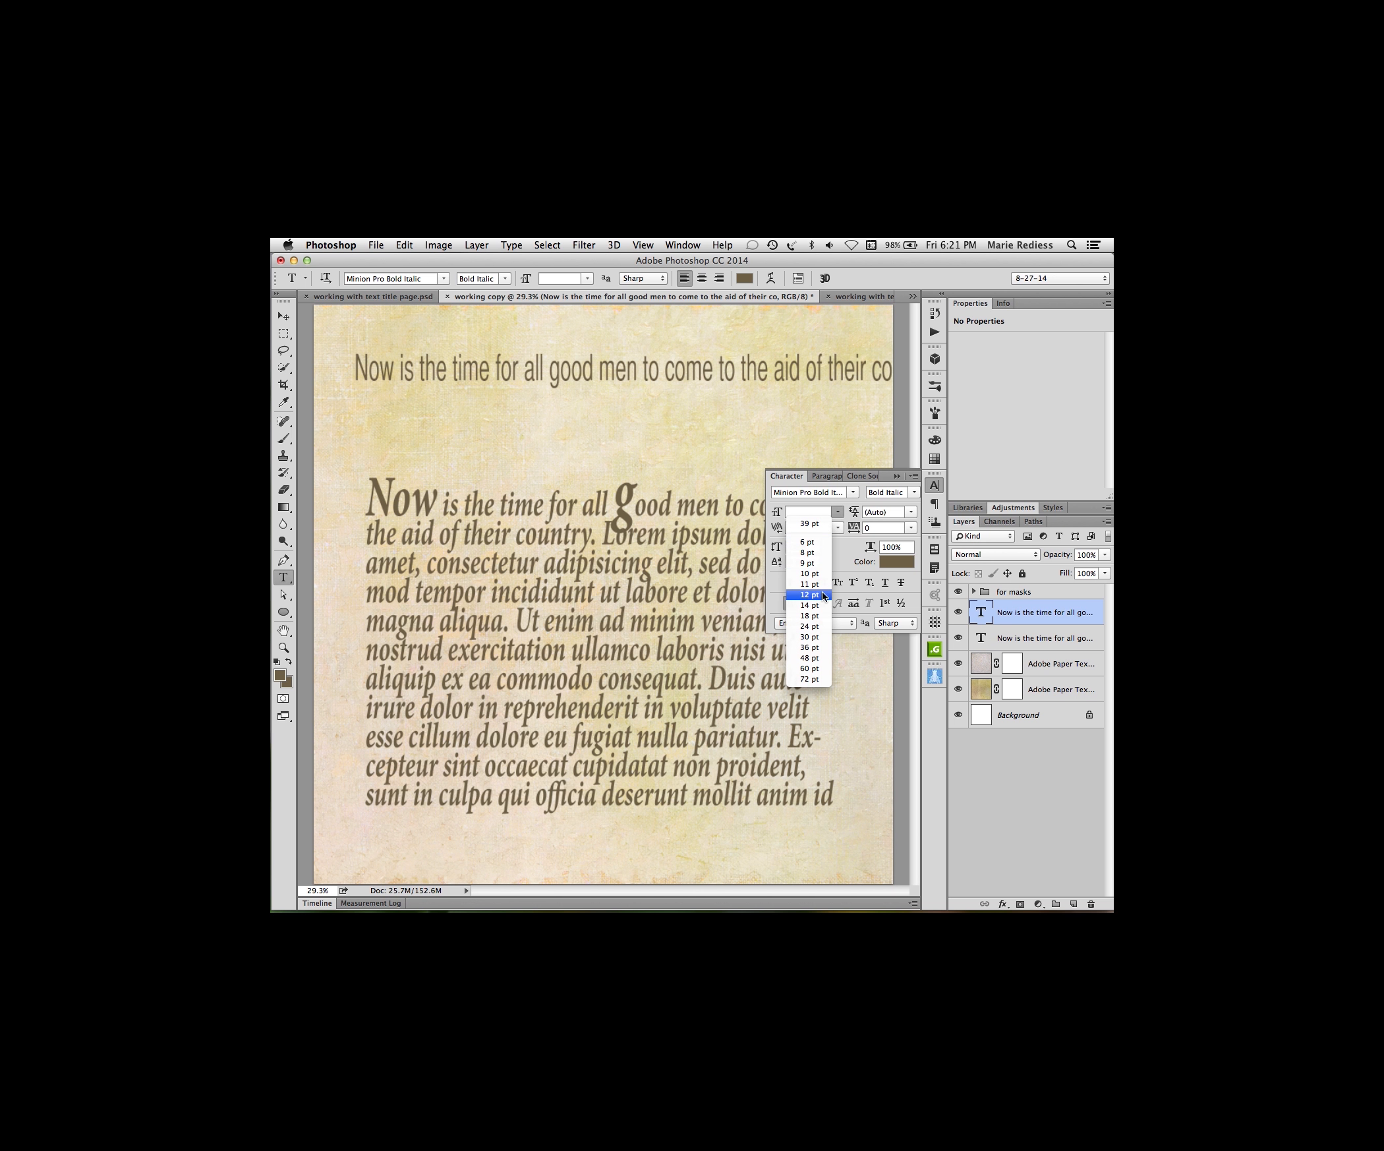
pyautogui.click(809, 637)
# - Set only the word "Ut" in the paragraph to 24 pt and commit the edit
pyautogui.doubleClick(453, 604)
pyautogui.click(837, 511)
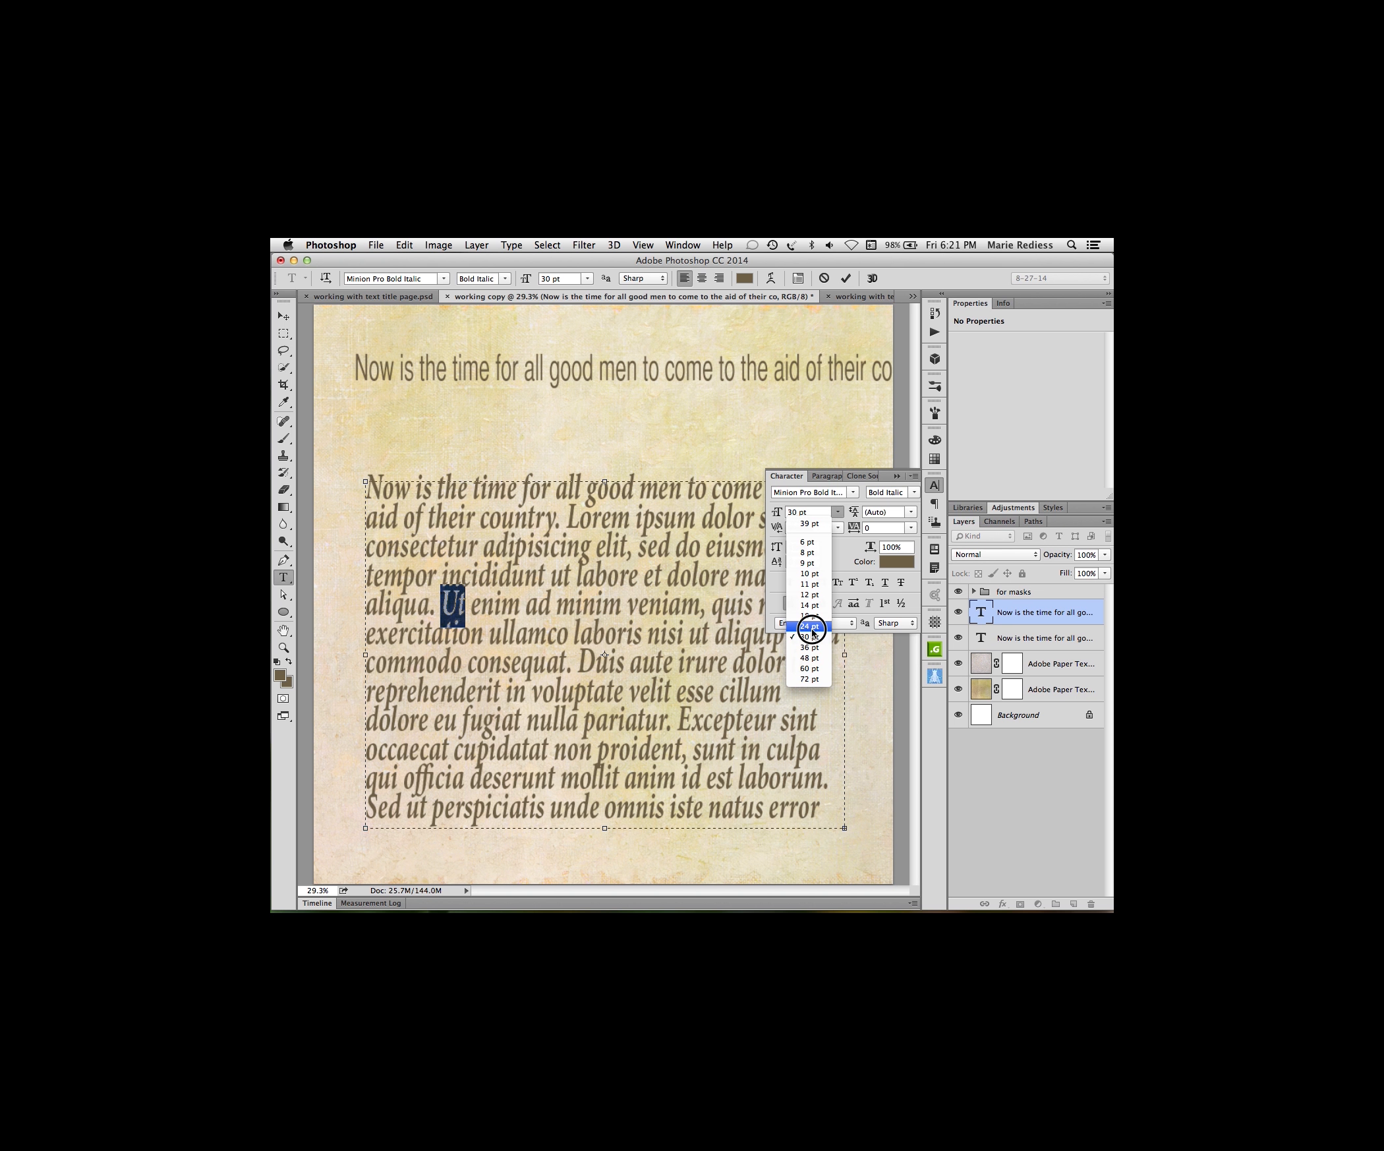
pyautogui.click(811, 626)
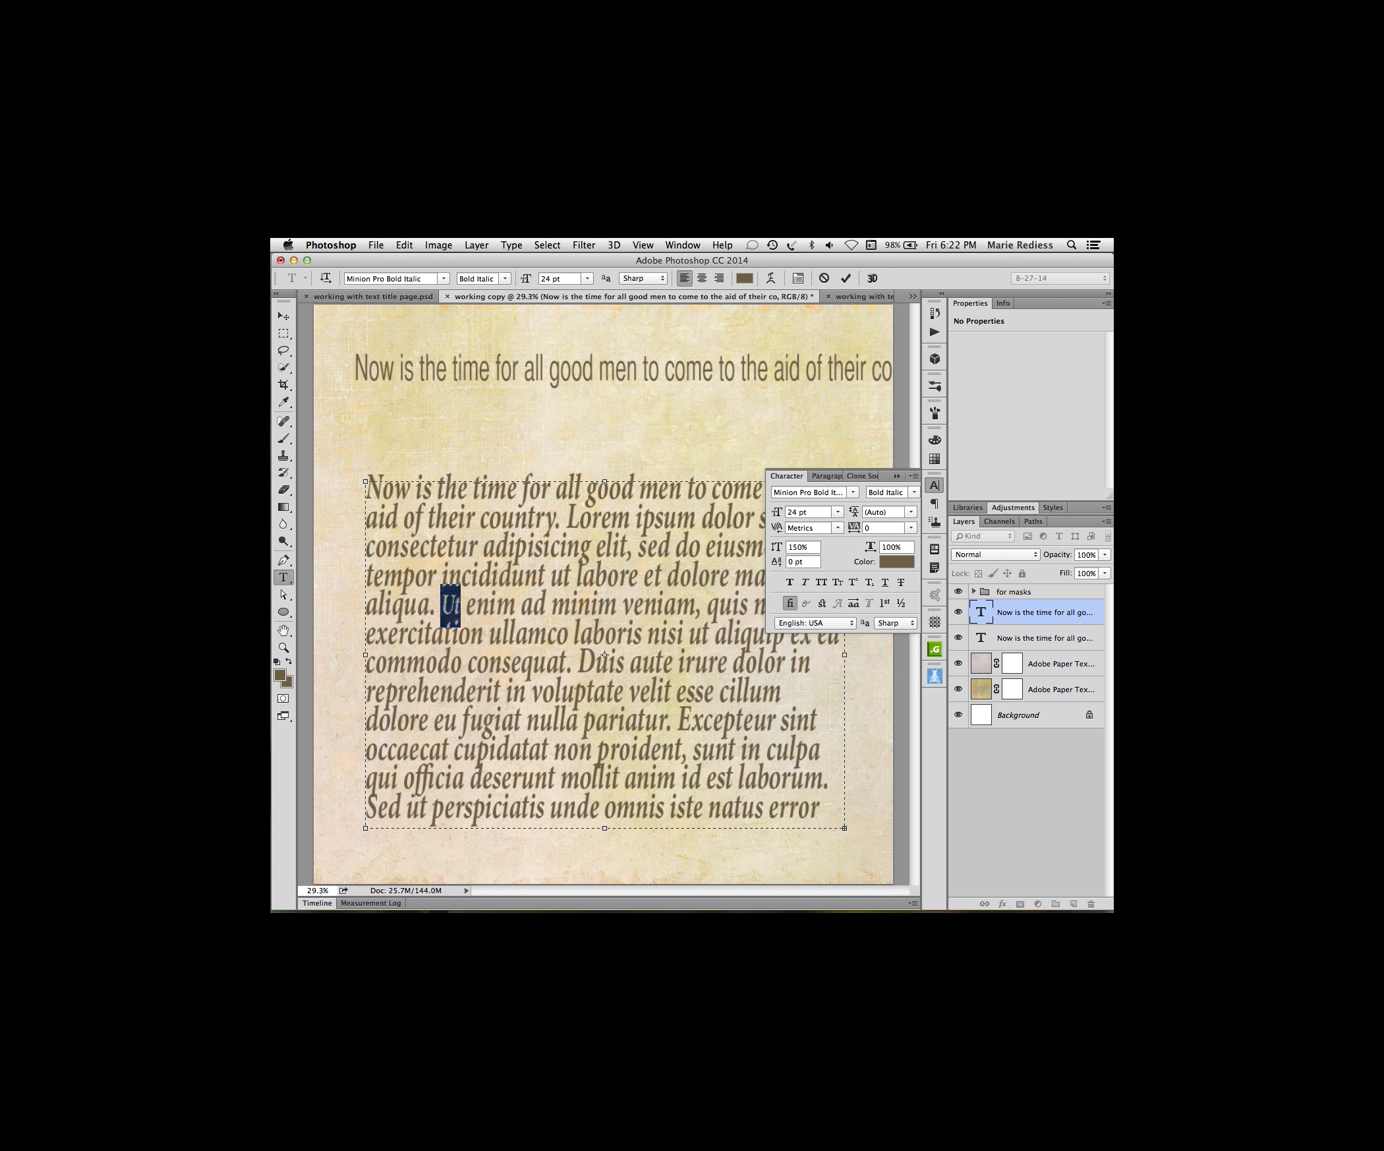
pyautogui.click(846, 277)
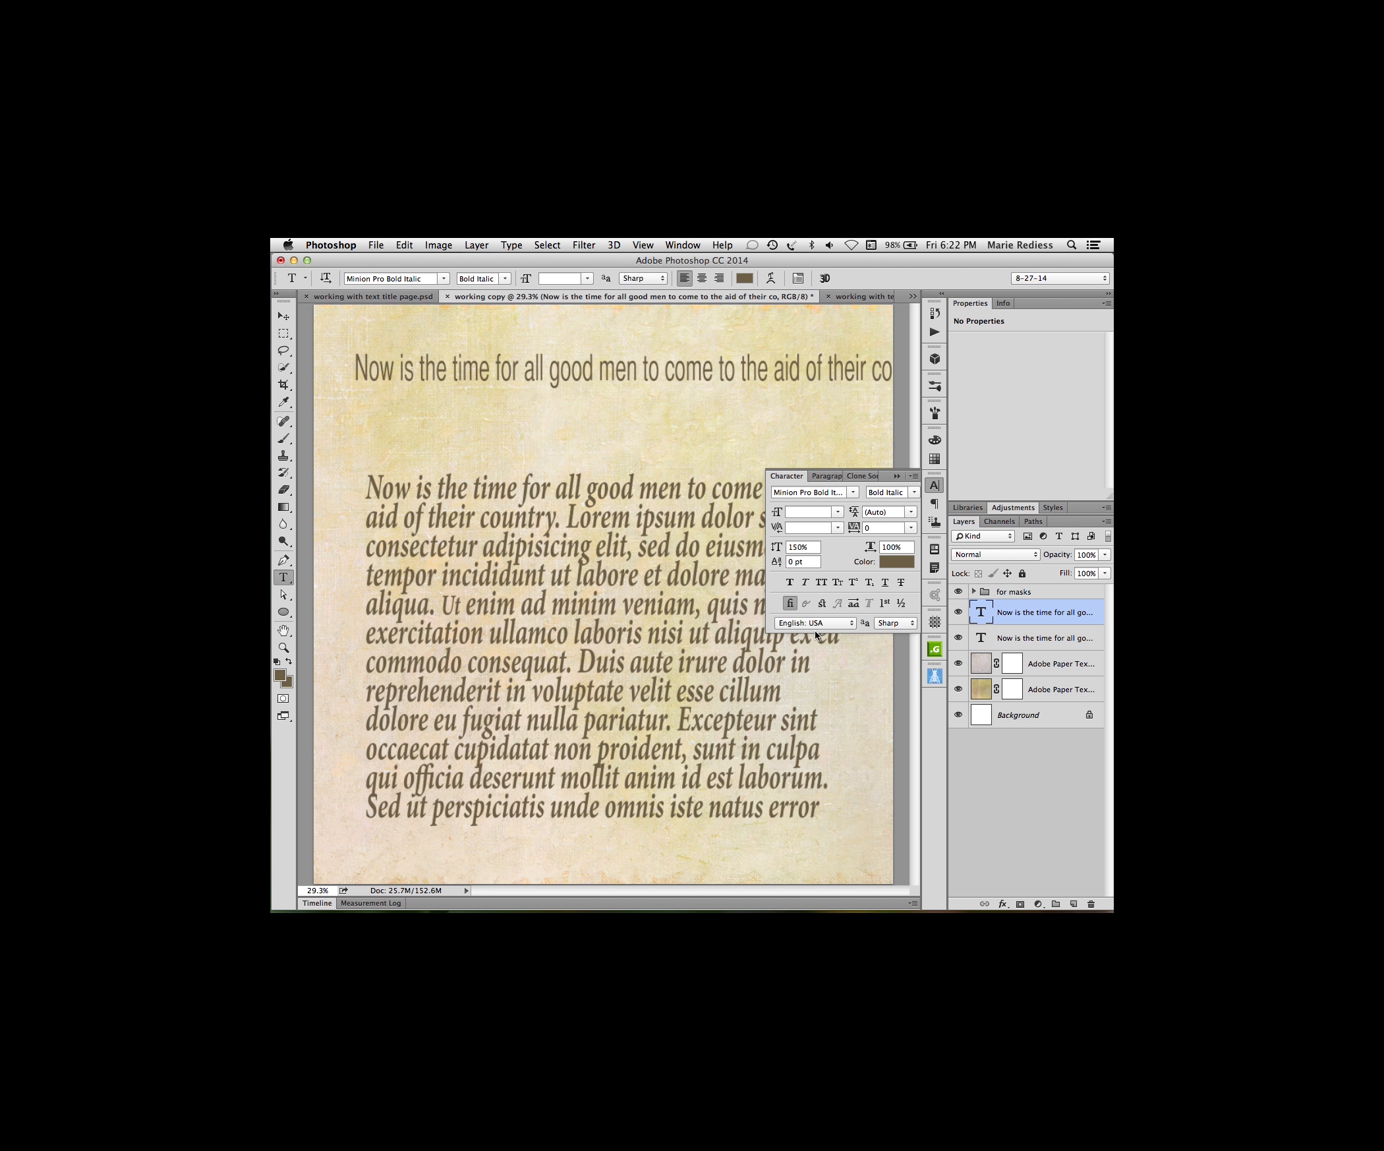
# - Recolour the paragraph text to a golden brown and set the whole text layer to 30 pt
pyautogui.click(897, 562)
pyautogui.click(664, 492)
pyautogui.click(824, 404)
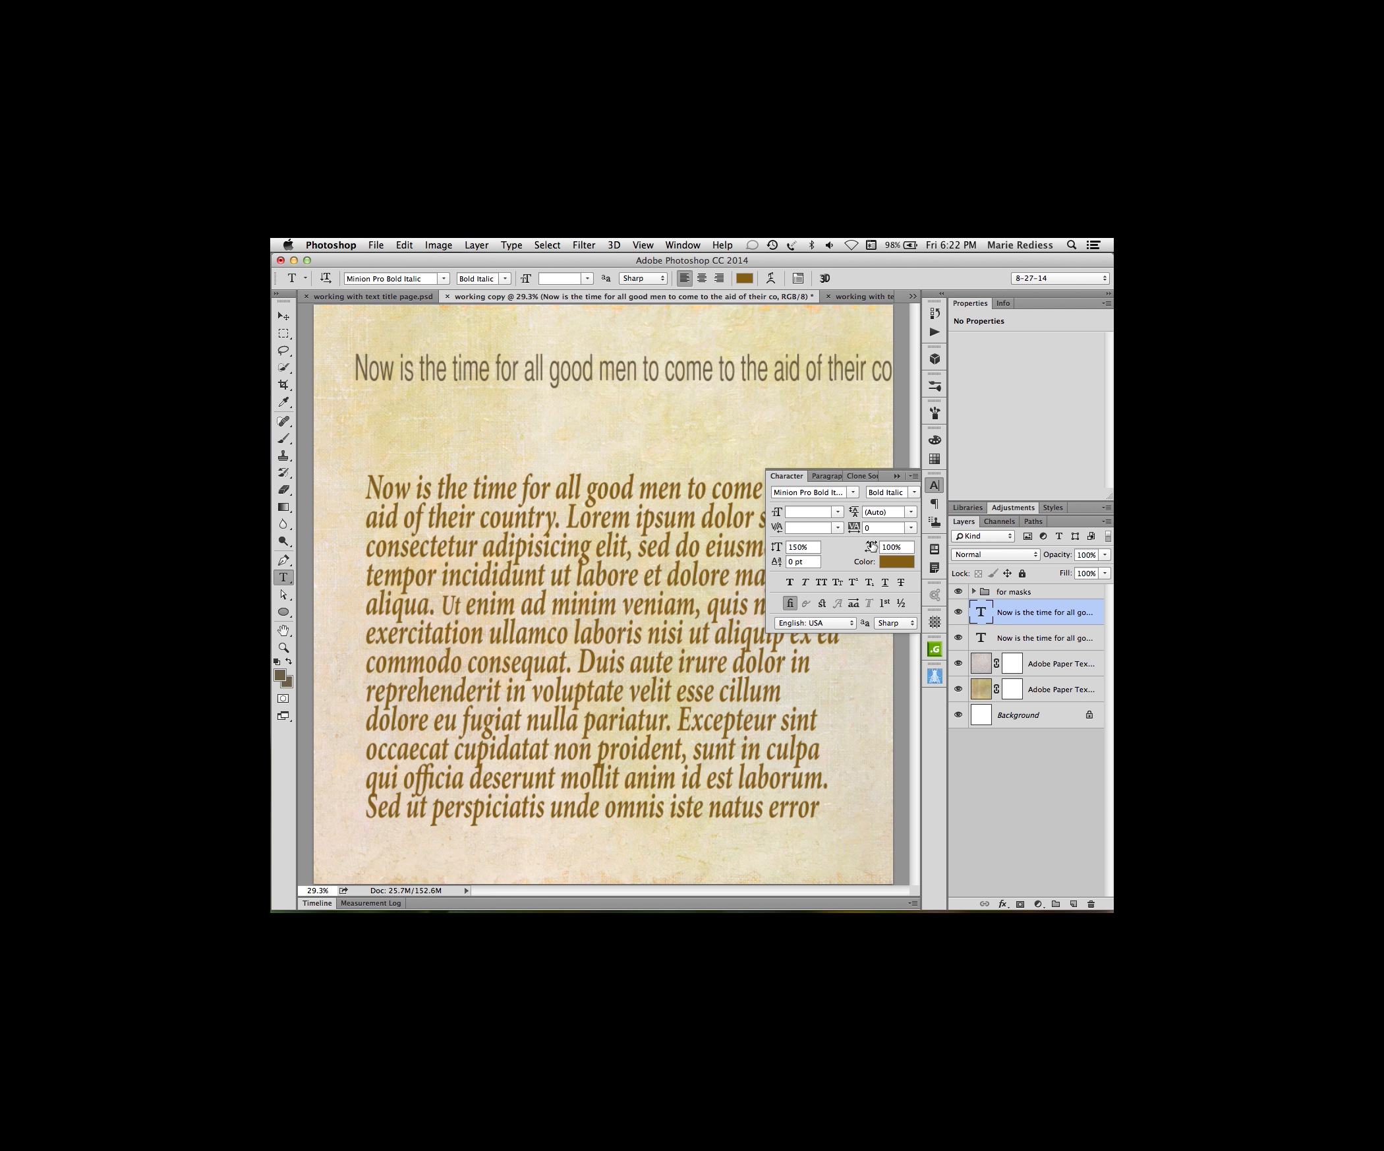
pyautogui.click(837, 512)
pyautogui.click(809, 637)
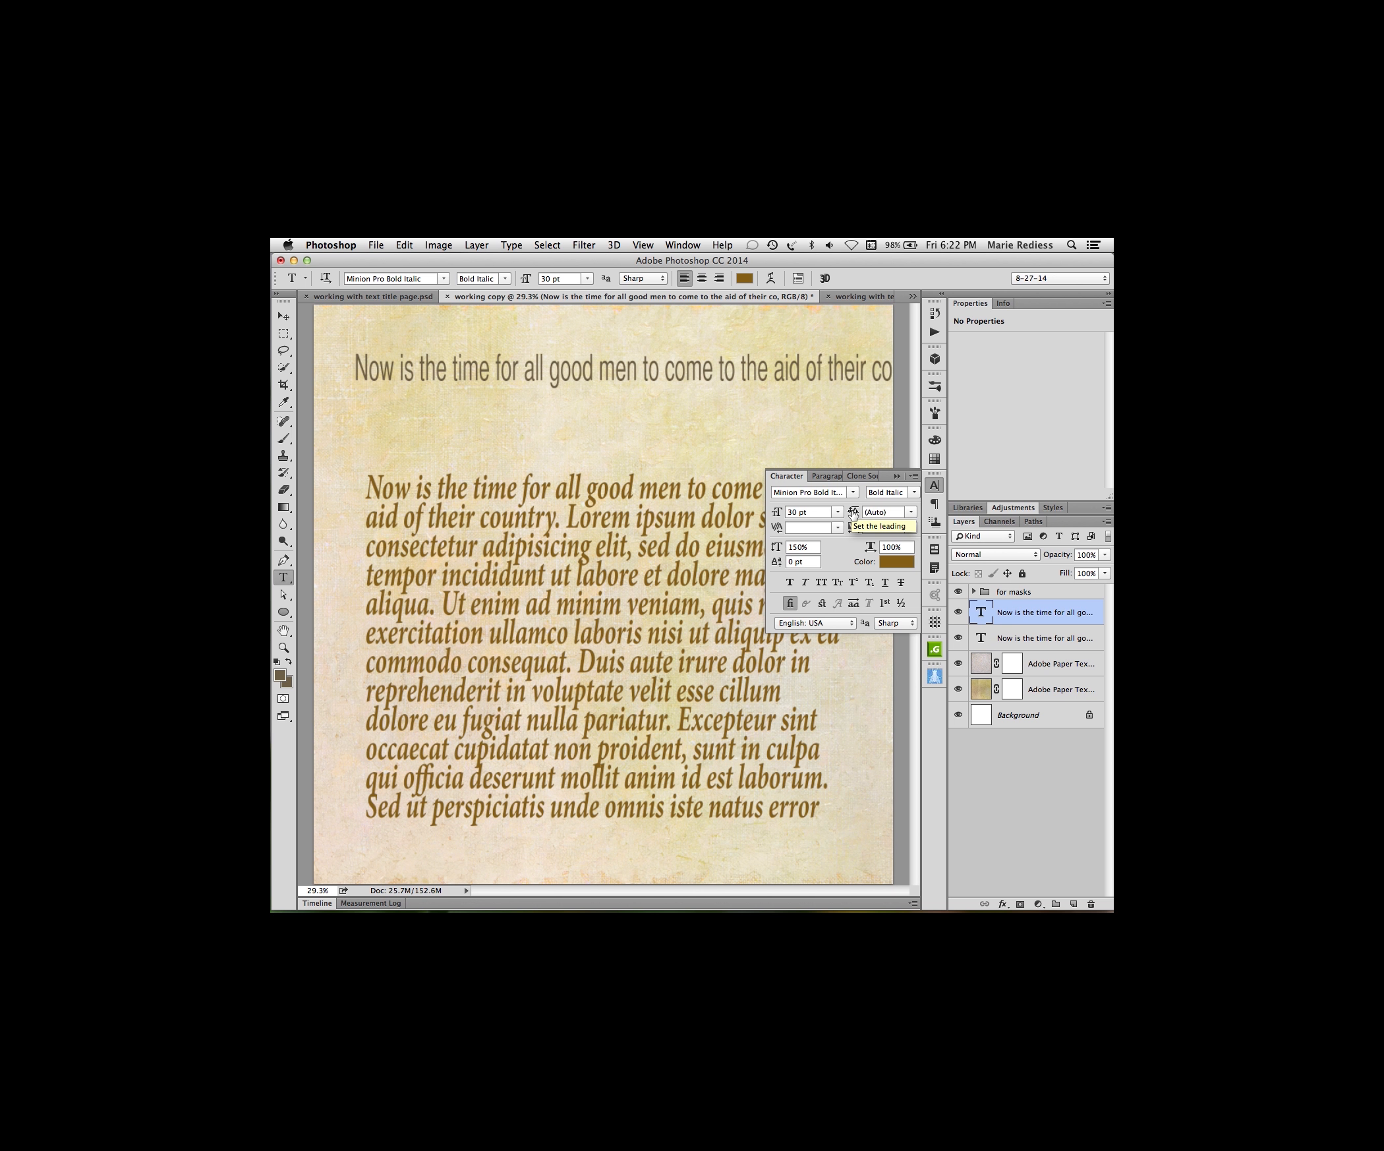
# - Try paragraph leading values of 60 pt and 18 pt, and return the leading to Auto
pyautogui.click(913, 512)
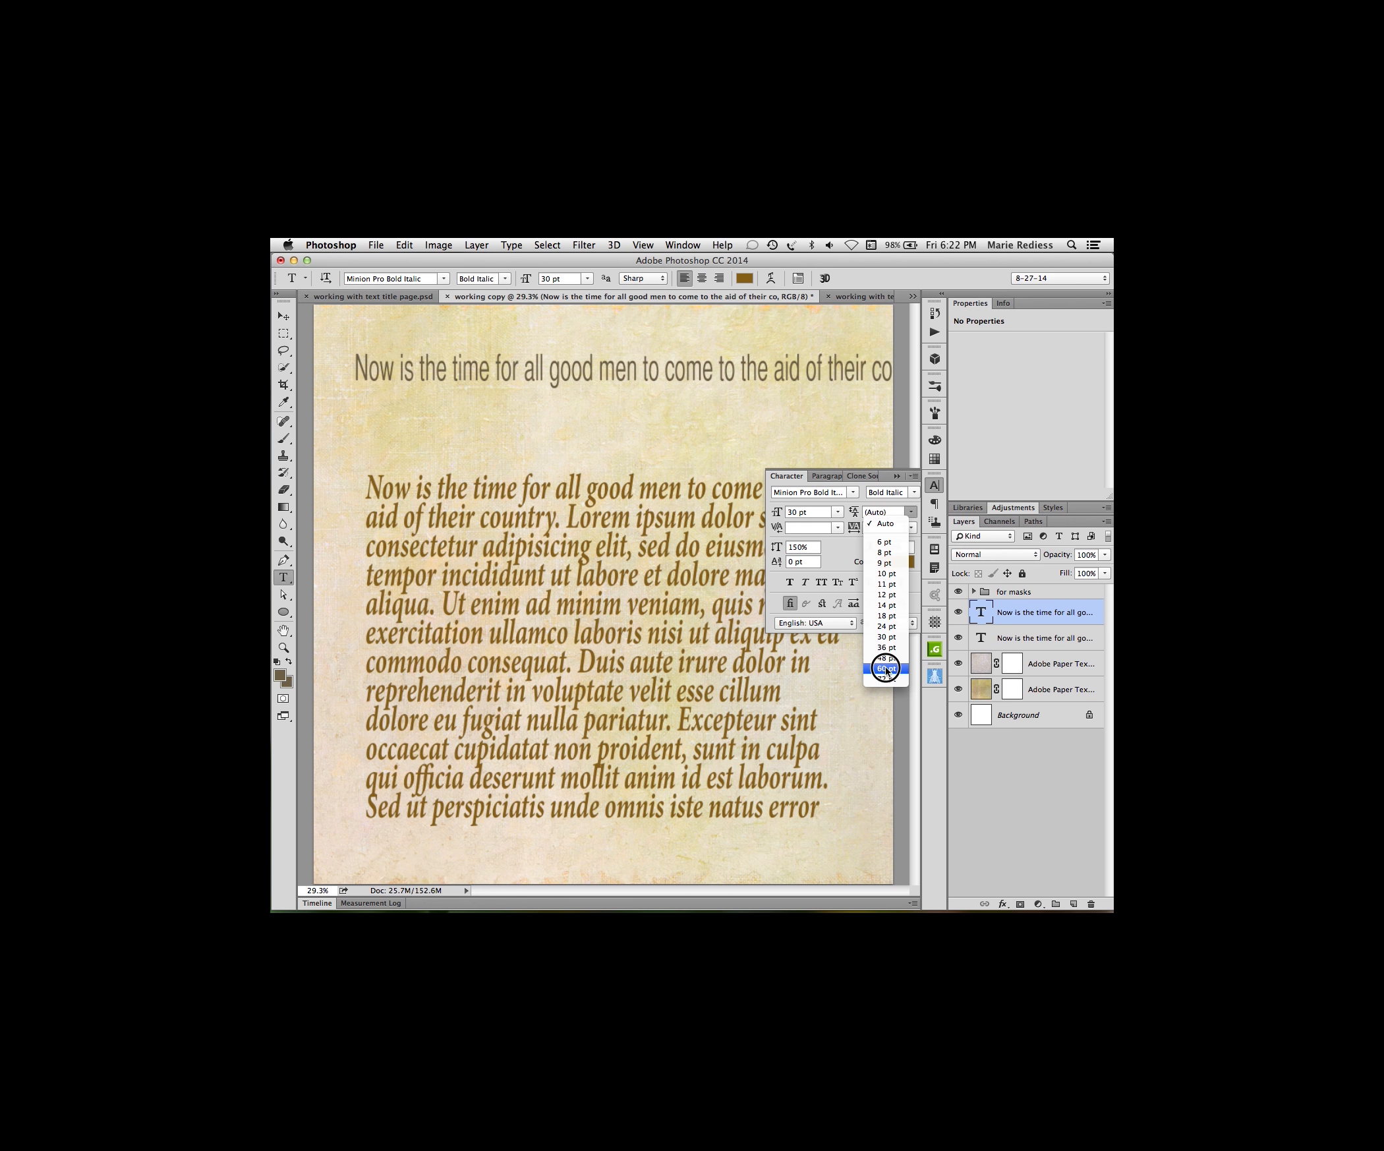
pyautogui.click(886, 668)
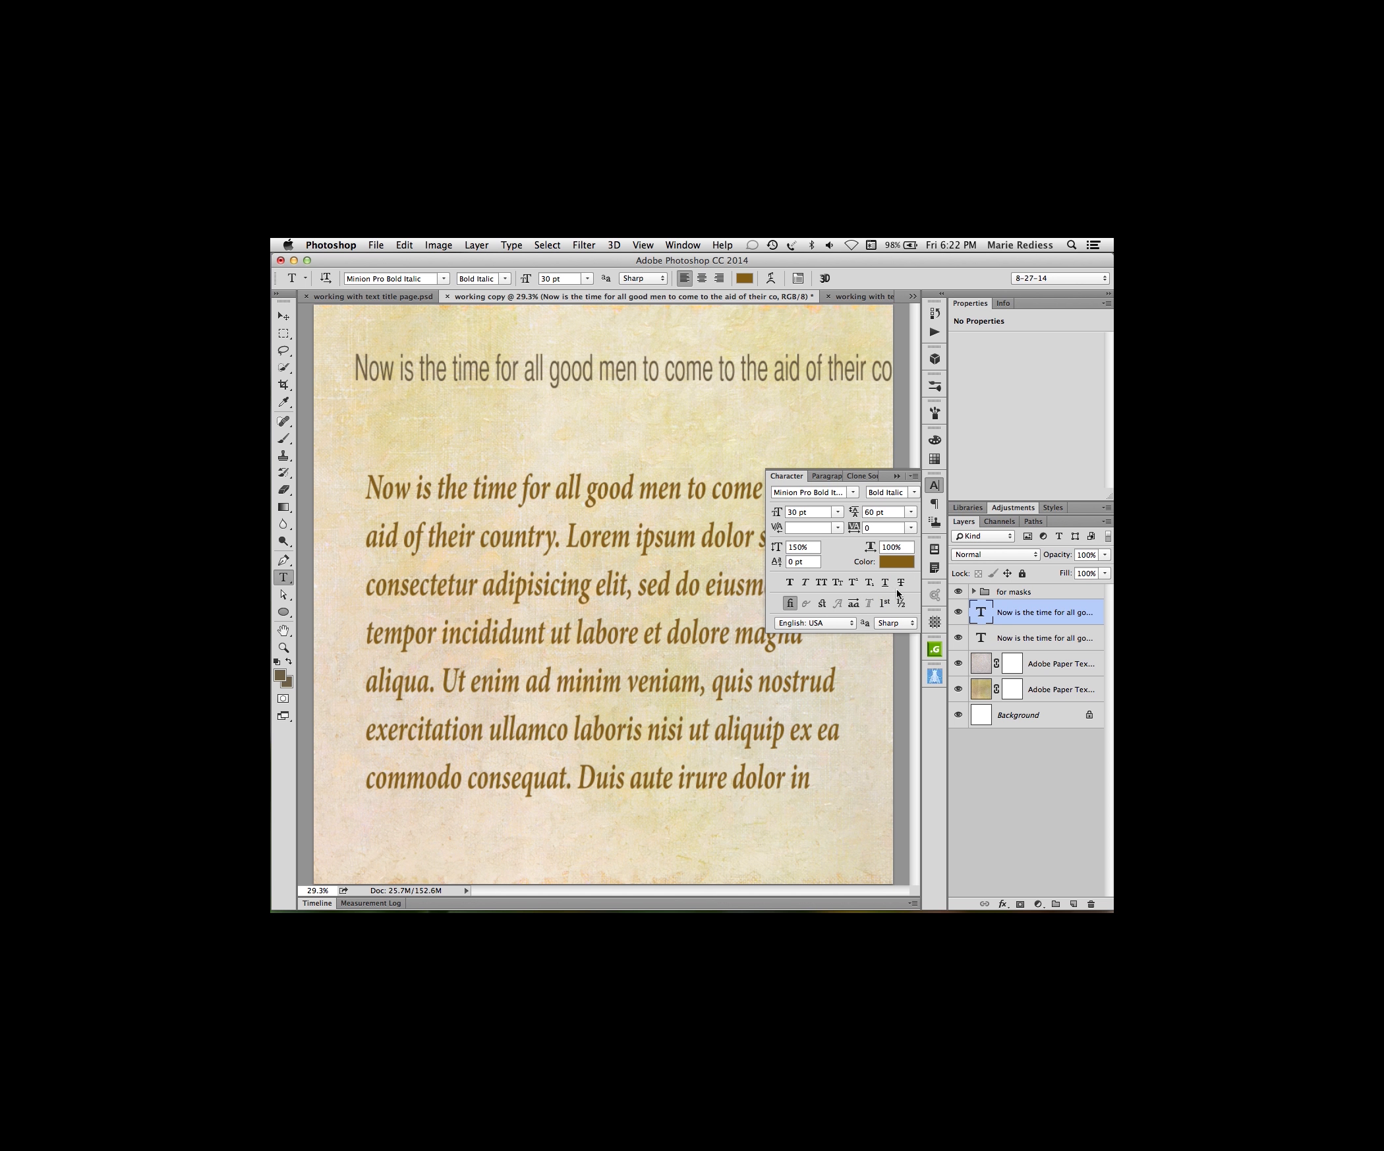
pyautogui.click(909, 513)
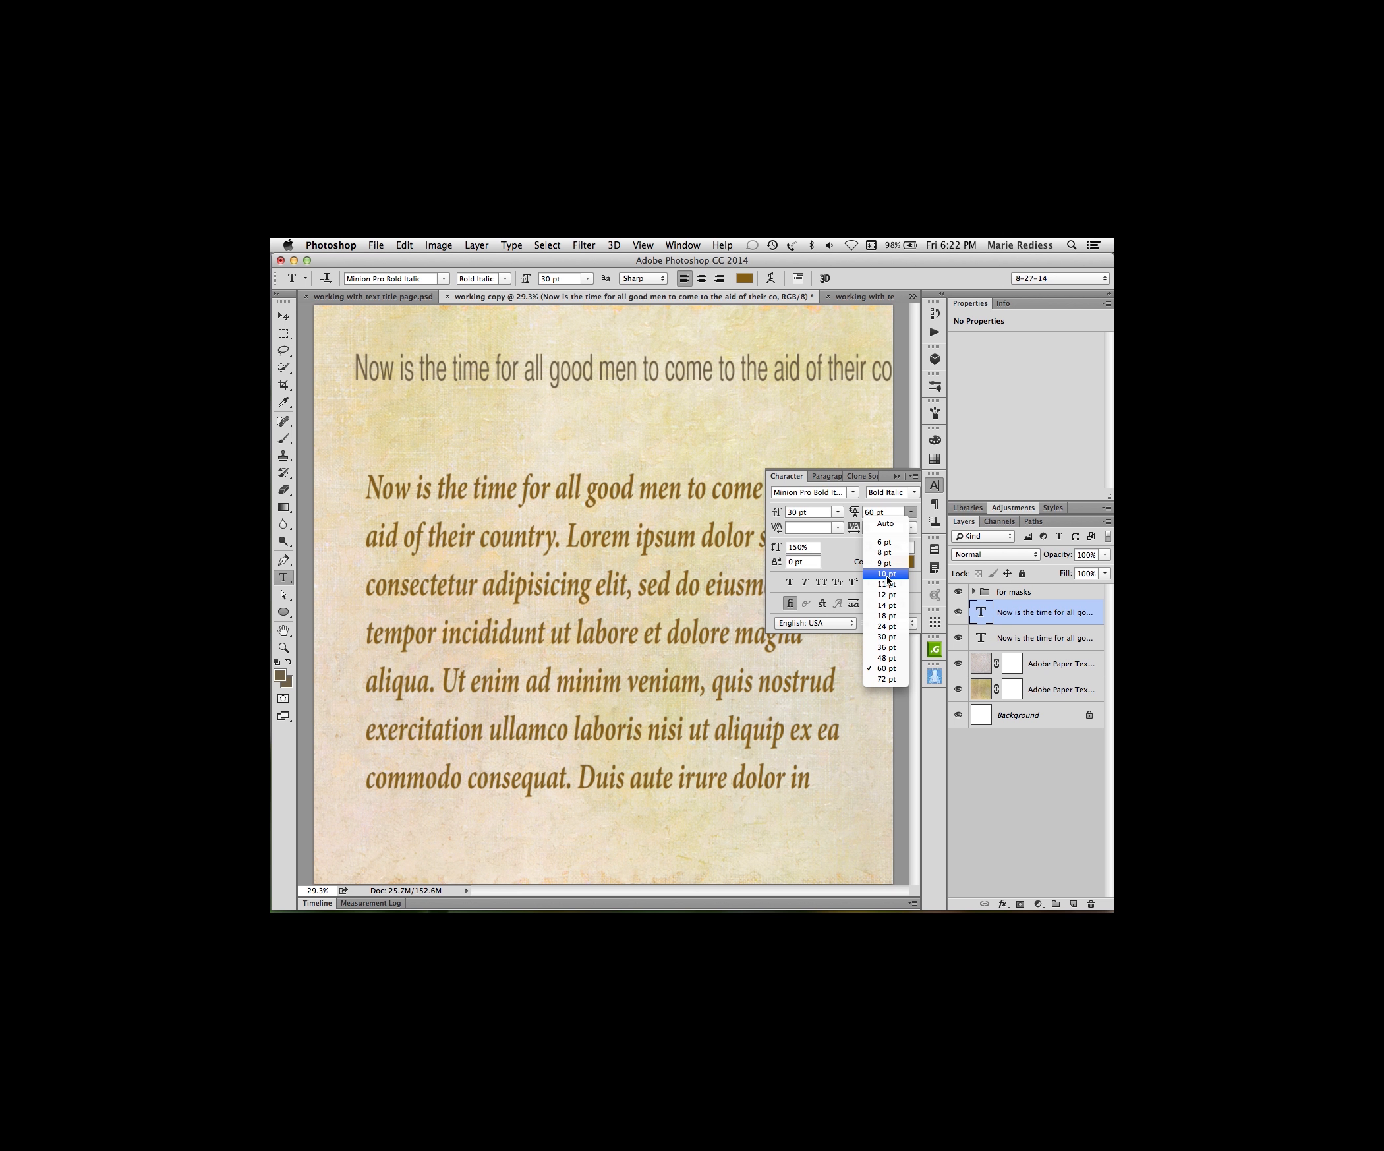
pyautogui.click(882, 615)
pyautogui.click(911, 512)
pyautogui.click(884, 524)
# - Select all the paragraph text, adjust its leading in small increments to 38 pt, and commit the edit
pyautogui.click(706, 622)
pyautogui.press('super+a')
pyautogui.hotkey('alt', 'Up')
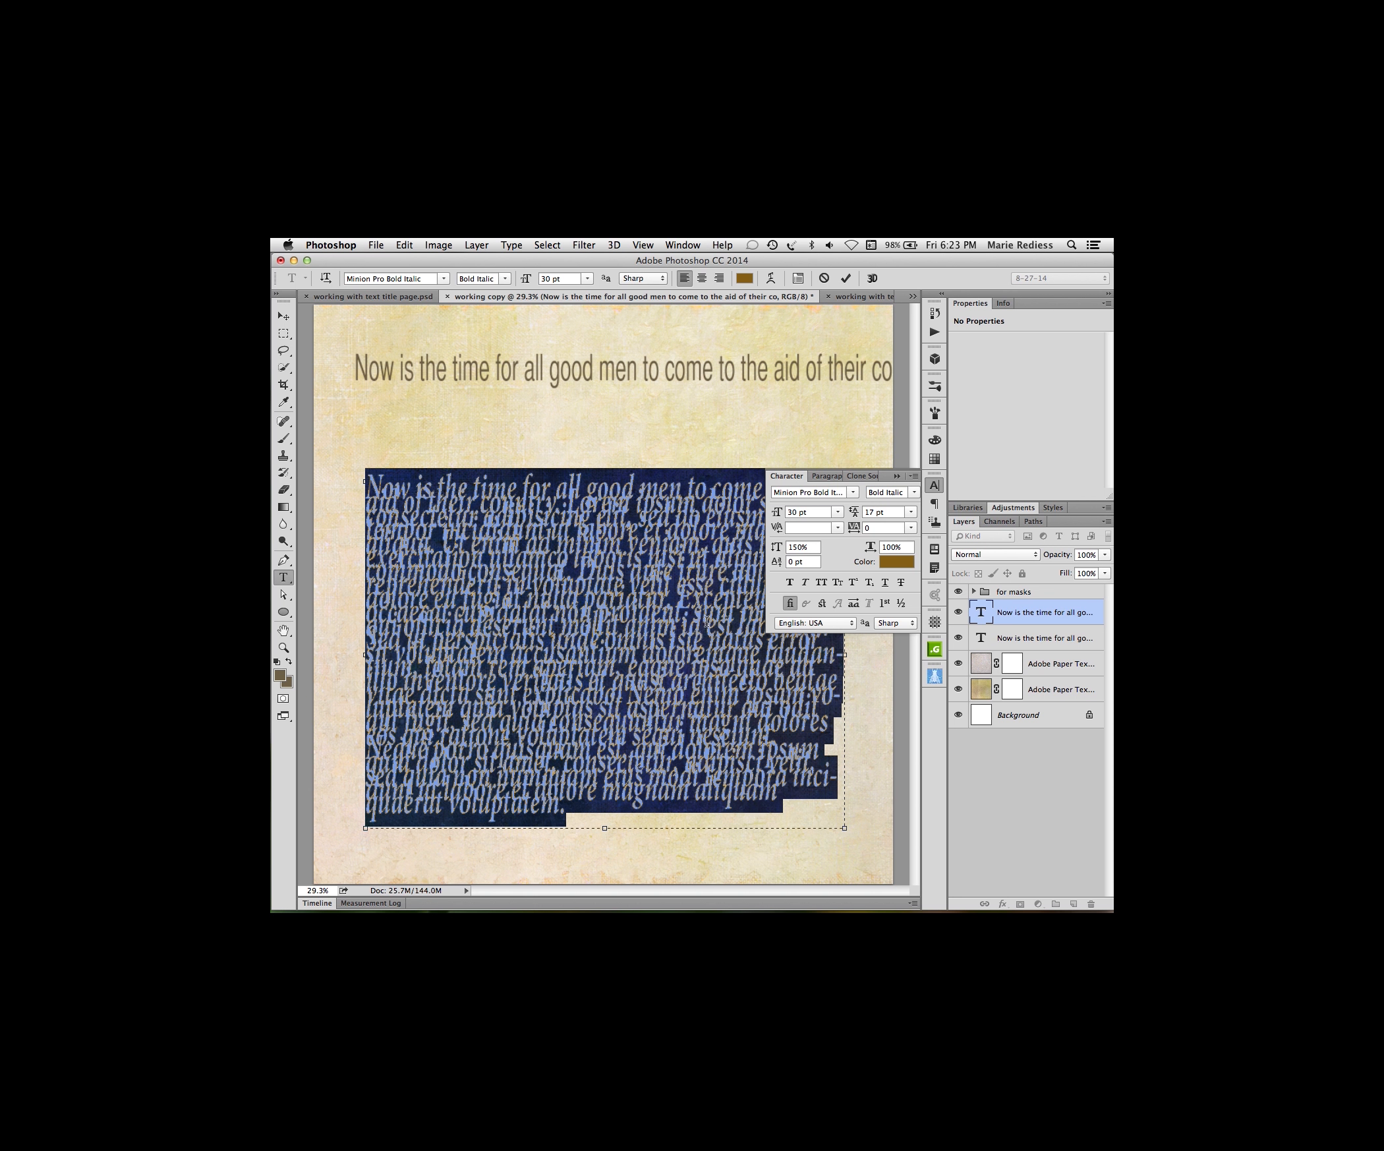
pyautogui.hotkey('alt', 'Up')
pyautogui.hotkey('alt', 'Up')
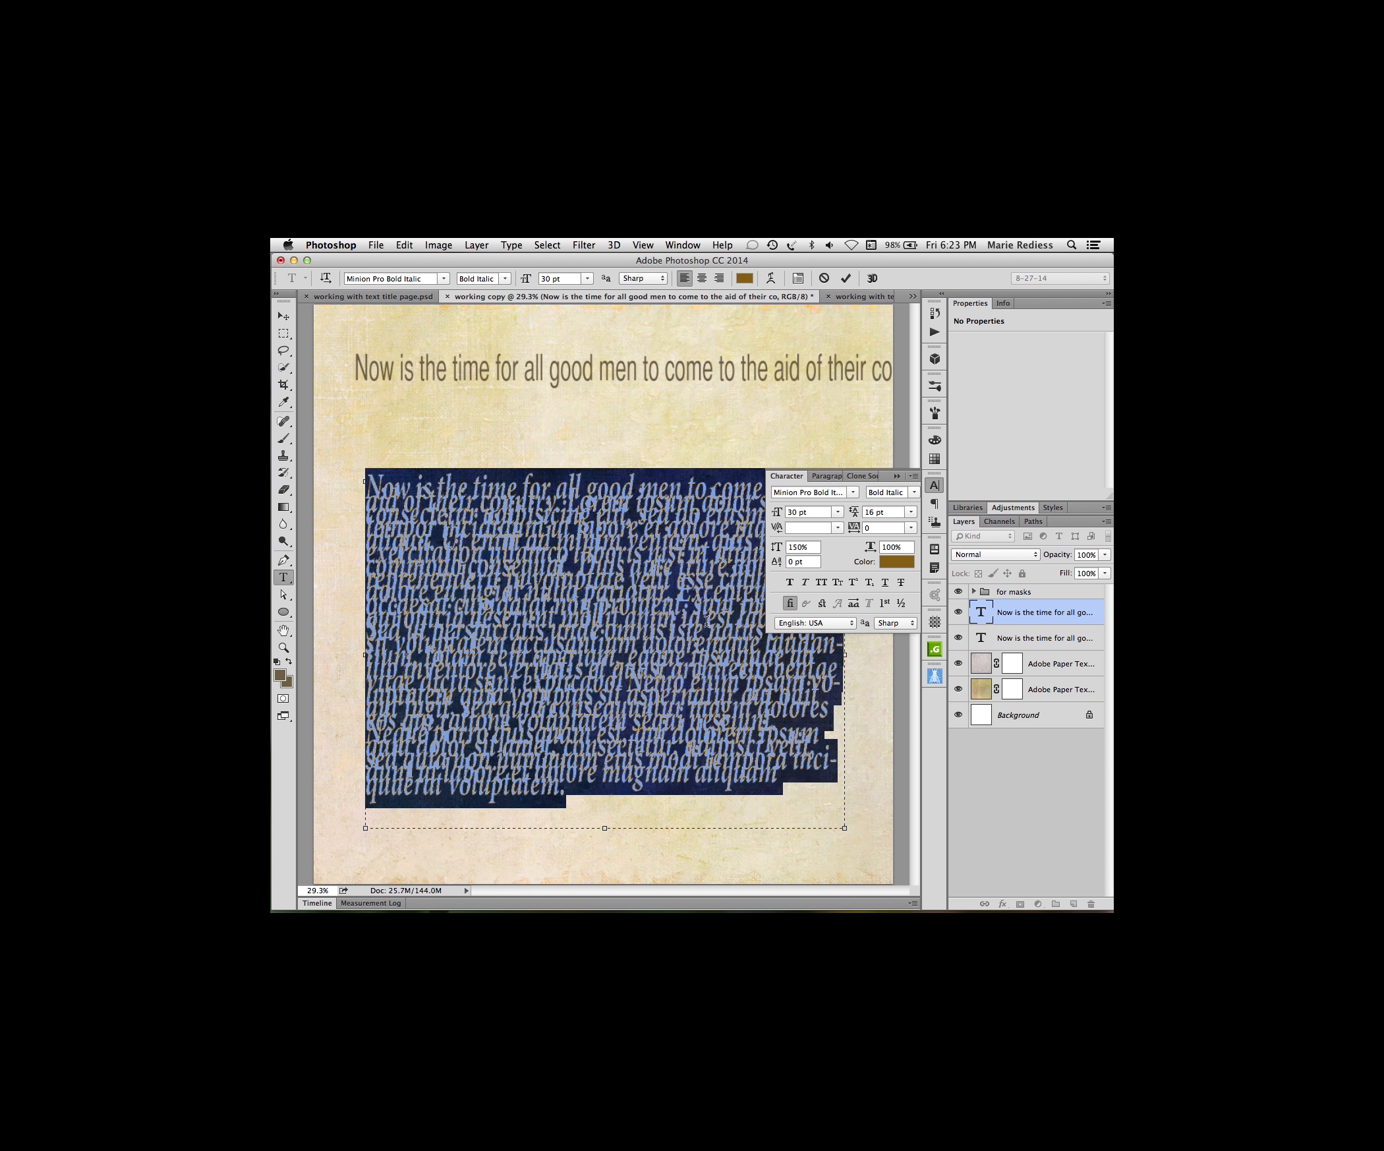
pyautogui.hotkey('alt', 'Down')
pyautogui.hotkey('alt', 'Down')
pyautogui.hotkey('alt', 'Down')
pyautogui.hotkey('alt', 'Down')
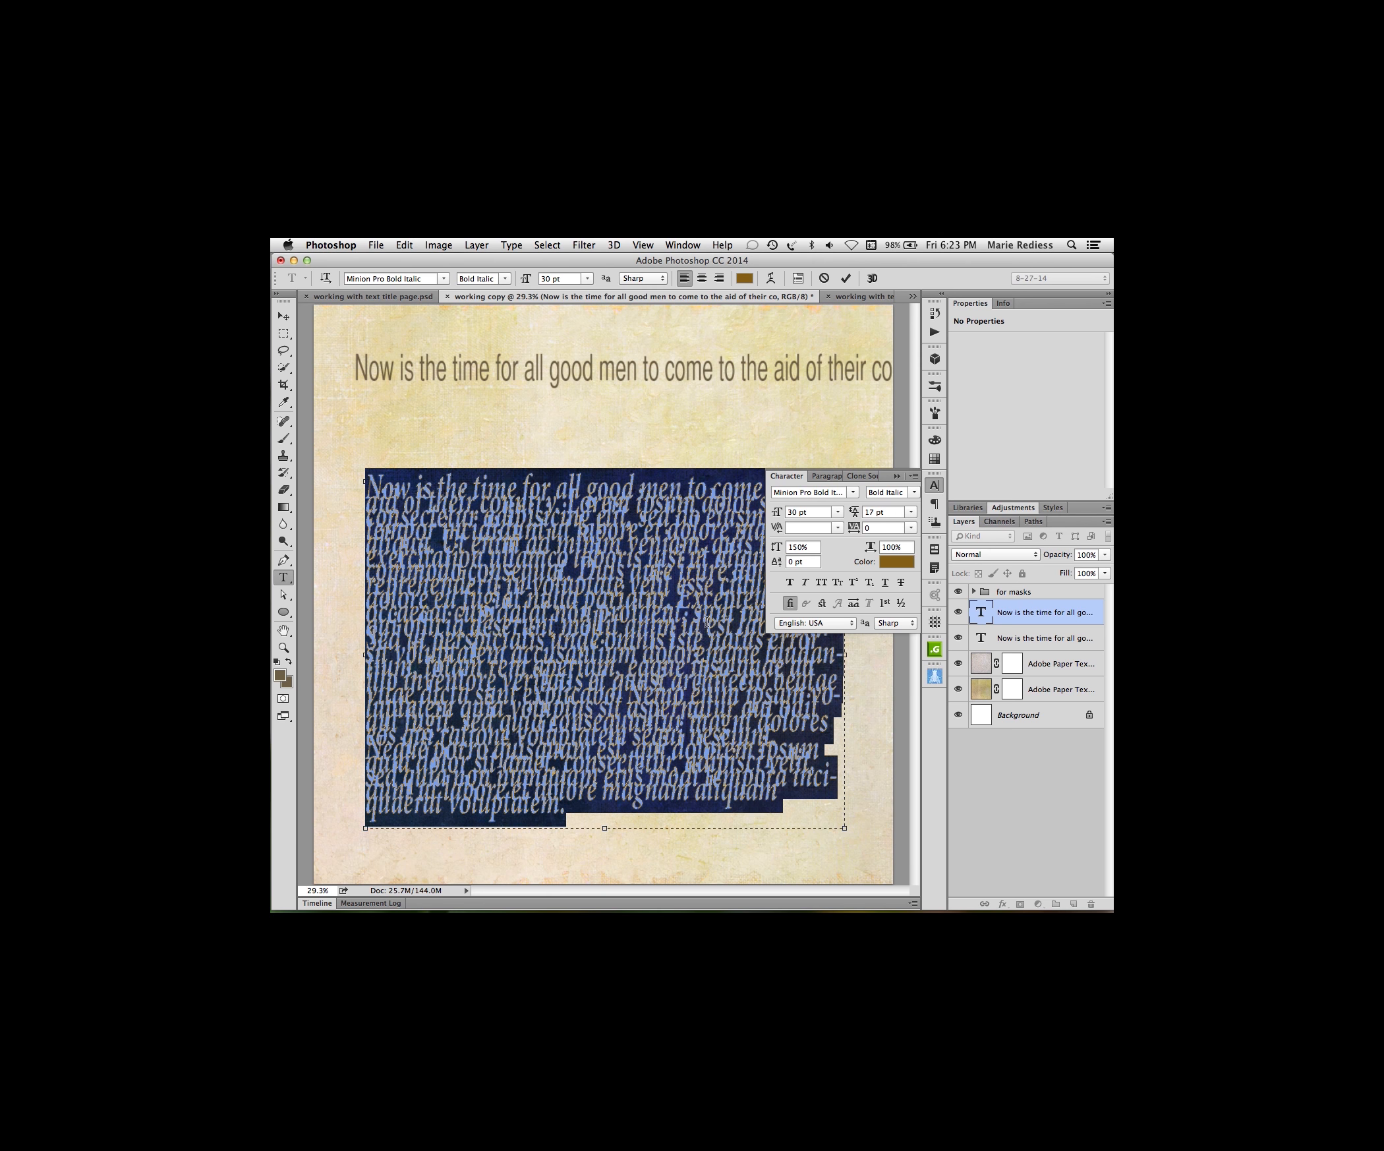
pyautogui.hotkey('alt', 'Down')
pyautogui.hotkey('alt', 'Down')
pyautogui.hotkey('alt', 'Down')
pyautogui.hotkey('alt', 'Down')
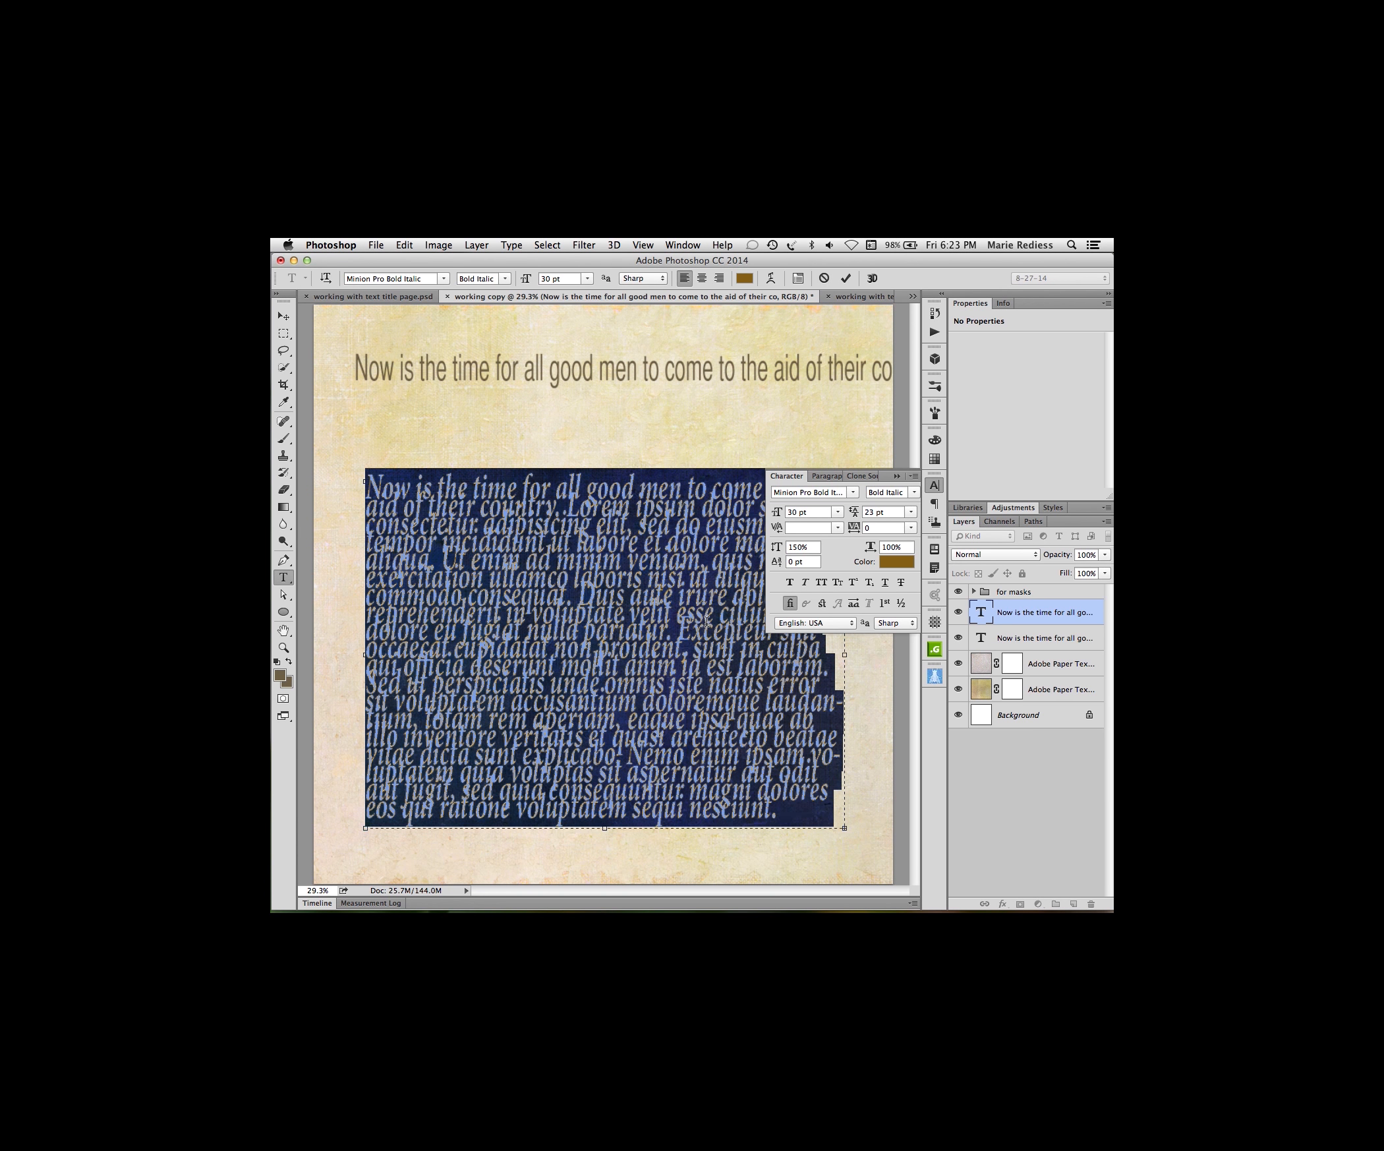
pyautogui.hotkey('alt', 'Down')
pyautogui.hotkey('alt', 'Down')
pyautogui.hotkey('alt', 'Down')
pyautogui.hotkey('alt', 'Down')
pyautogui.hotkey('alt', 'Down')
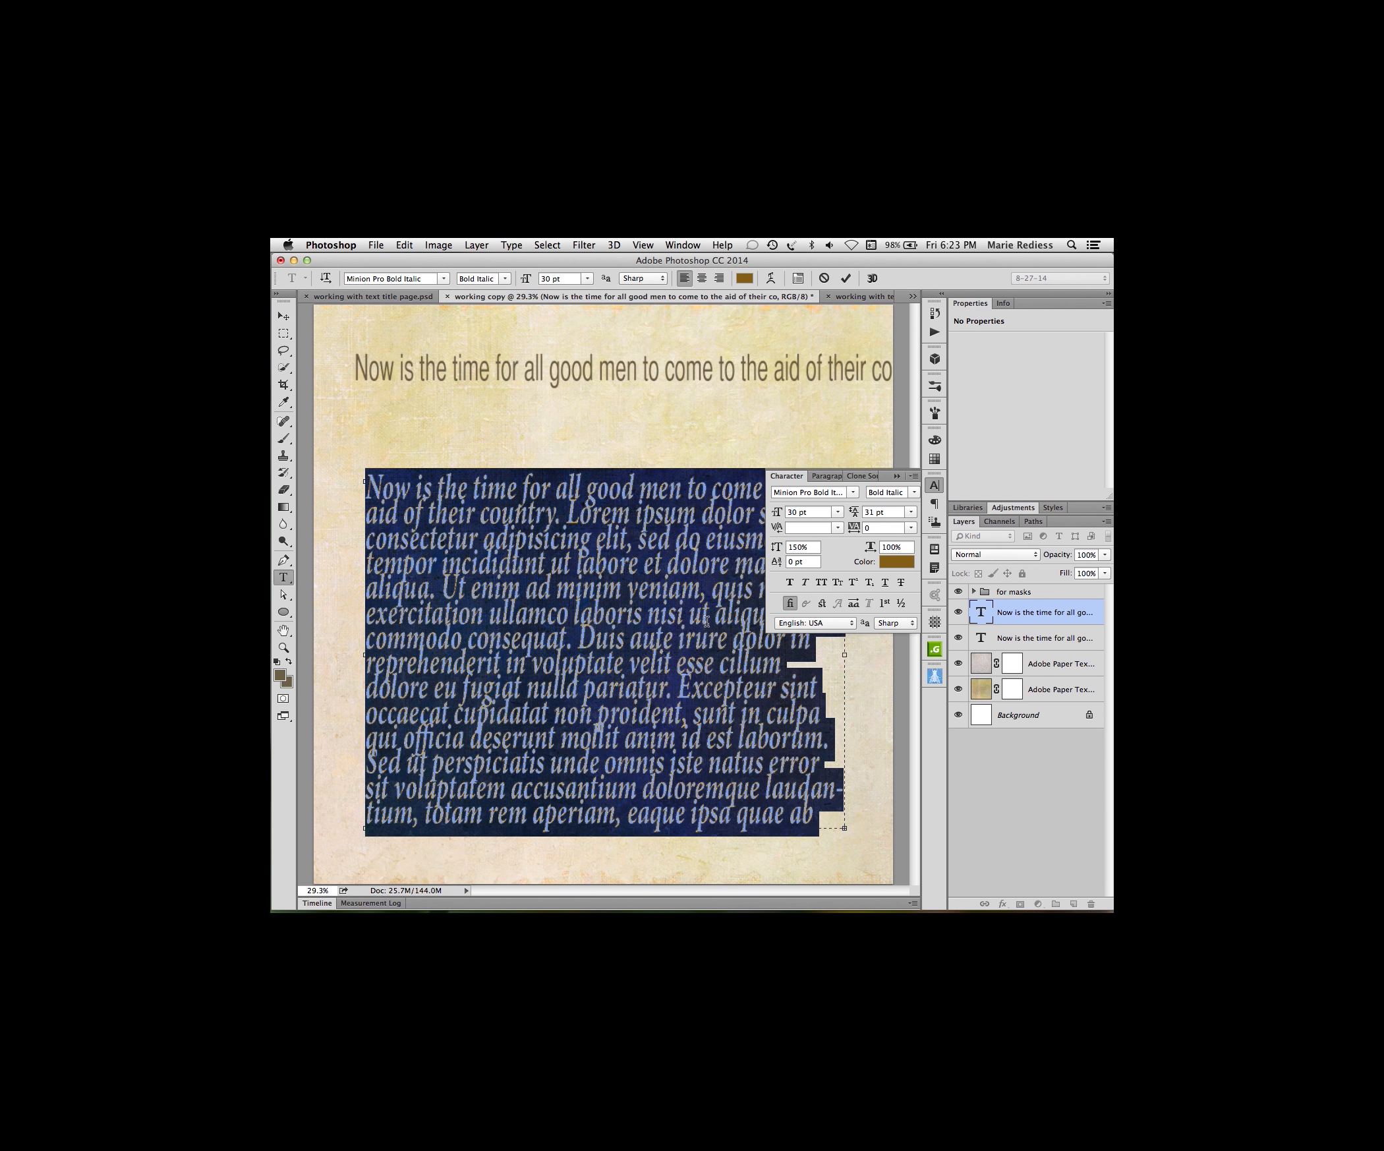
pyautogui.hotkey('alt', 'Down')
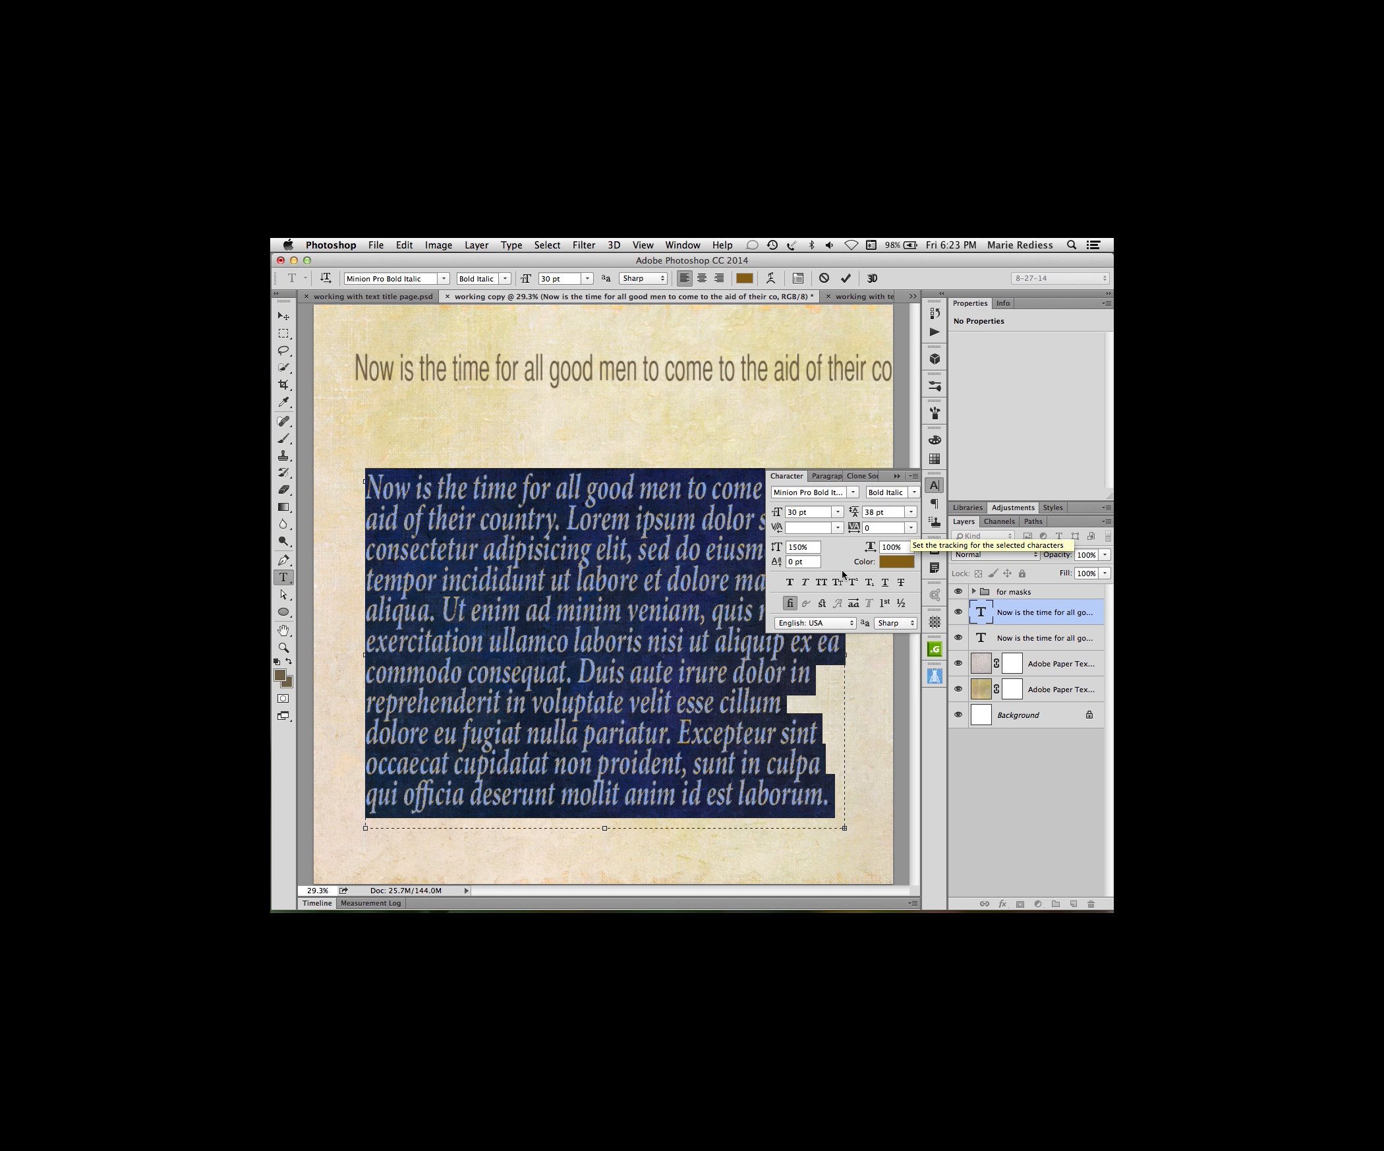
pyautogui.click(846, 277)
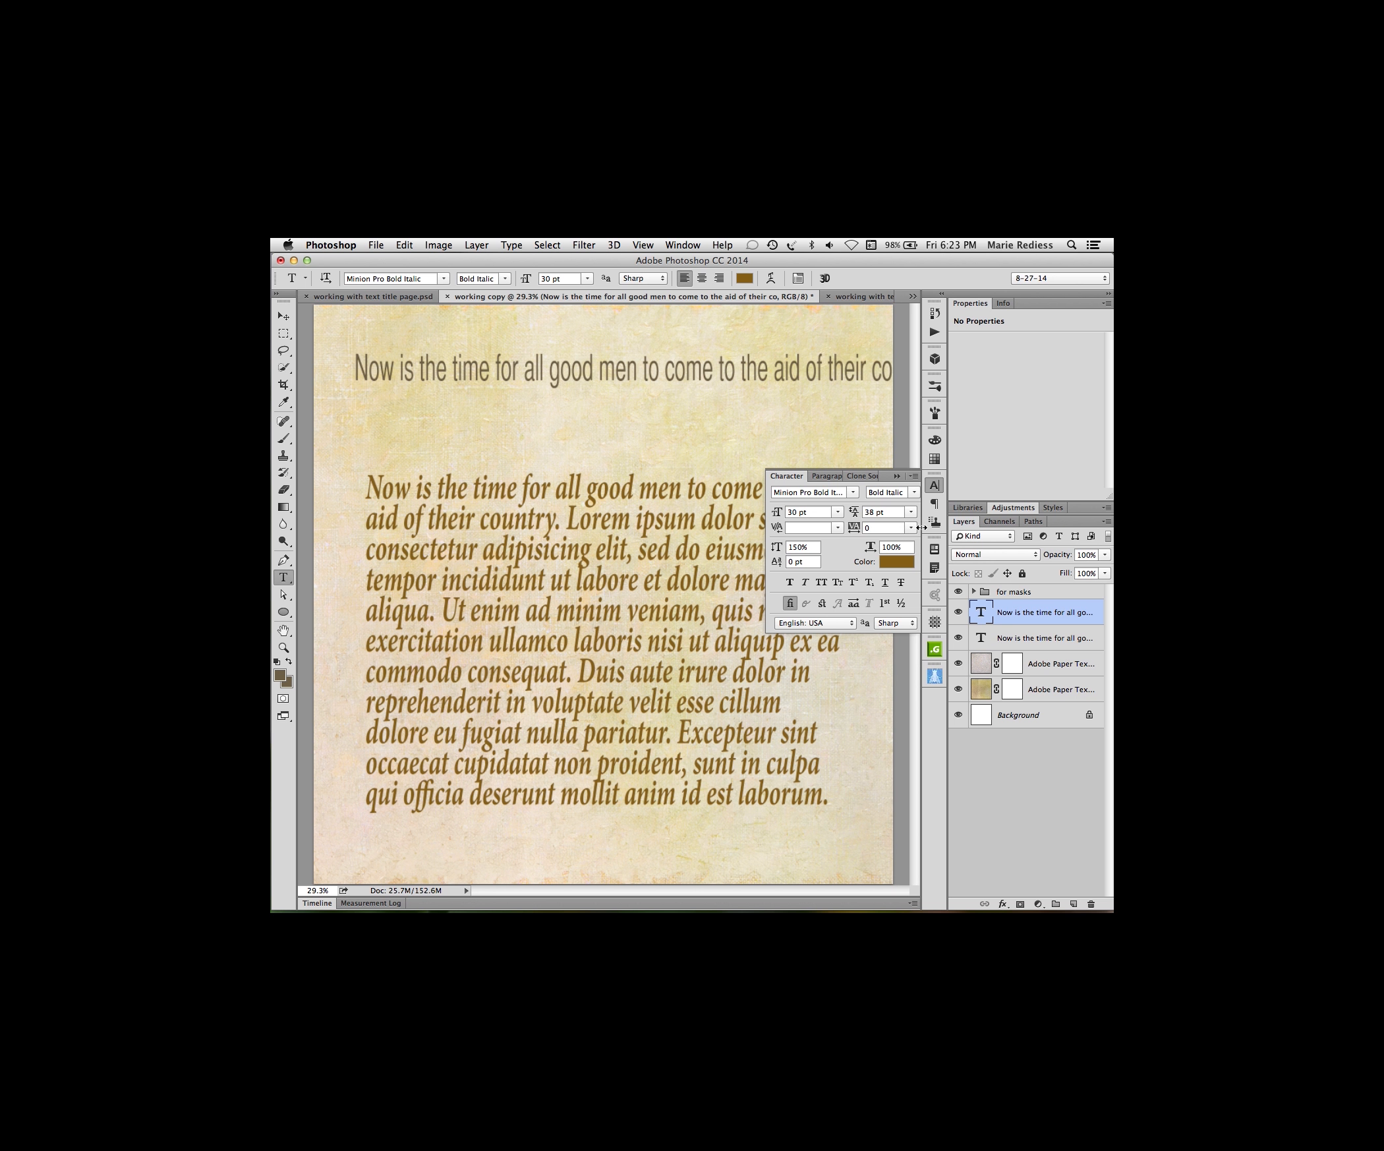
# - Try tracking values of -100 and 100 on the paragraph, and return the tracking to 0
pyautogui.click(911, 527)
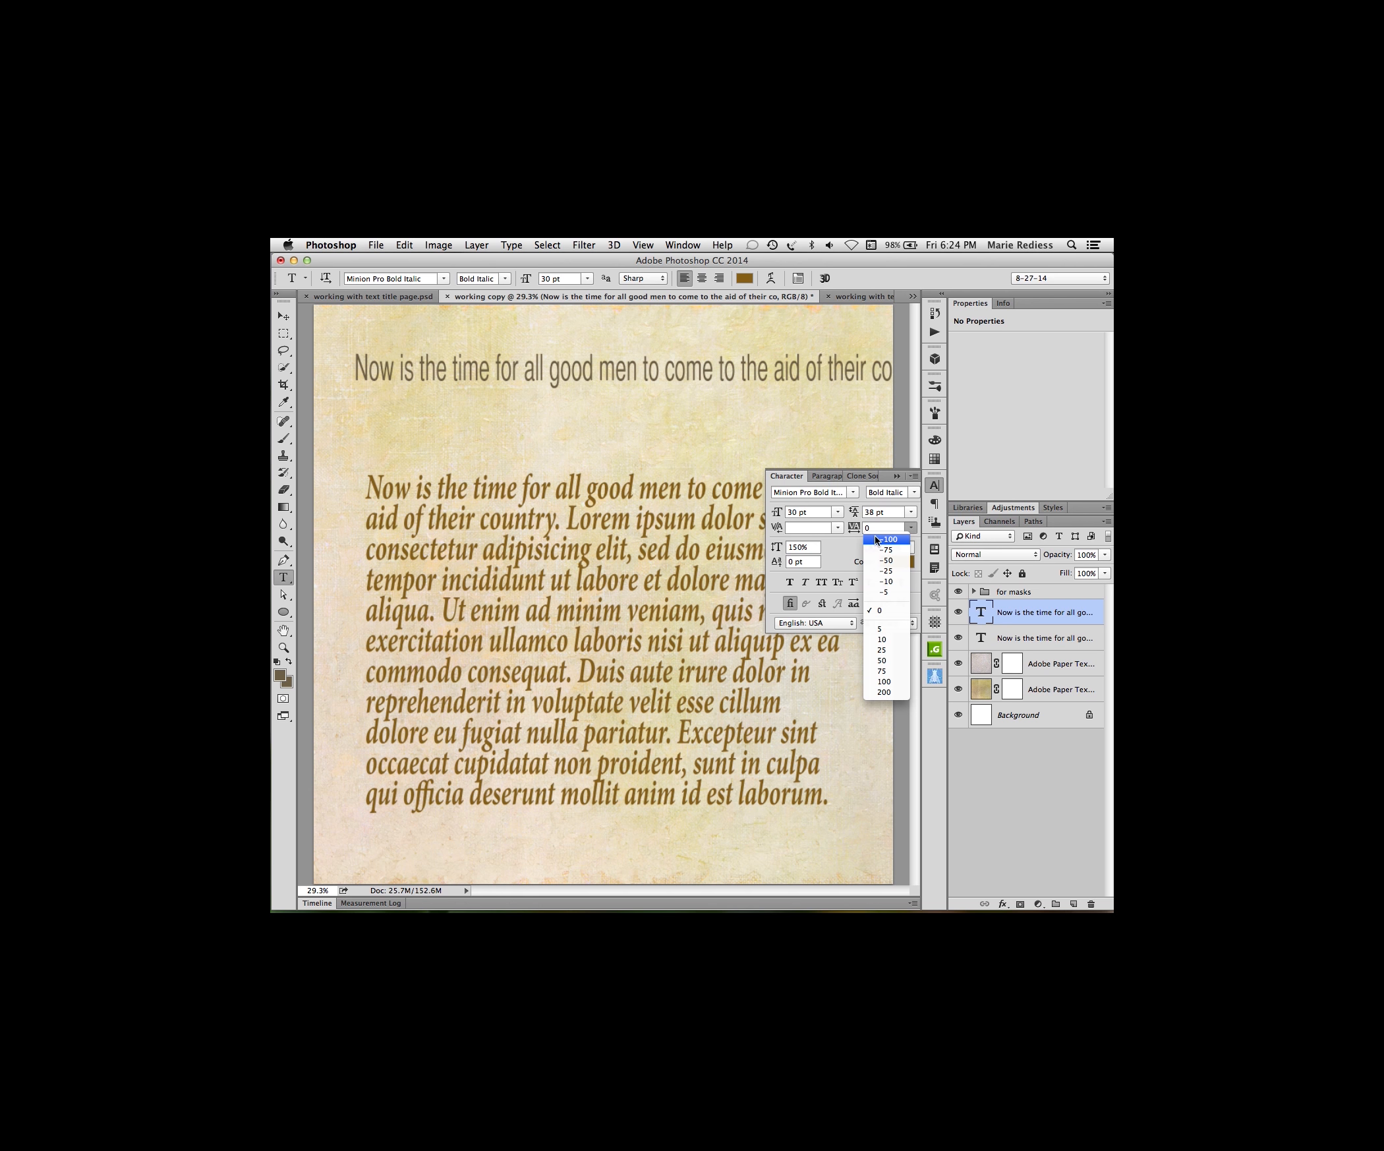
pyautogui.click(876, 540)
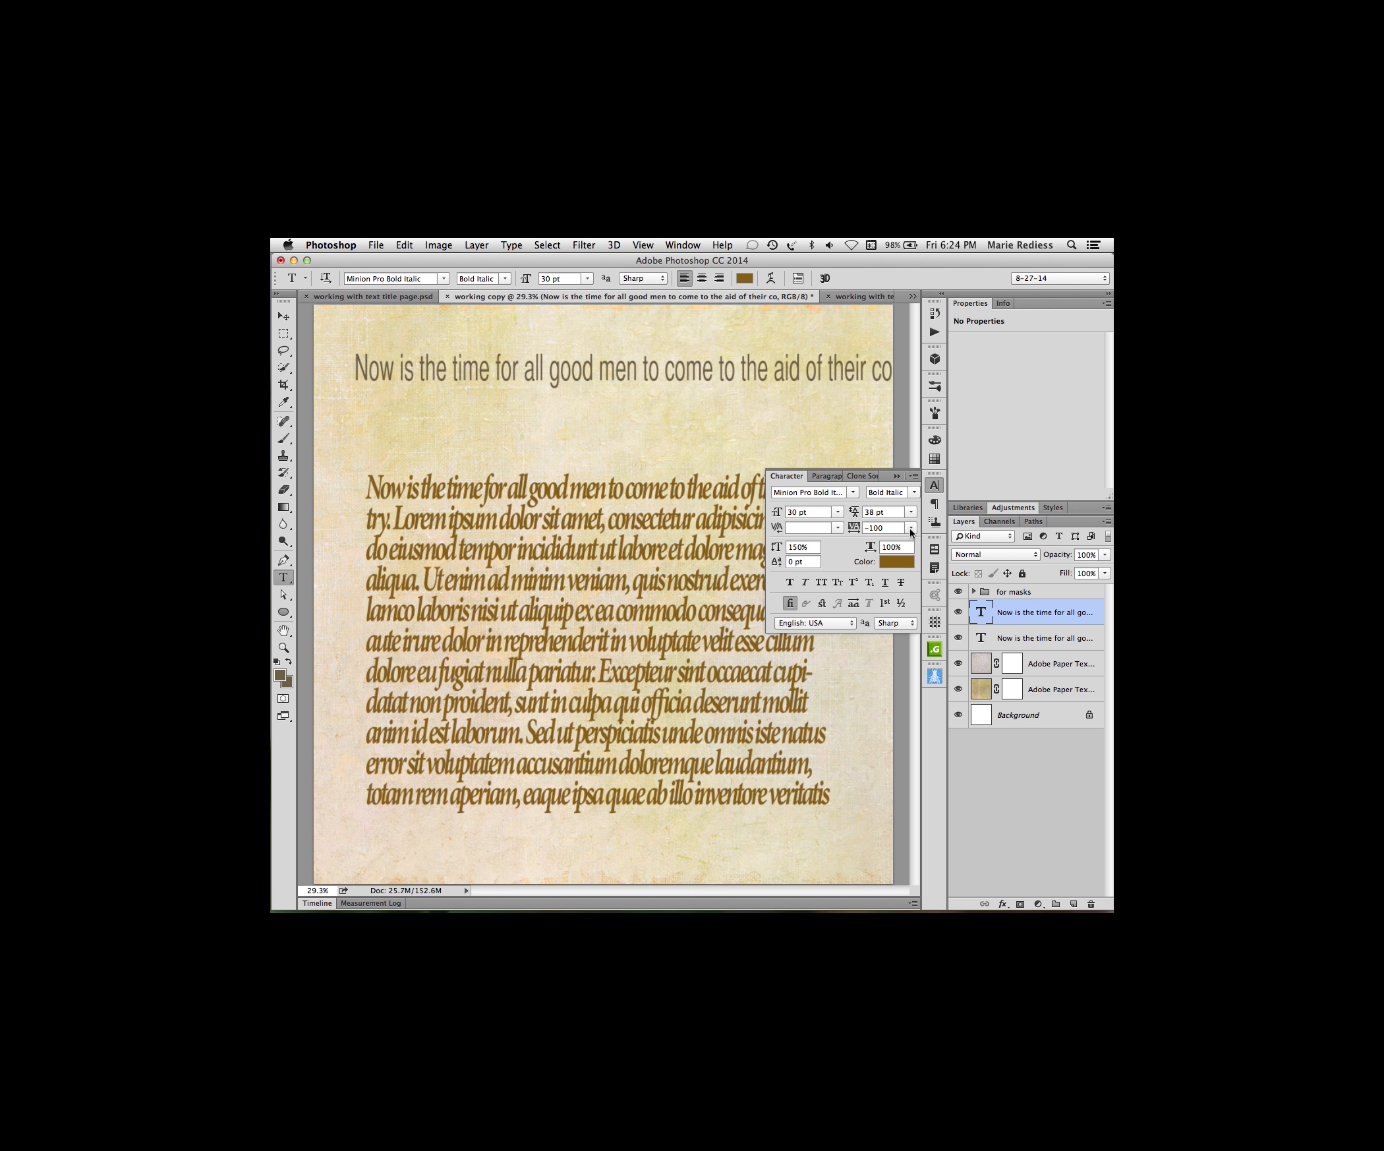
pyautogui.click(911, 528)
pyautogui.click(868, 674)
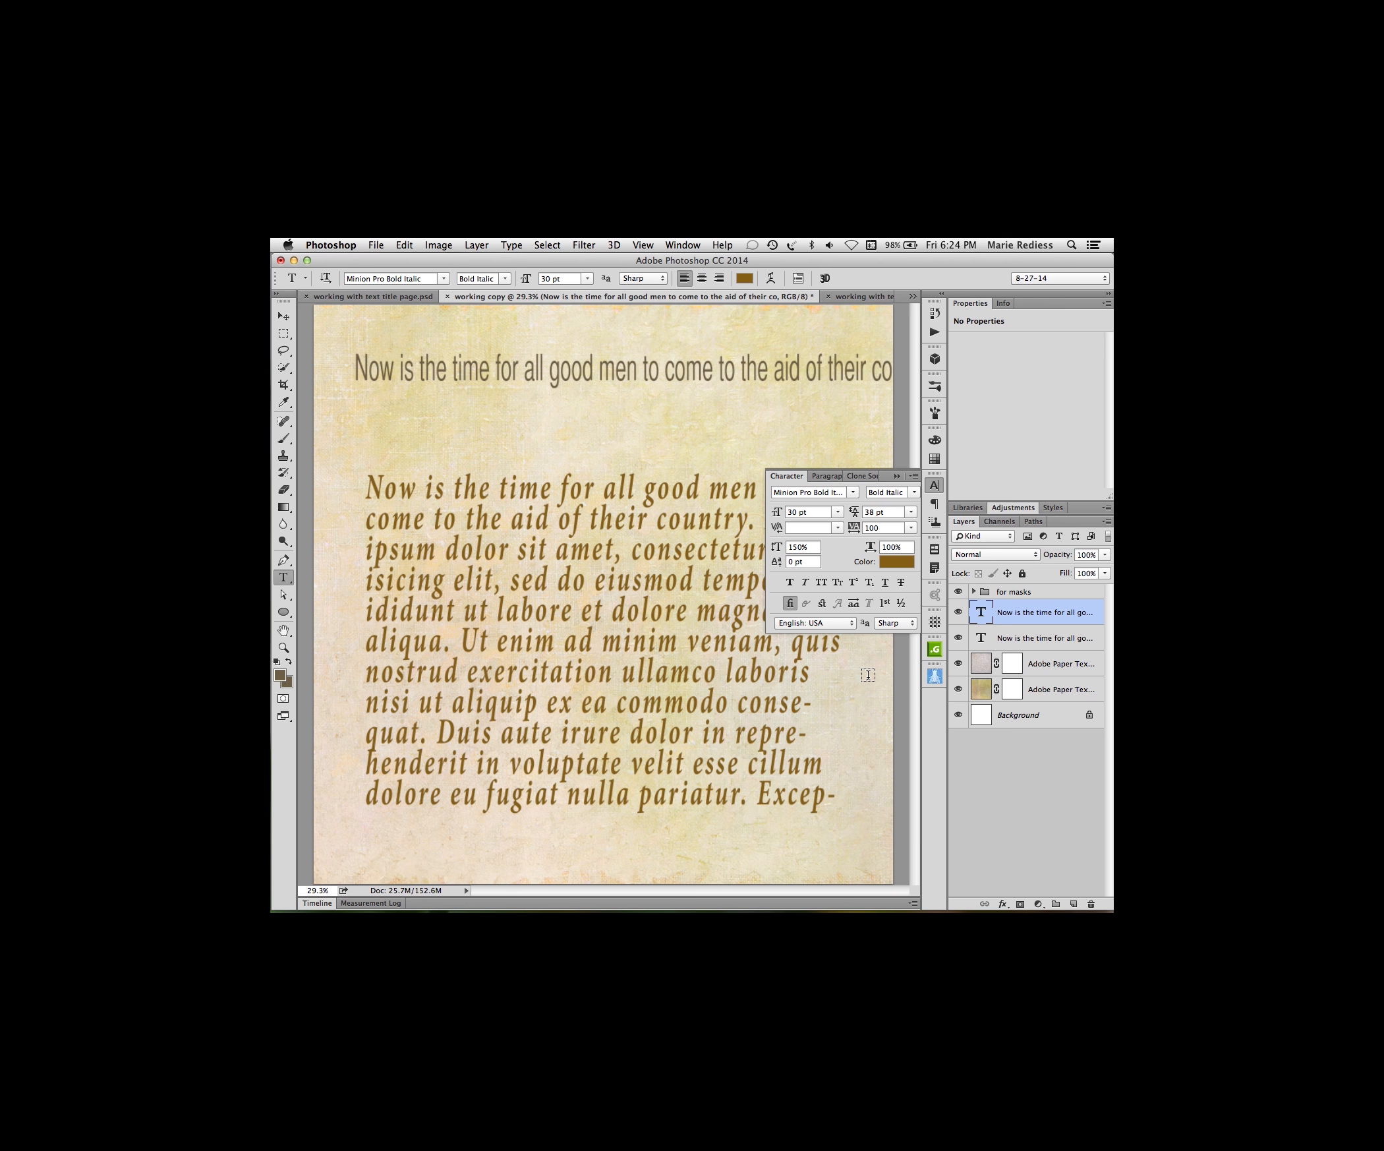
pyautogui.click(913, 528)
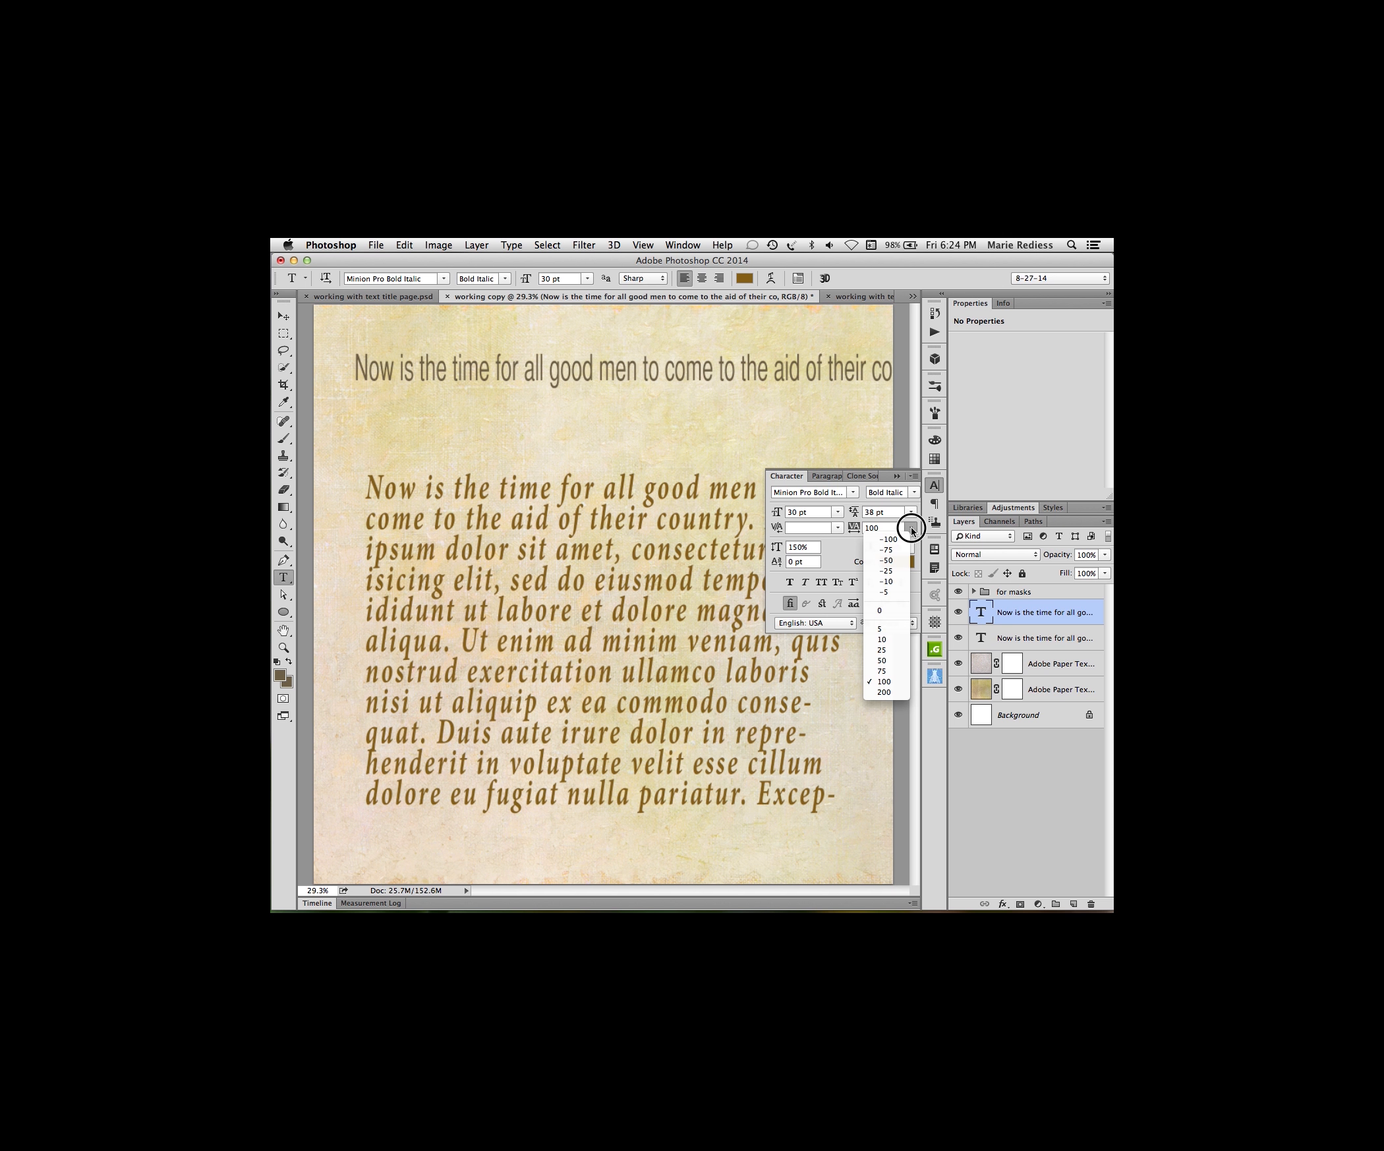
pyautogui.click(890, 610)
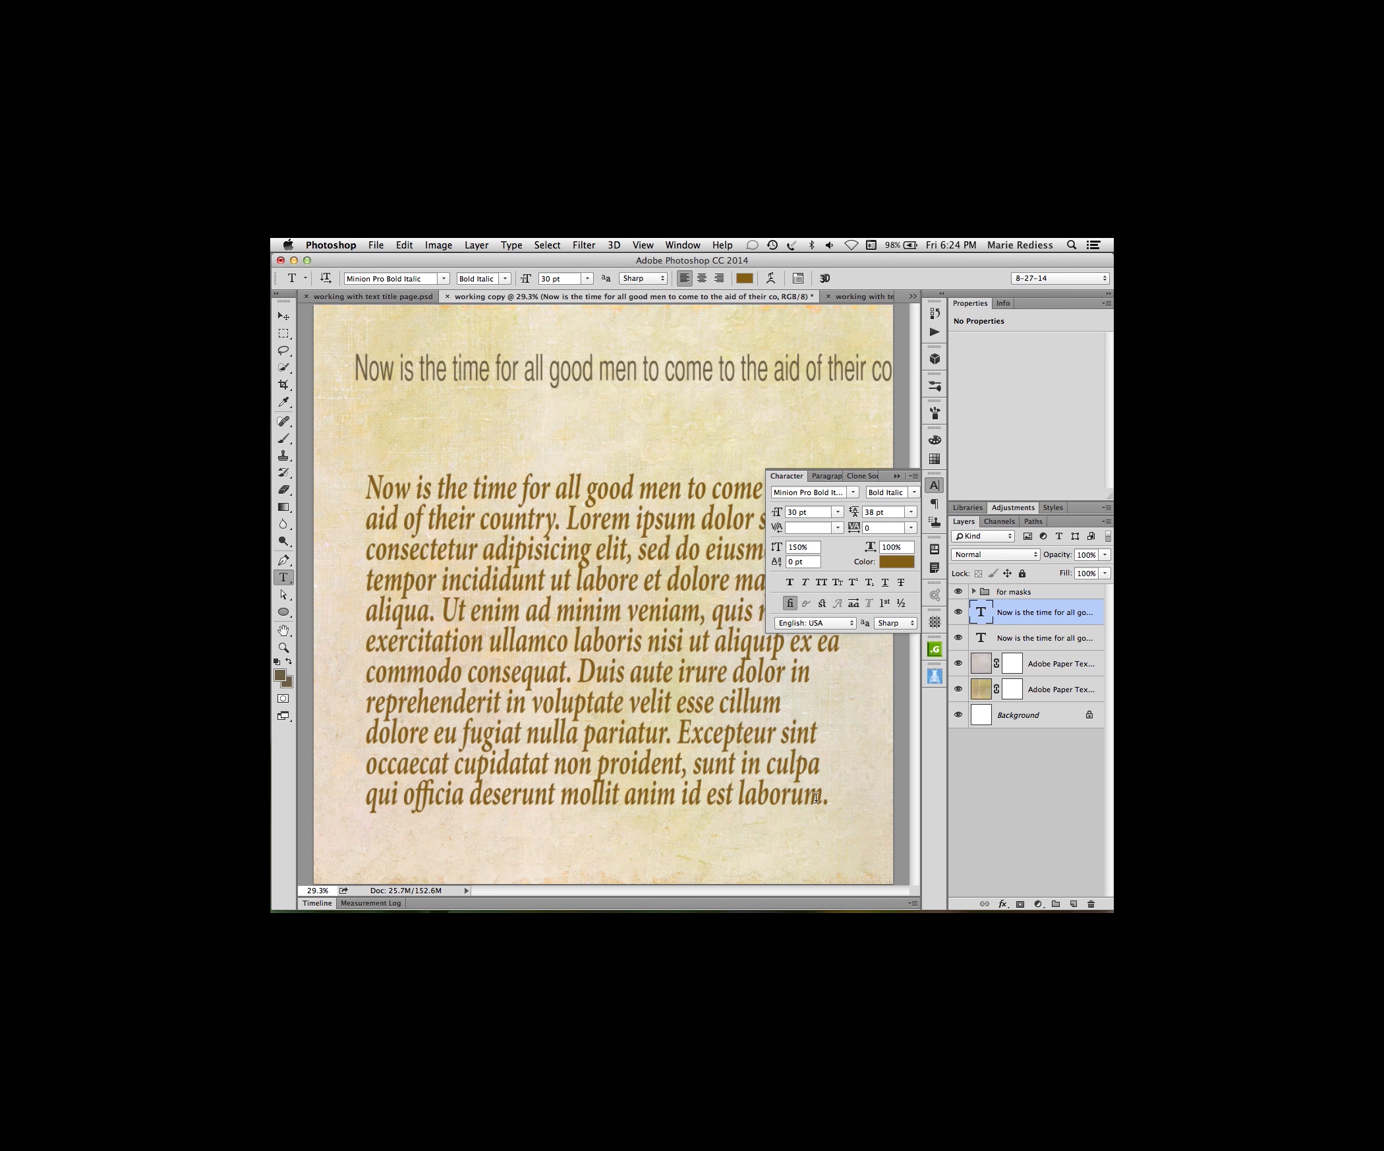
# - Select the paragraph text, widen its tracking incrementally to 120, bring it back to 0, and commit the edit
pyautogui.moveTo(824, 796); pyautogui.dragTo(362, 494)
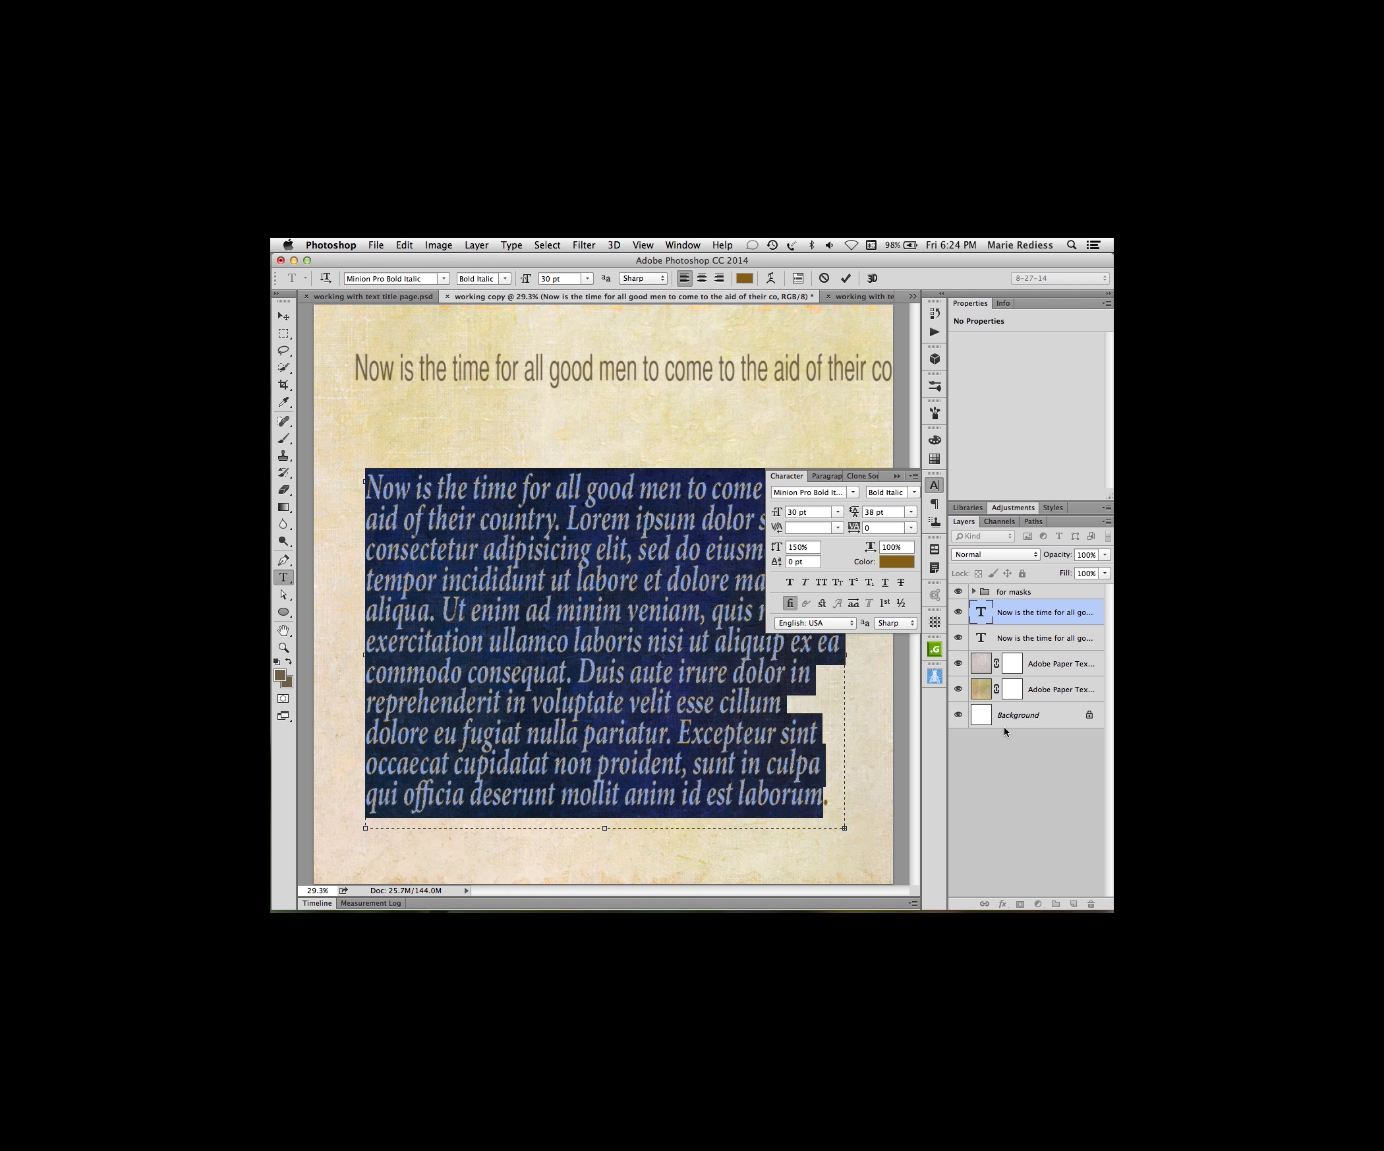
pyautogui.hotkey('alt', 'Right')
pyautogui.hotkey('alt', 'Right')
pyautogui.hotkey('alt', 'Right')
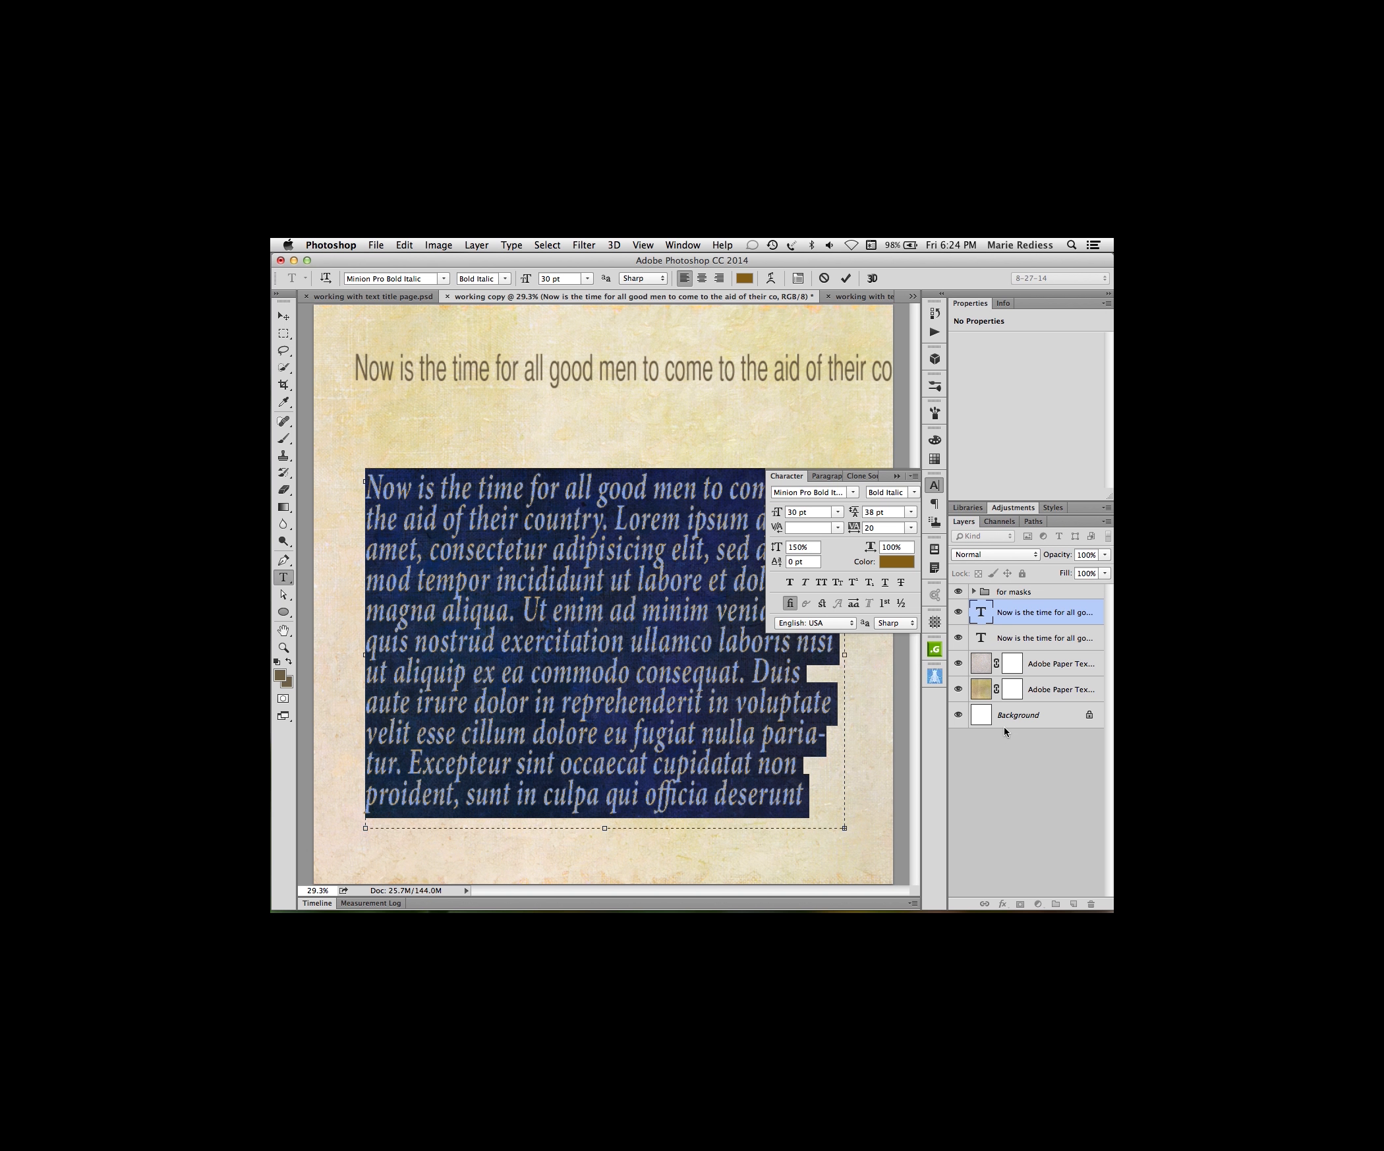
pyautogui.hotkey('alt', 'Right')
pyautogui.hotkey('alt', 'Right')
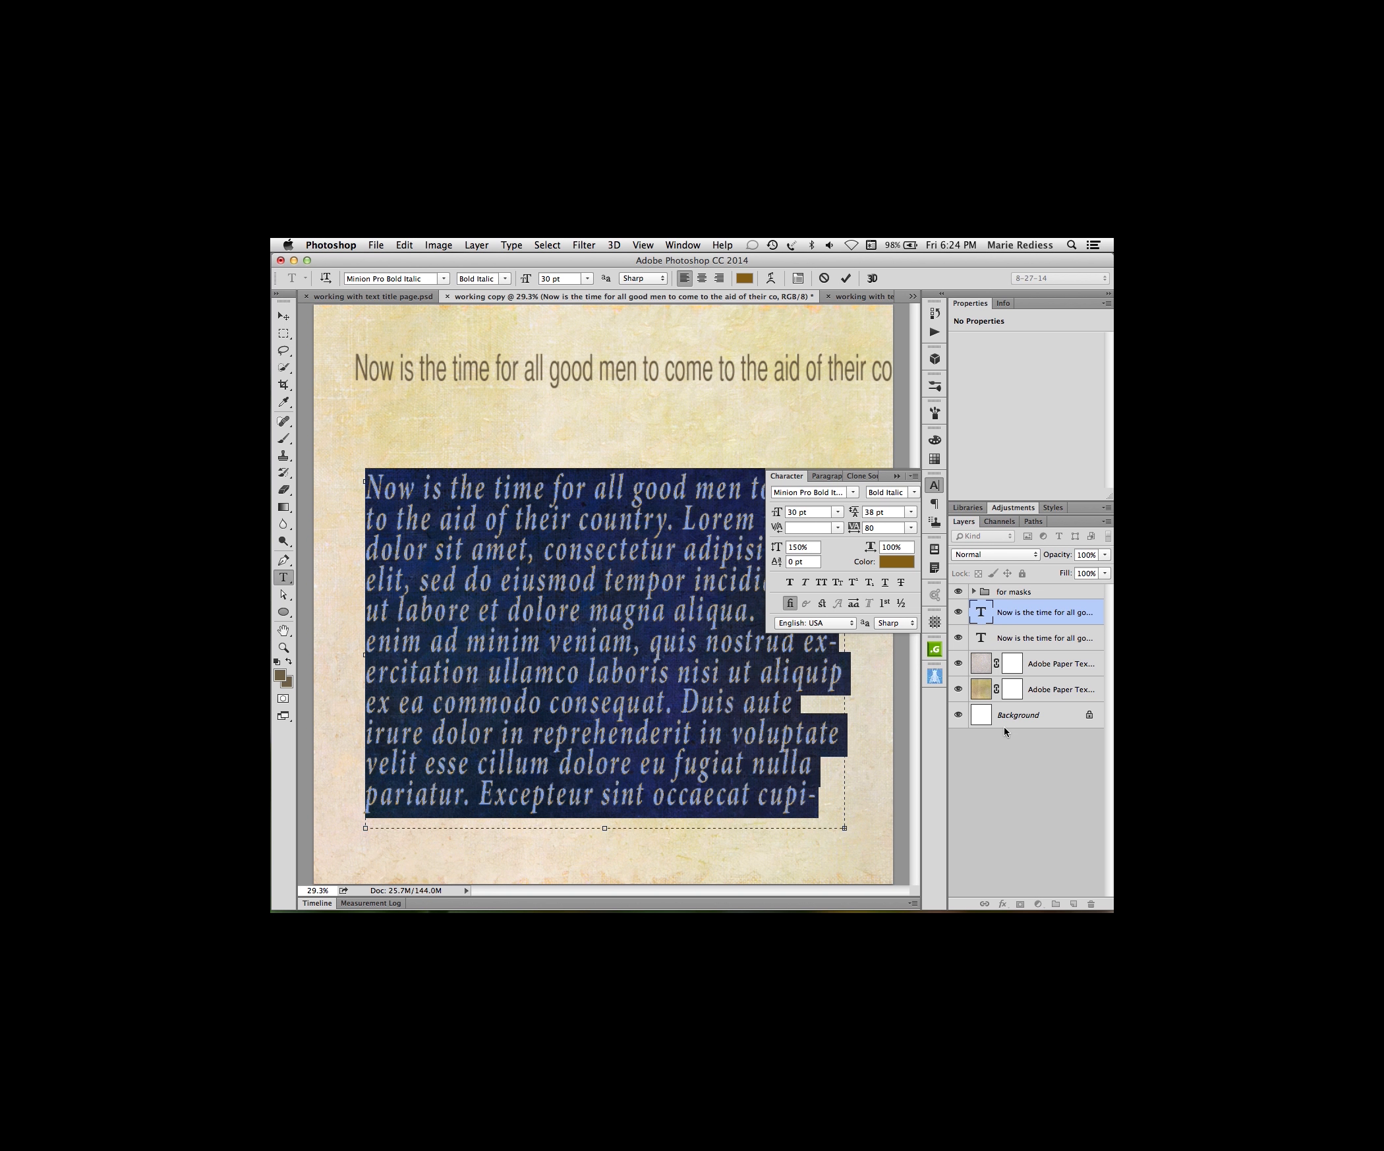
pyautogui.hotkey('alt', 'Right')
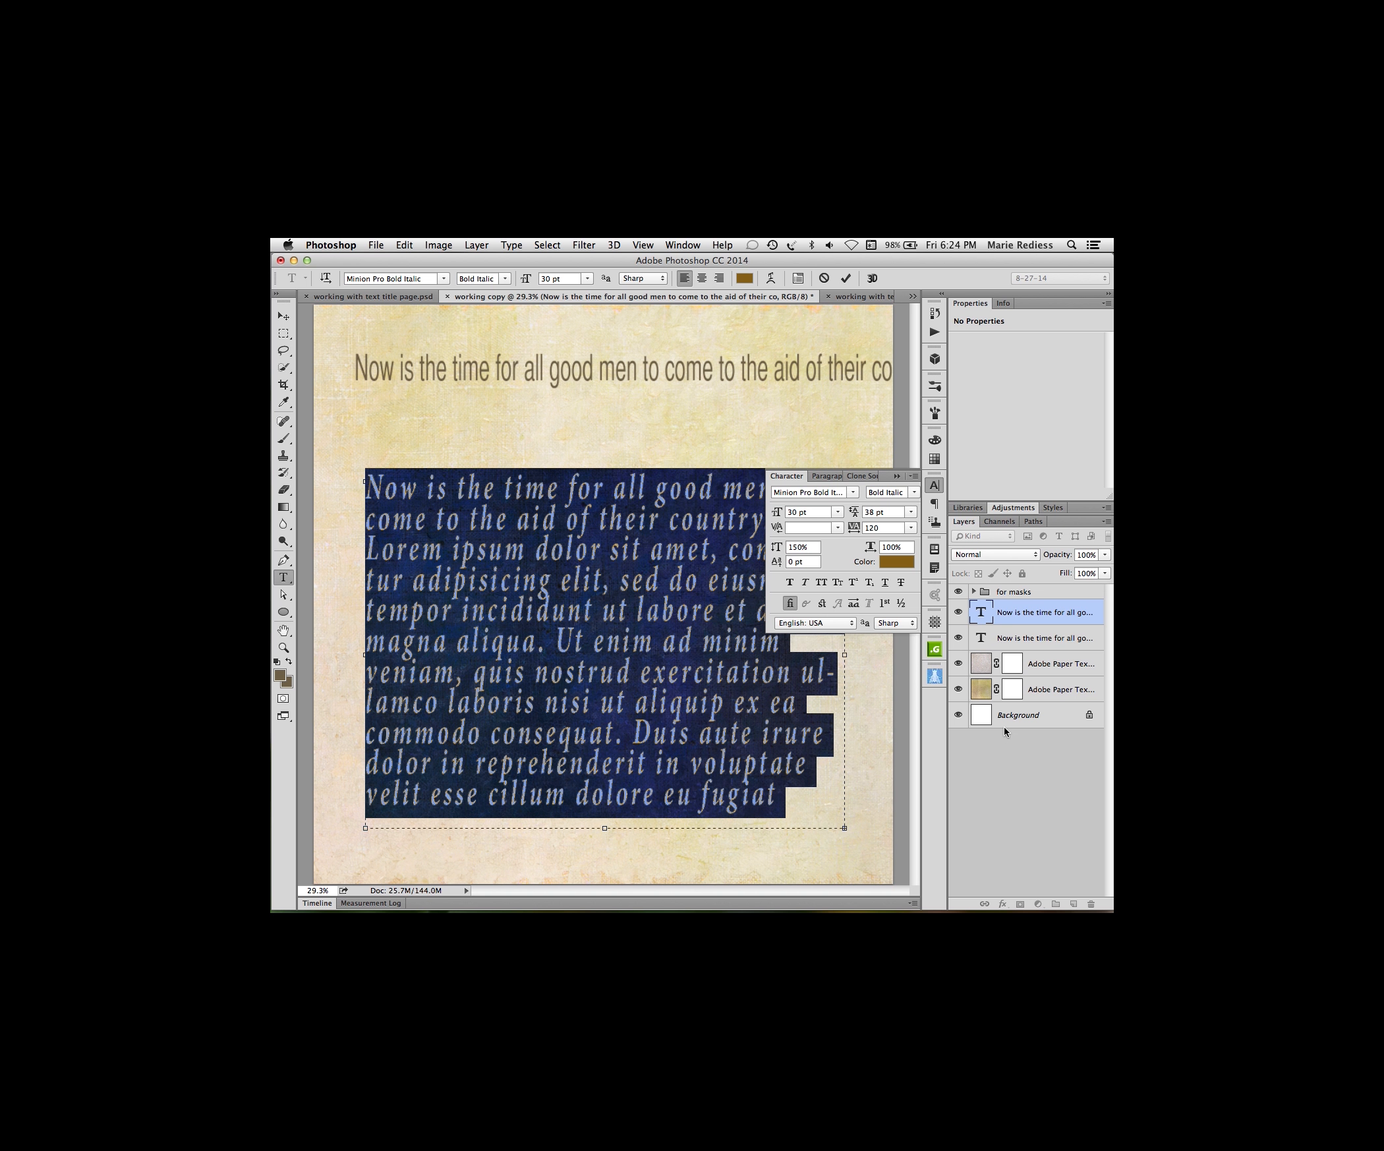
pyautogui.hotkey('alt', 'Left')
pyautogui.hotkey('alt', 'Left')
pyautogui.hotkey('alt', 'Left')
pyautogui.hotkey('alt', 'Left')
pyautogui.hotkey('alt', 'Left')
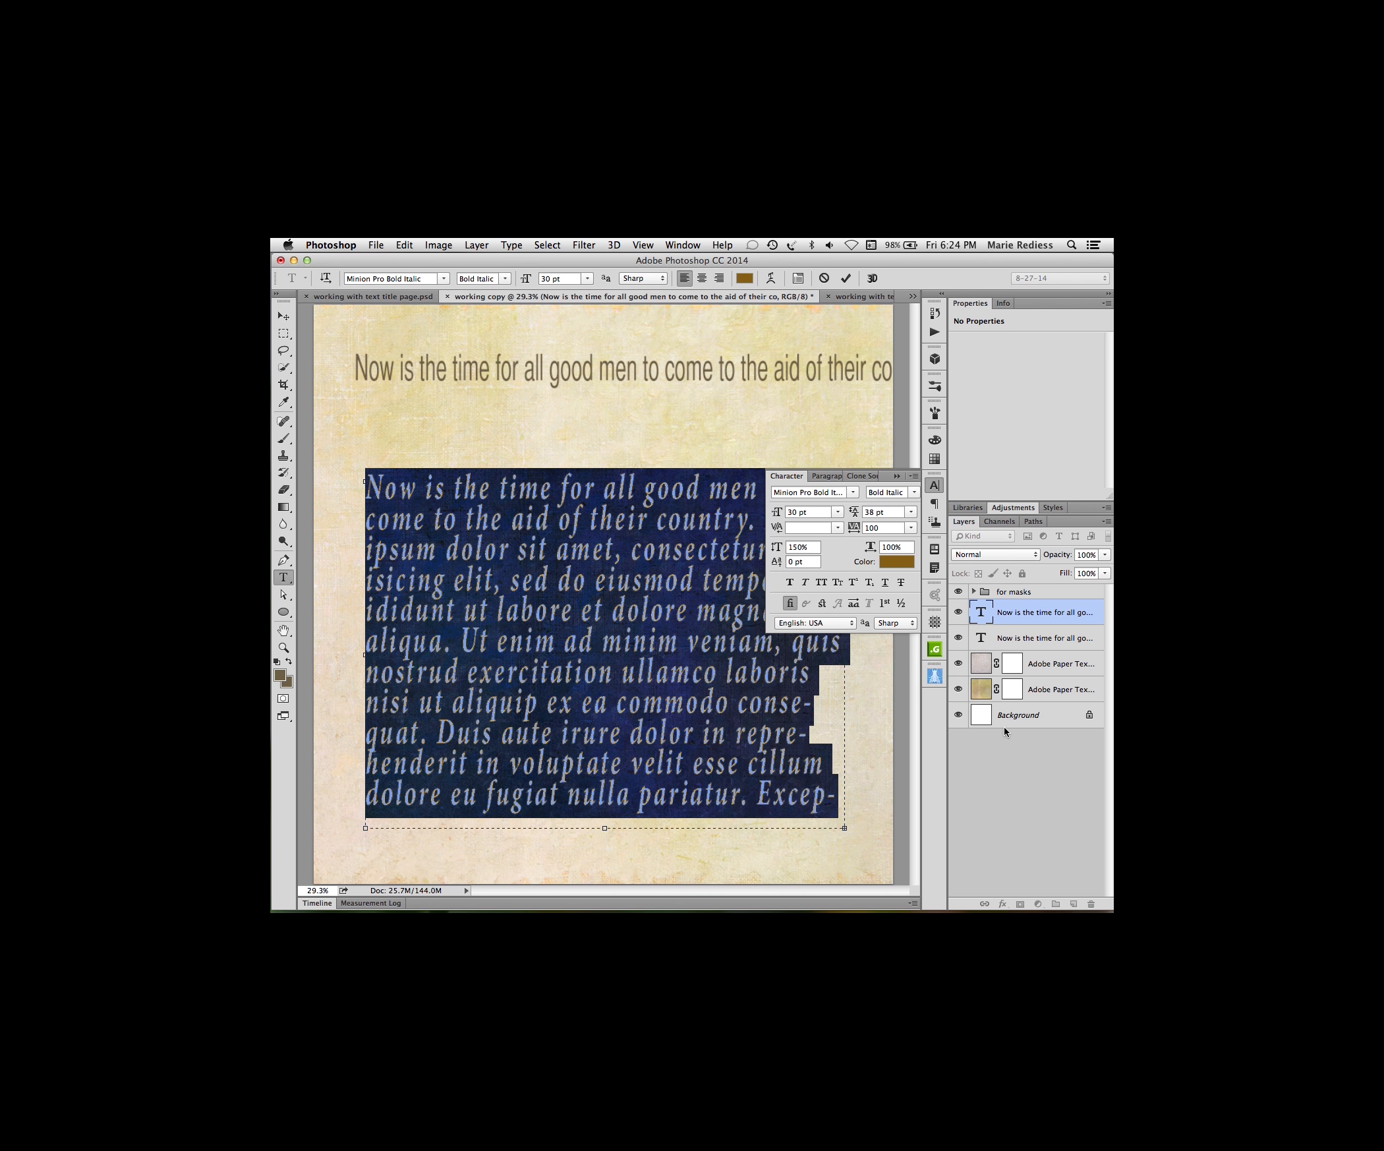
pyautogui.hotkey('alt', 'Left')
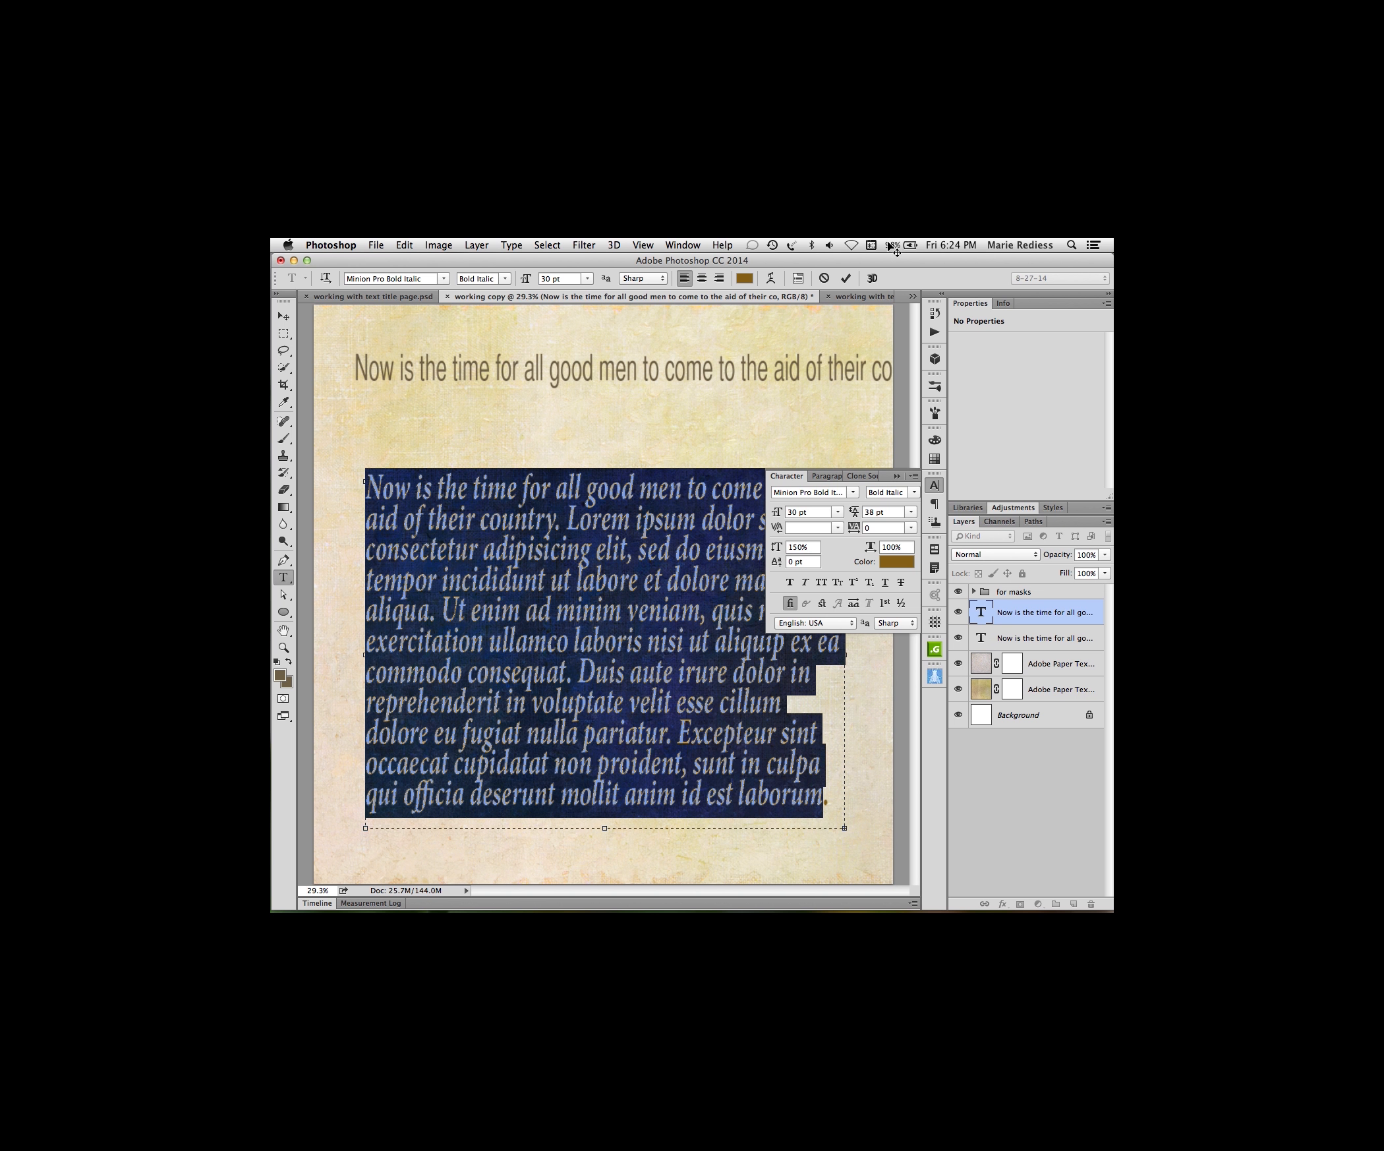
pyautogui.click(846, 278)
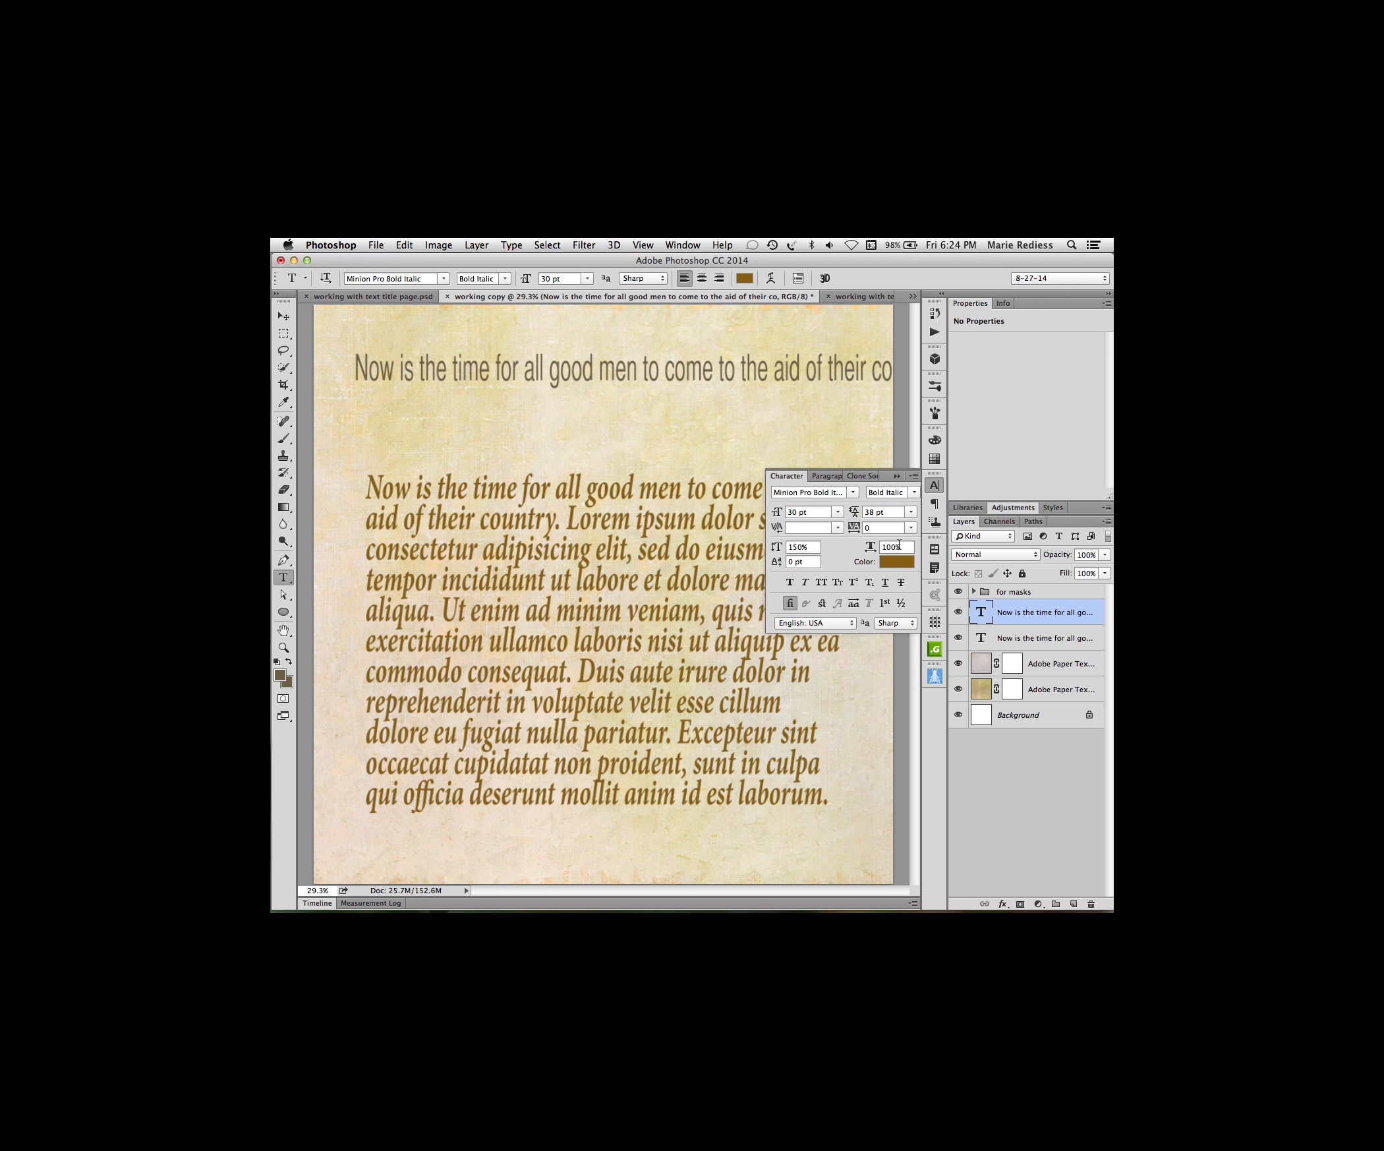
# - Keep the paragraph's tracking at 0 and change its font to Myriad Bold
pyautogui.click(911, 528)
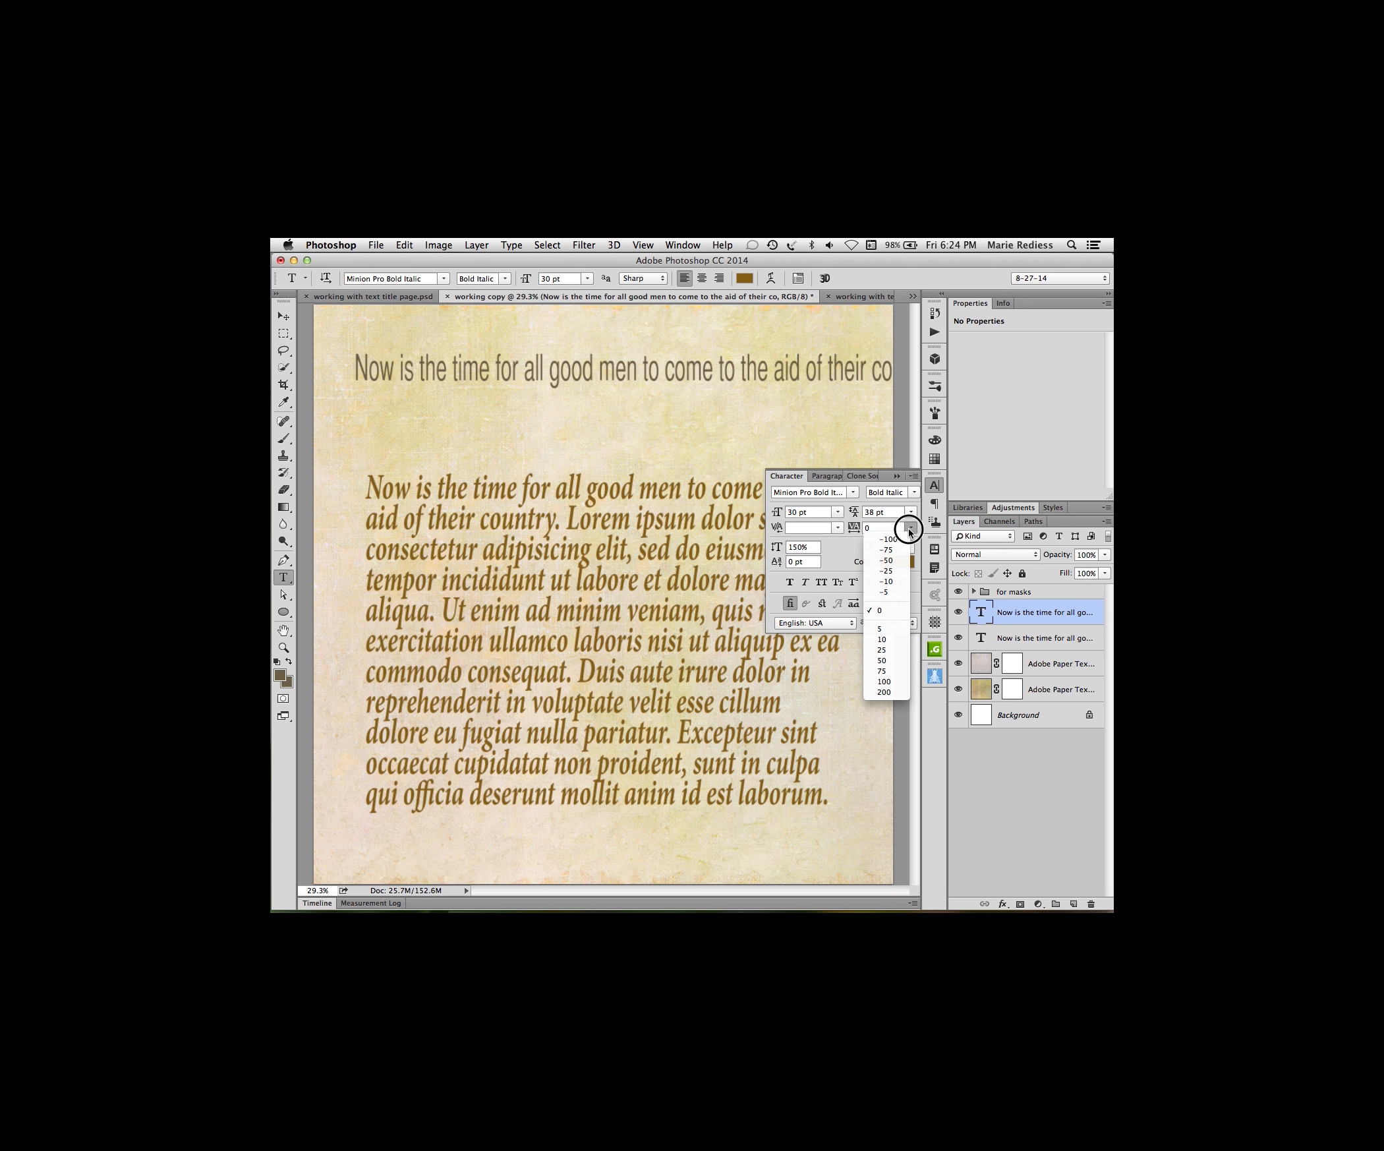
pyautogui.click(883, 612)
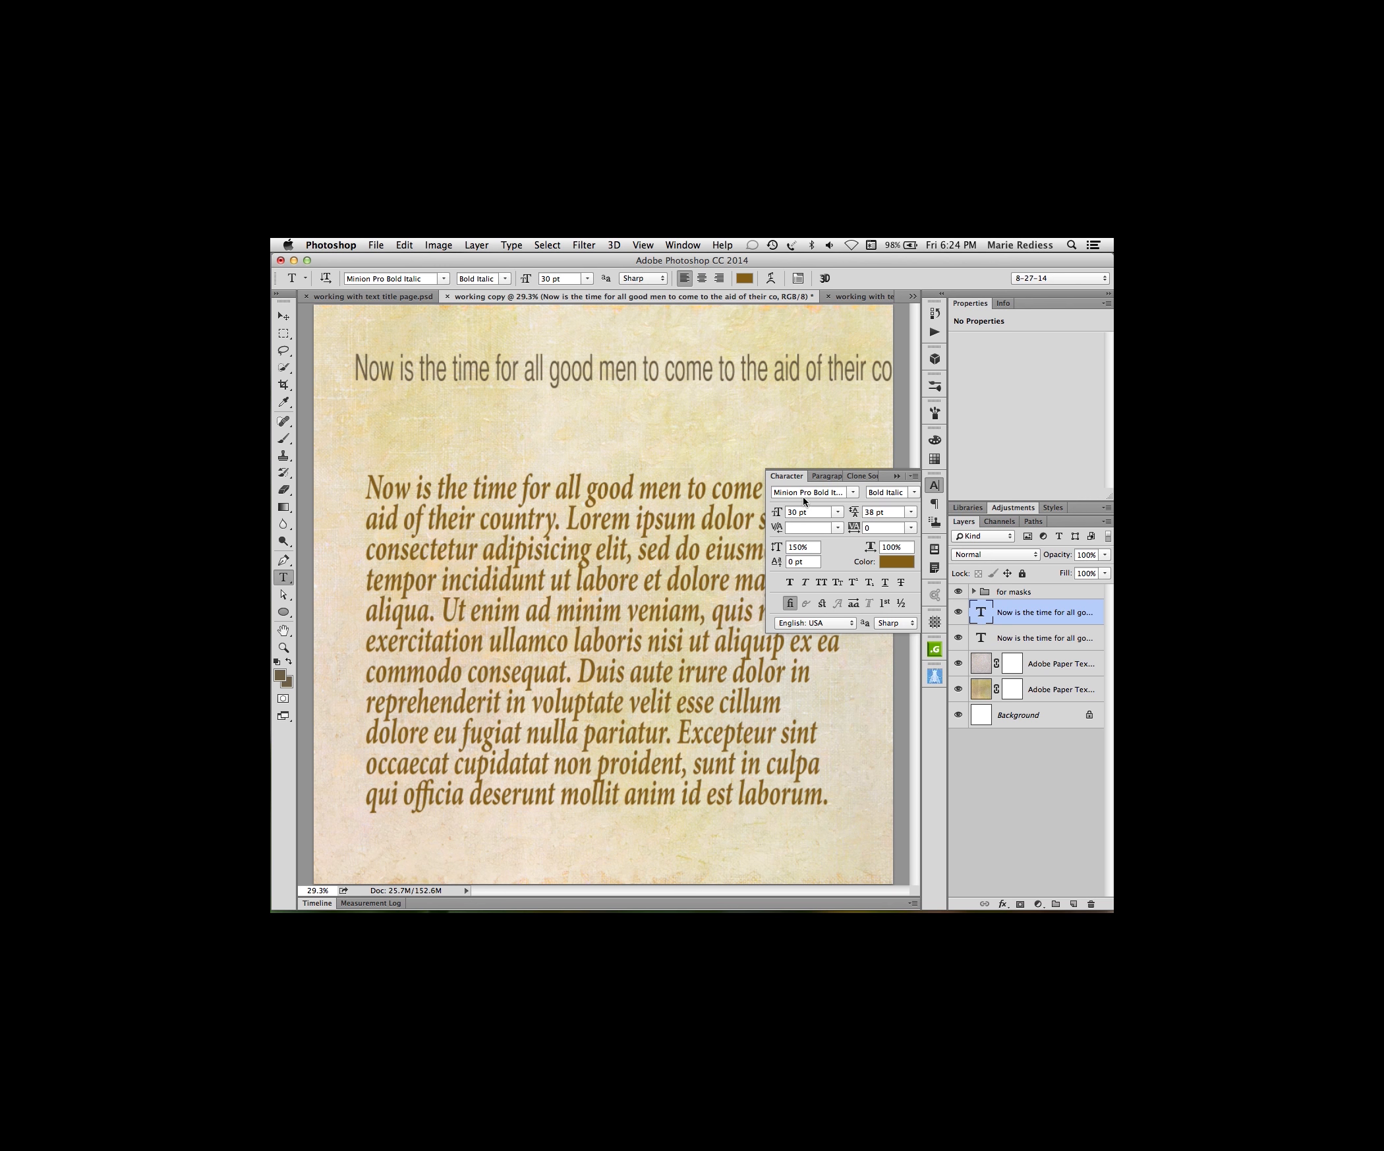
pyautogui.click(852, 494)
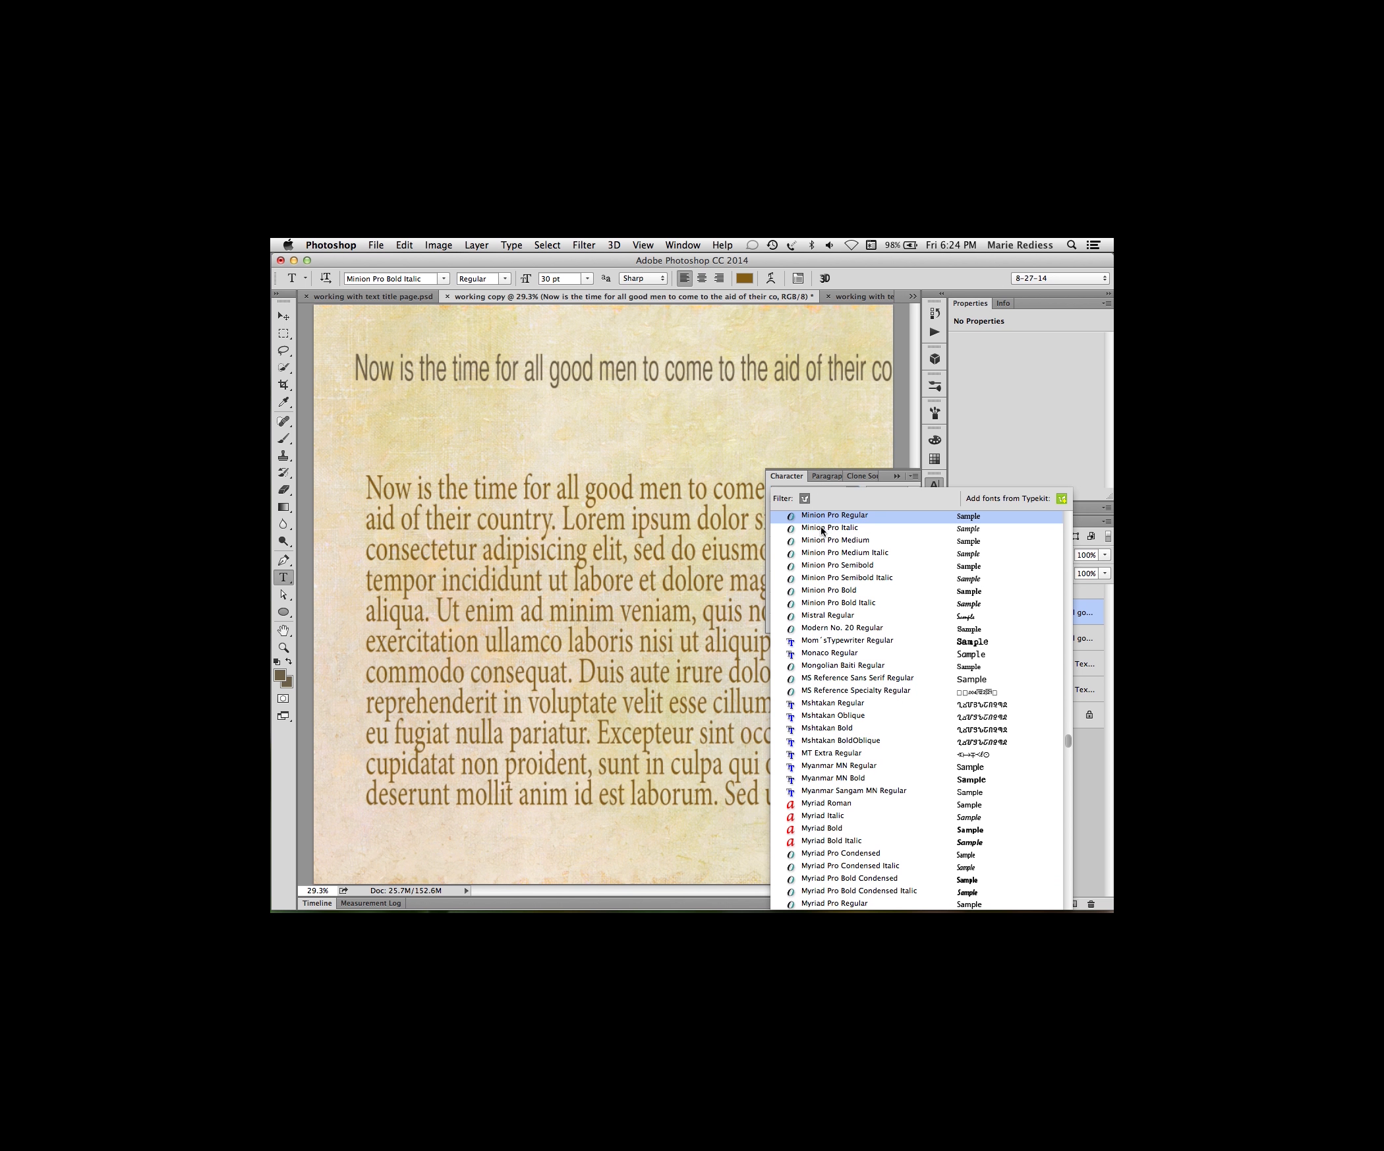
pyautogui.click(1068, 742)
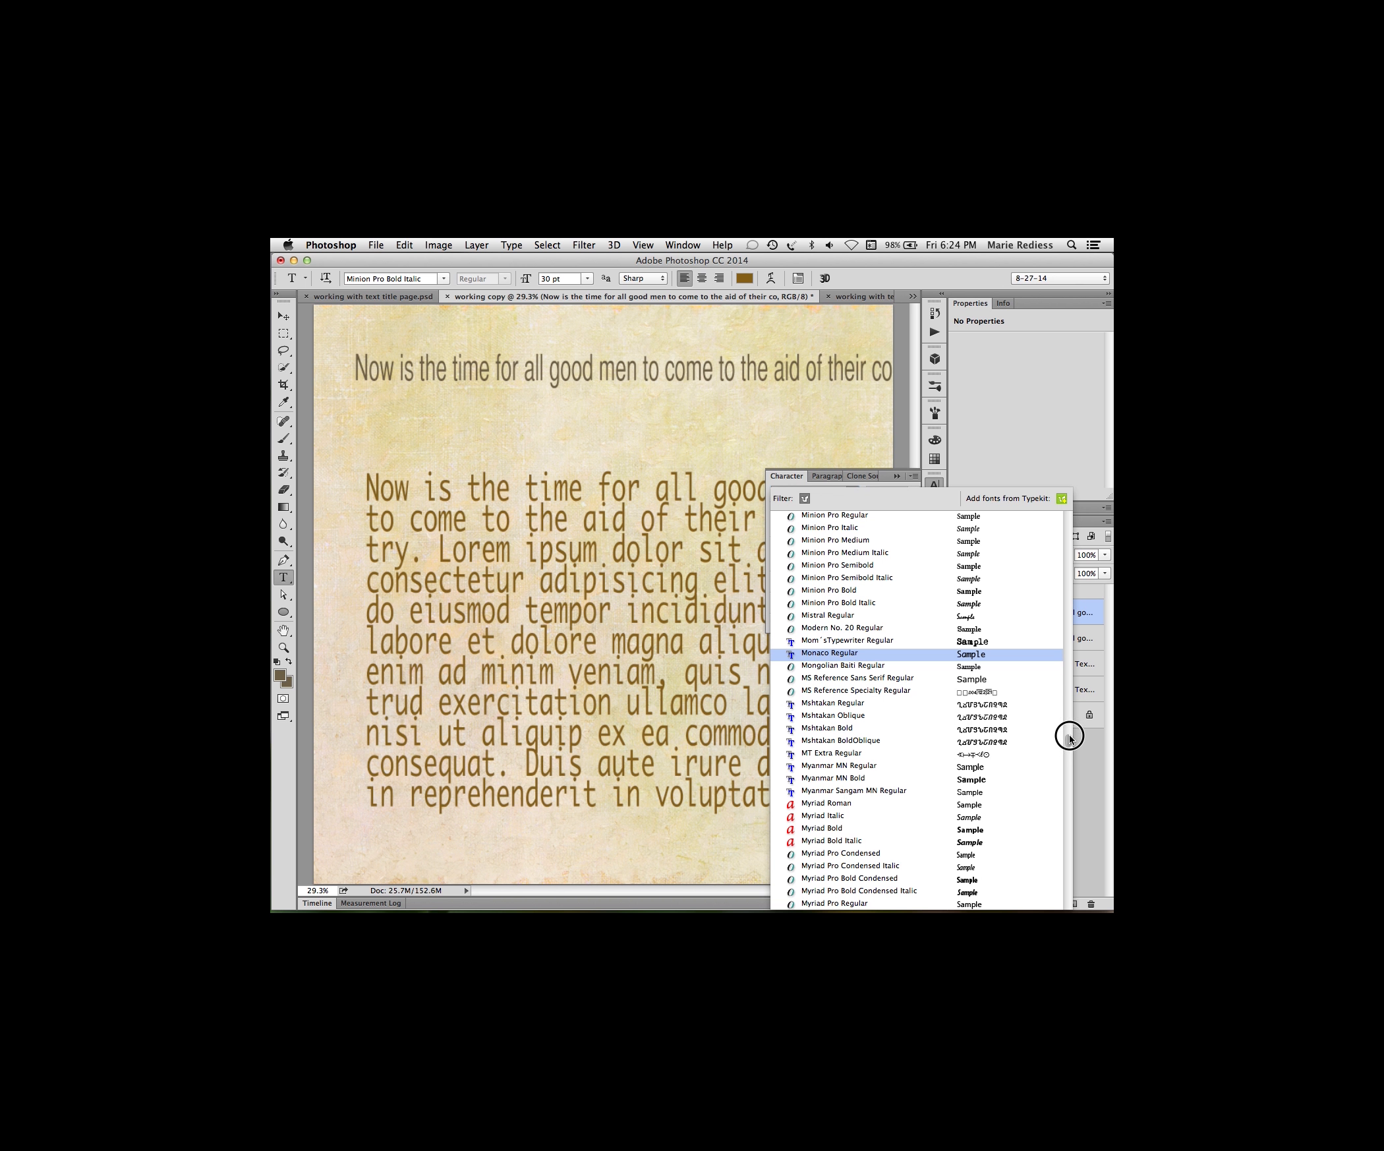
pyautogui.click(822, 829)
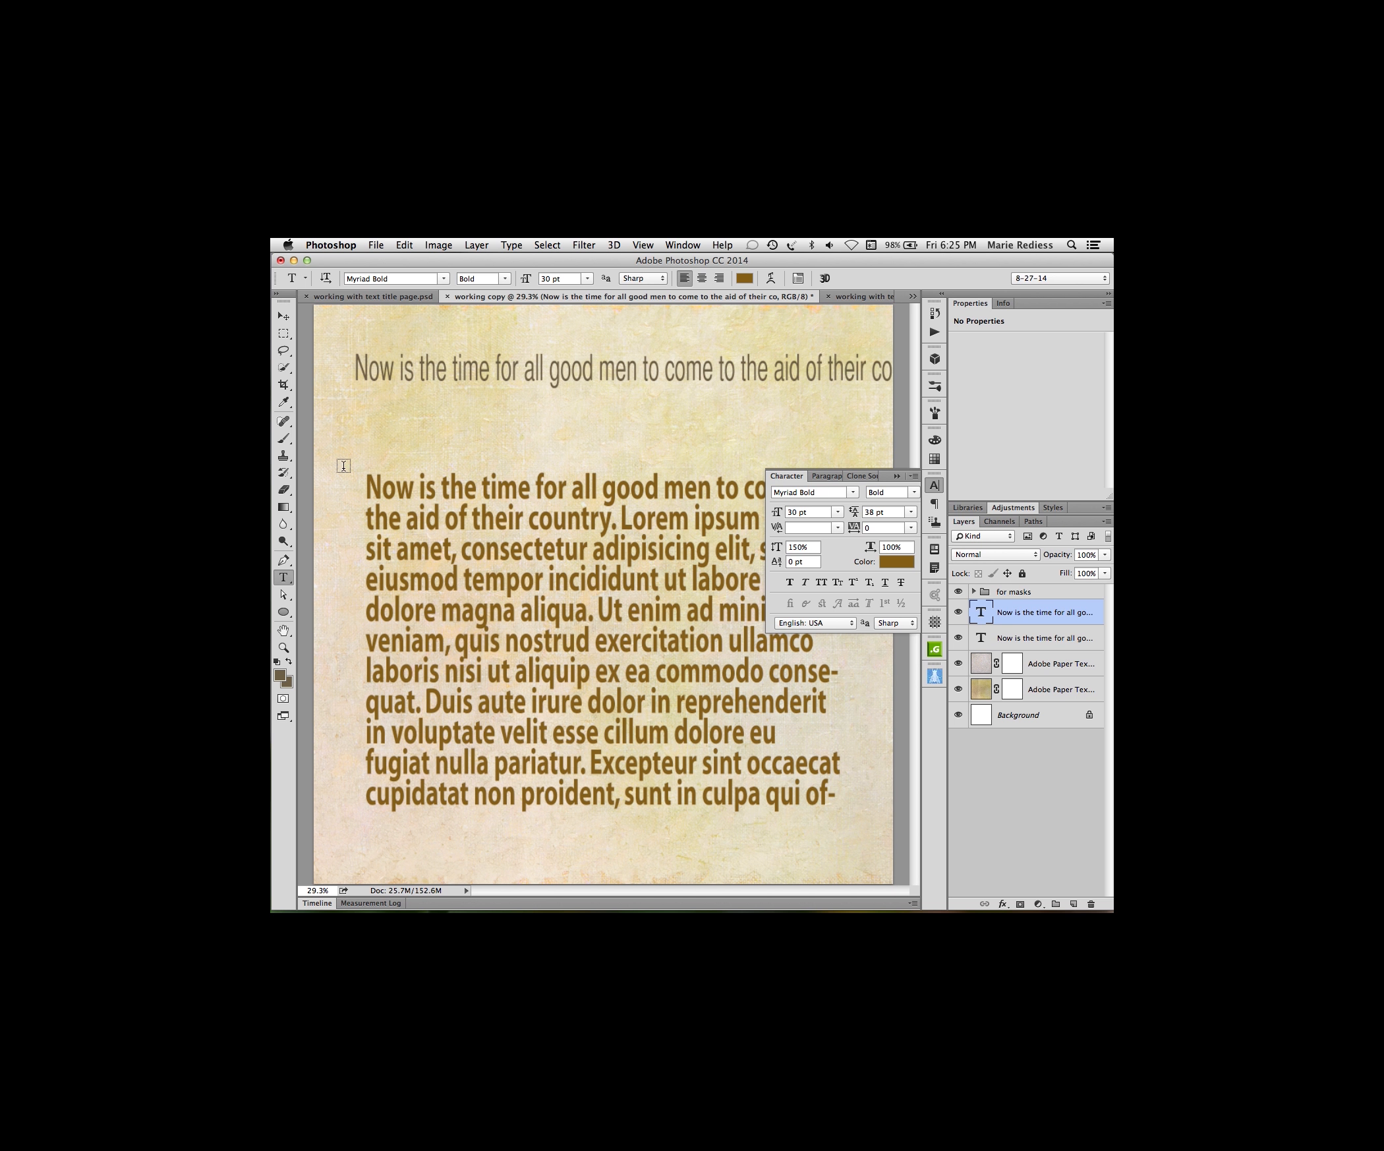
# - Insert "2014" at the start of the paragraph, try the HANA Bold font at the insertion point, and commit the edit
pyautogui.click(367, 489)
pyautogui.write('2014')
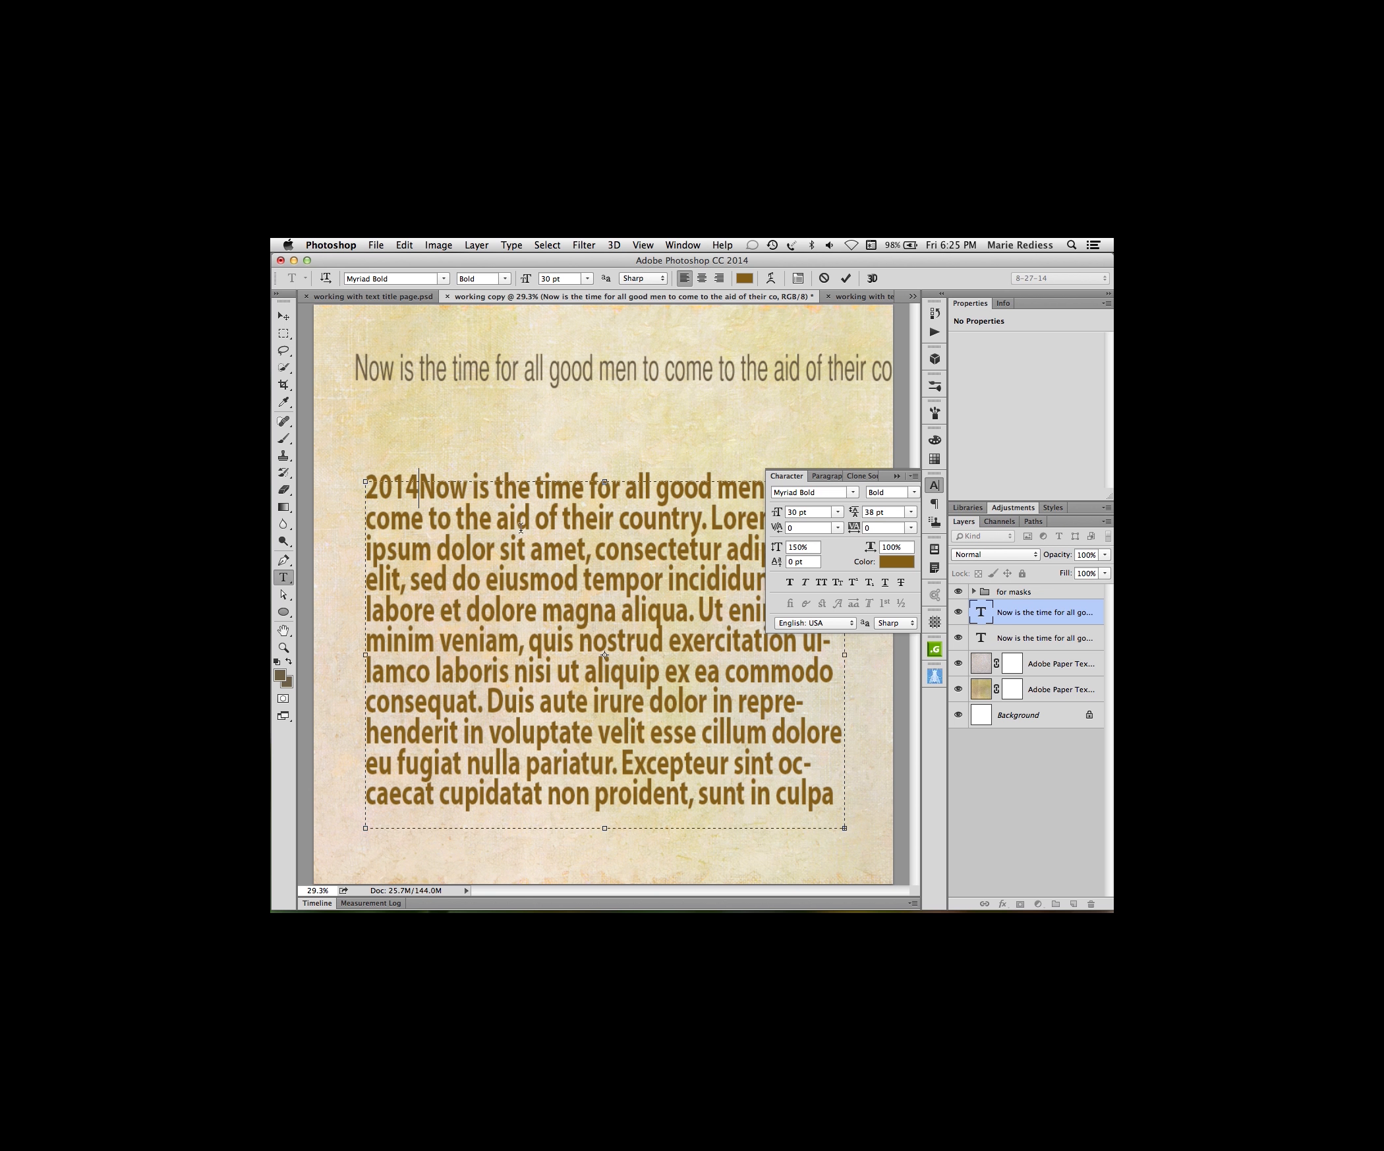
pyautogui.click(852, 494)
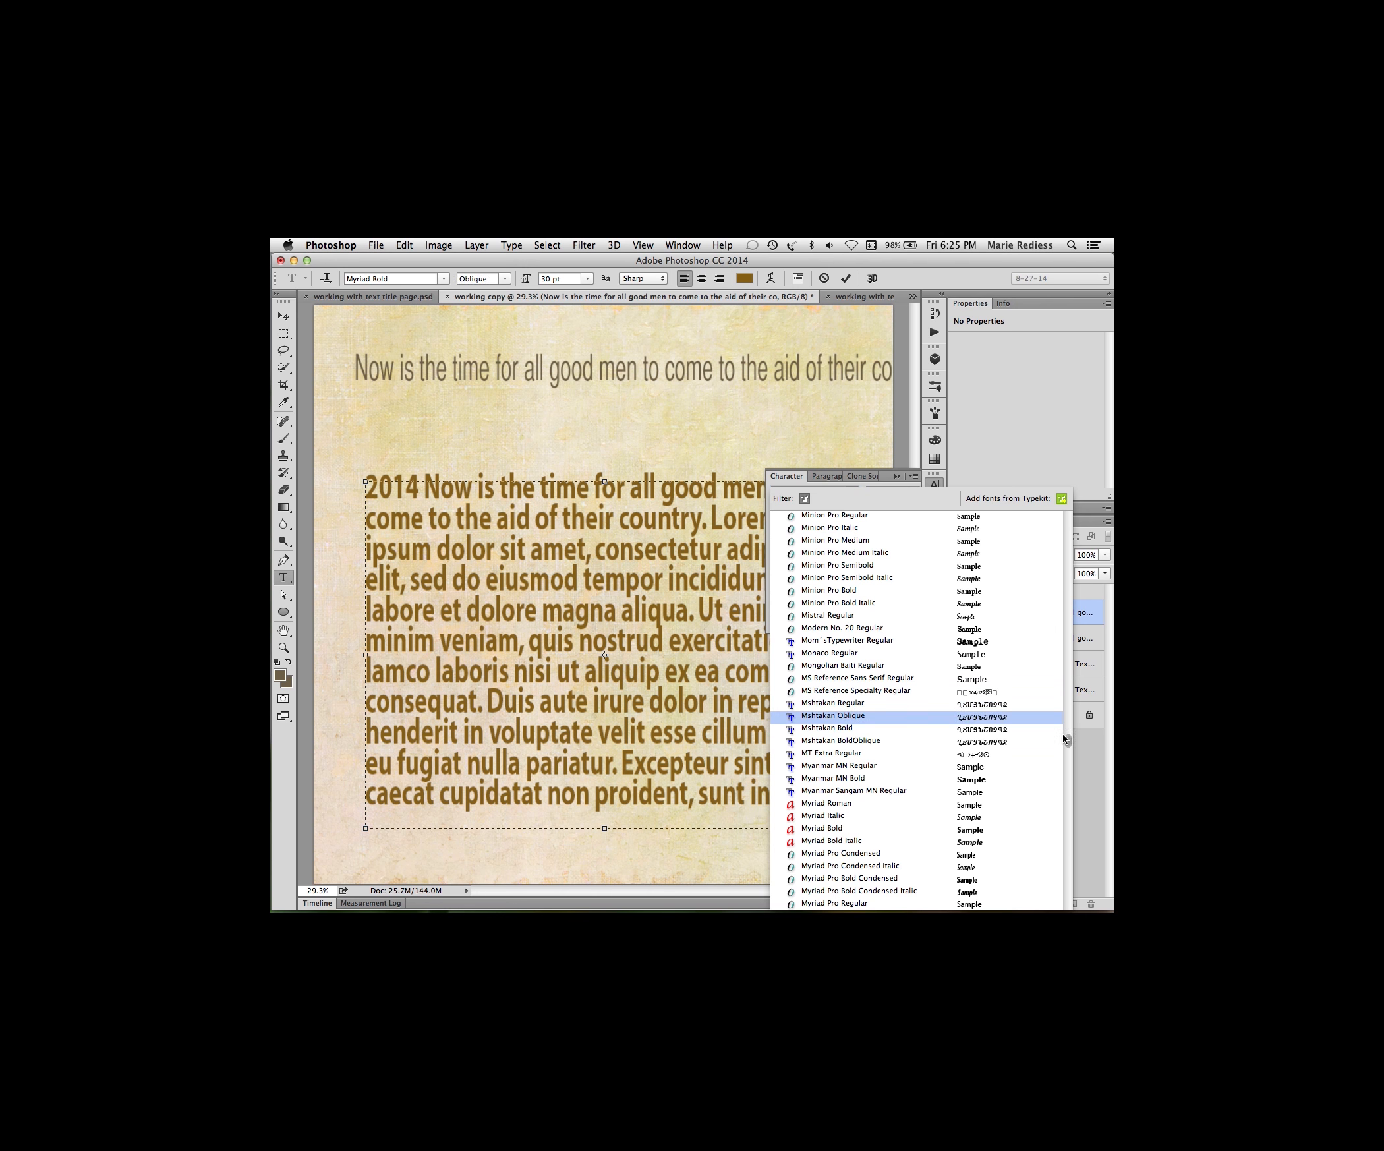
pyautogui.moveTo(1066, 743); pyautogui.dragTo(1067, 671)
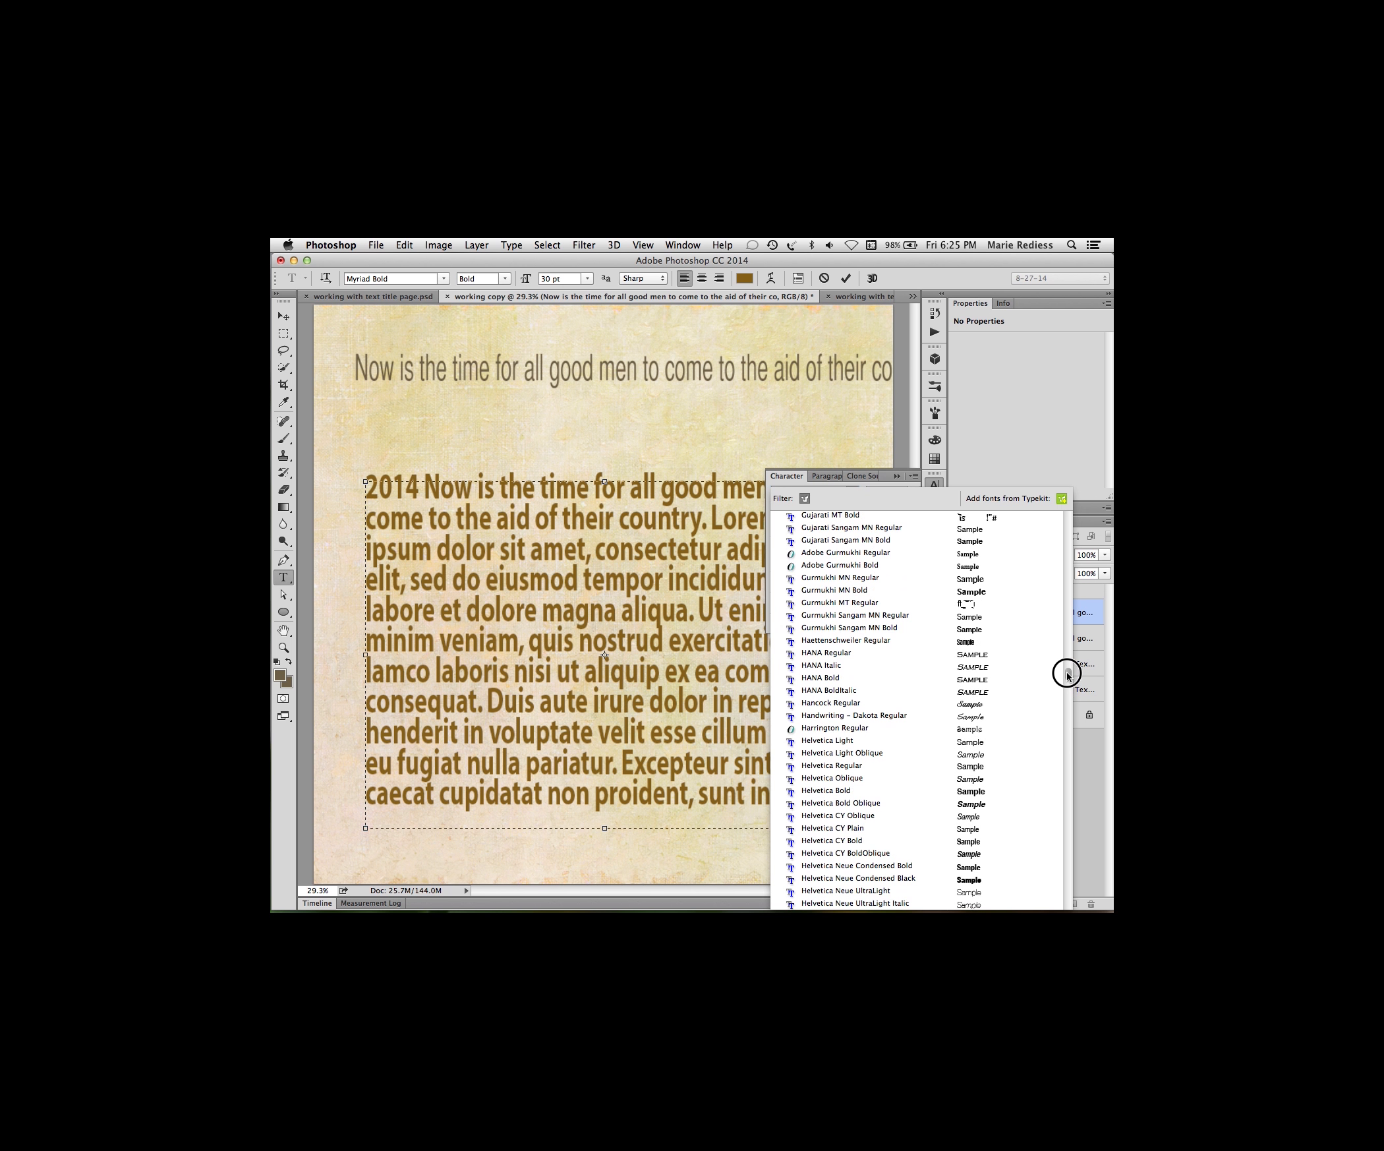
pyautogui.click(976, 683)
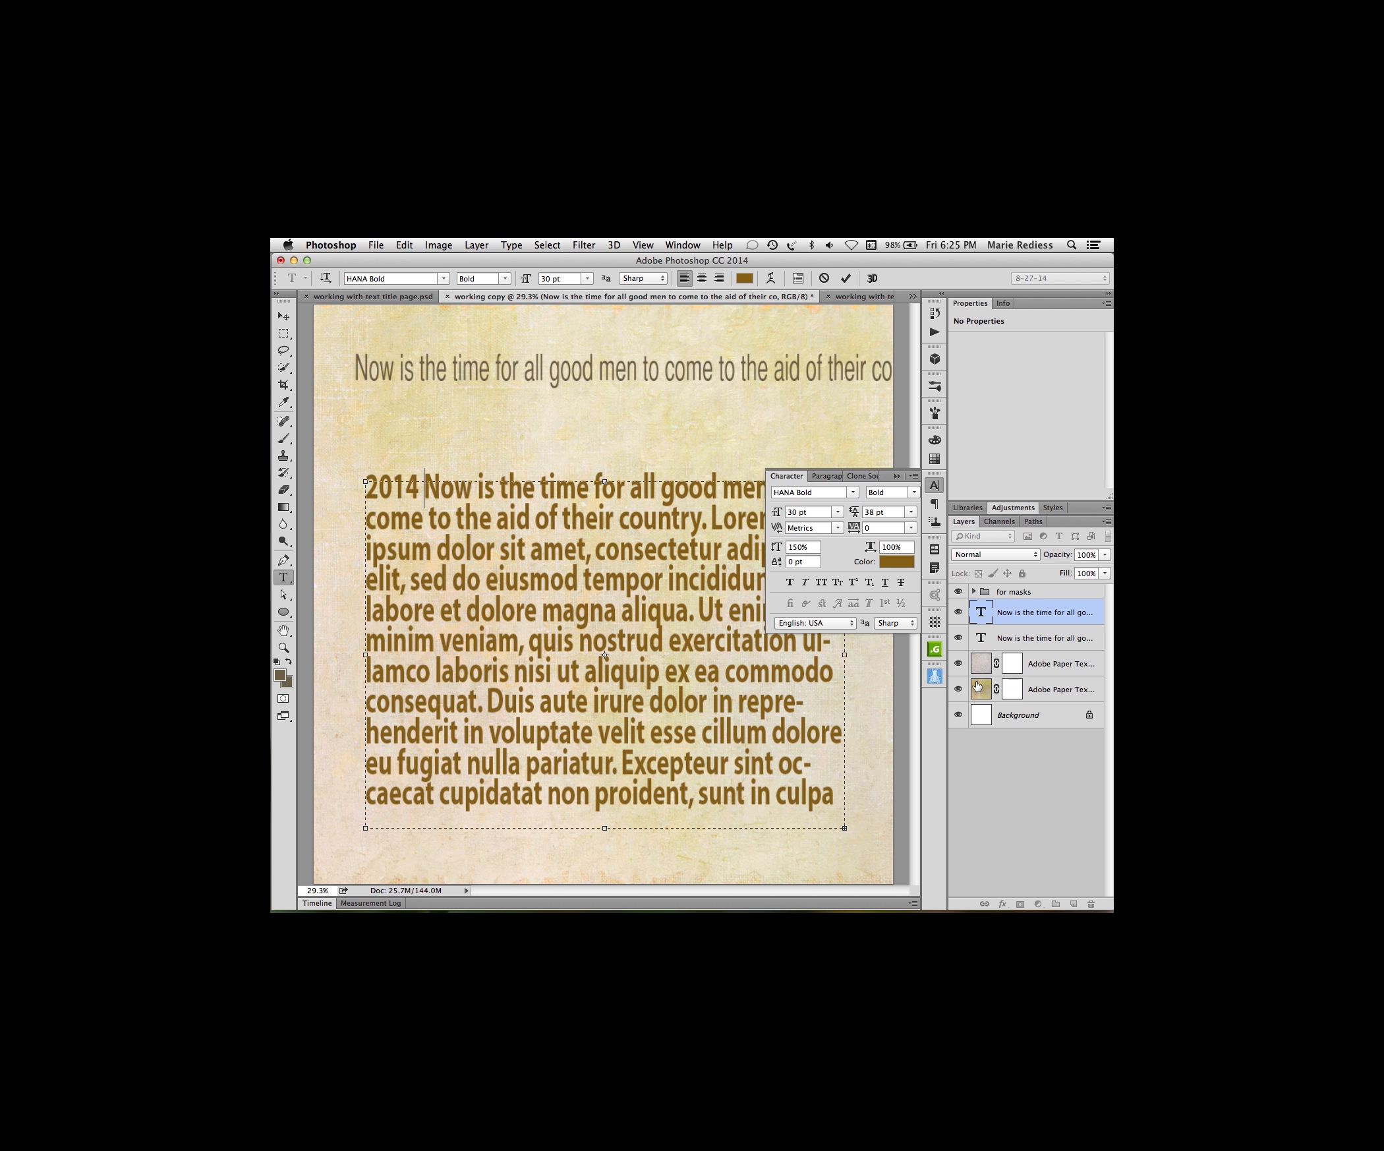
pyautogui.click(845, 278)
# - Search the fonts for "hana" and set the whole paragraph layer to HANA Regular
pyautogui.click(776, 492)
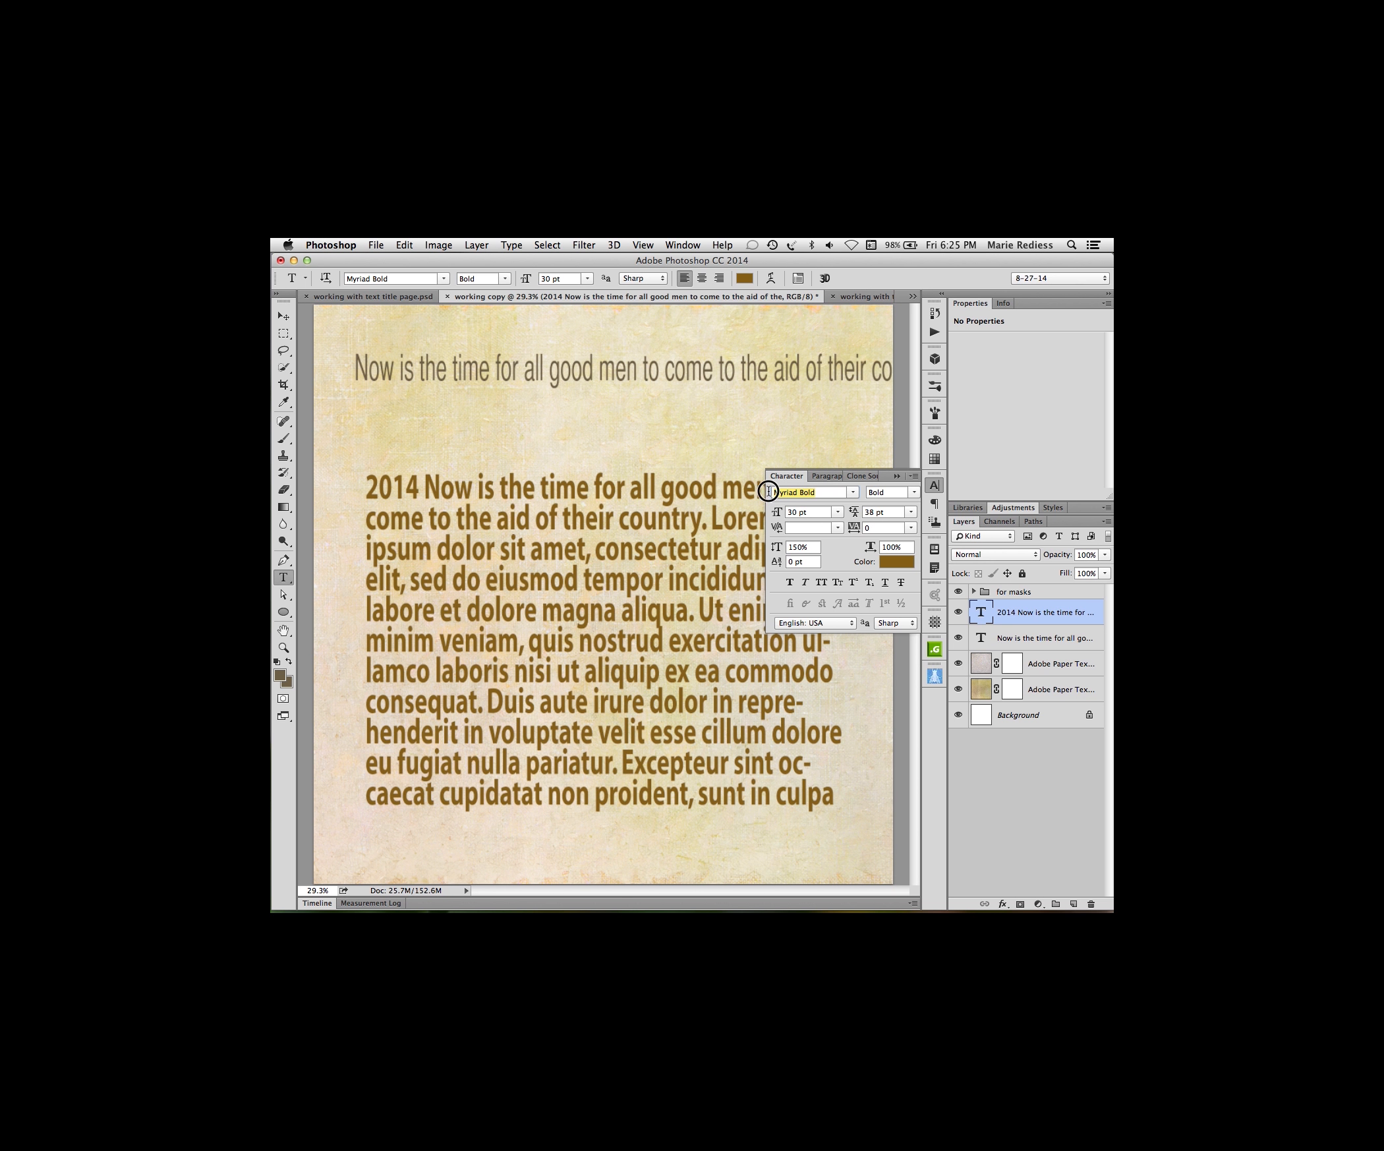
pyautogui.write('hana')
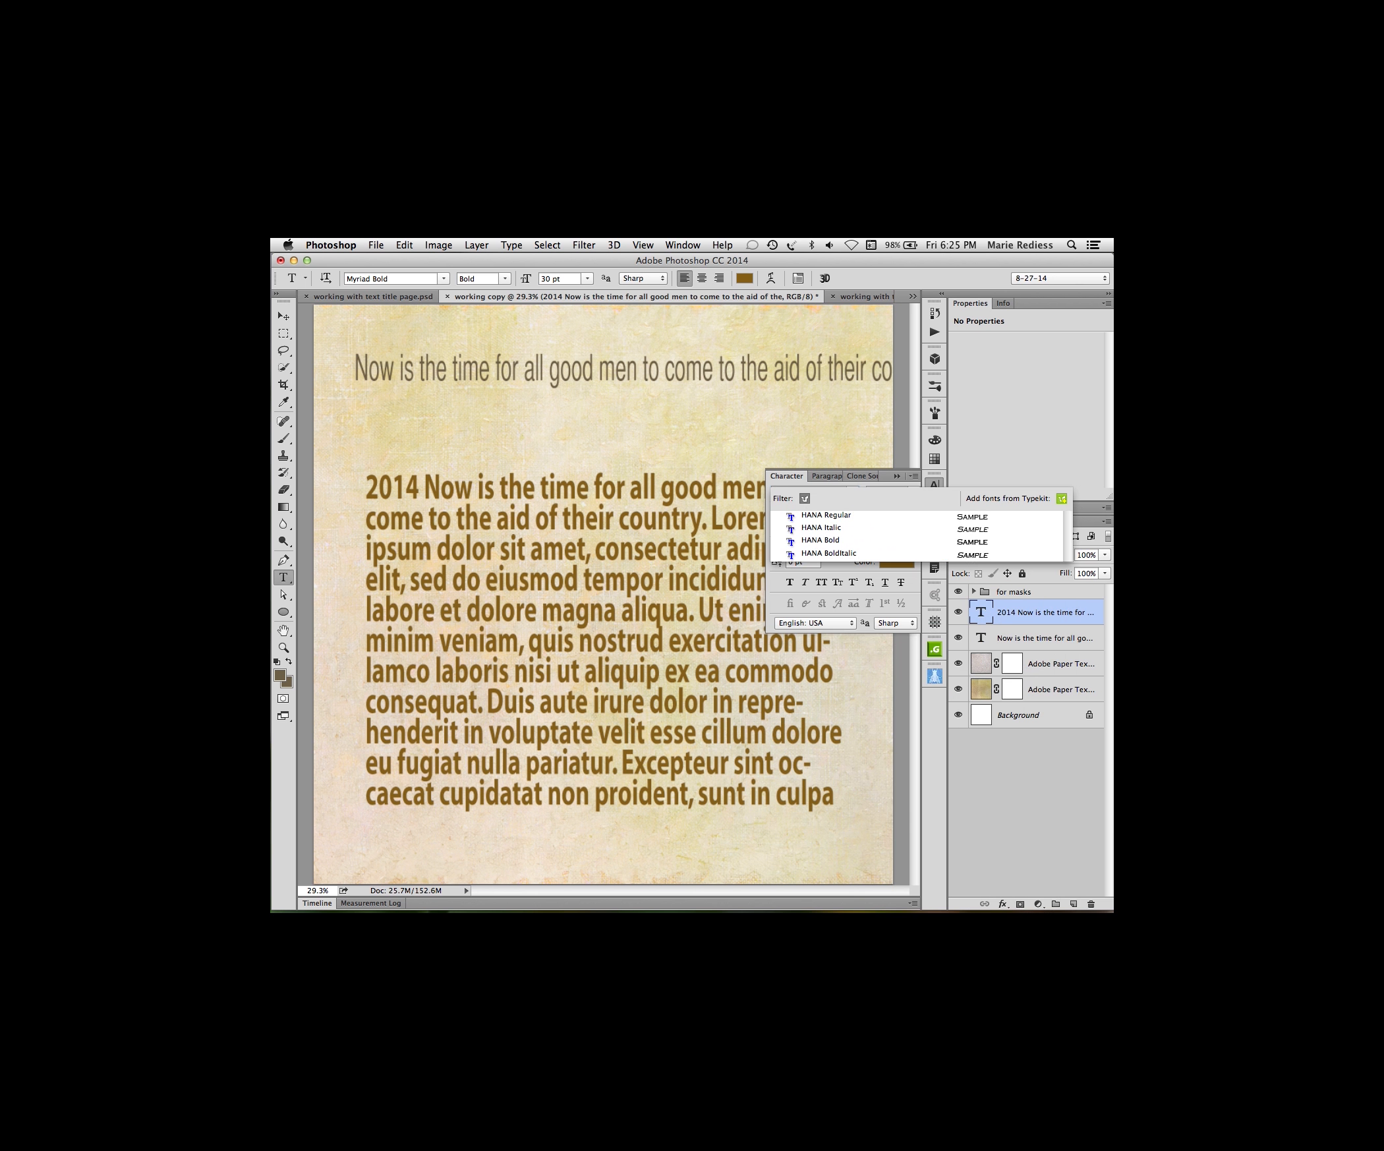
pyautogui.click(827, 517)
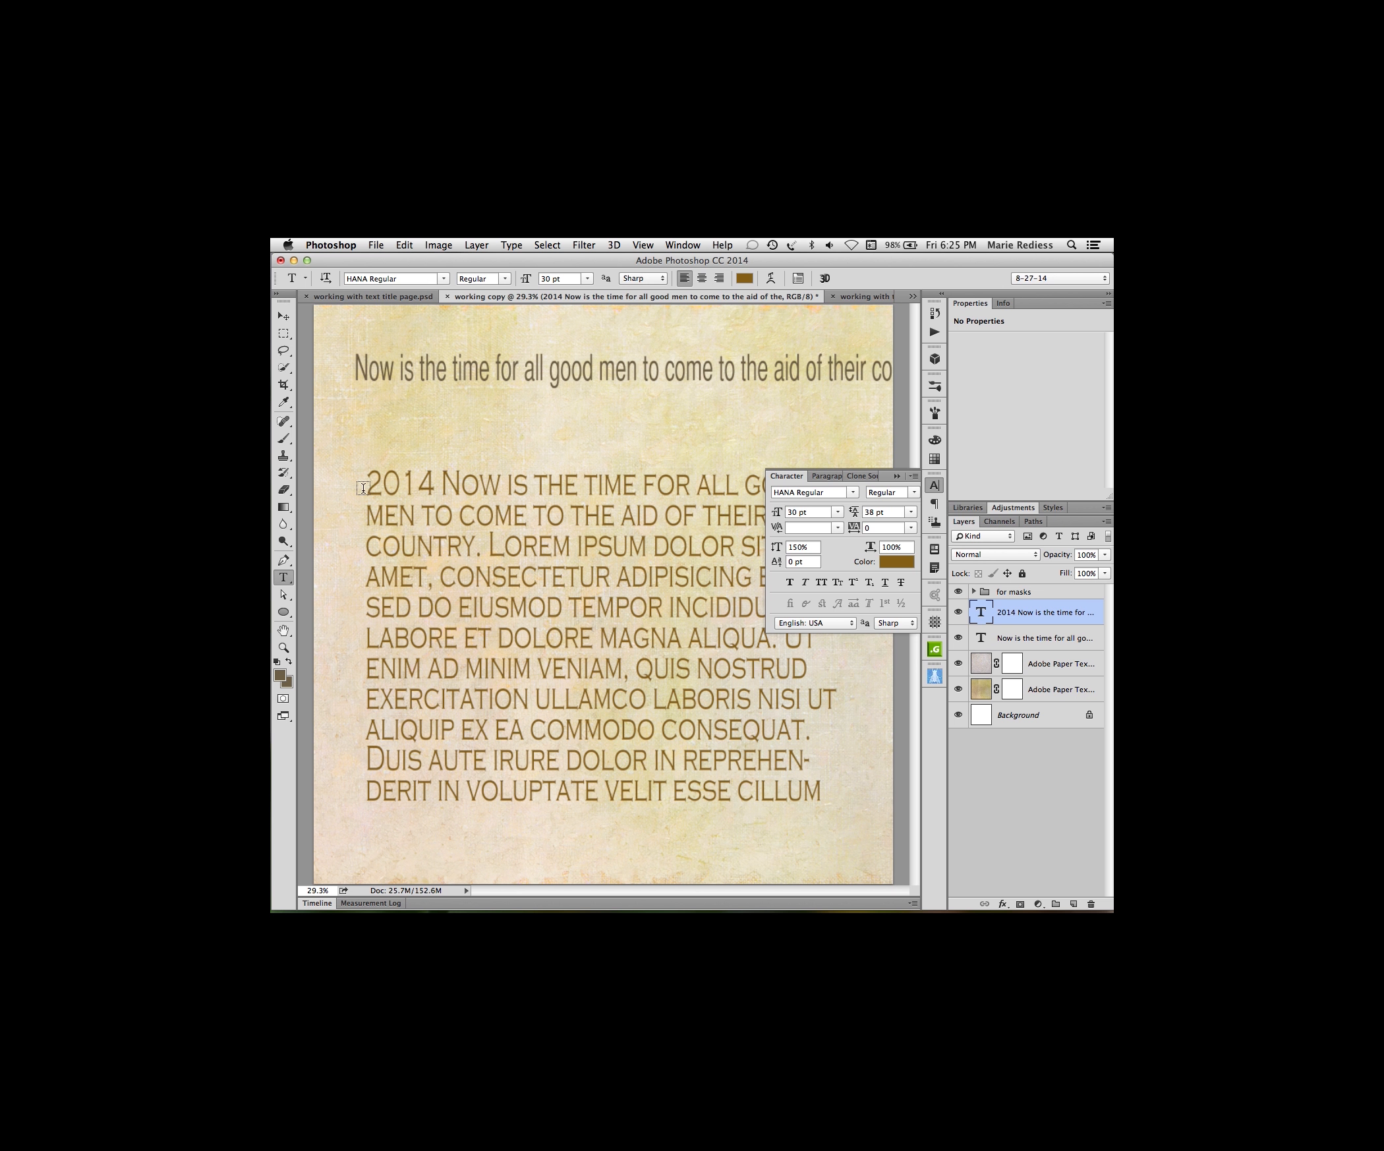
# - Try preset kerning values of -10, -50 and -100 between the 0 and 1 of "2014"
pyautogui.click(402, 487)
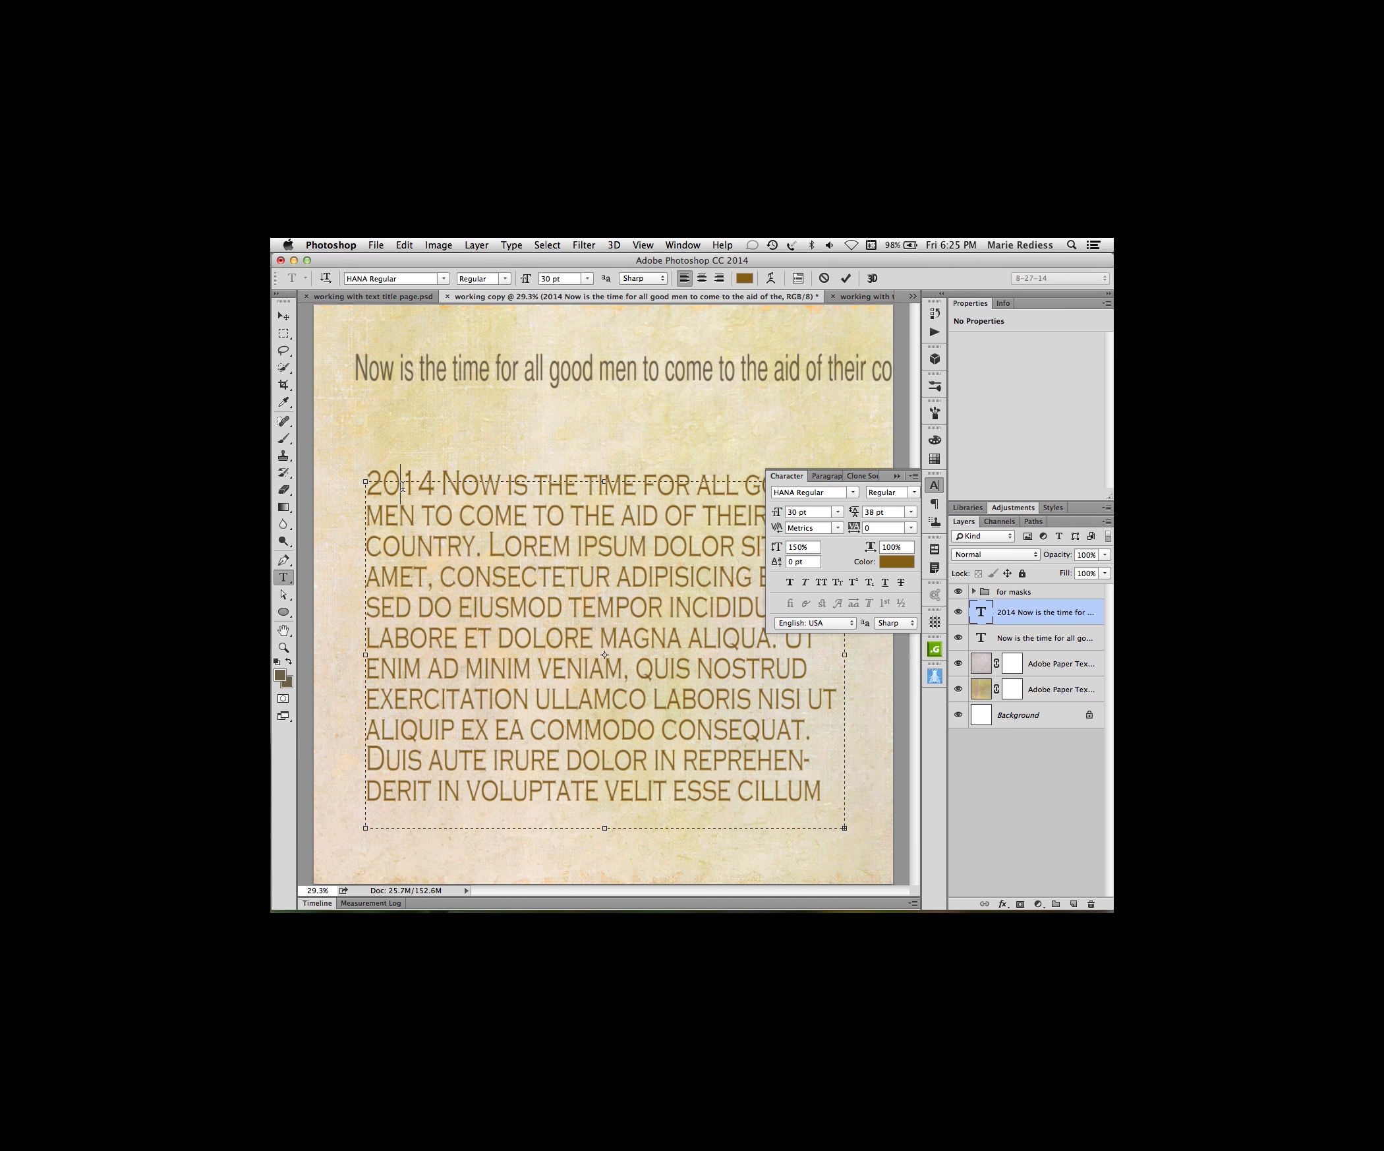
pyautogui.click(838, 529)
pyautogui.click(837, 529)
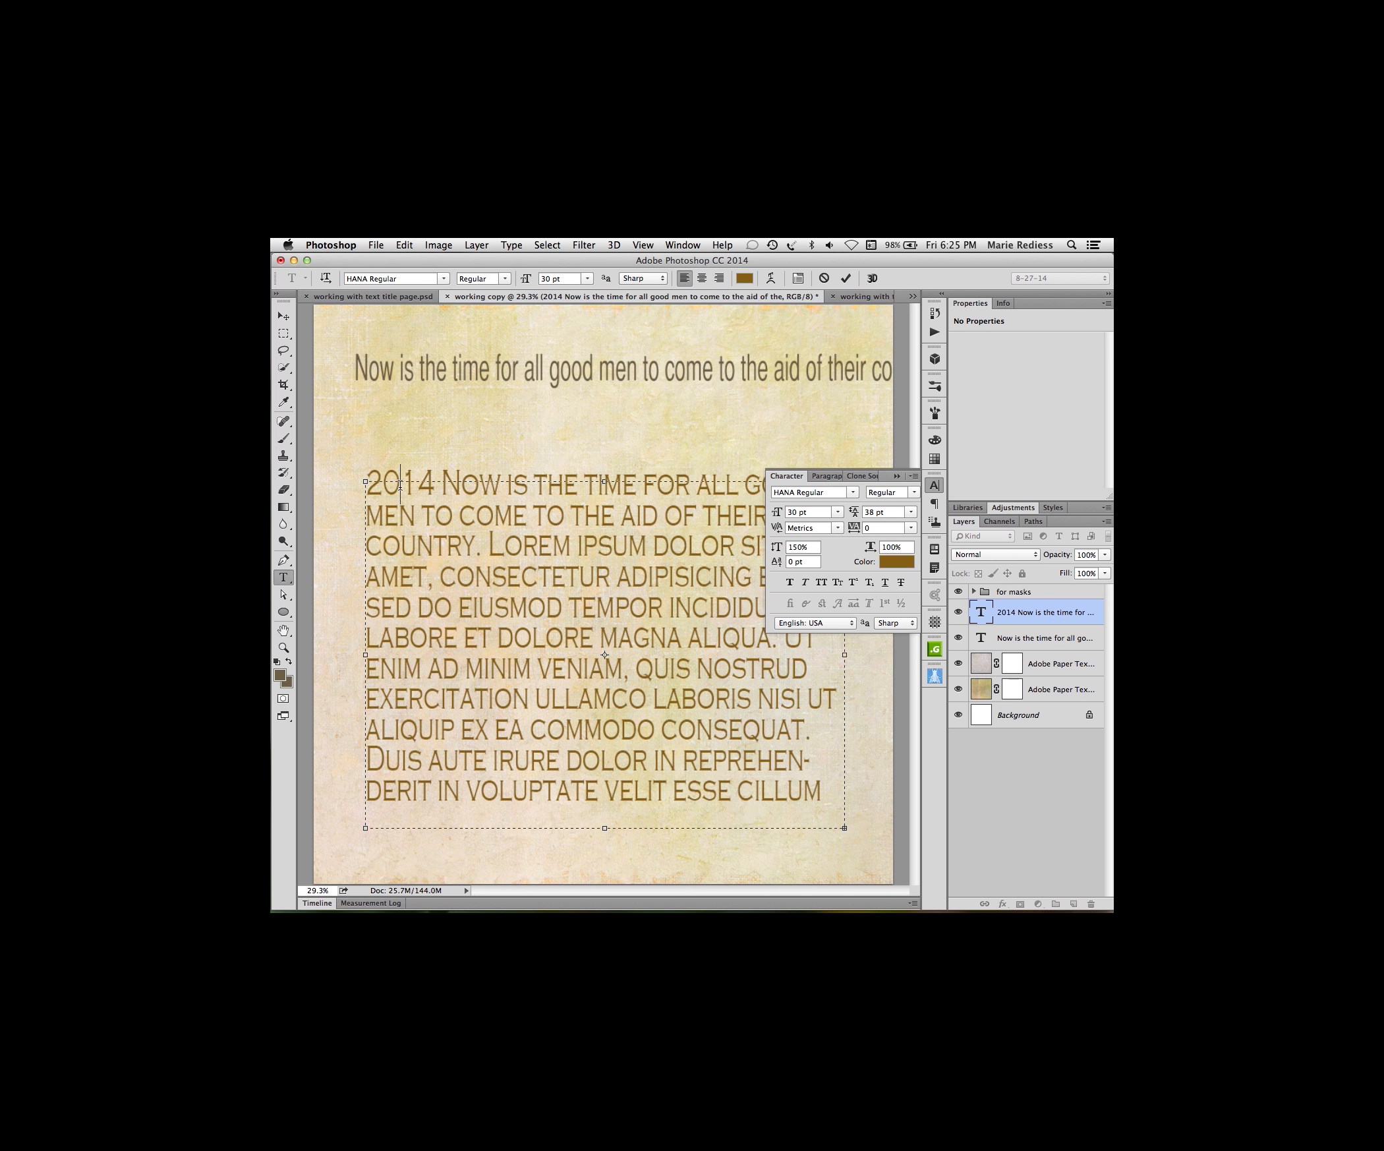
pyautogui.click(837, 529)
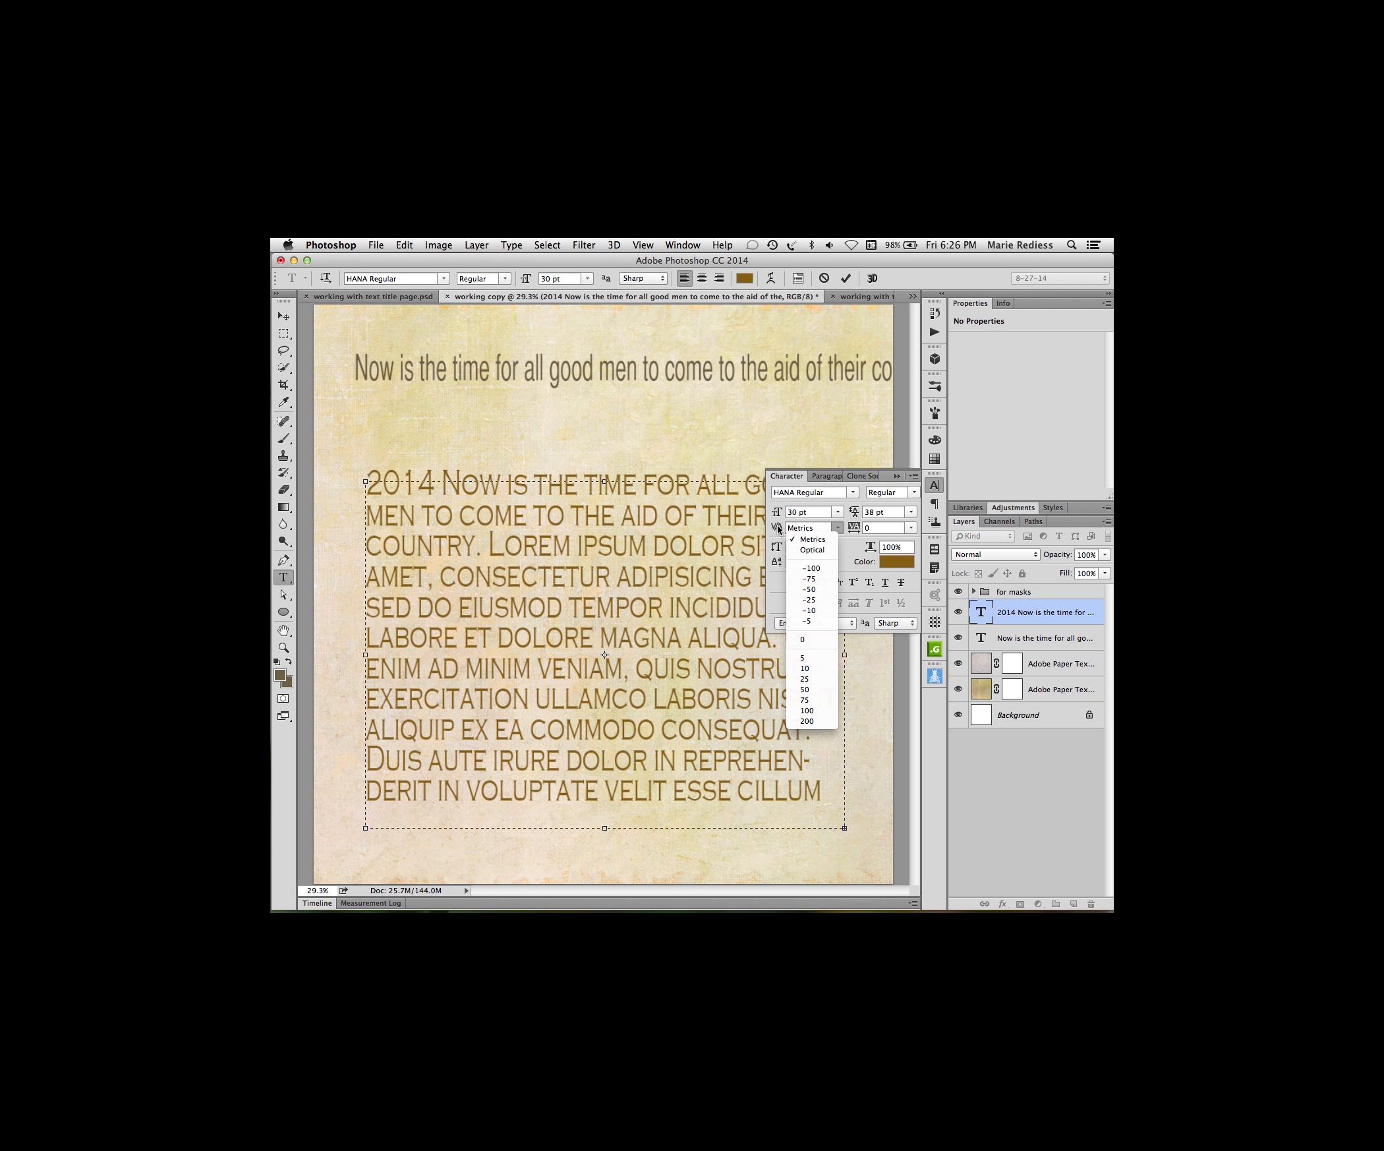
pyautogui.click(816, 615)
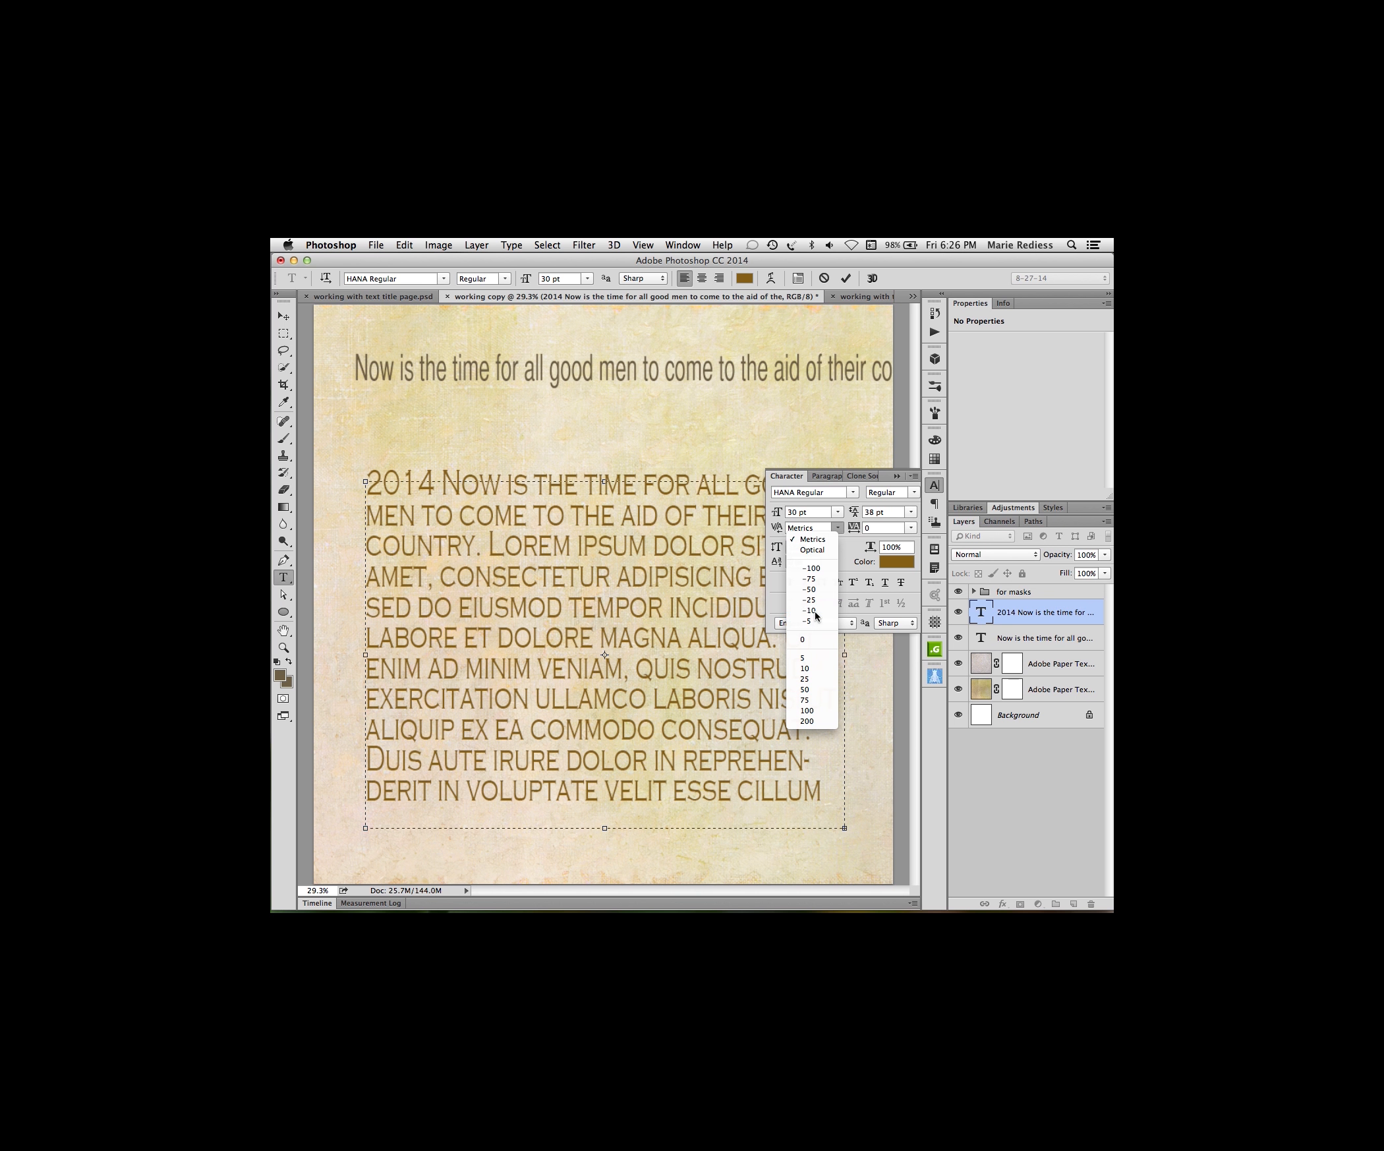
pyautogui.click(838, 527)
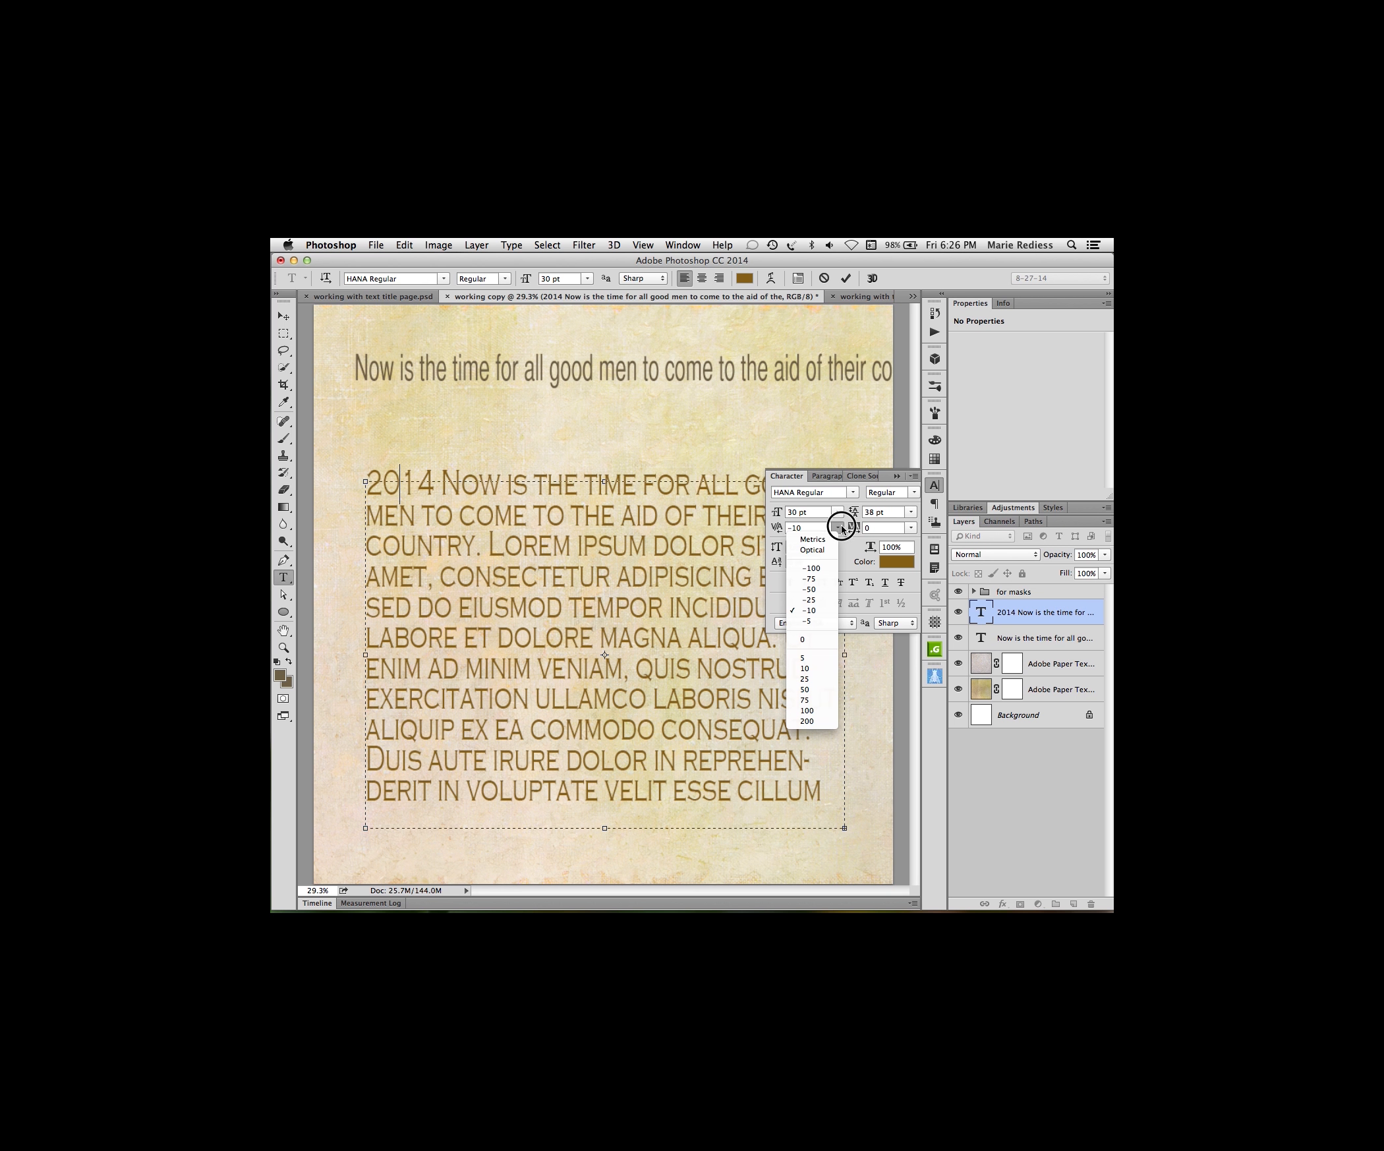
pyautogui.click(810, 592)
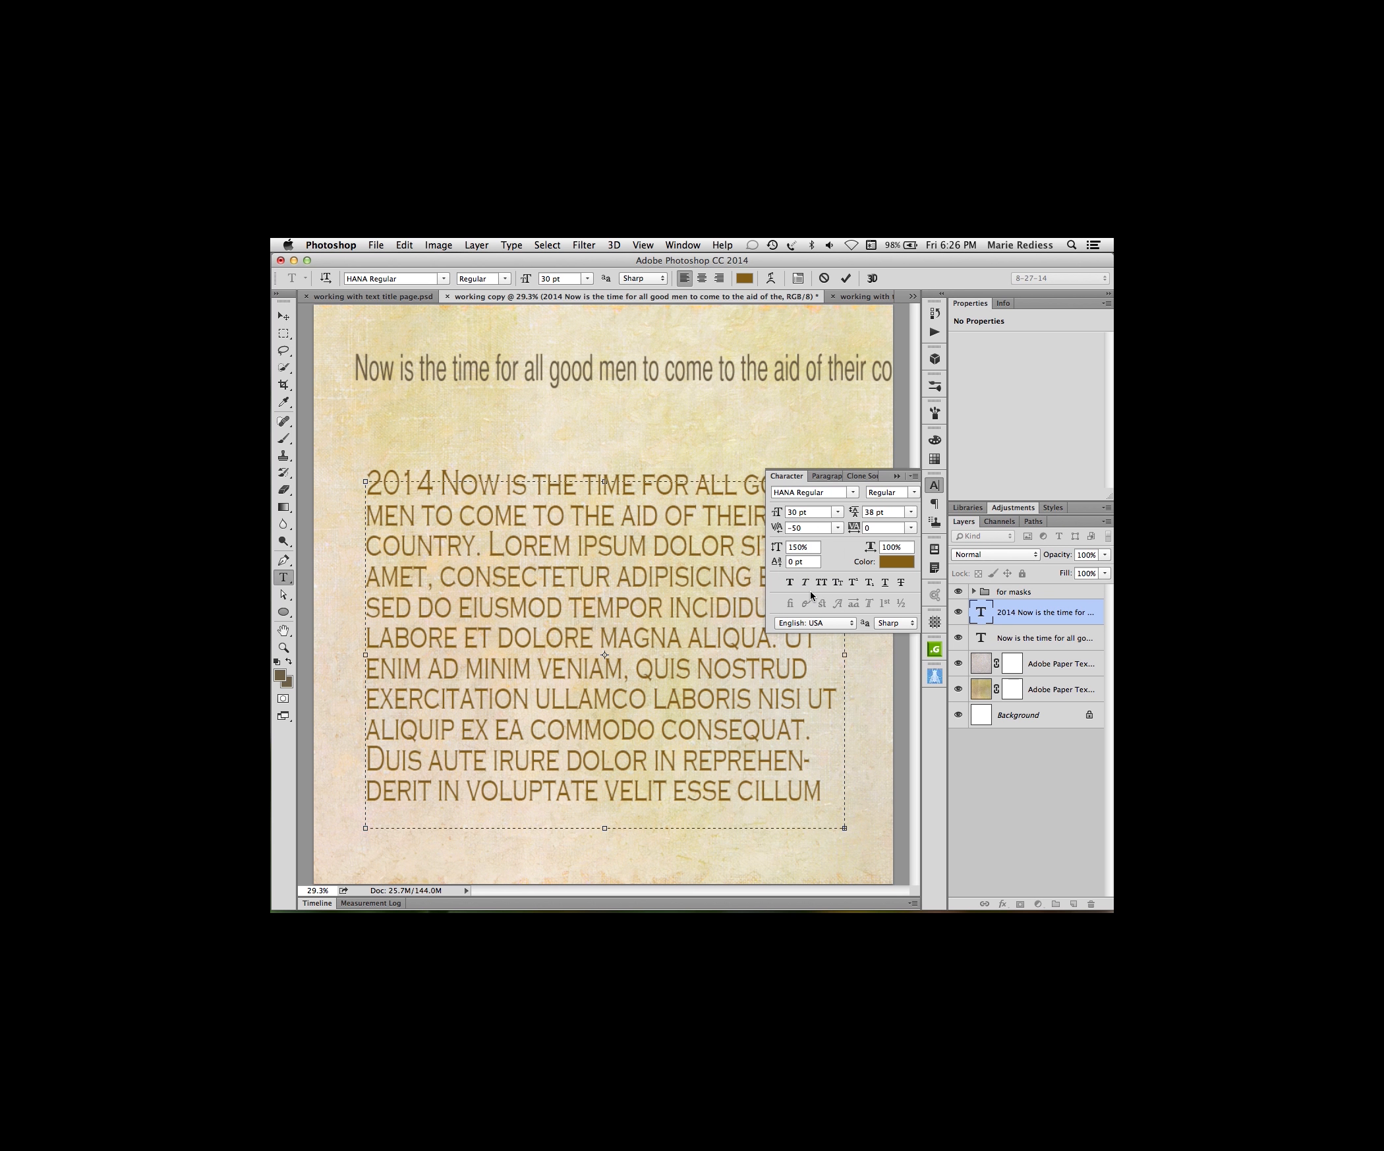
pyautogui.click(838, 527)
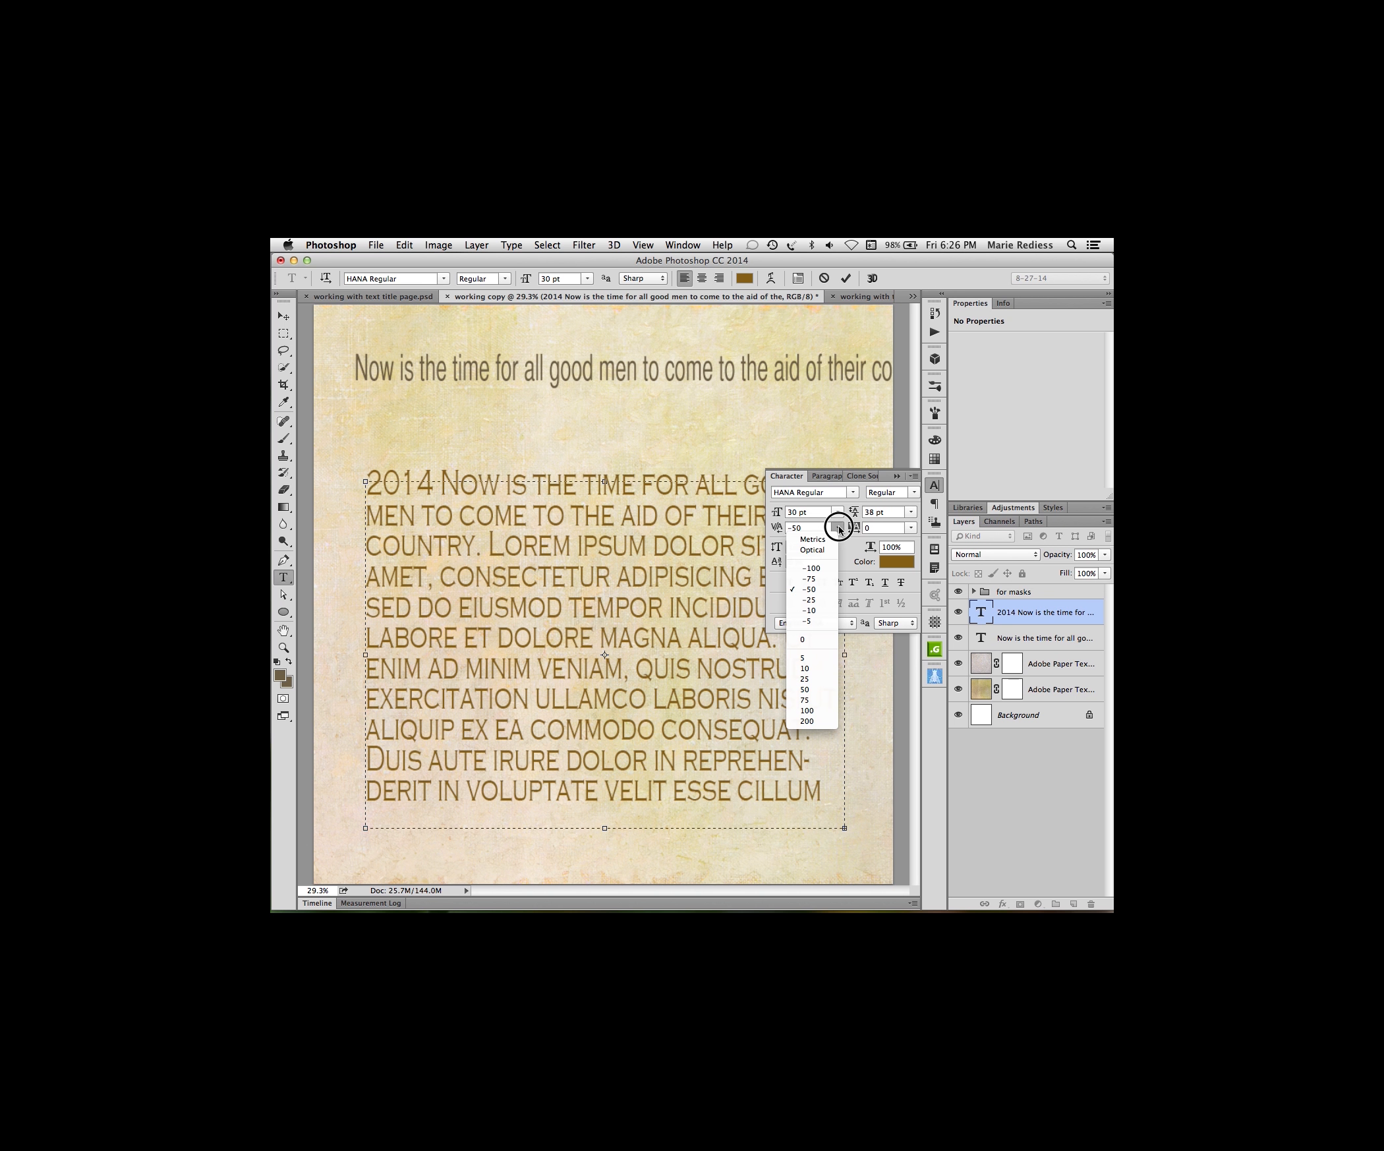
pyautogui.click(808, 569)
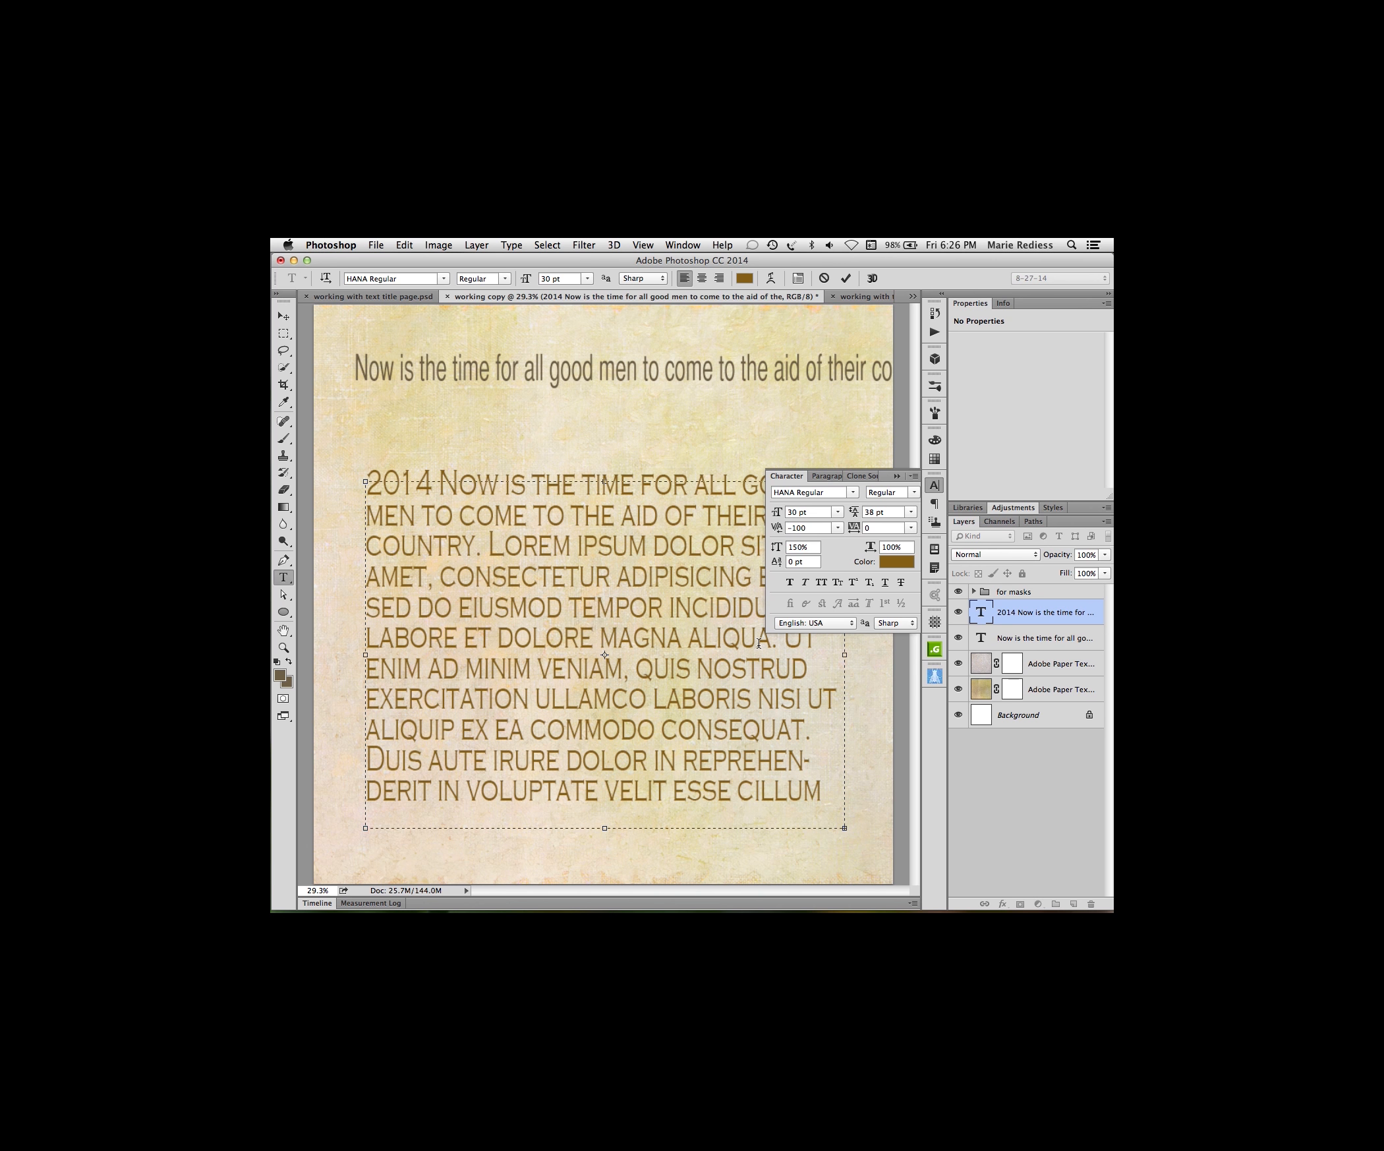
# - Tighten the kerning between the 0 and 1 of "2014" incrementally to -240
pyautogui.hotkey('alt', 'Left')
pyautogui.hotkey('alt', 'Left')
pyautogui.hotkey('alt', 'Left')
pyautogui.hotkey('alt', 'Left')
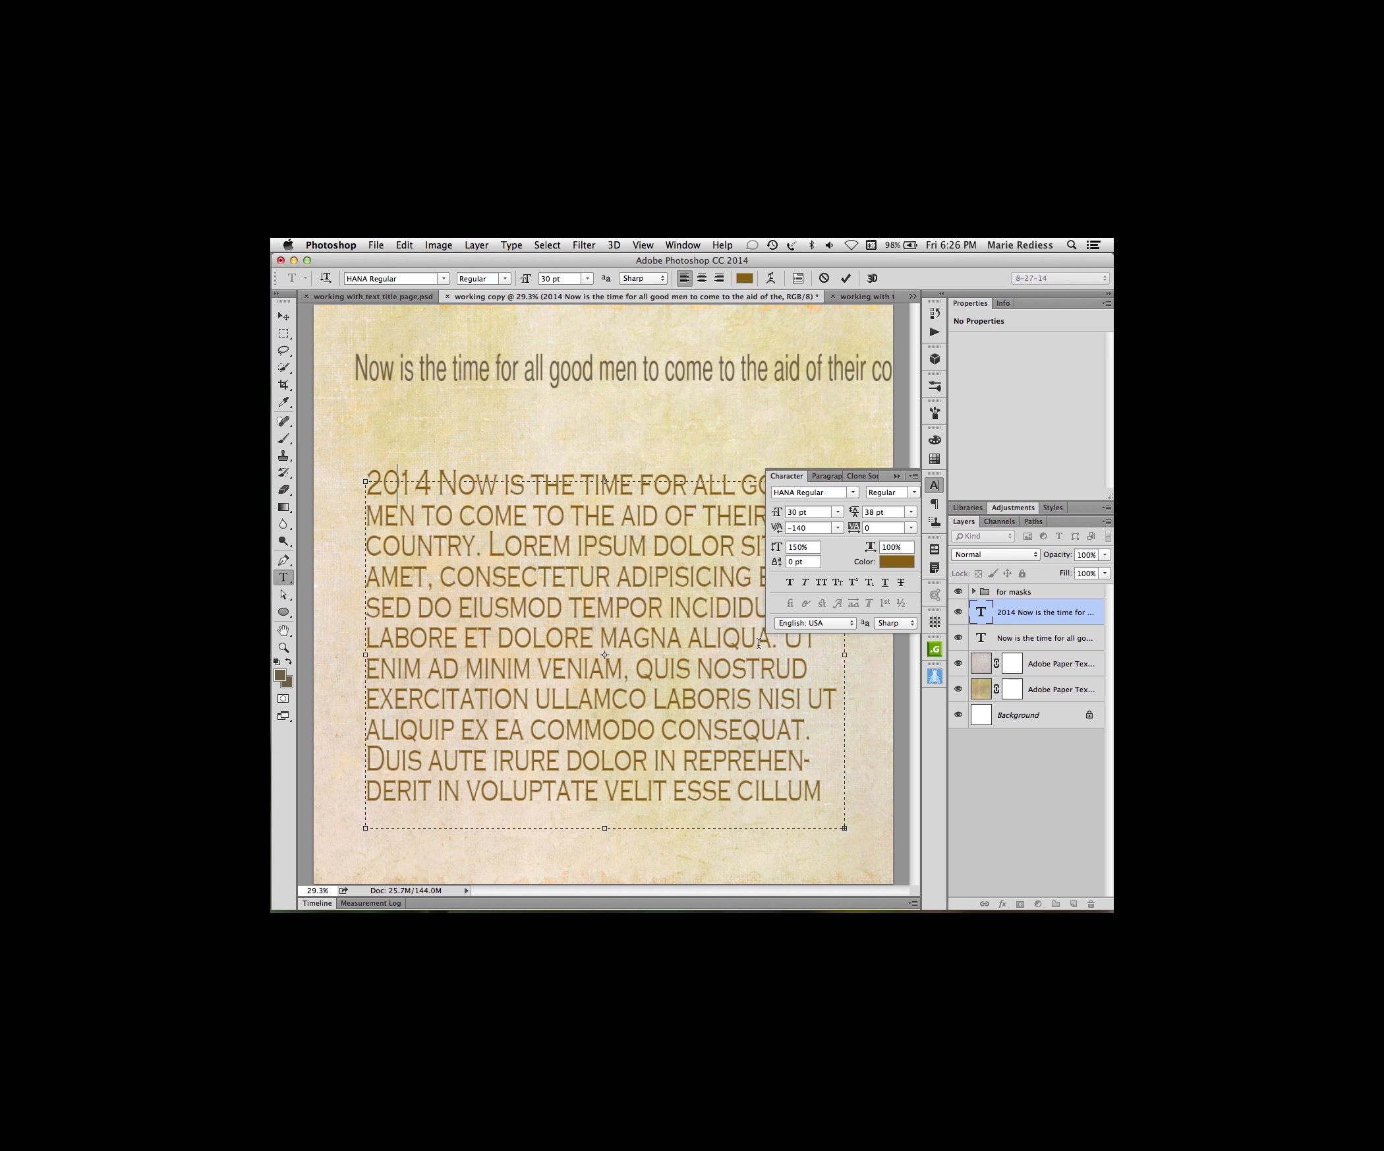
pyautogui.hotkey('alt', 'Left')
pyautogui.hotkey('alt', 'Left')
pyautogui.hotkey('alt', 'Left')
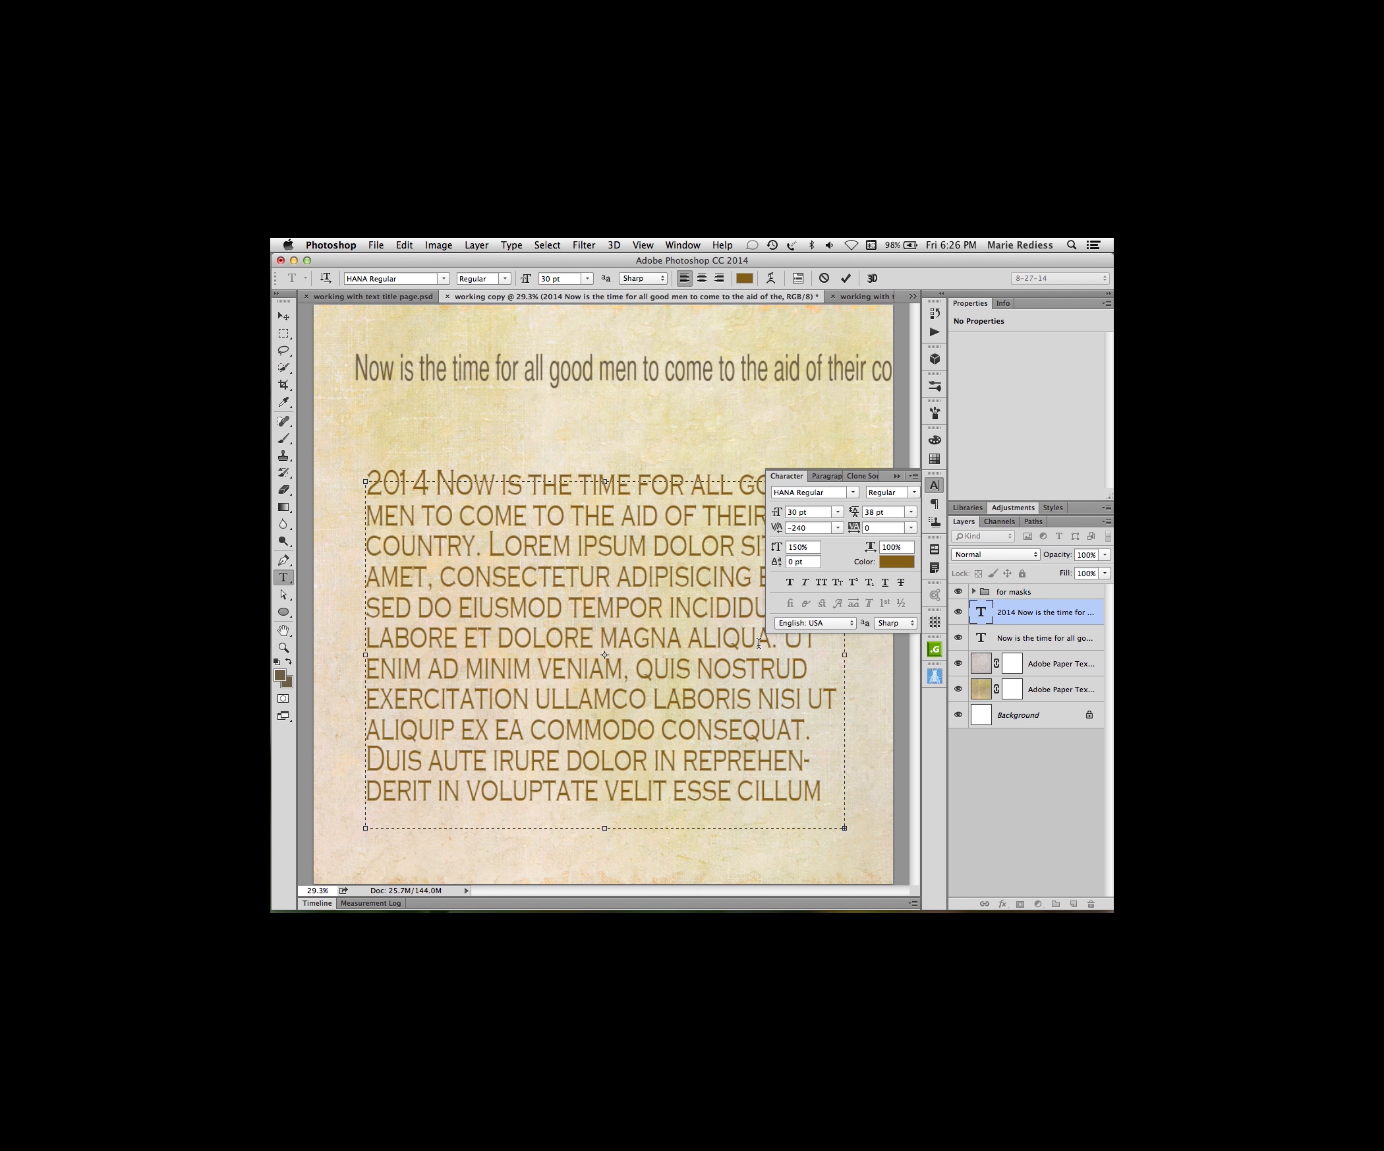
# - Widen the kerning just before "Now" incrementally to 420, moving it away from "2014"
pyautogui.click(436, 487)
pyautogui.hotkey('alt', 'Right')
pyautogui.hotkey('alt', 'Right')
pyautogui.hotkey('alt', 'Right')
pyautogui.hotkey('alt', 'Right')
pyautogui.hotkey('alt', 'Right')
pyautogui.hotkey('alt', 'Right')
pyautogui.hotkey('alt', 'Right')
pyautogui.hotkey('alt', 'Right')
pyautogui.hotkey('alt', 'Right')
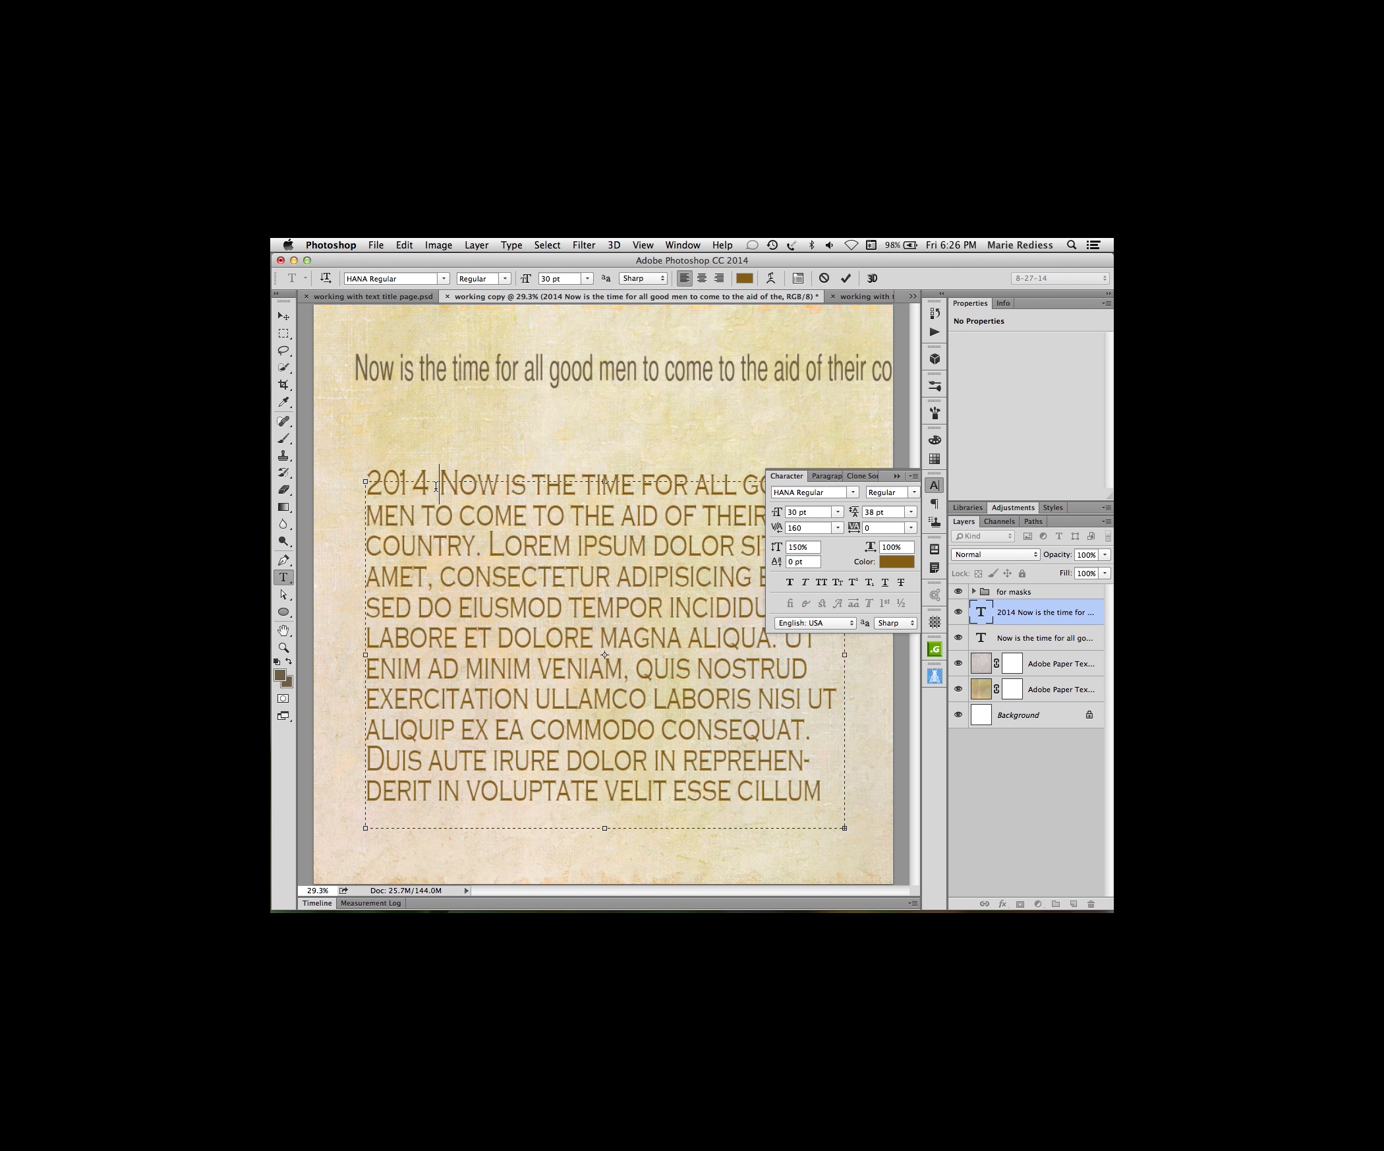
pyautogui.hotkey('alt', 'Right')
pyautogui.hotkey('alt', 'Right')
pyautogui.hotkey('alt', 'Right')
pyautogui.hotkey('alt', 'Right')
pyautogui.hotkey('alt', 'Right')
pyautogui.hotkey('alt', 'Right')
pyautogui.hotkey('alt', 'Right')
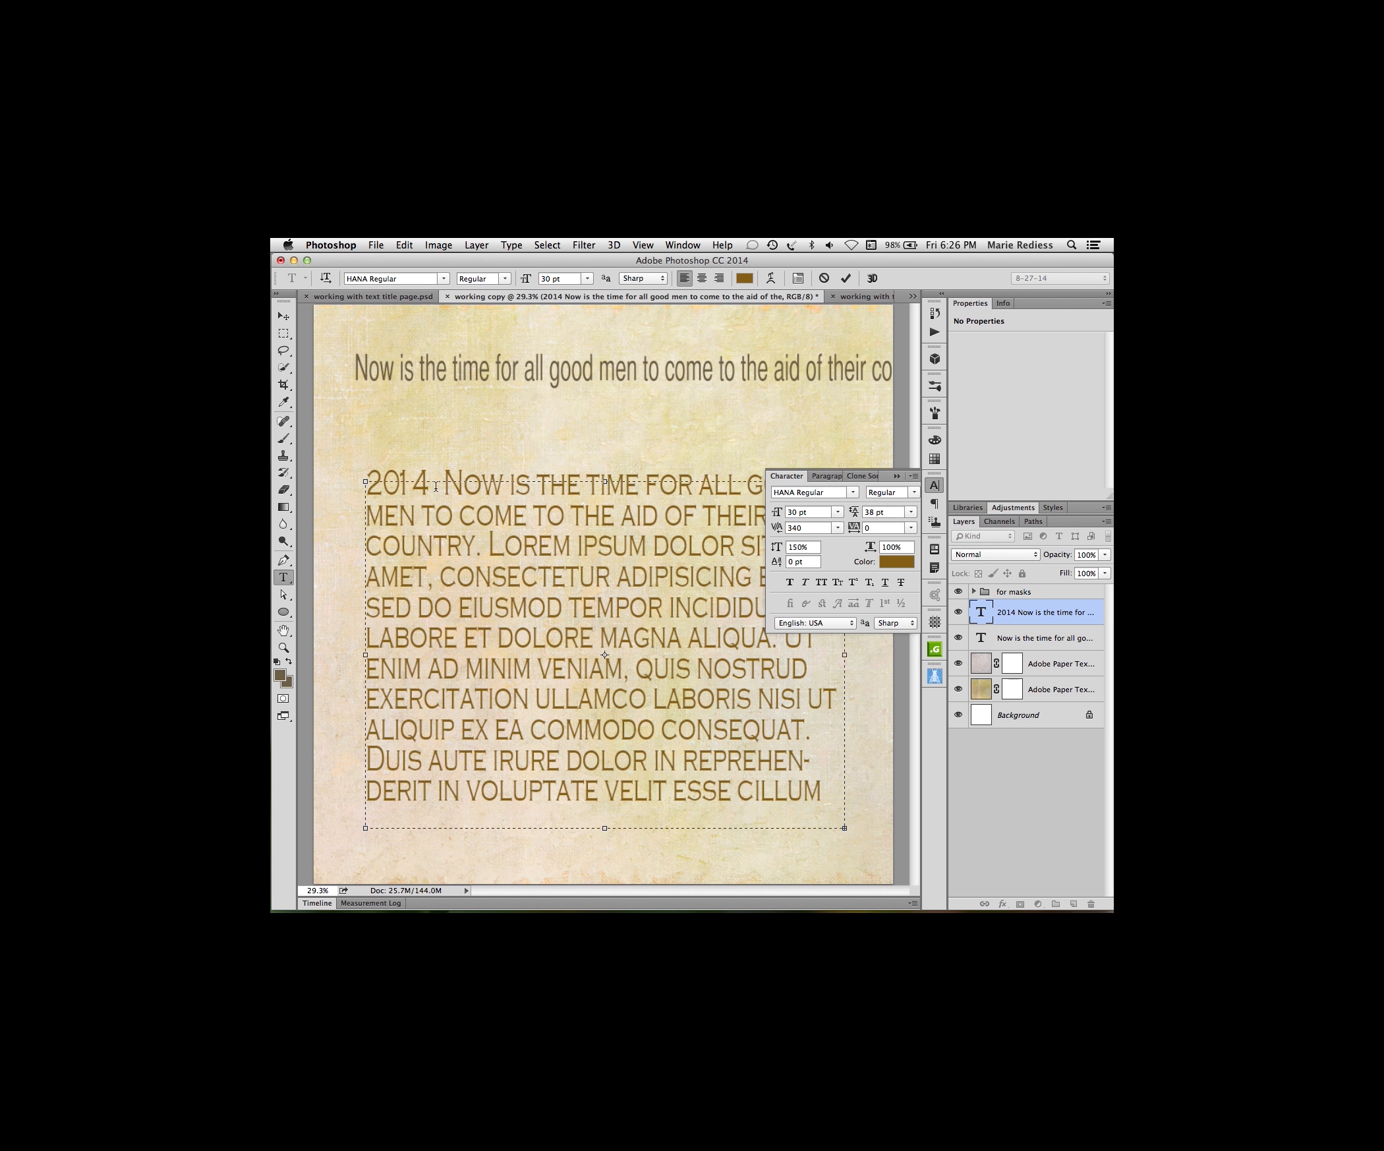
pyautogui.hotkey('alt', 'Right')
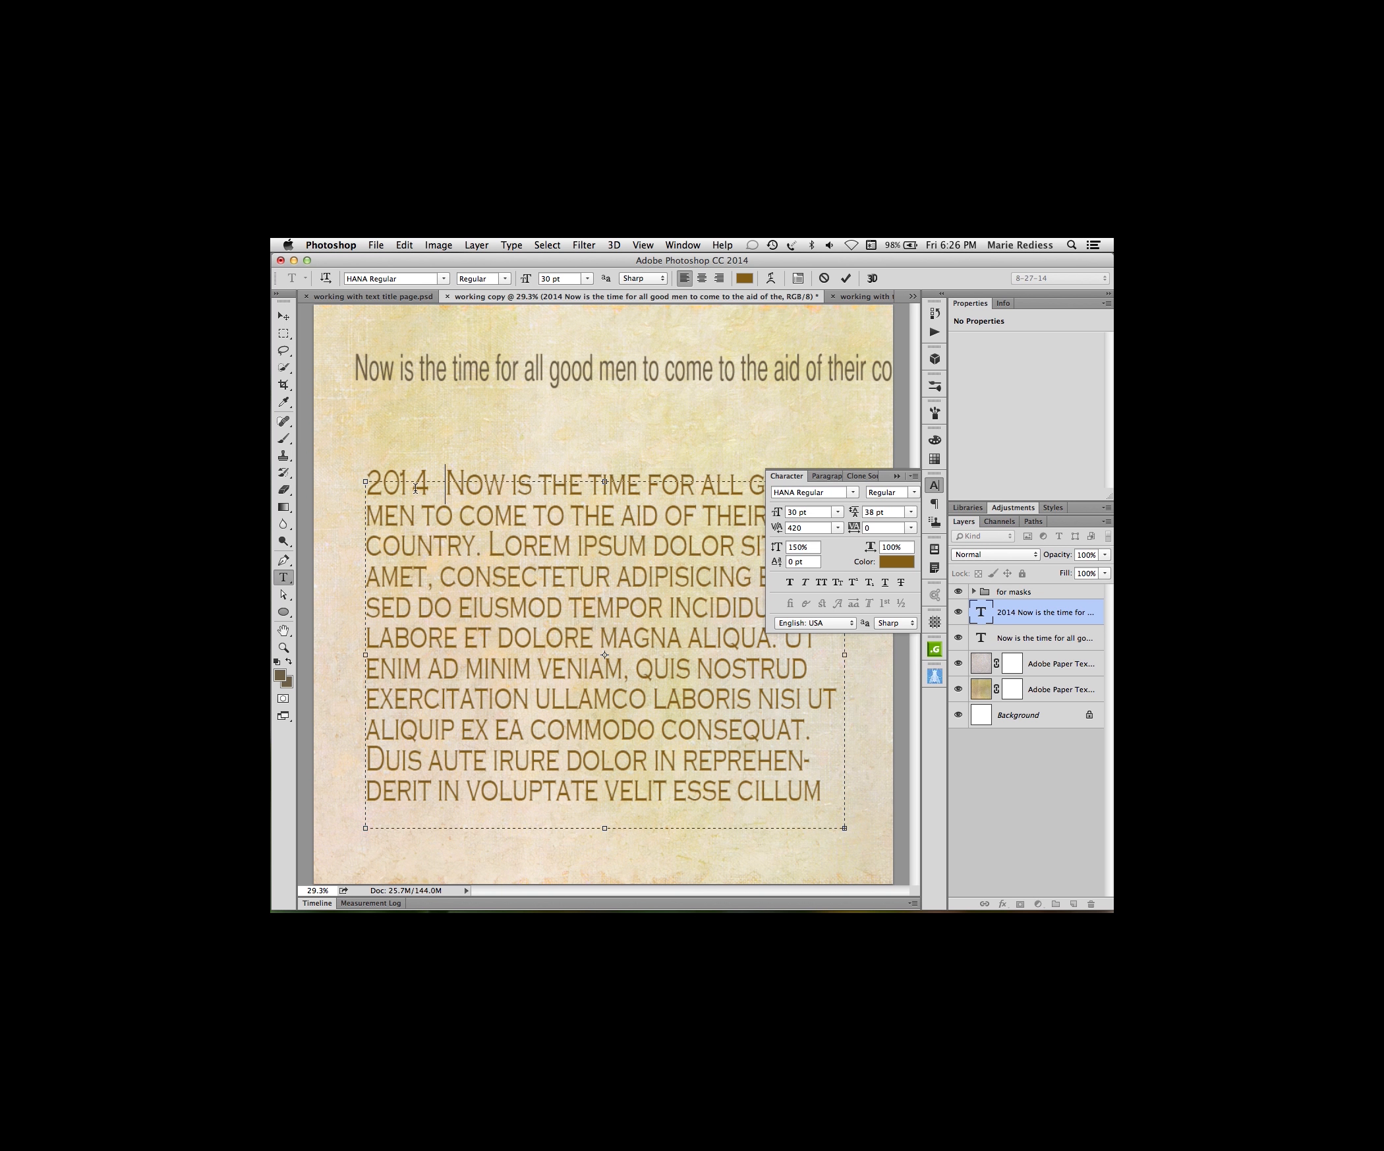
# - Tighten the kerning between the 1 and 4 of "2014" incrementally to -180, and set it back to 0
pyautogui.click(414, 489)
pyautogui.hotkey('alt', 'Left')
pyautogui.hotkey('alt', 'Left')
pyautogui.hotkey('alt', 'Left')
pyautogui.hotkey('alt', 'Left')
pyautogui.hotkey('alt', 'Left')
pyautogui.hotkey('alt', 'Left')
pyautogui.hotkey('alt', 'Left')
pyautogui.hotkey('alt', 'Left')
pyautogui.hotkey('alt', 'Left')
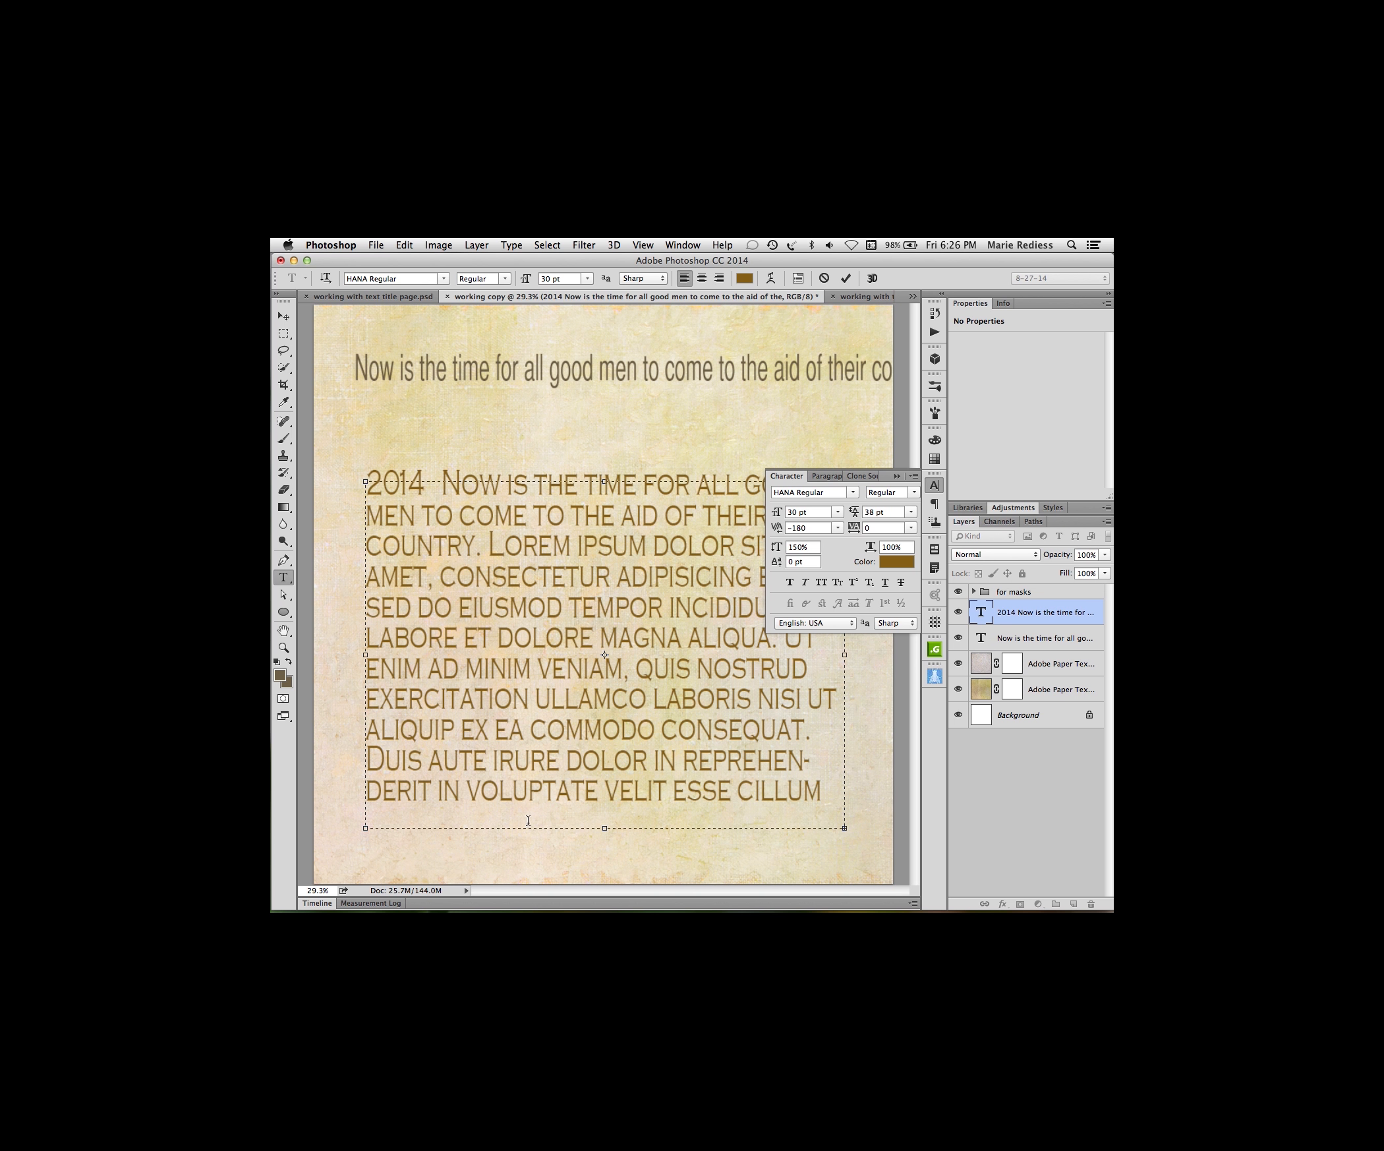
pyautogui.click(839, 528)
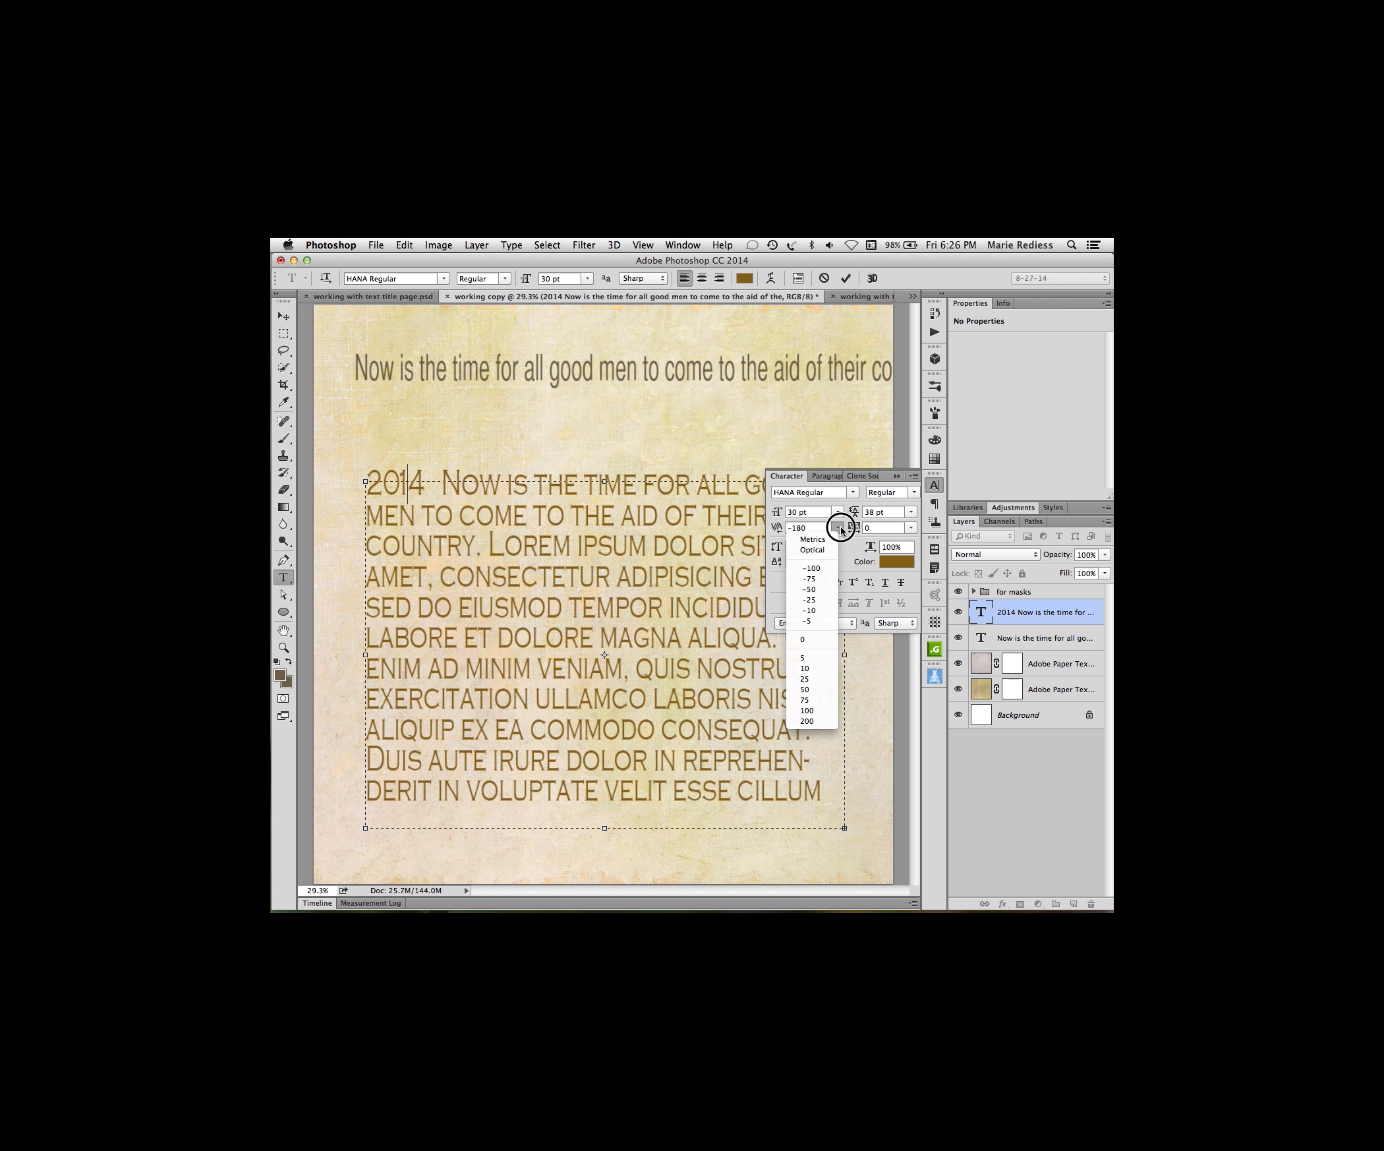
pyautogui.click(812, 642)
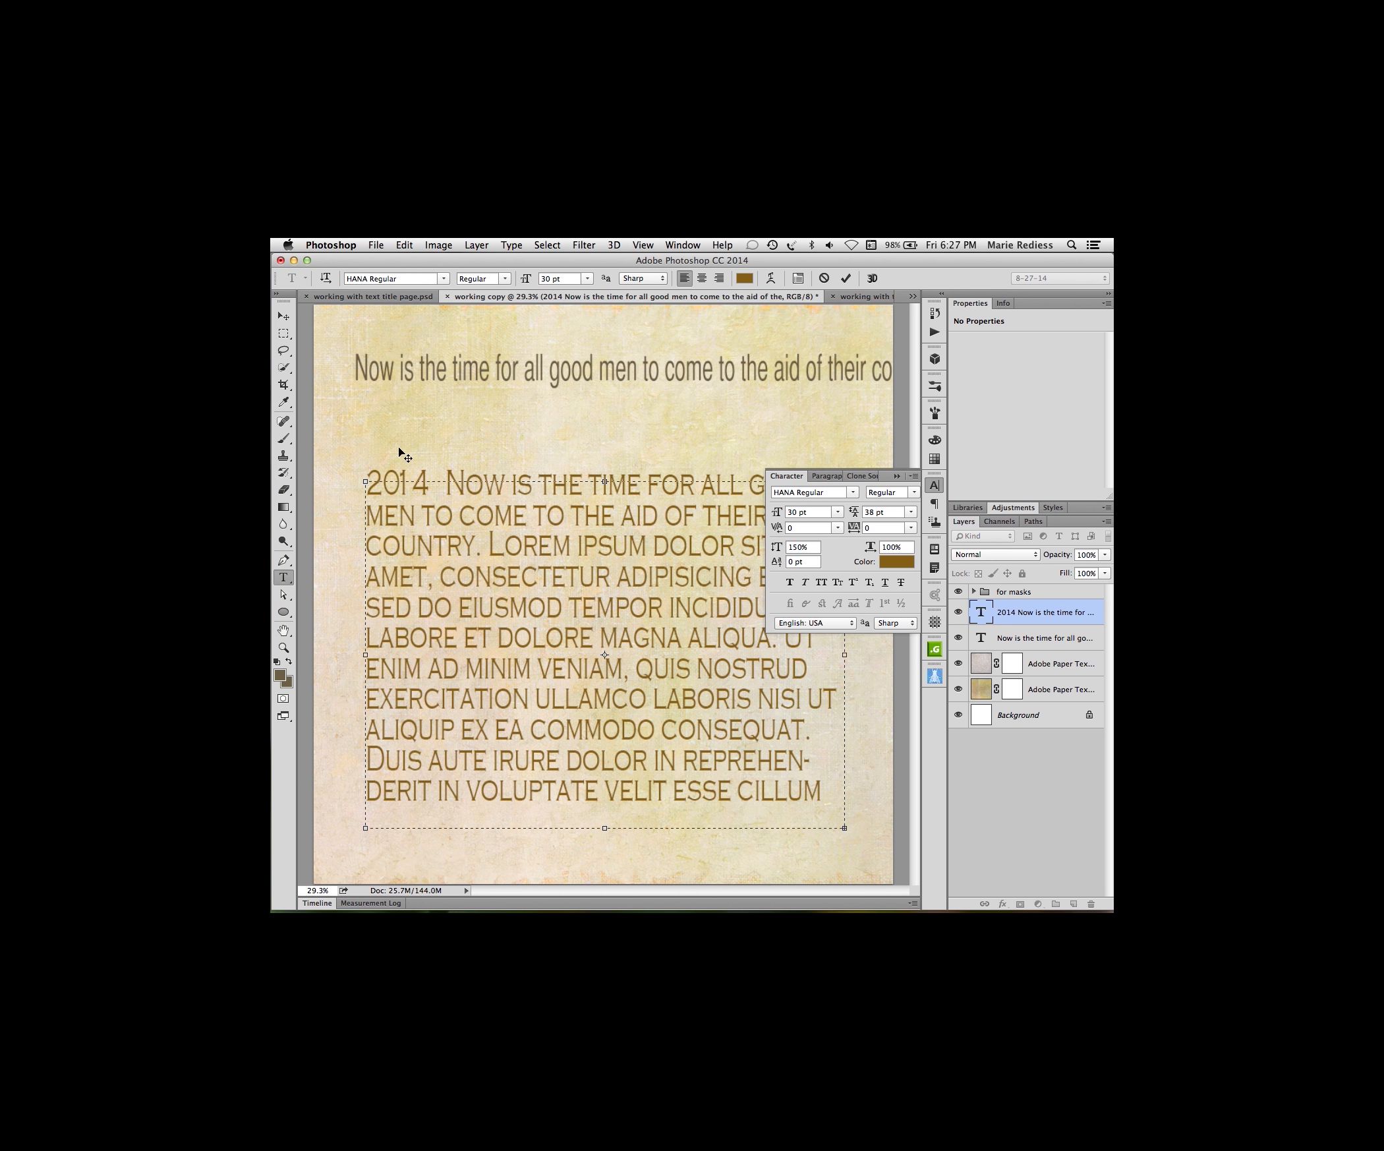
# - Select "2014" at the start of the paragraph and set its kerning to 0
pyautogui.moveTo(429, 483); pyautogui.dragTo(363, 481)
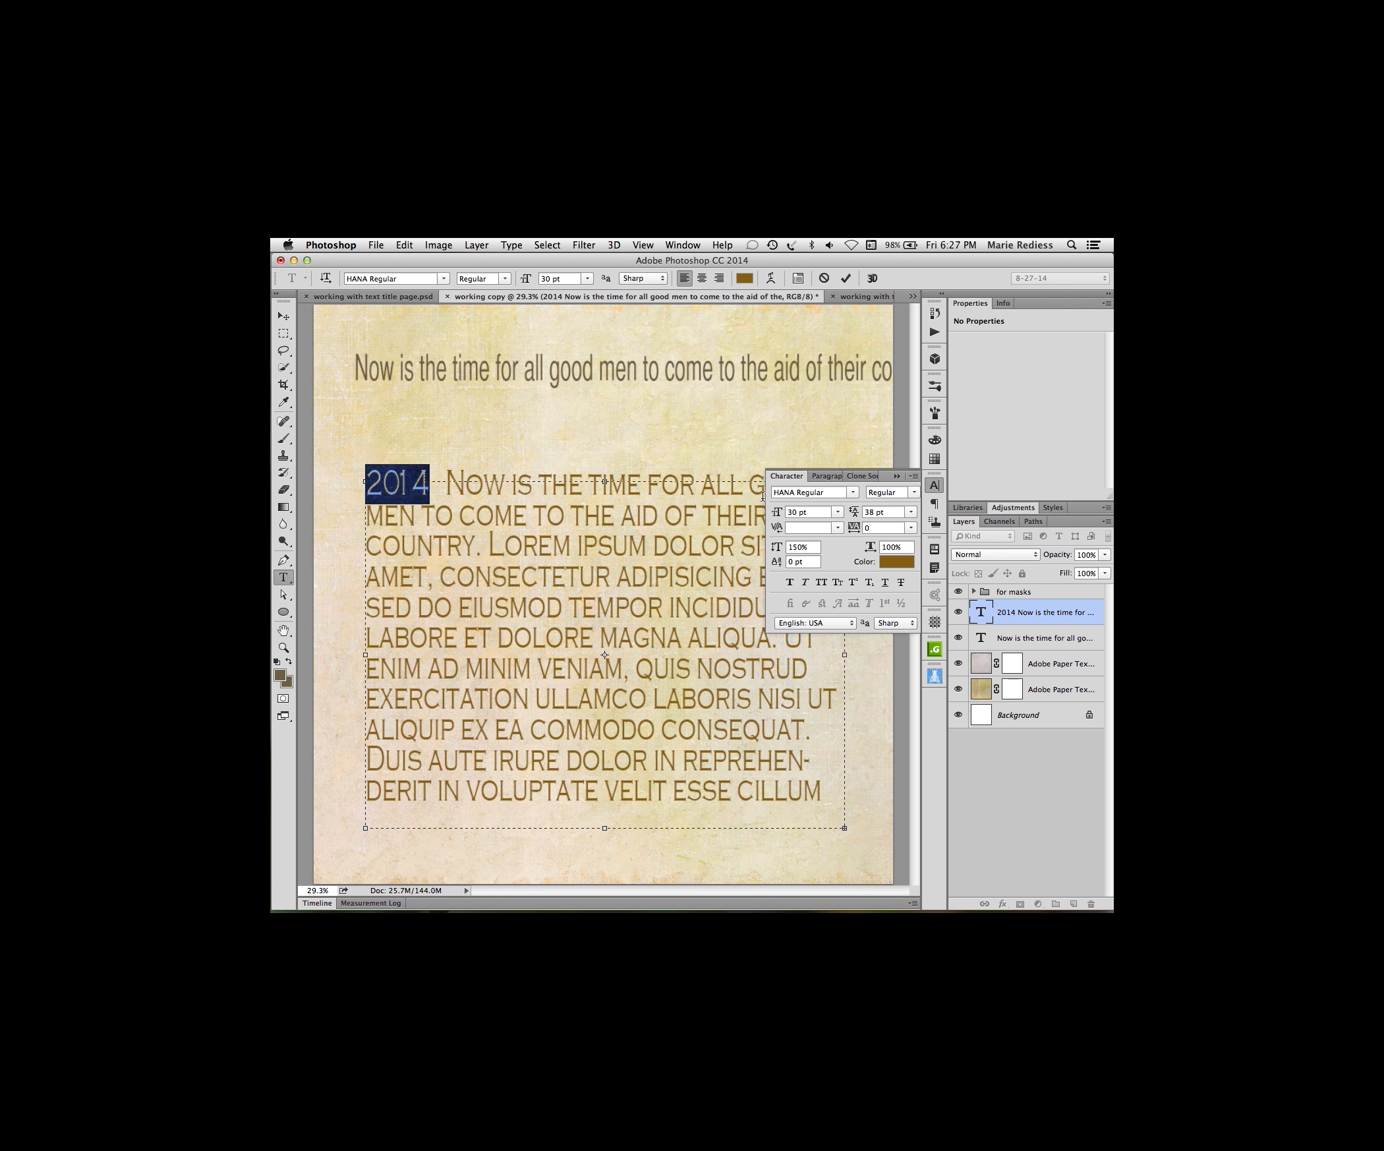
pyautogui.click(836, 528)
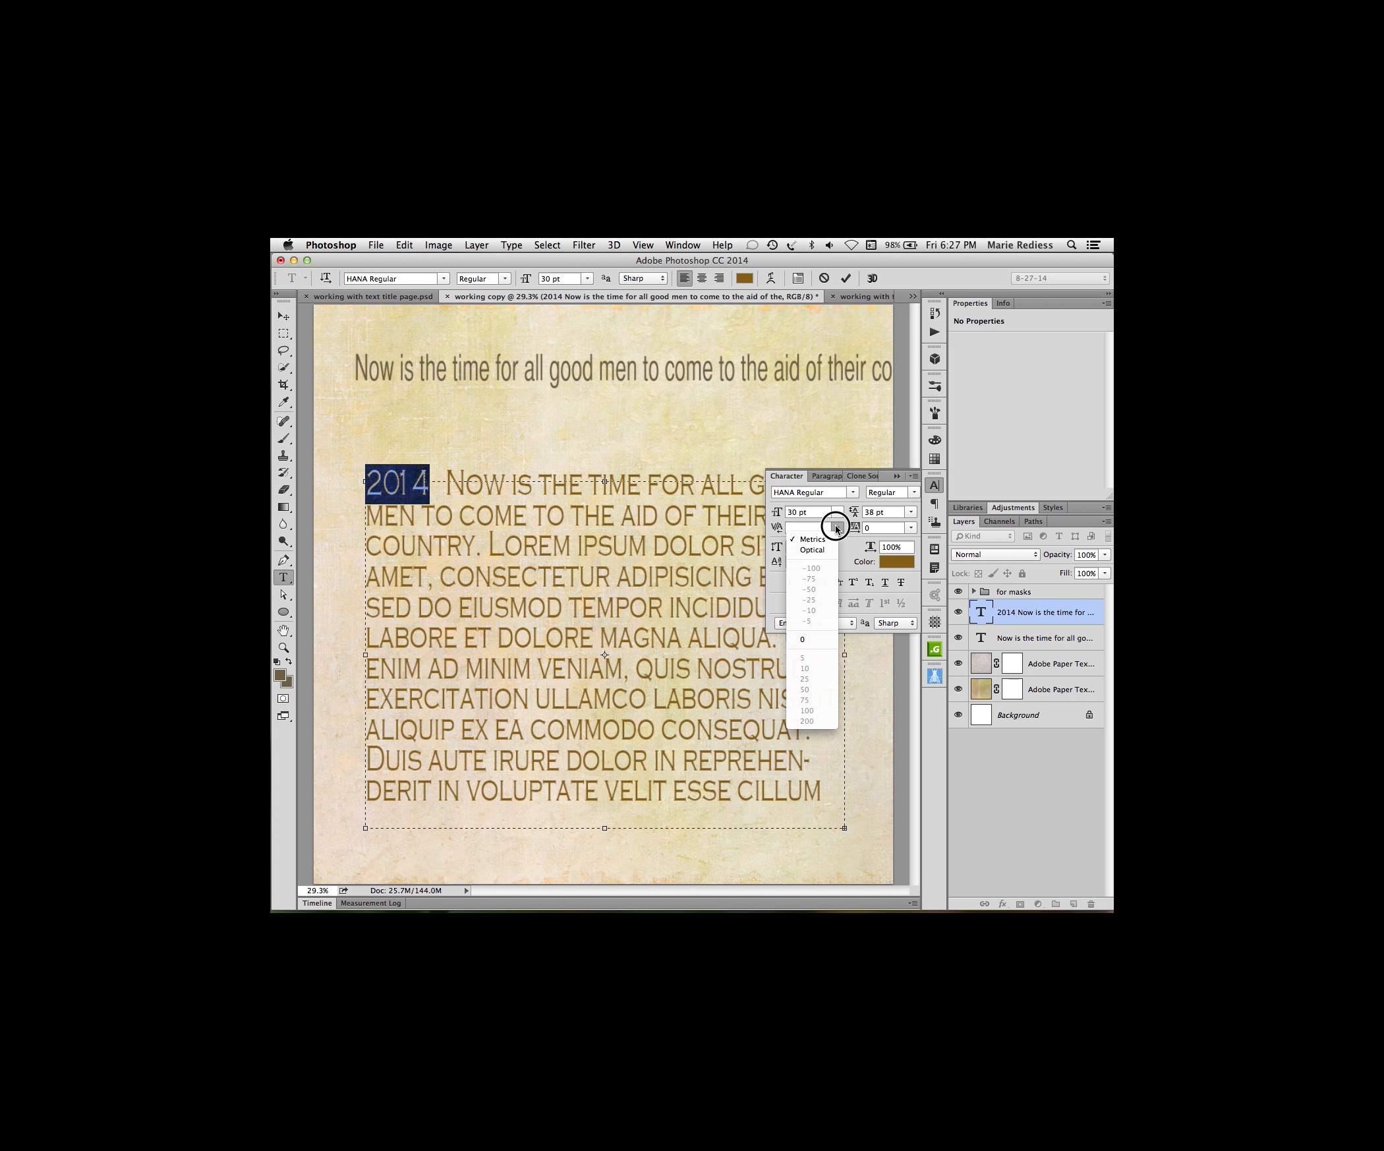
pyautogui.click(806, 640)
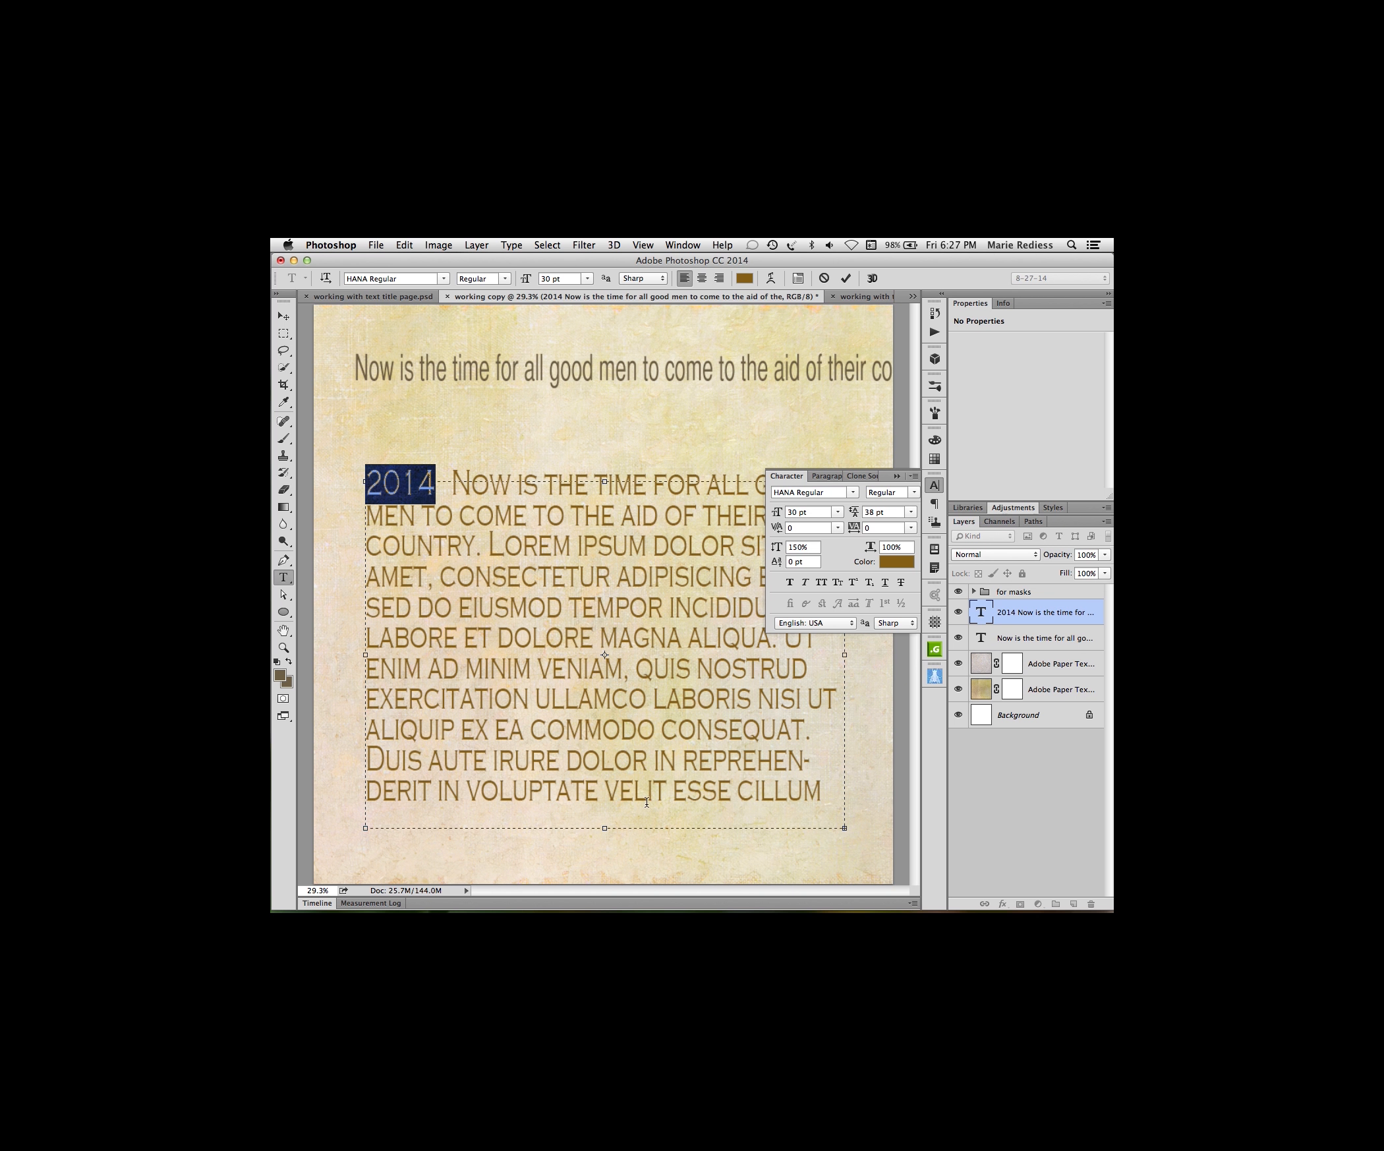
# - Hide the Character settings, deselect the text, and commit the paragraph edit
pyautogui.click(935, 485)
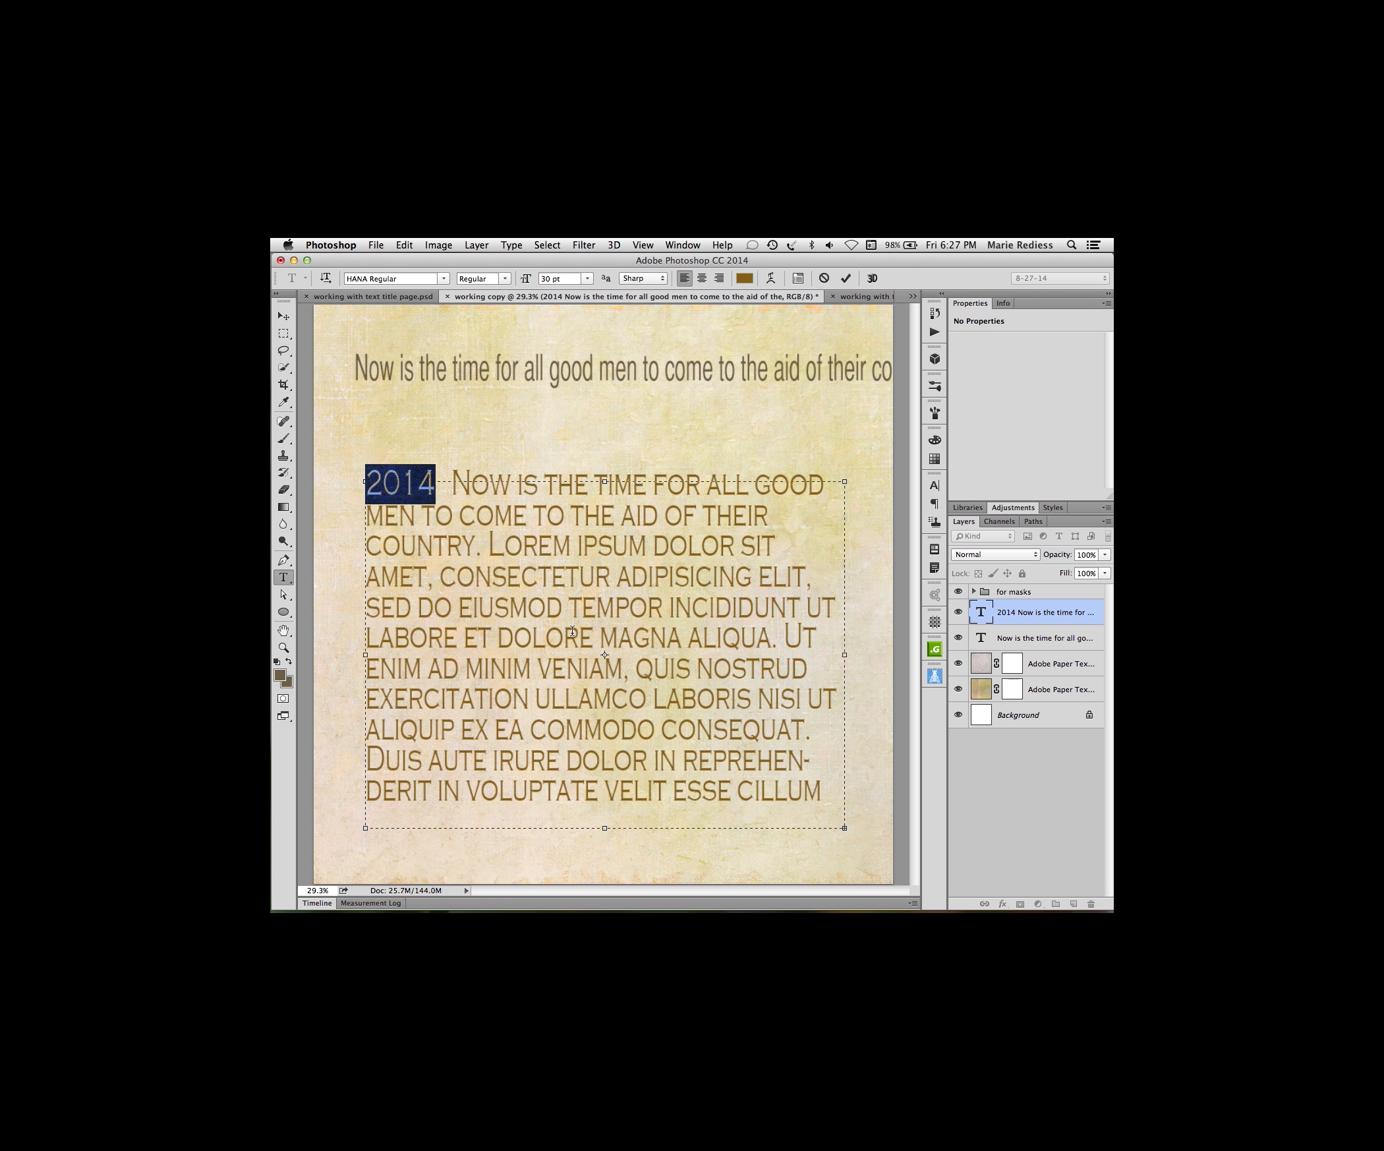
pyautogui.click(435, 545)
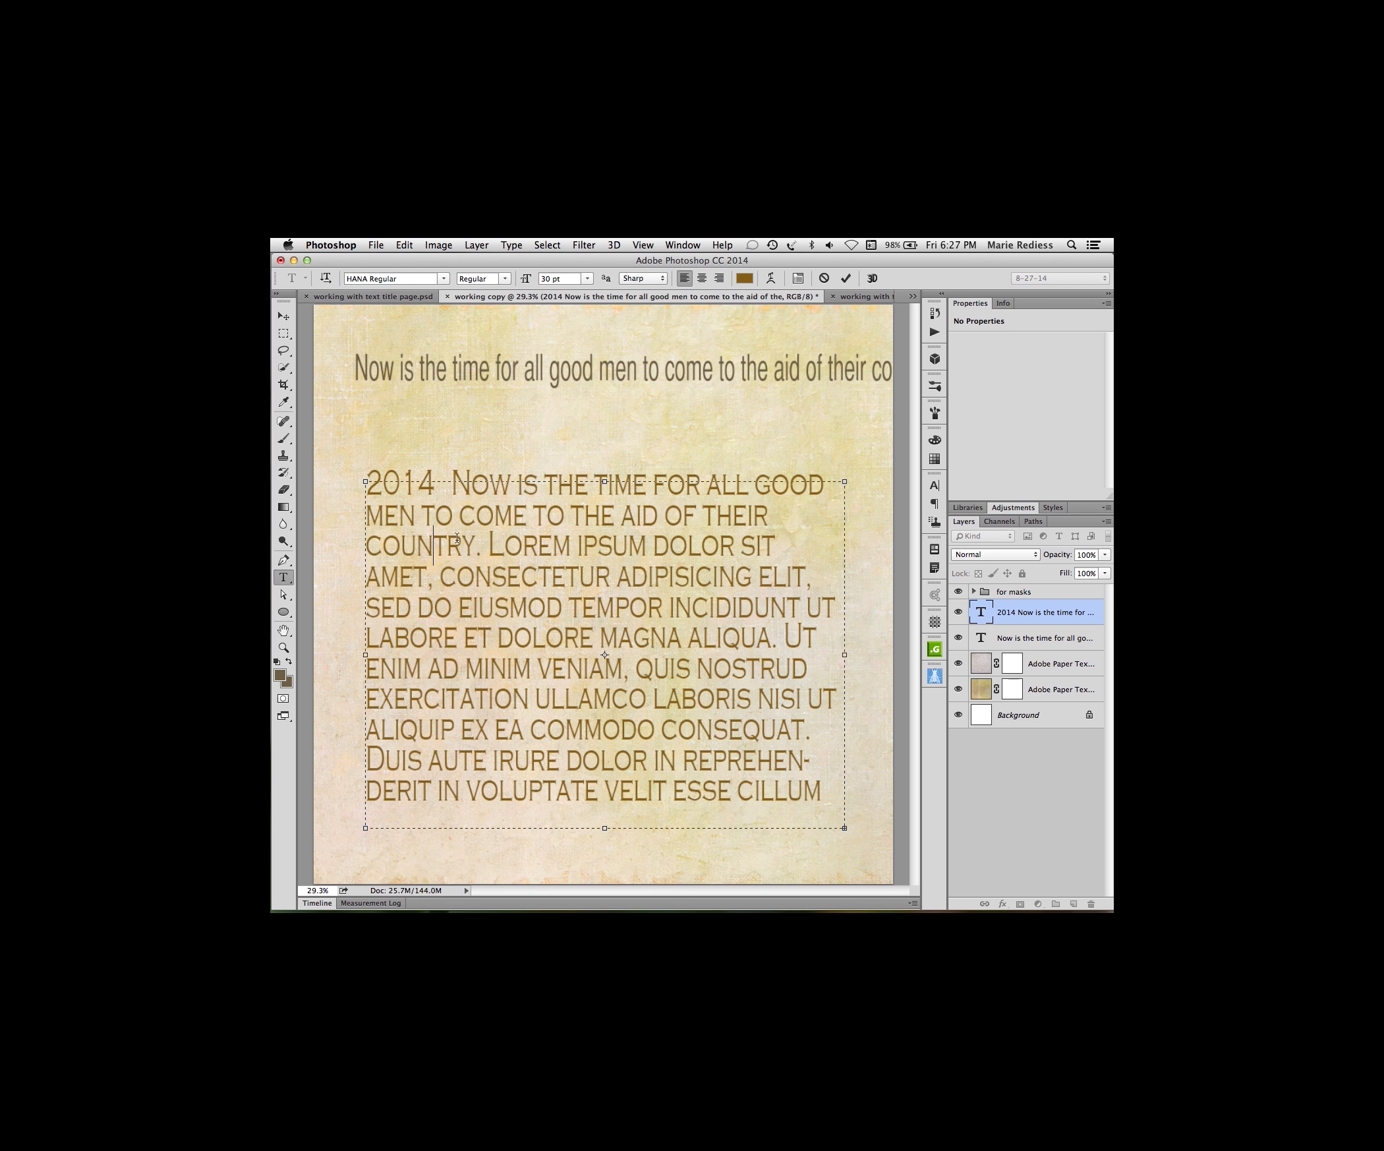
pyautogui.click(845, 278)
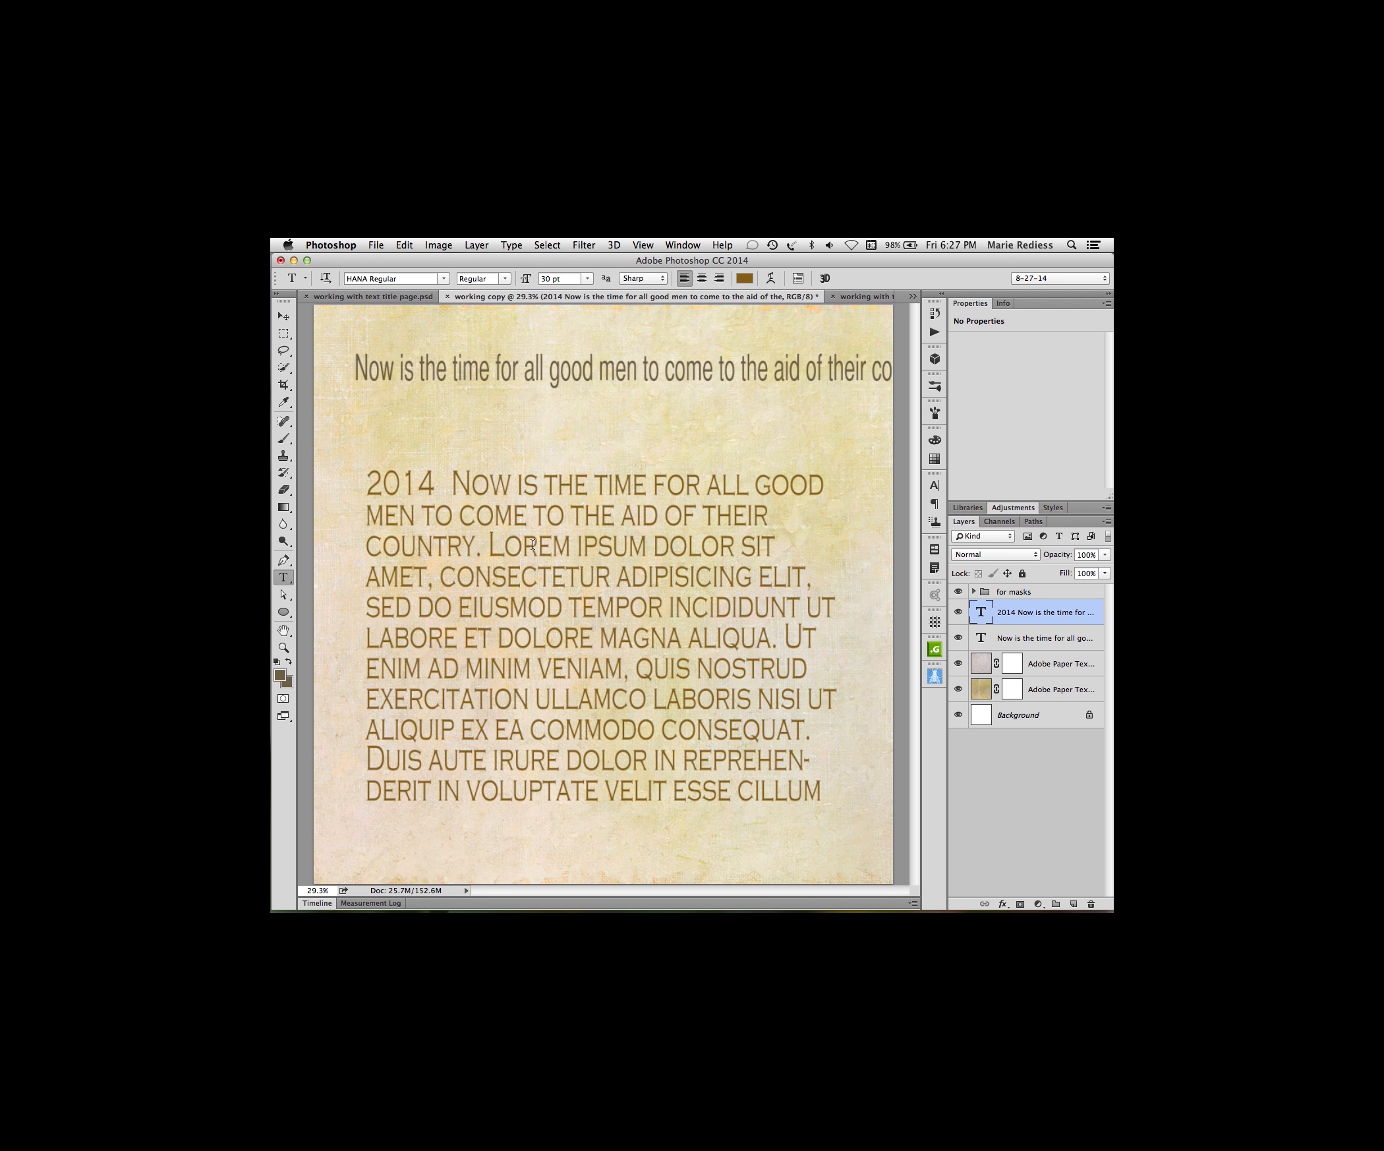
# - Switch the 2014 paragraph's text orientation between horizontal and vertical, ending with horizontal
pyautogui.click(525, 281)
pyautogui.click(512, 666)
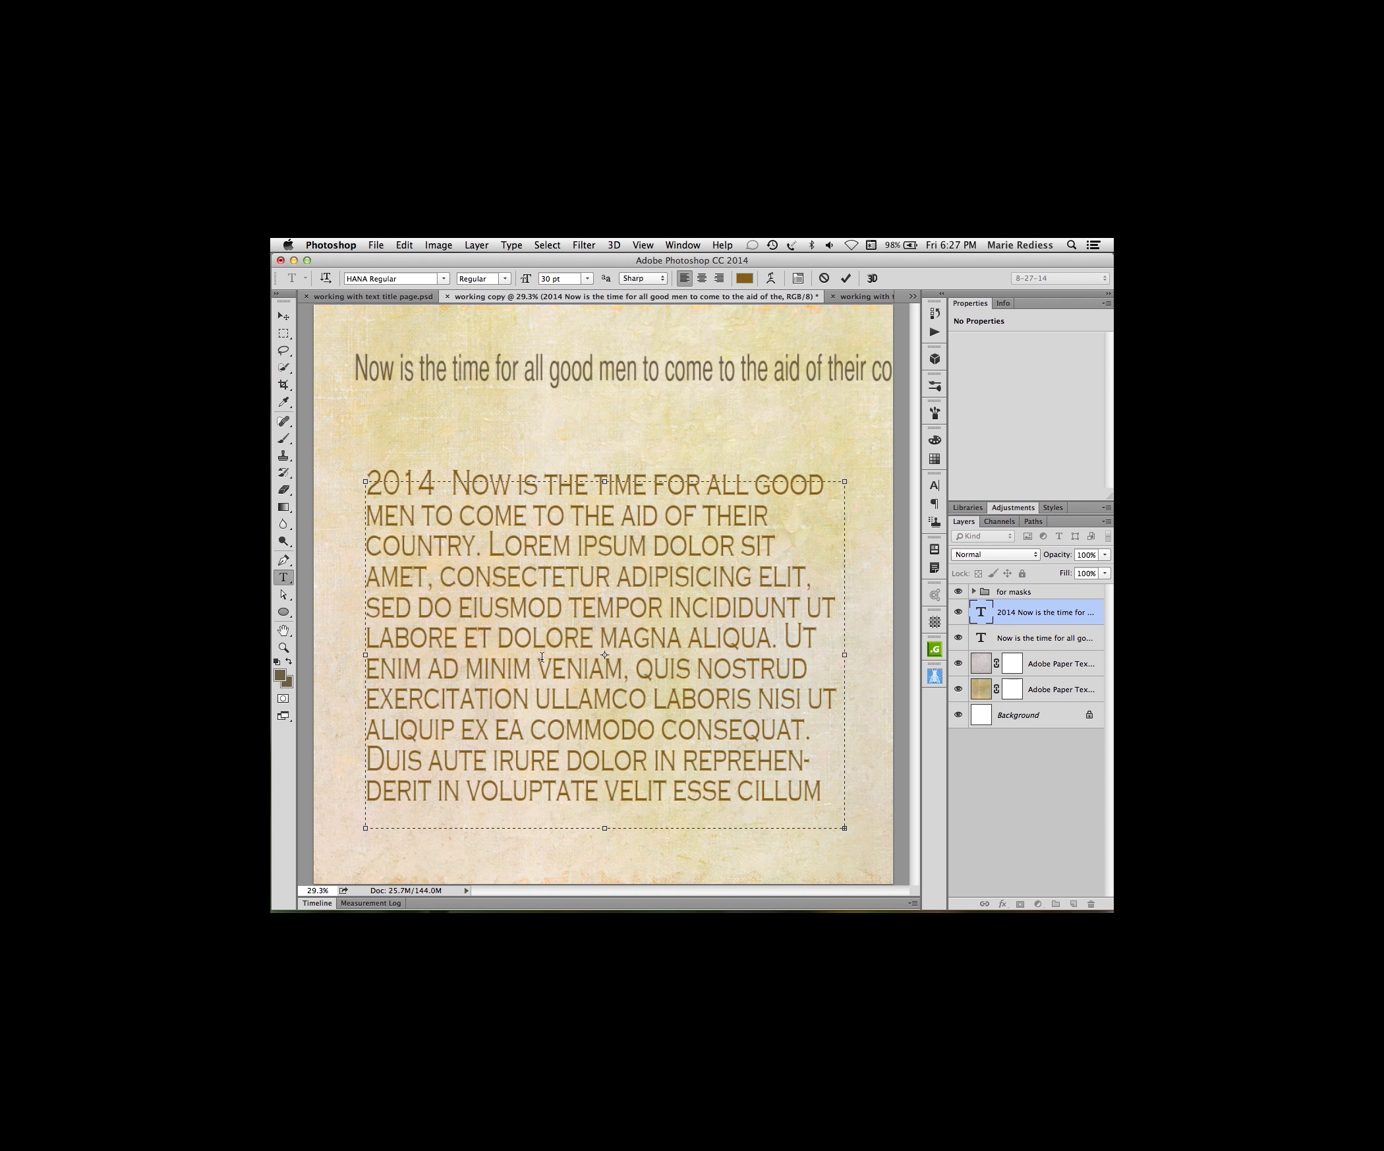
pyautogui.click(527, 282)
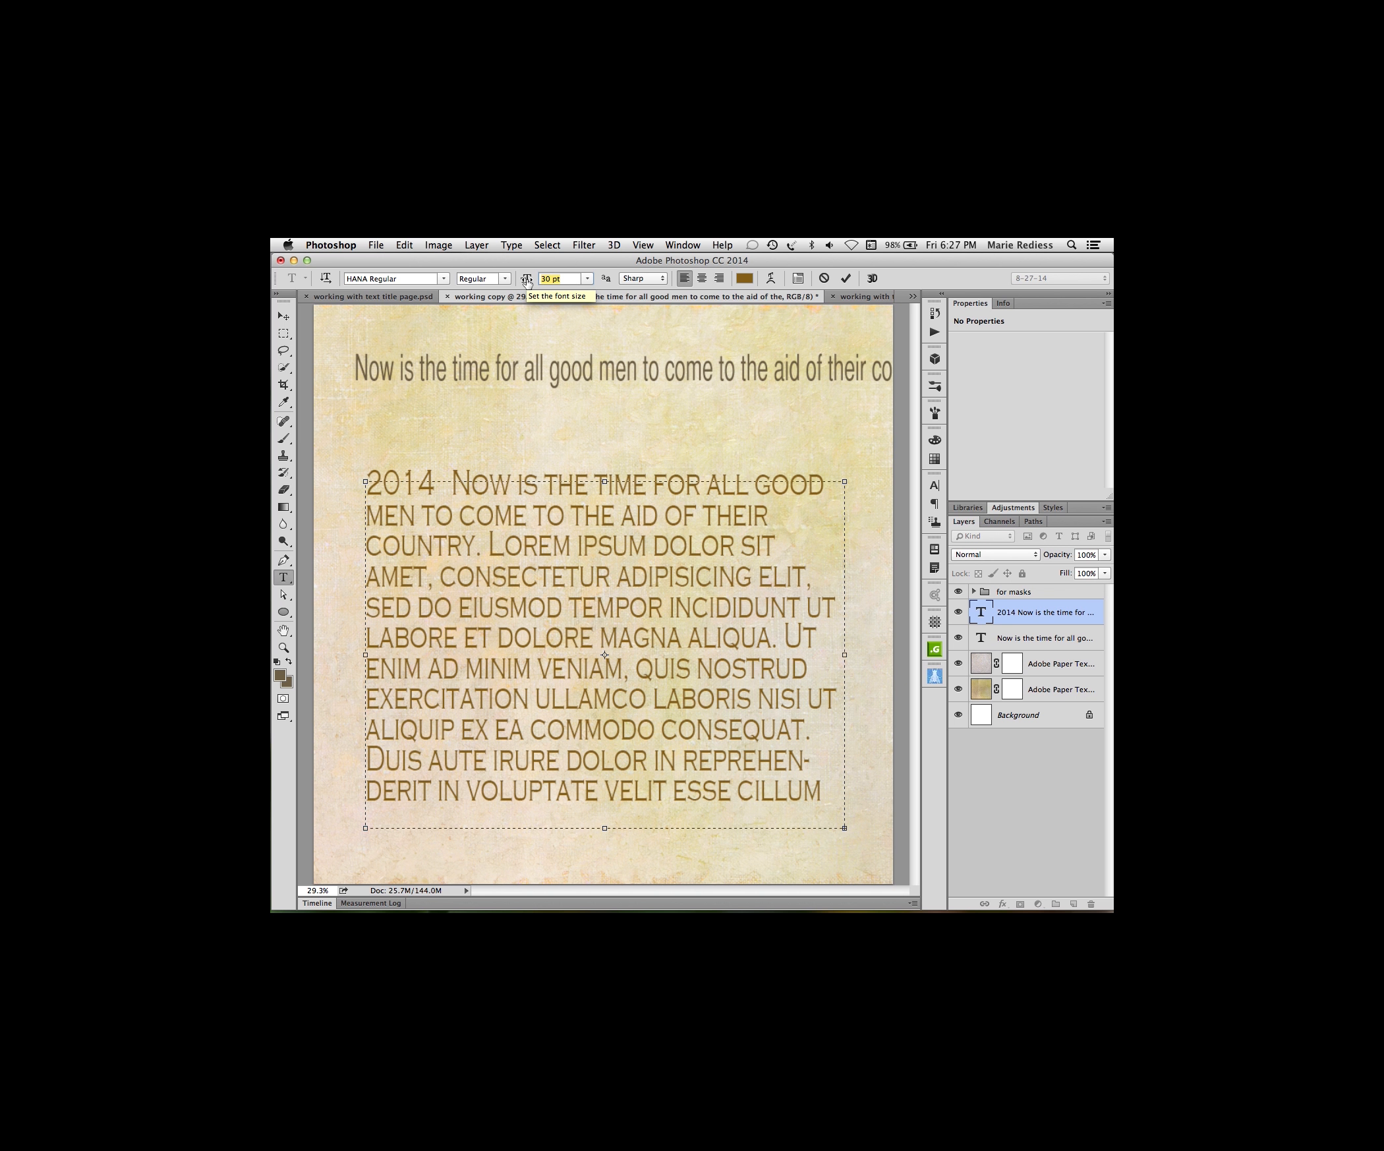
pyautogui.click(326, 278)
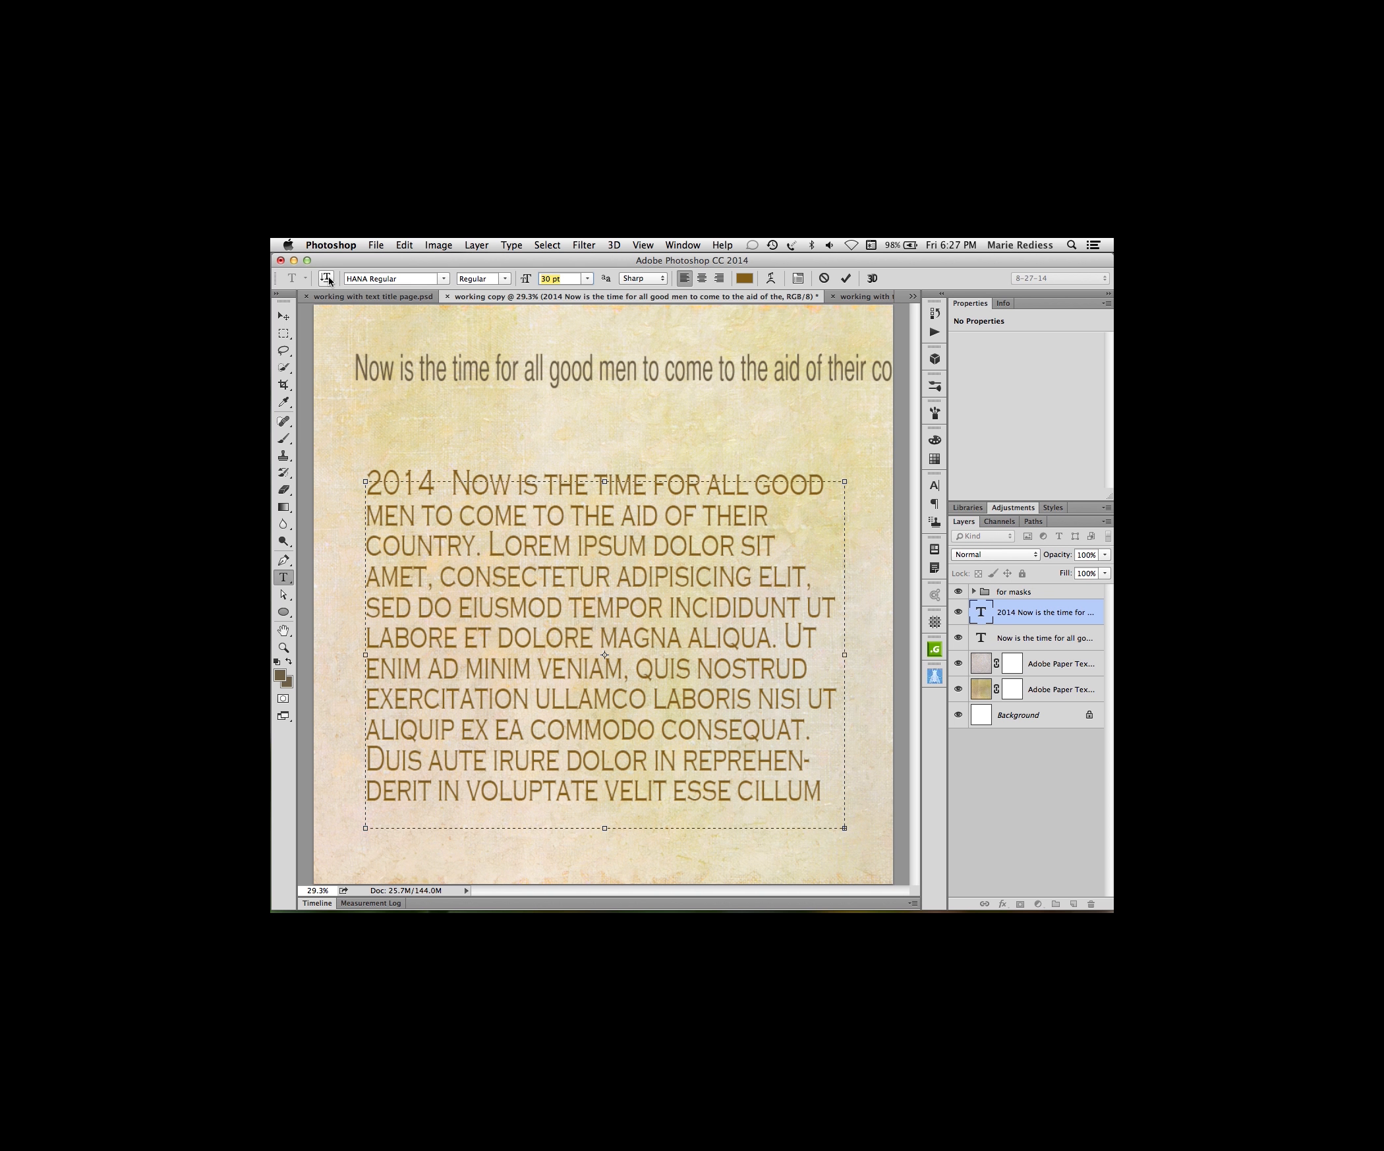
pyautogui.click(327, 278)
pyautogui.click(327, 278)
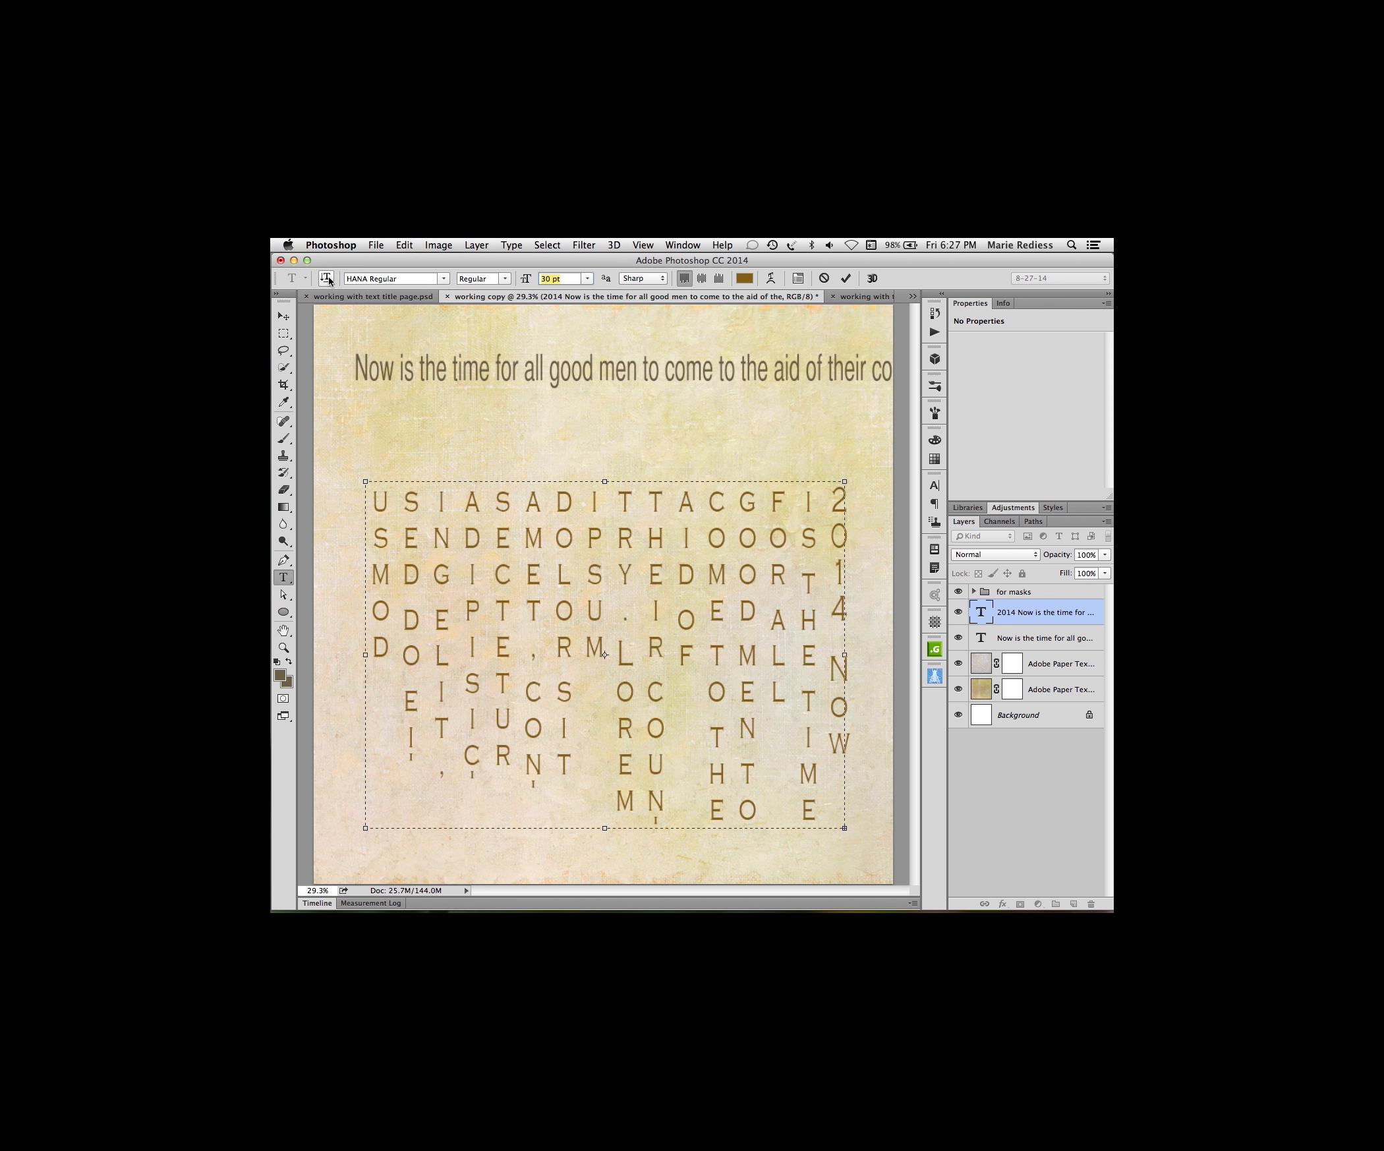
pyautogui.click(327, 278)
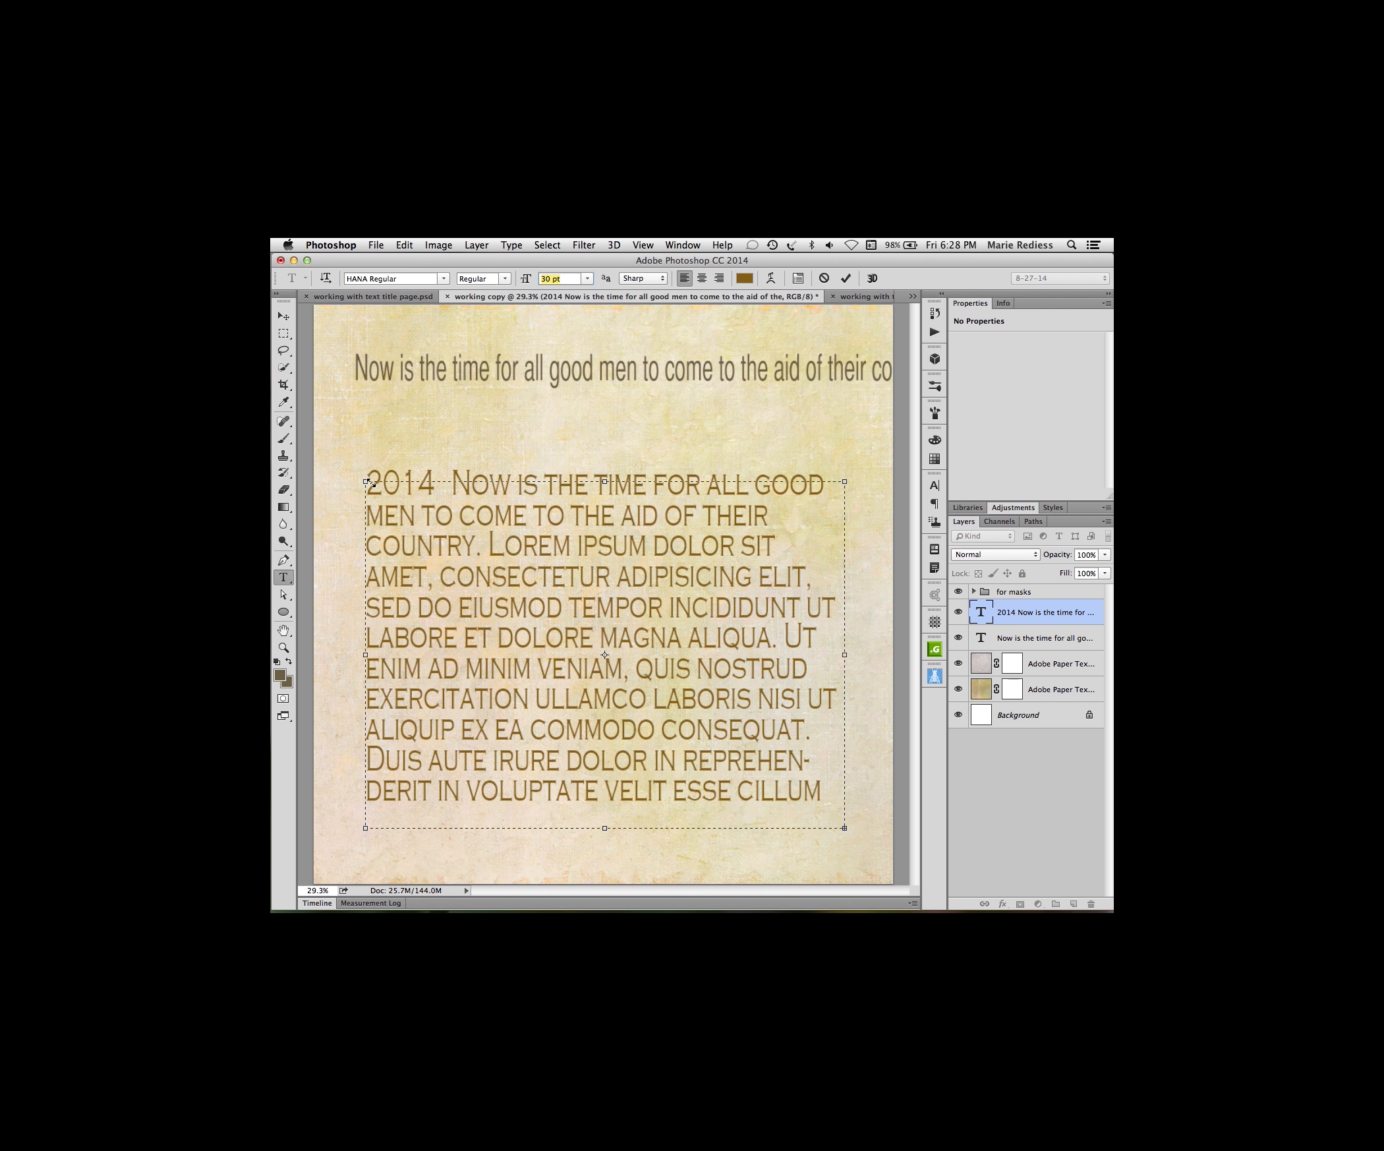
pyautogui.click(325, 278)
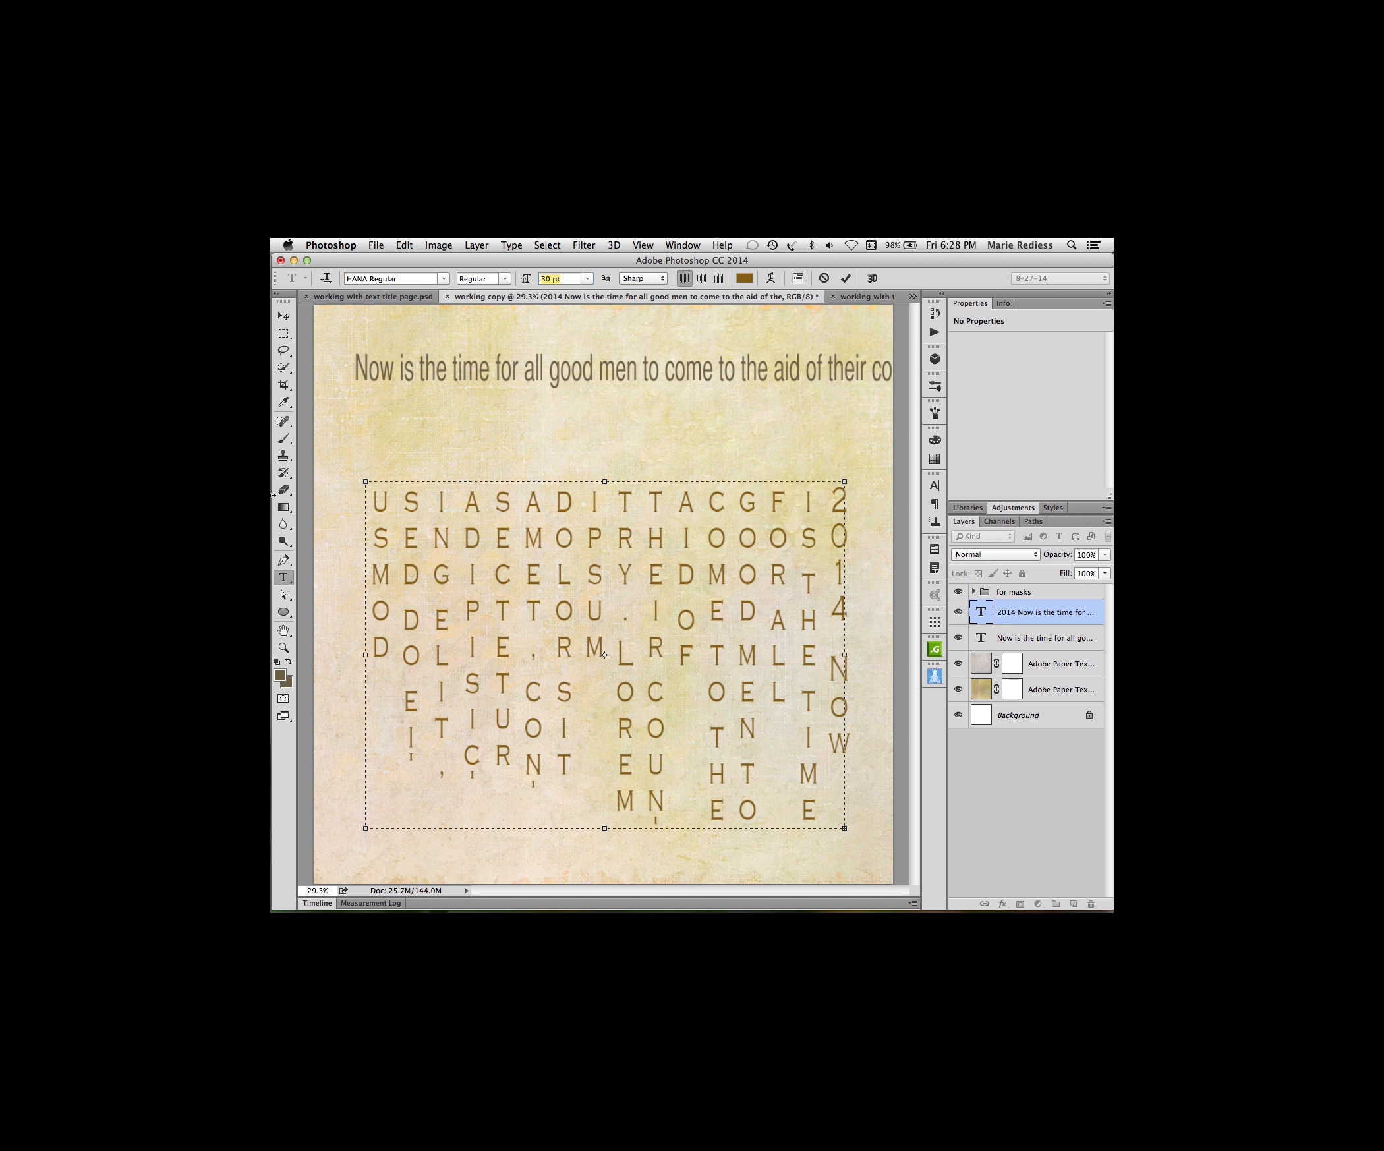
pyautogui.click(326, 278)
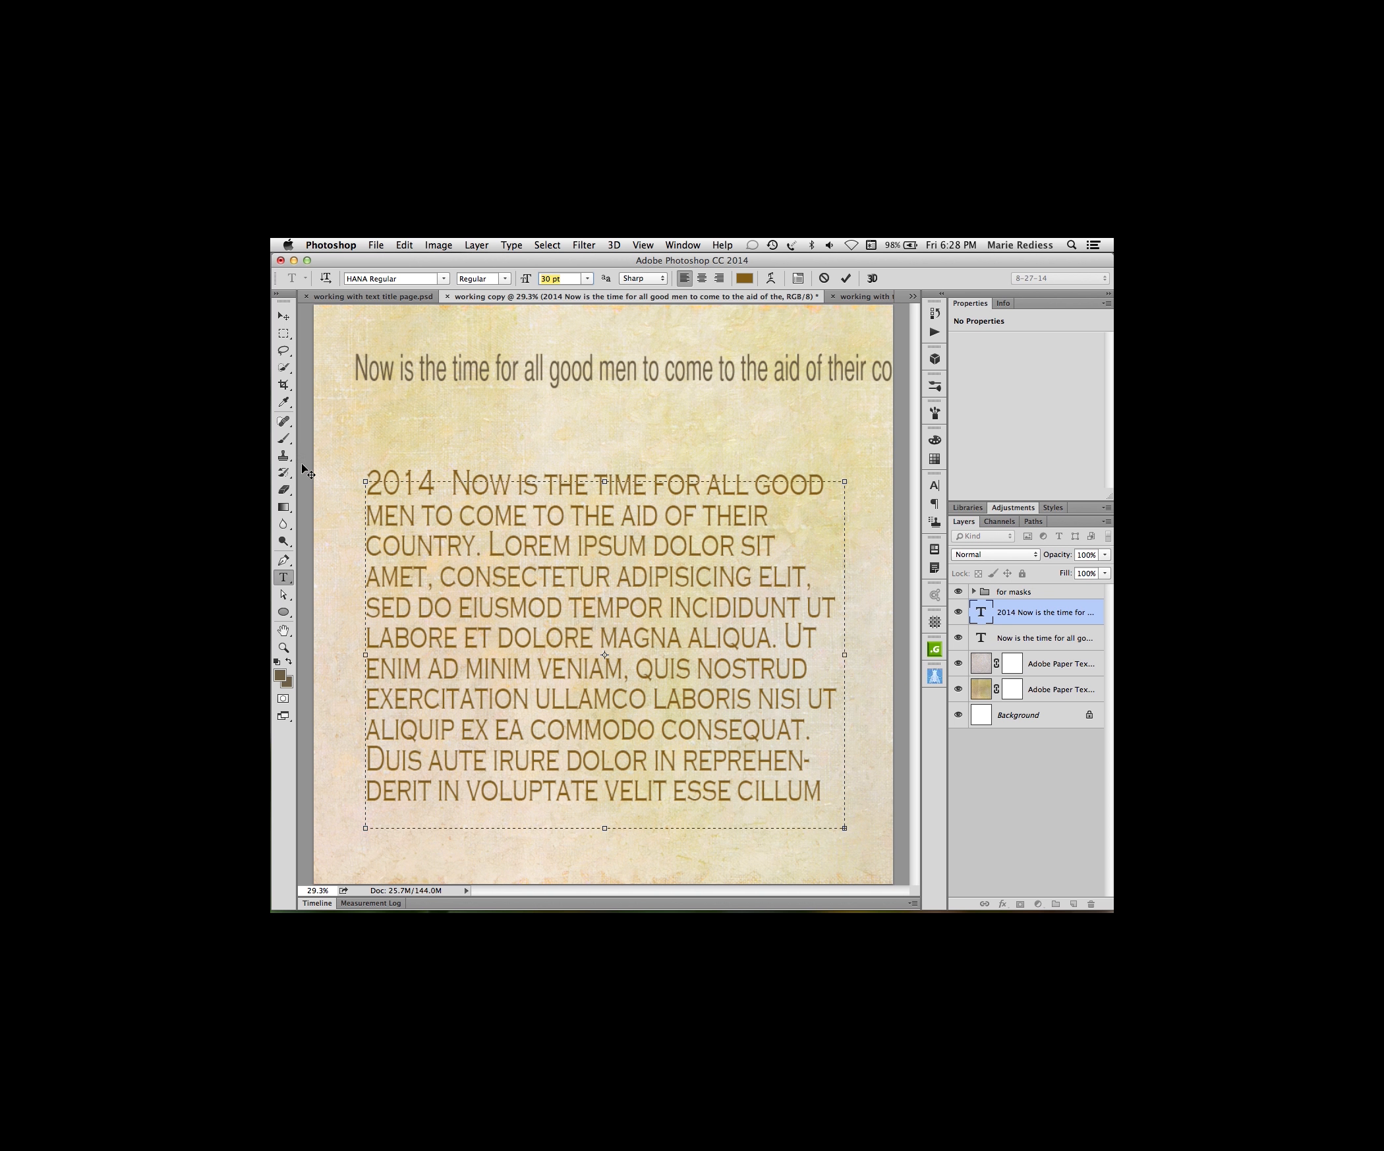
# - Add vertical point text reading "the quick red fox" just beside the start of the 2014 paragraph with the Vertical Type Tool, and commit it
pyautogui.click(285, 581)
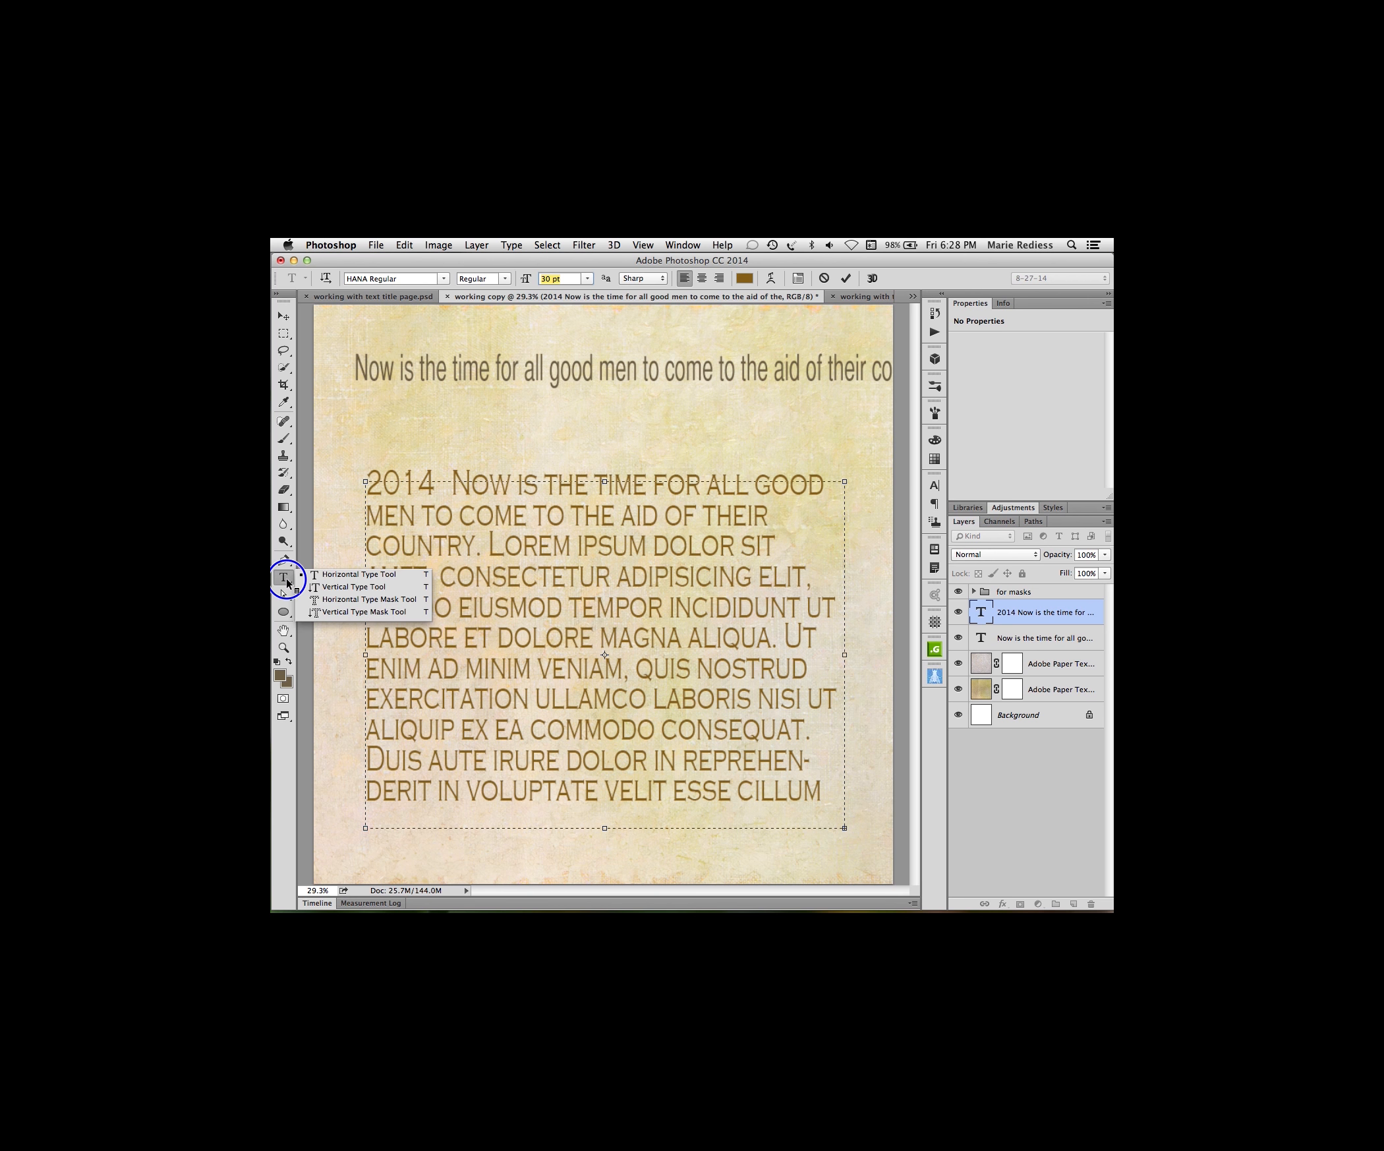
pyautogui.click(330, 586)
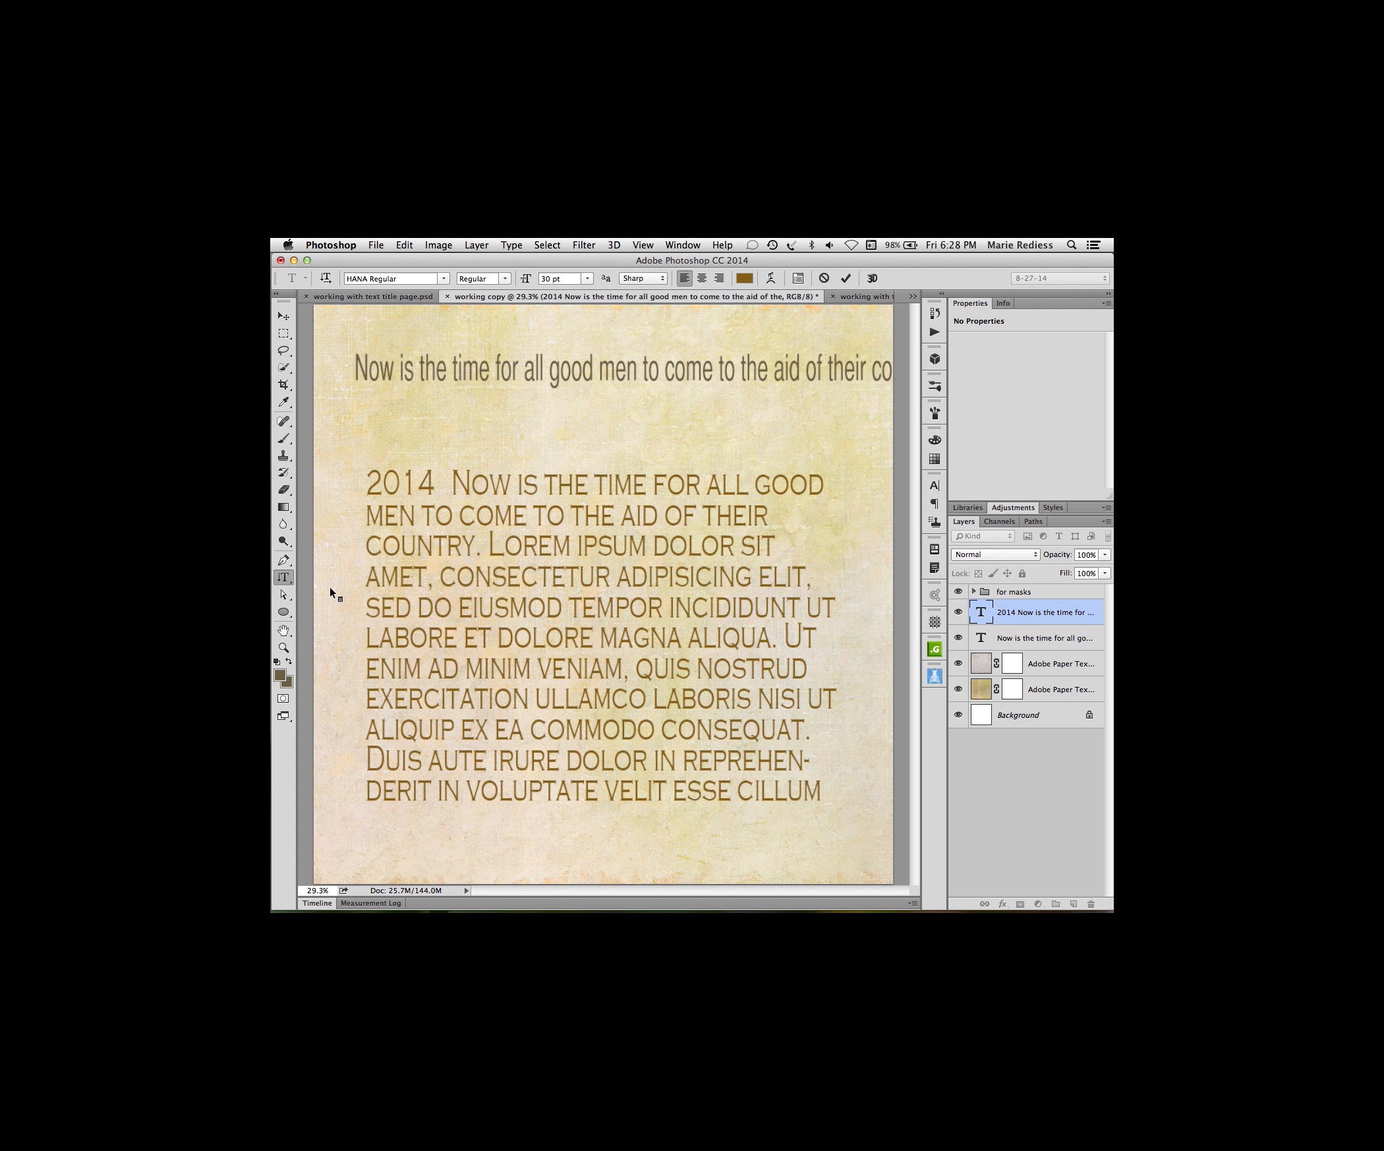
pyautogui.click(333, 423)
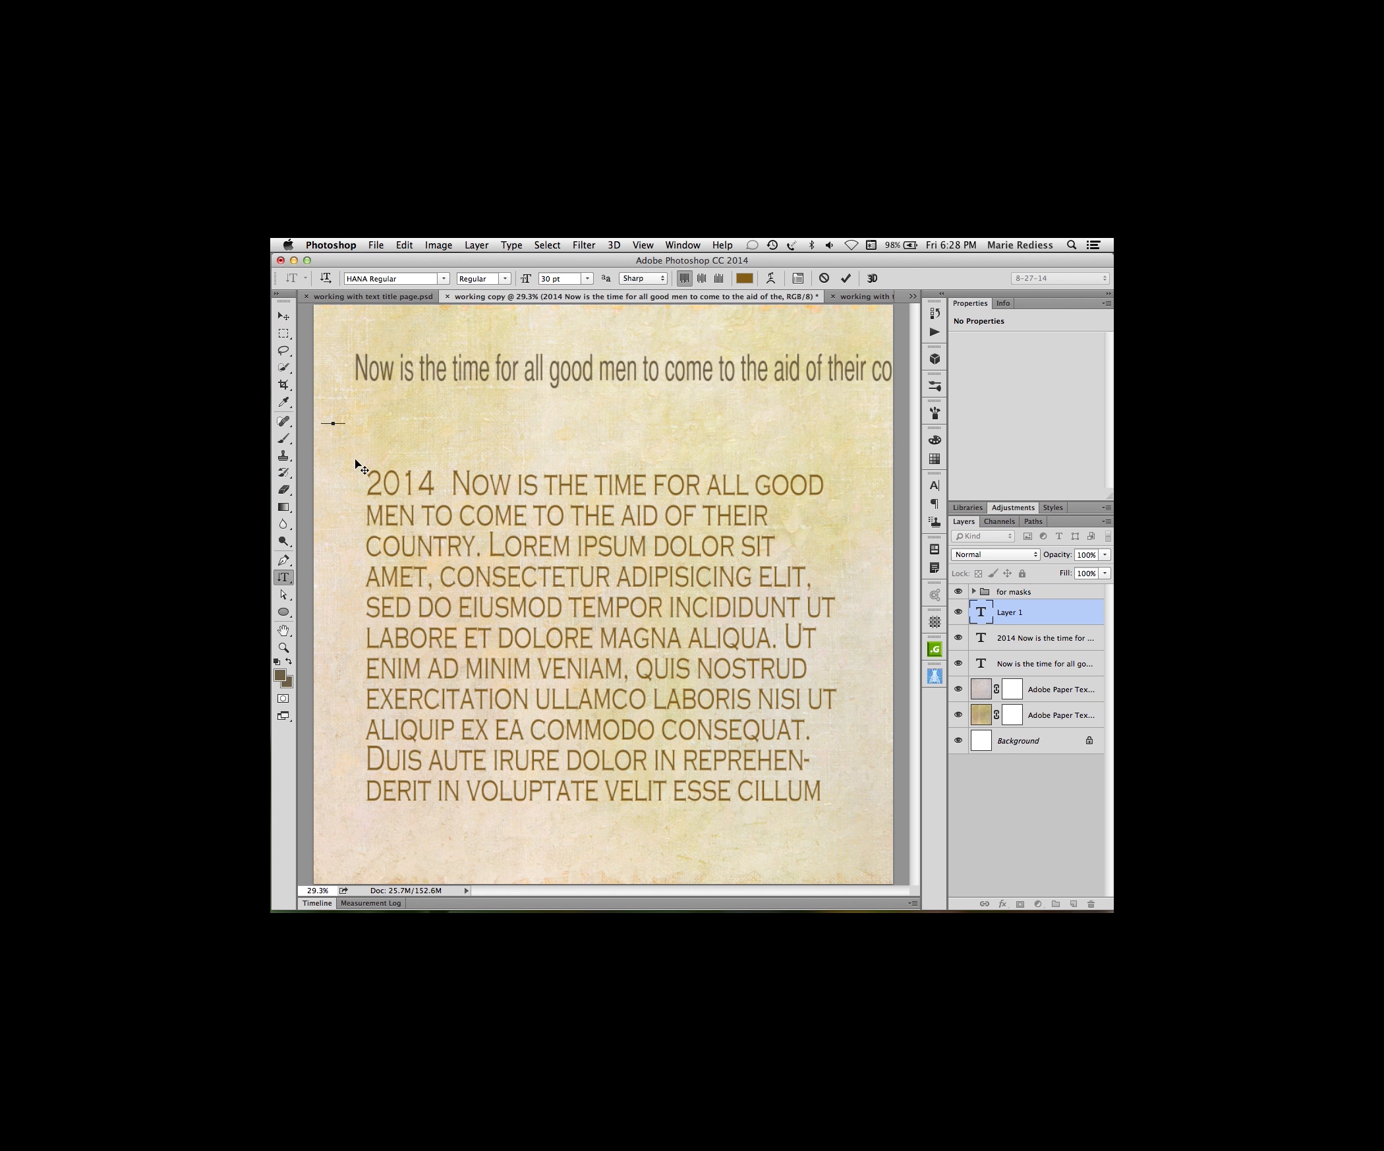
pyautogui.write('thequickred')
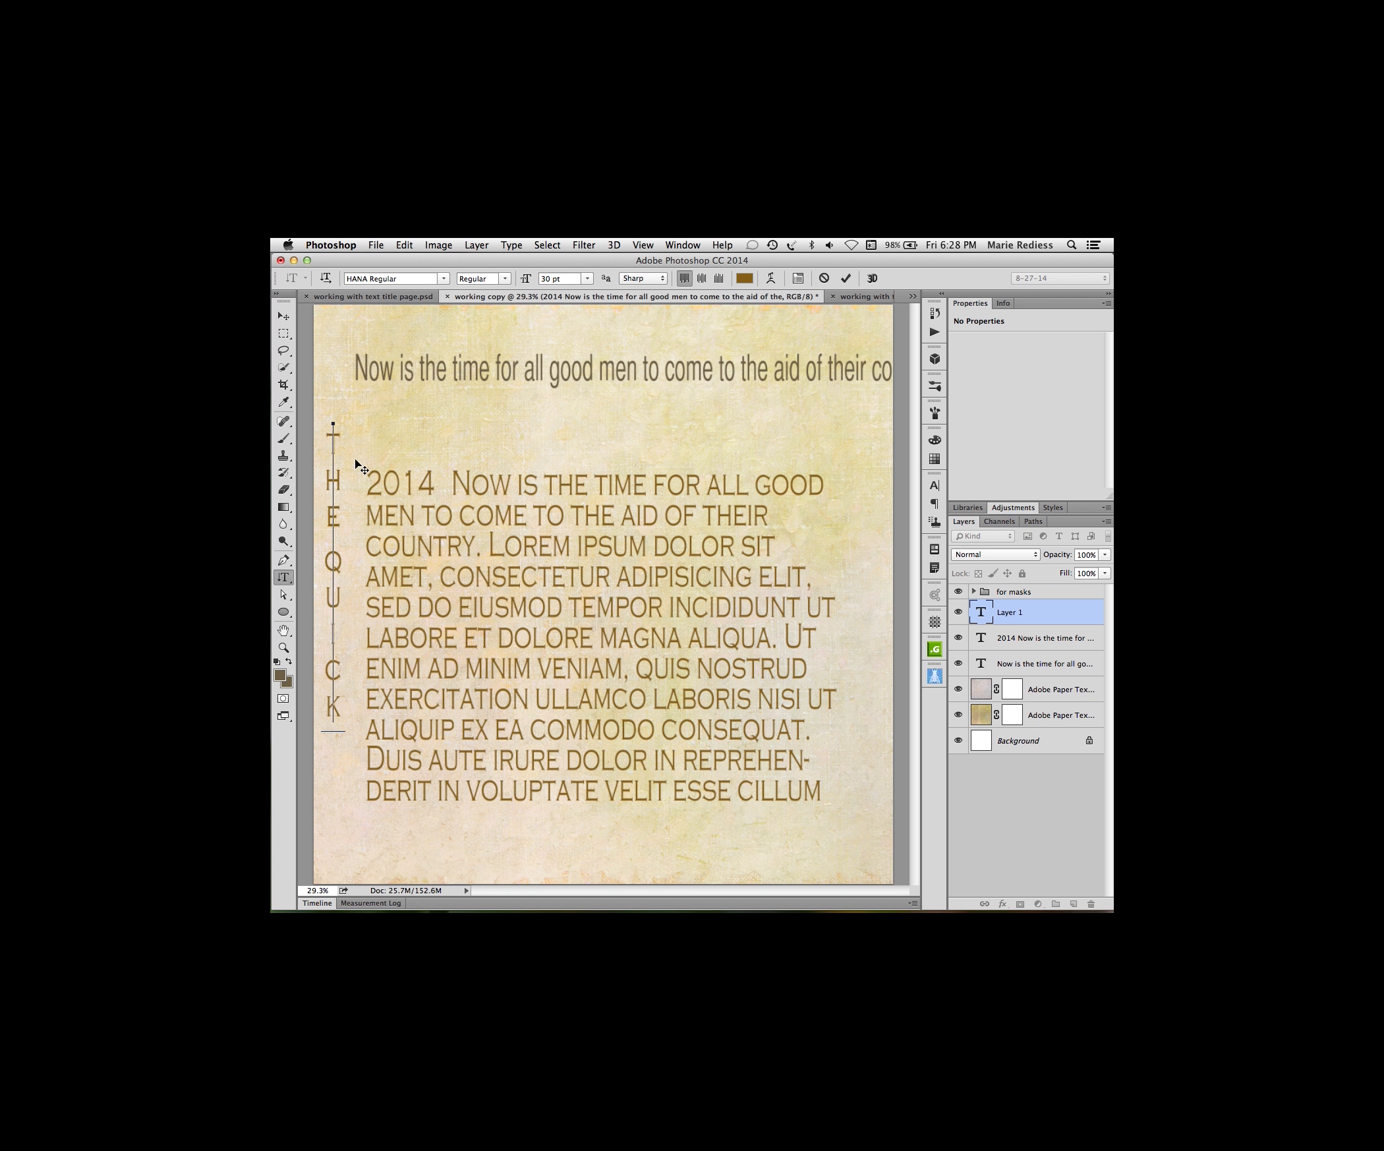
pyautogui.write('f')
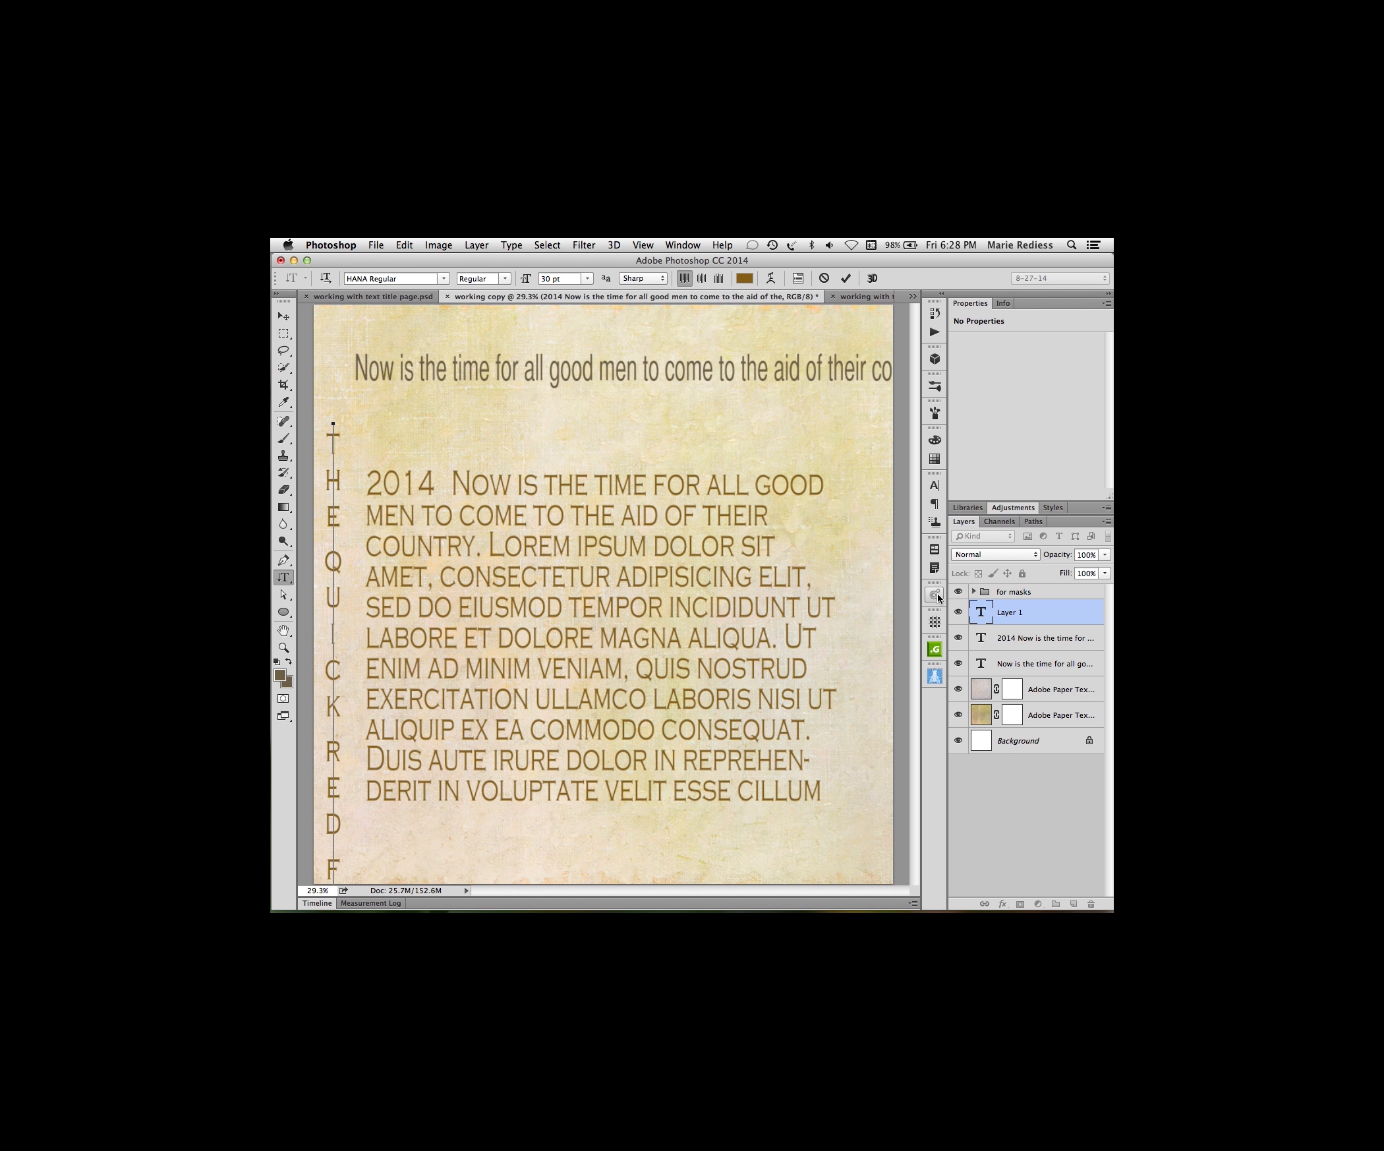
pyautogui.click(1000, 640)
# - Hide the 2014 paragraph and "the quick red fox" layers, and create a vertical paragraph text box reading "The quick"
pyautogui.click(959, 640)
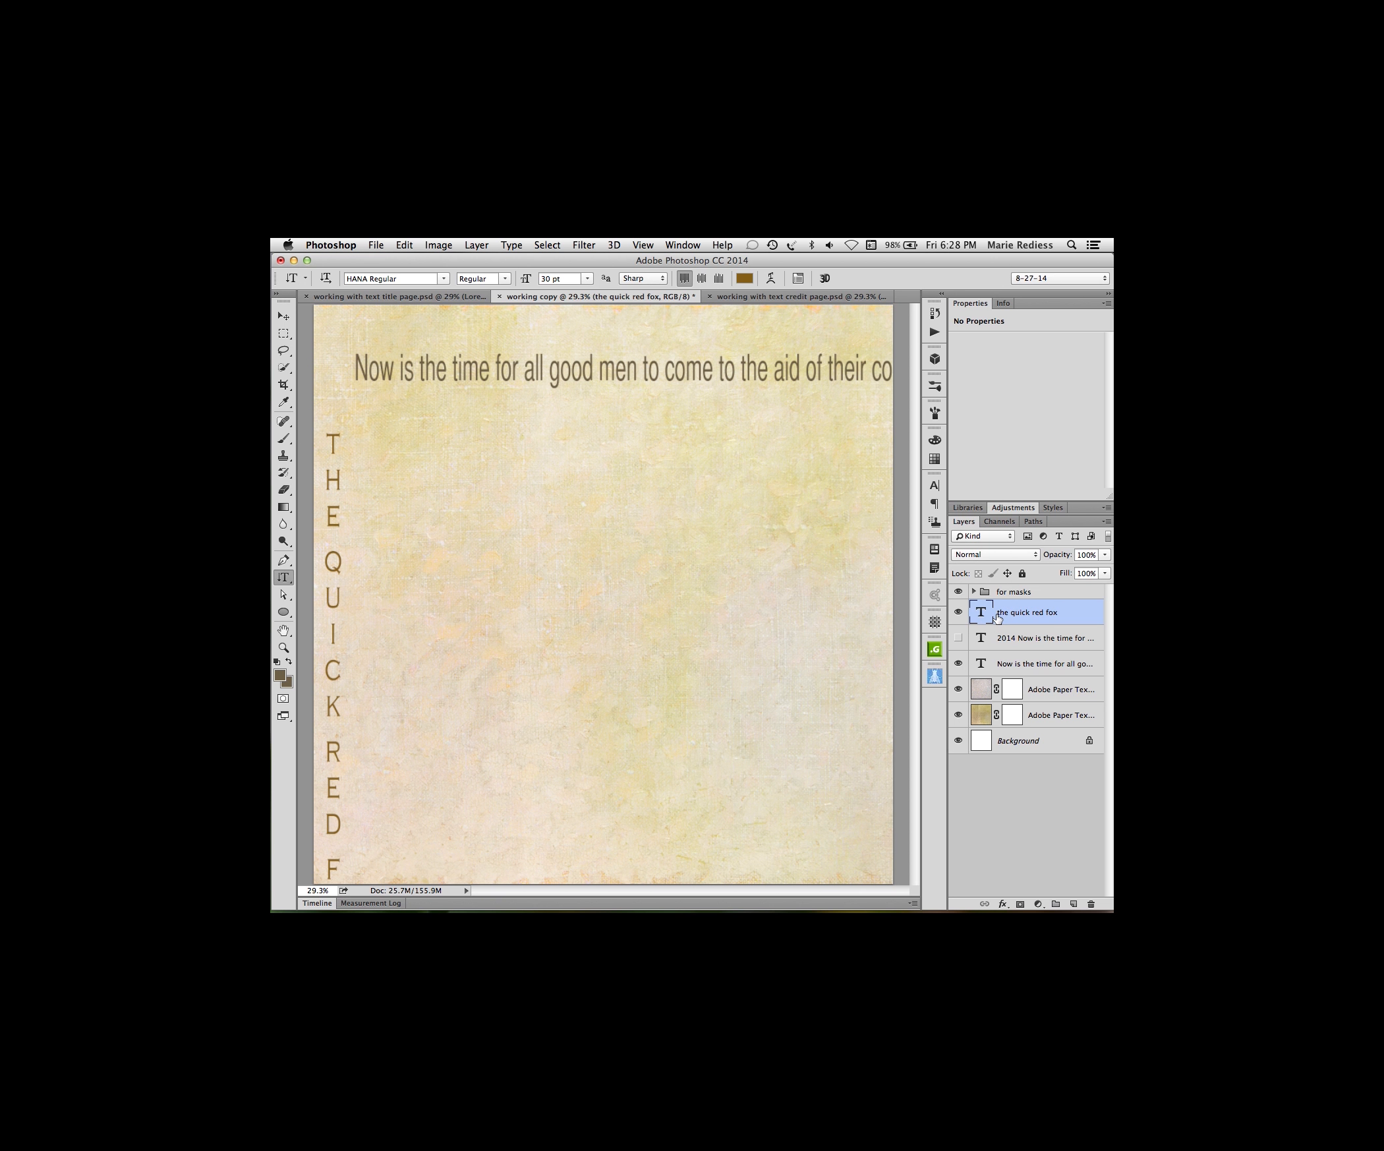
pyautogui.click(958, 611)
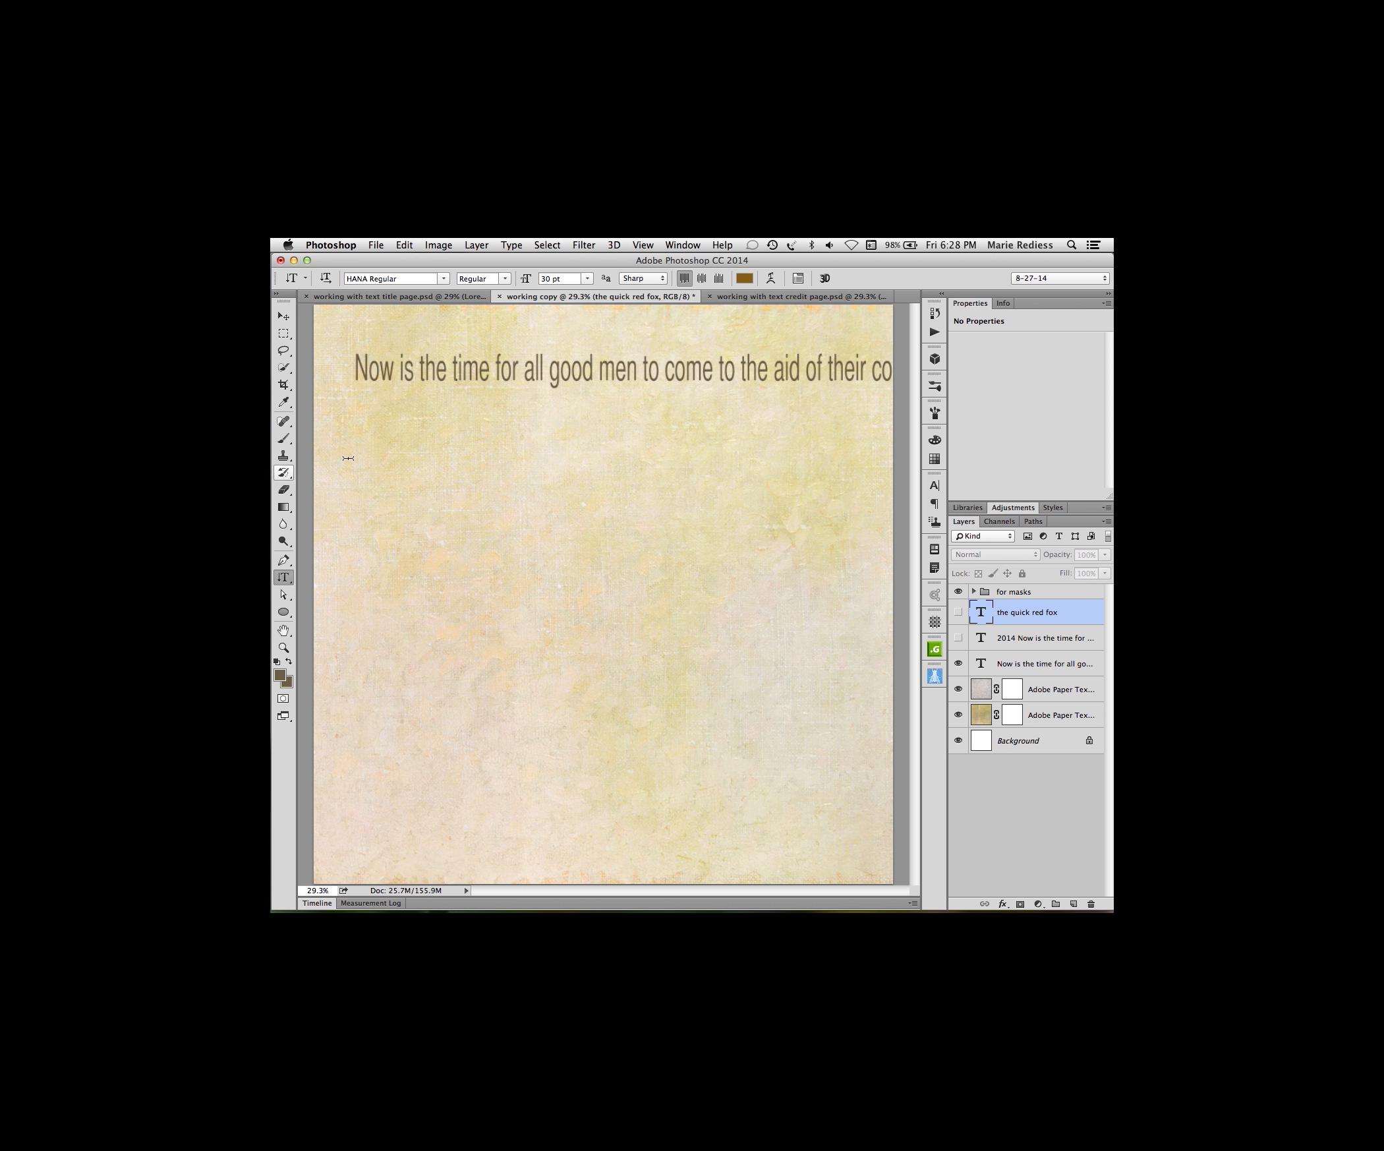
pyautogui.moveTo(376, 448); pyautogui.dragTo(778, 787)
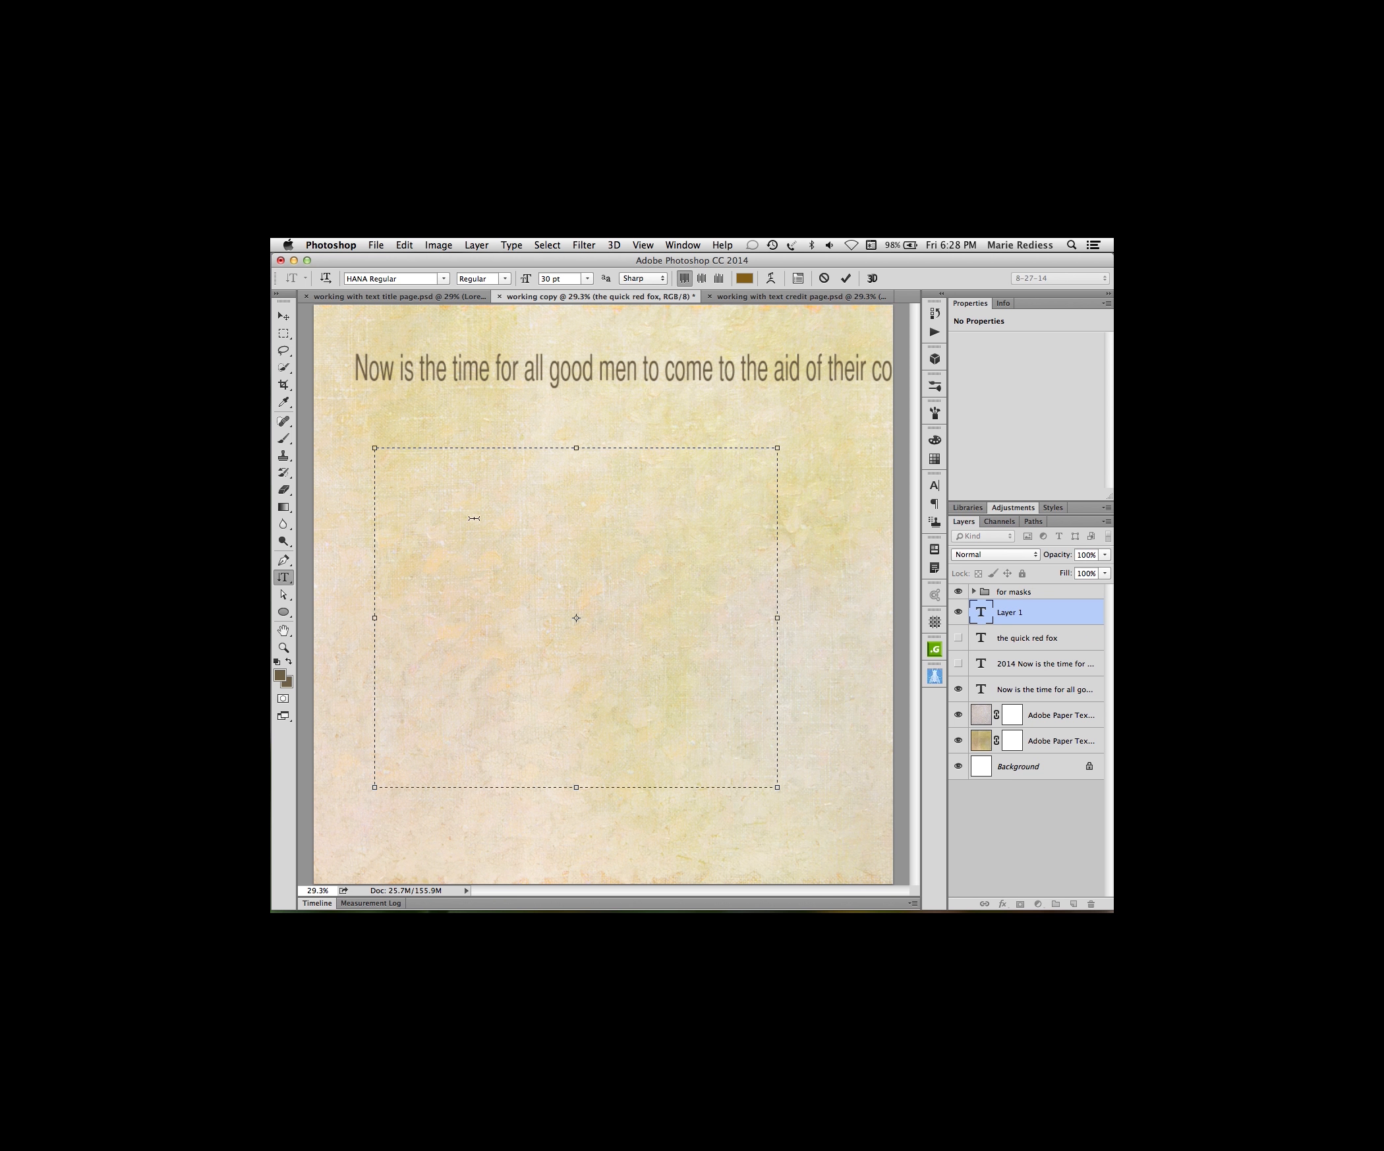
pyautogui.write('THE QUICK')
pyautogui.press('super+Return')
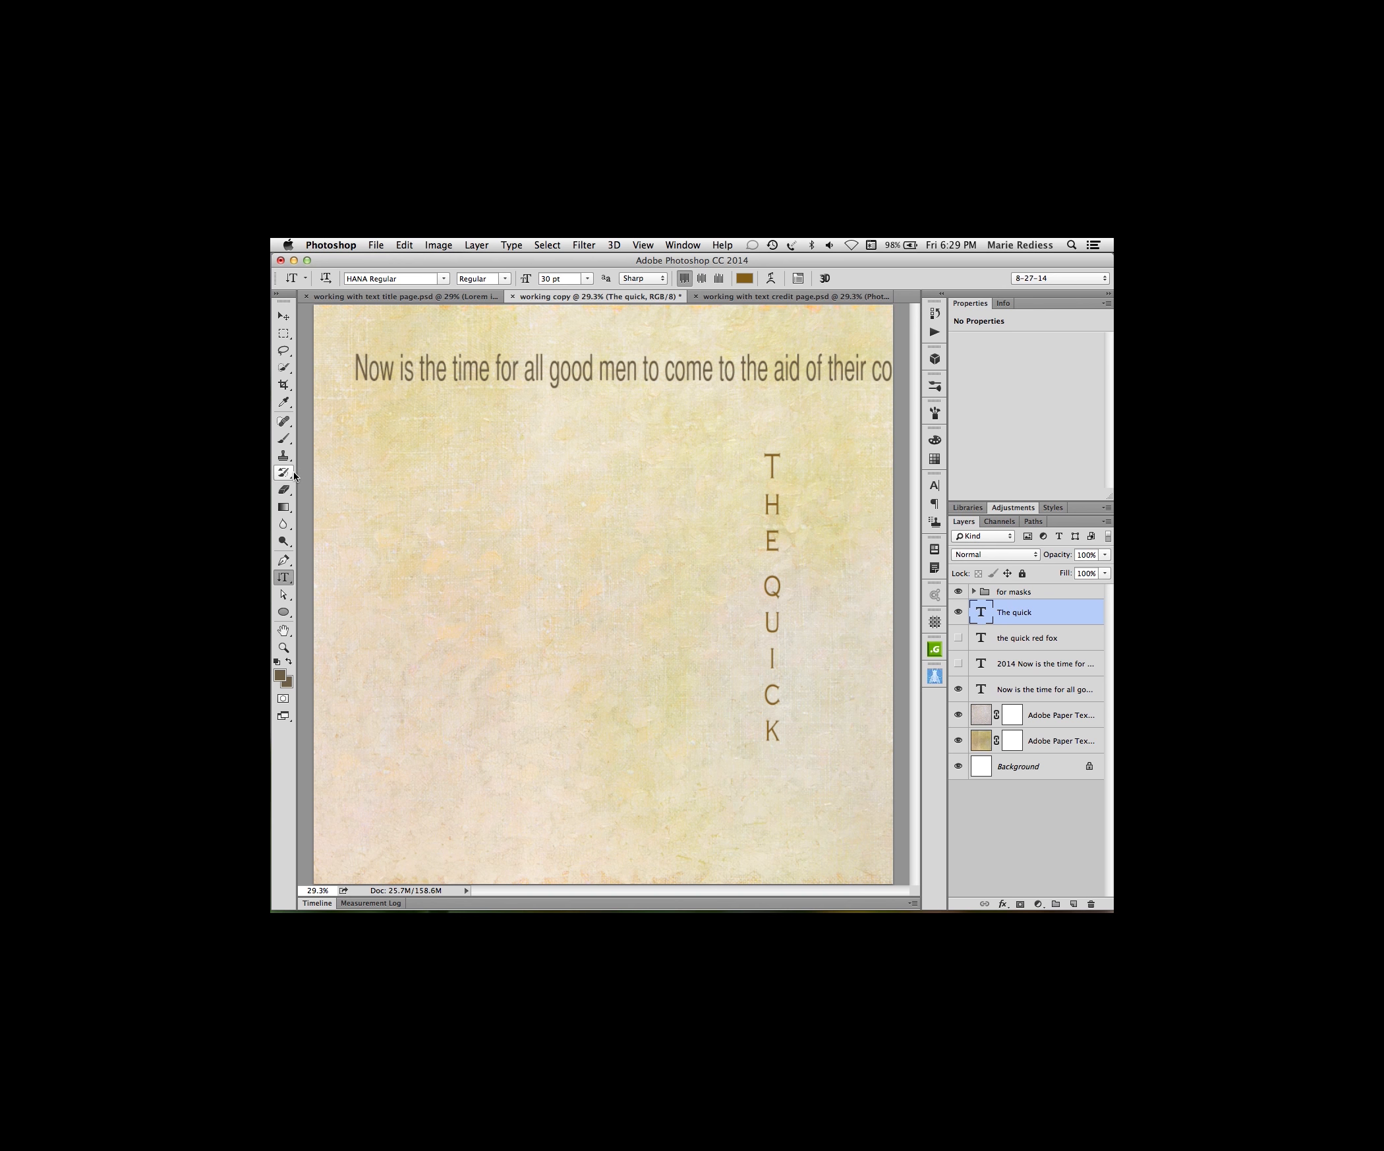
# - Add vertical point text "The quick red Fox" with "Fox" in a second column, move it towards the page centre, and commit it
pyautogui.click(339, 458)
pyautogui.write('THE QUIC')
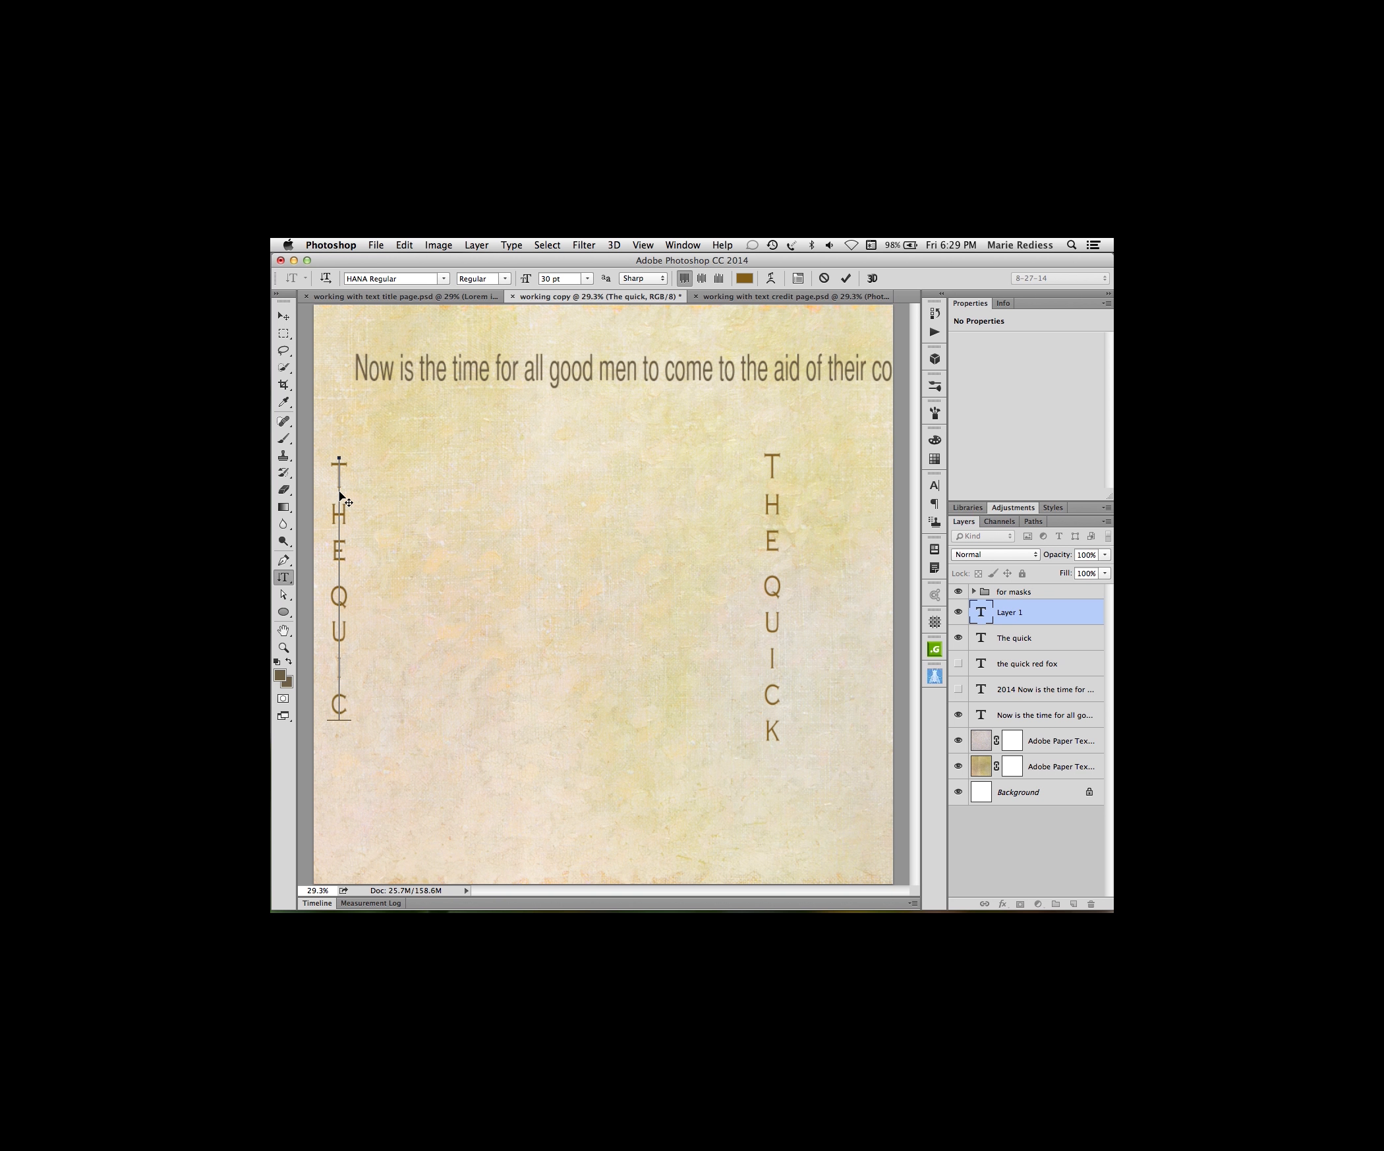
pyautogui.write('K RED')
pyautogui.moveTo(429, 559); pyautogui.dragTo(651, 554)
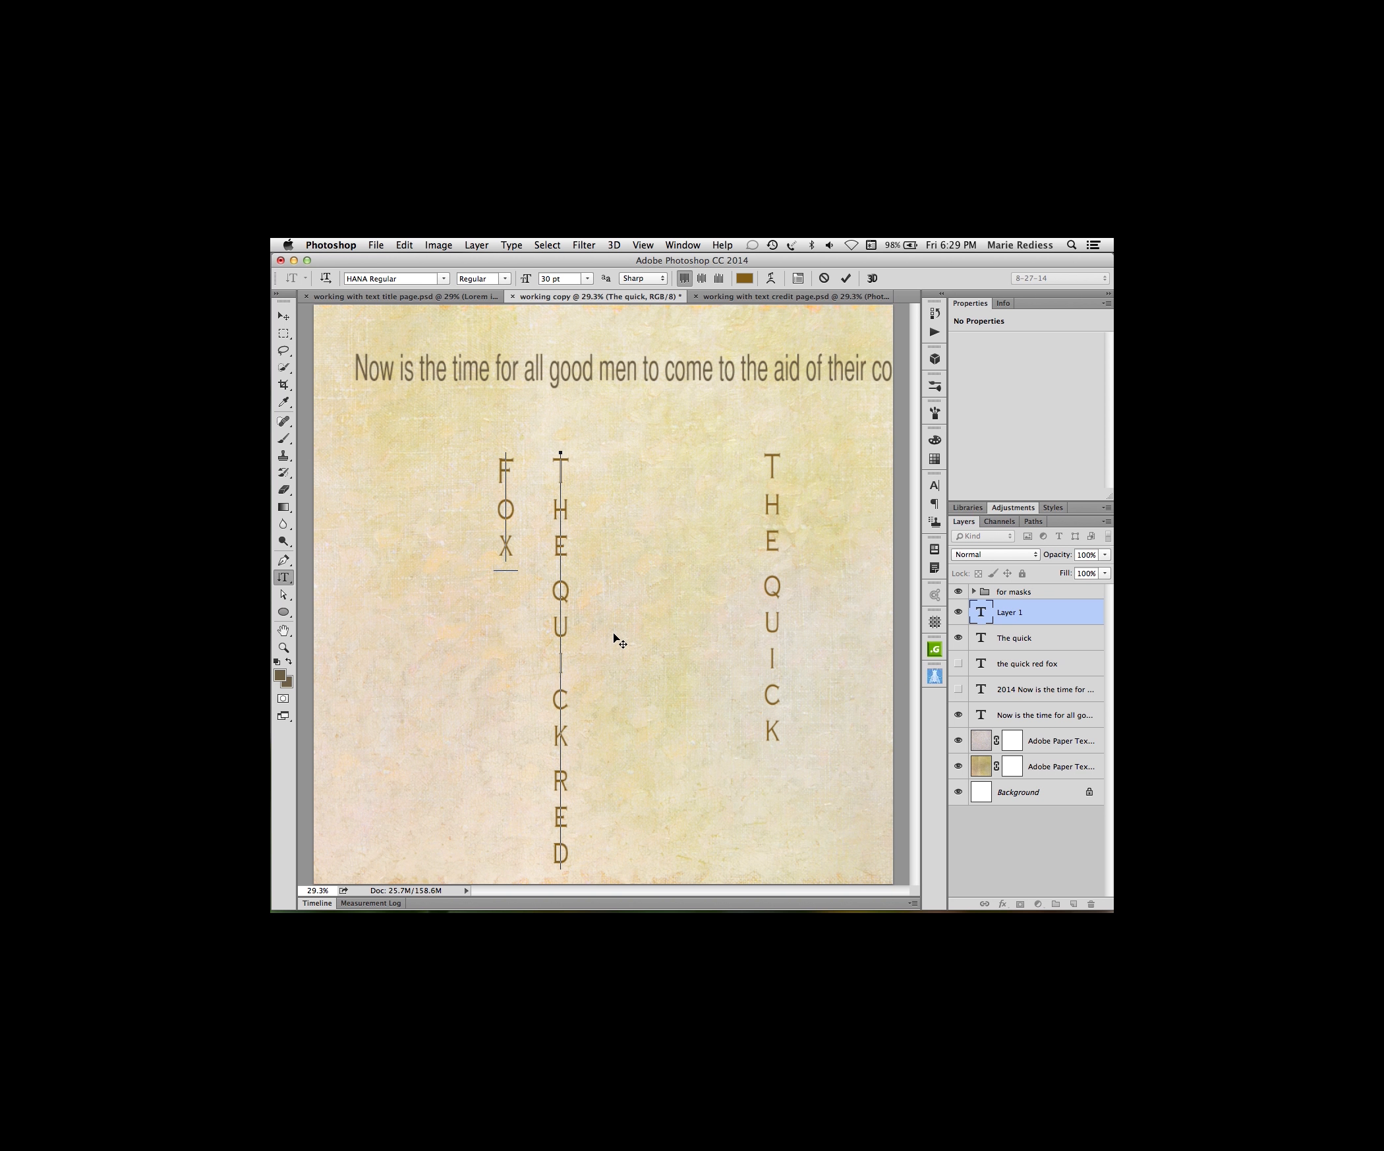
pyautogui.press('super+Return')
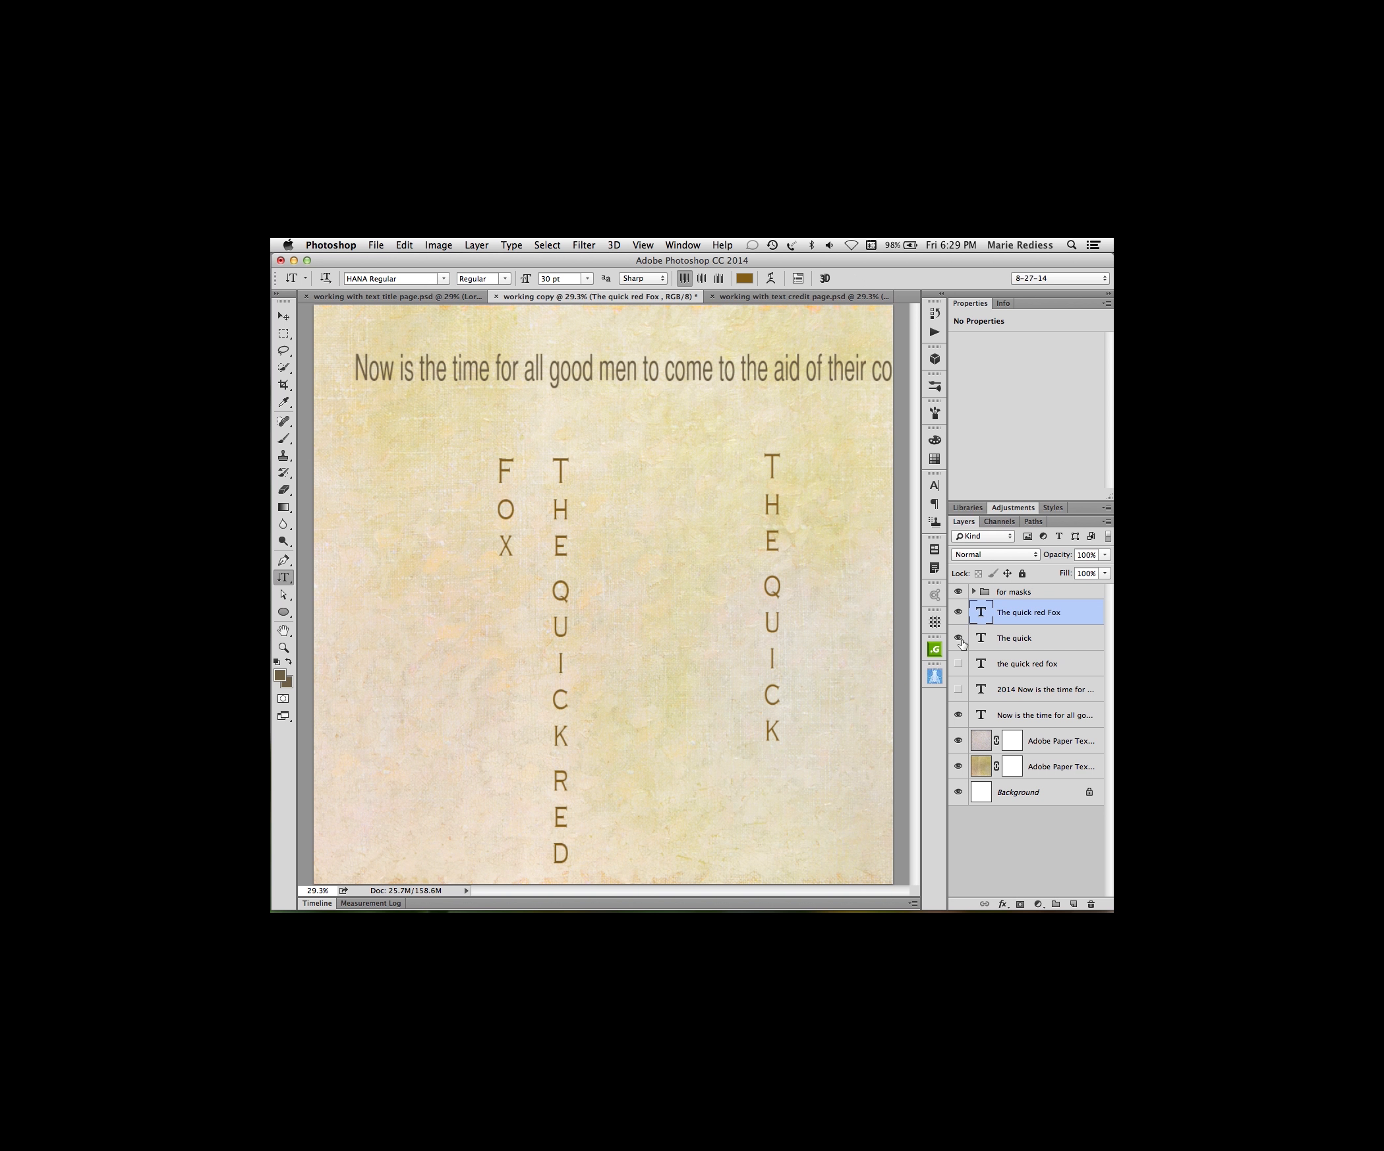
# - Replace the visible vertical text layers with the Zebra layer from the "for masks" group, and activate the Horizontal Type Mask Tool
pyautogui.moveTo(958, 638); pyautogui.dragTo(958, 591)
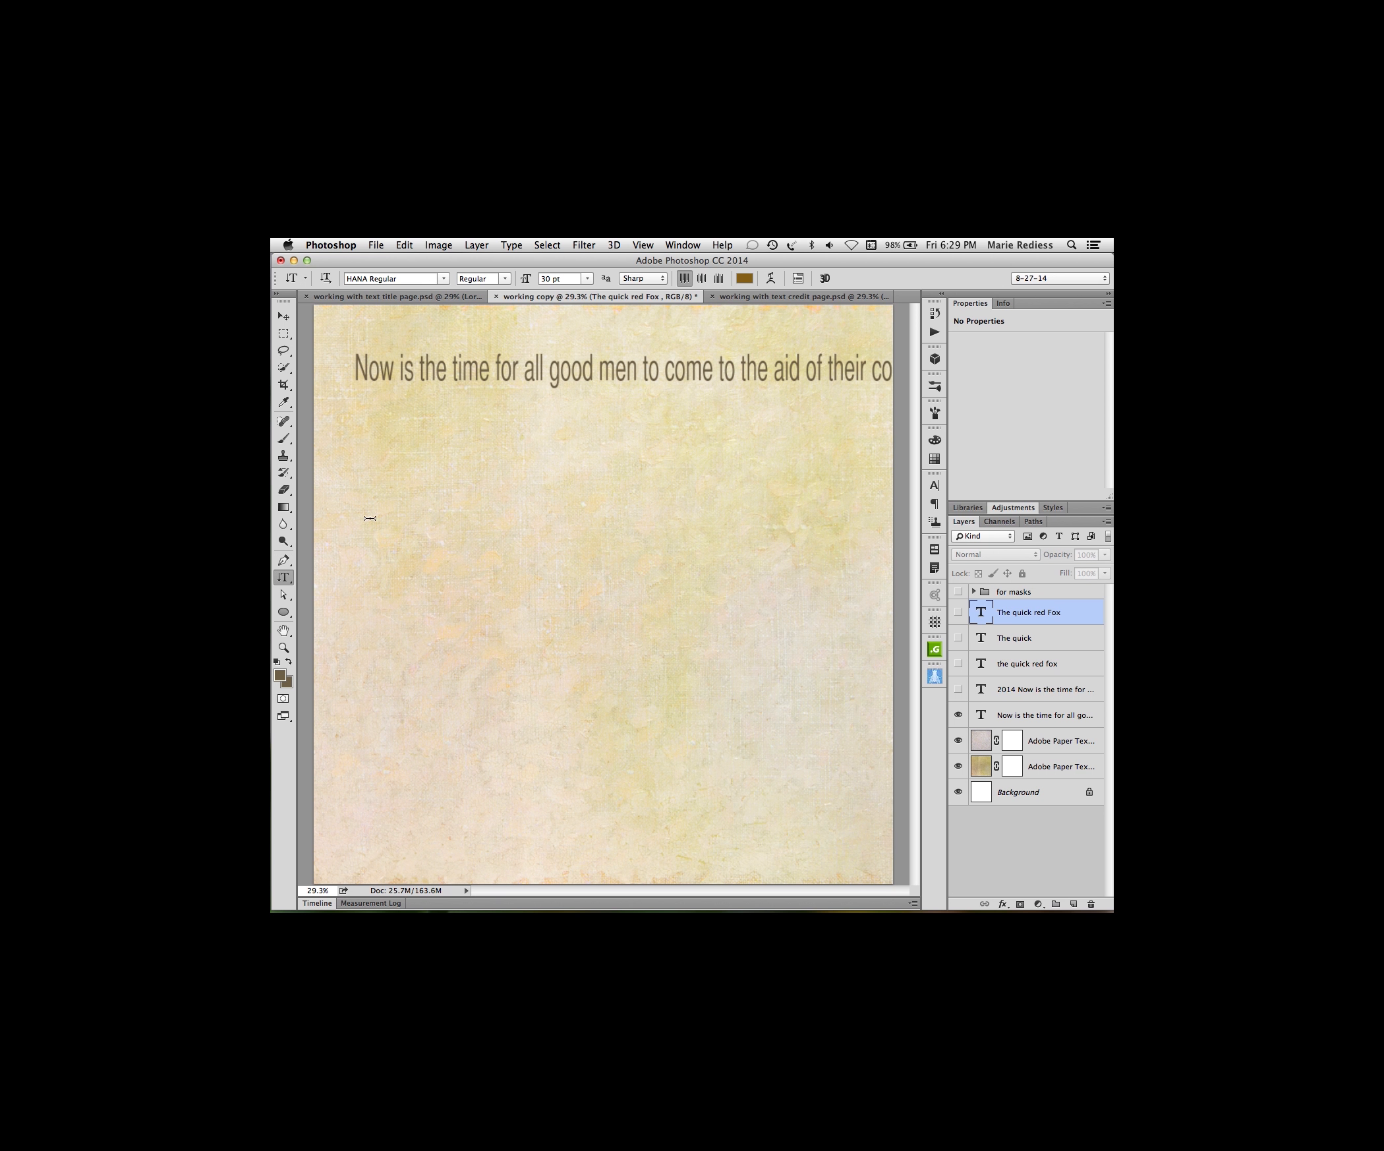
pyautogui.click(290, 580)
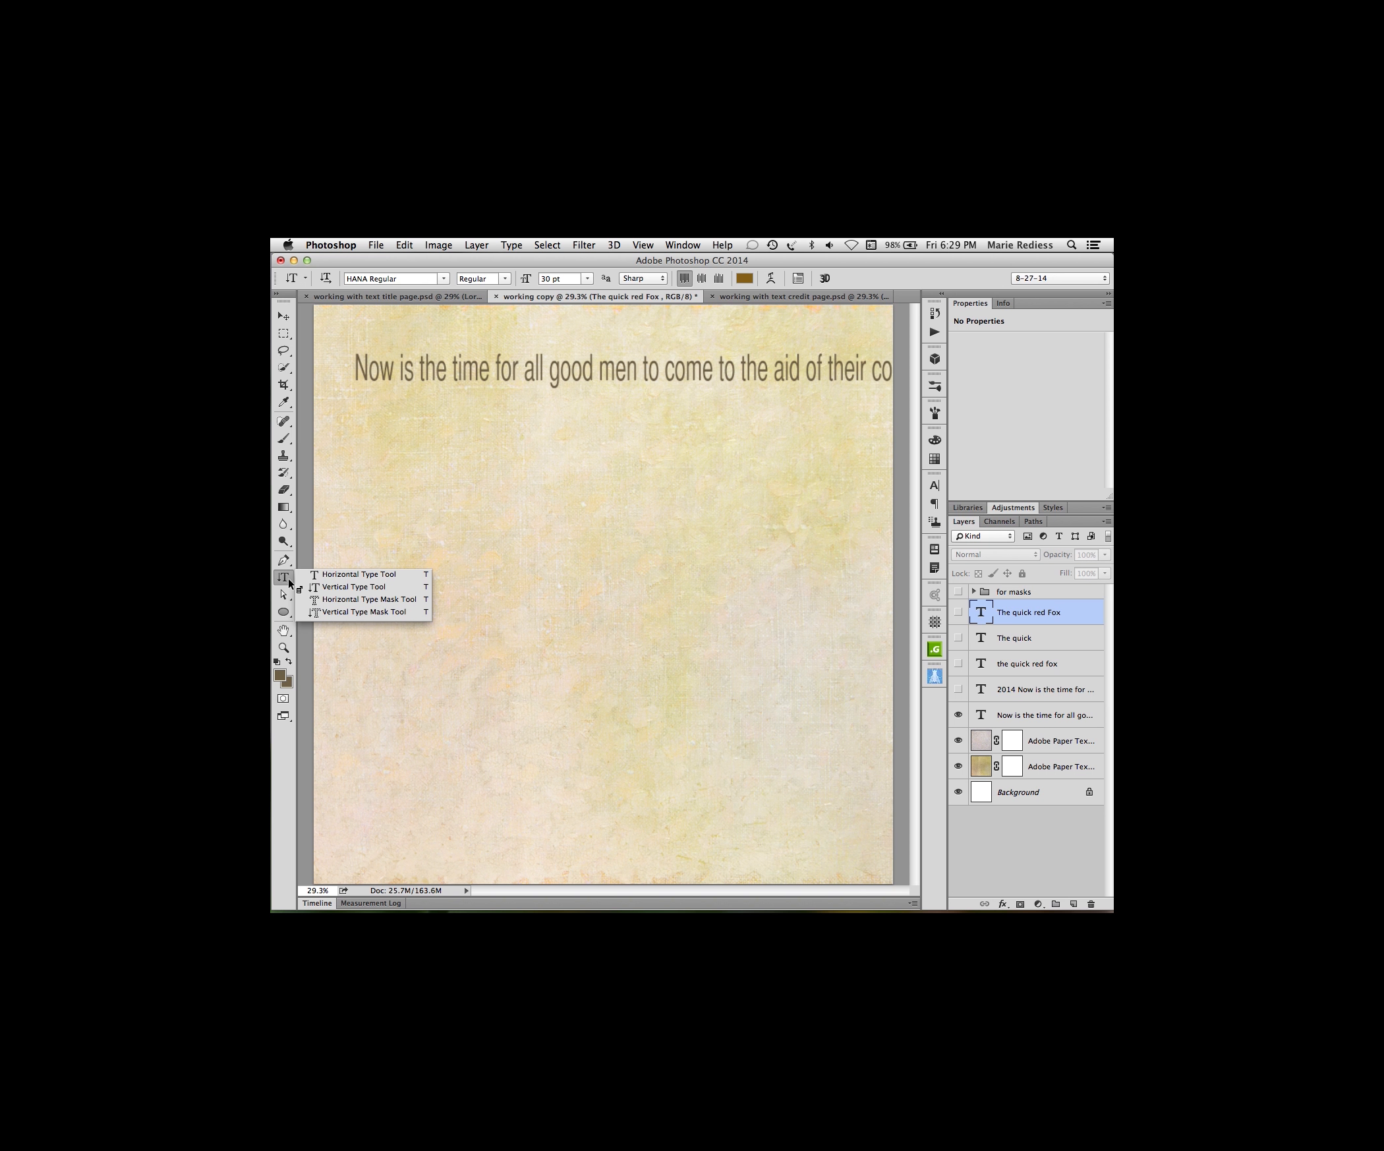
pyautogui.click(345, 601)
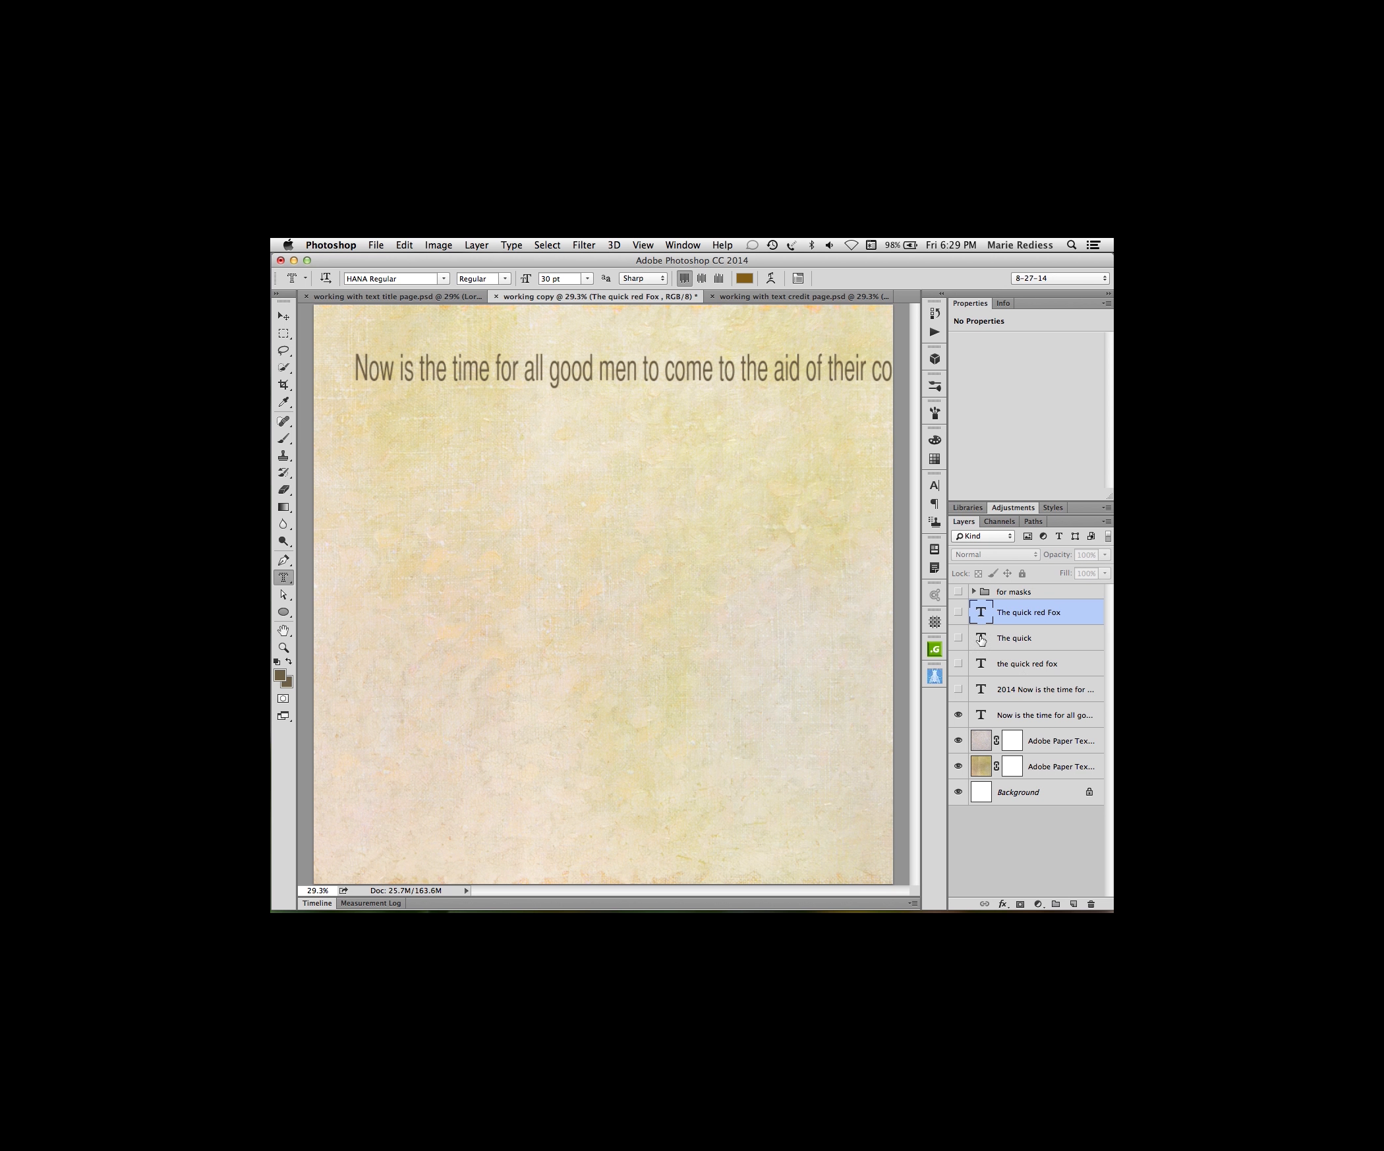
pyautogui.click(973, 591)
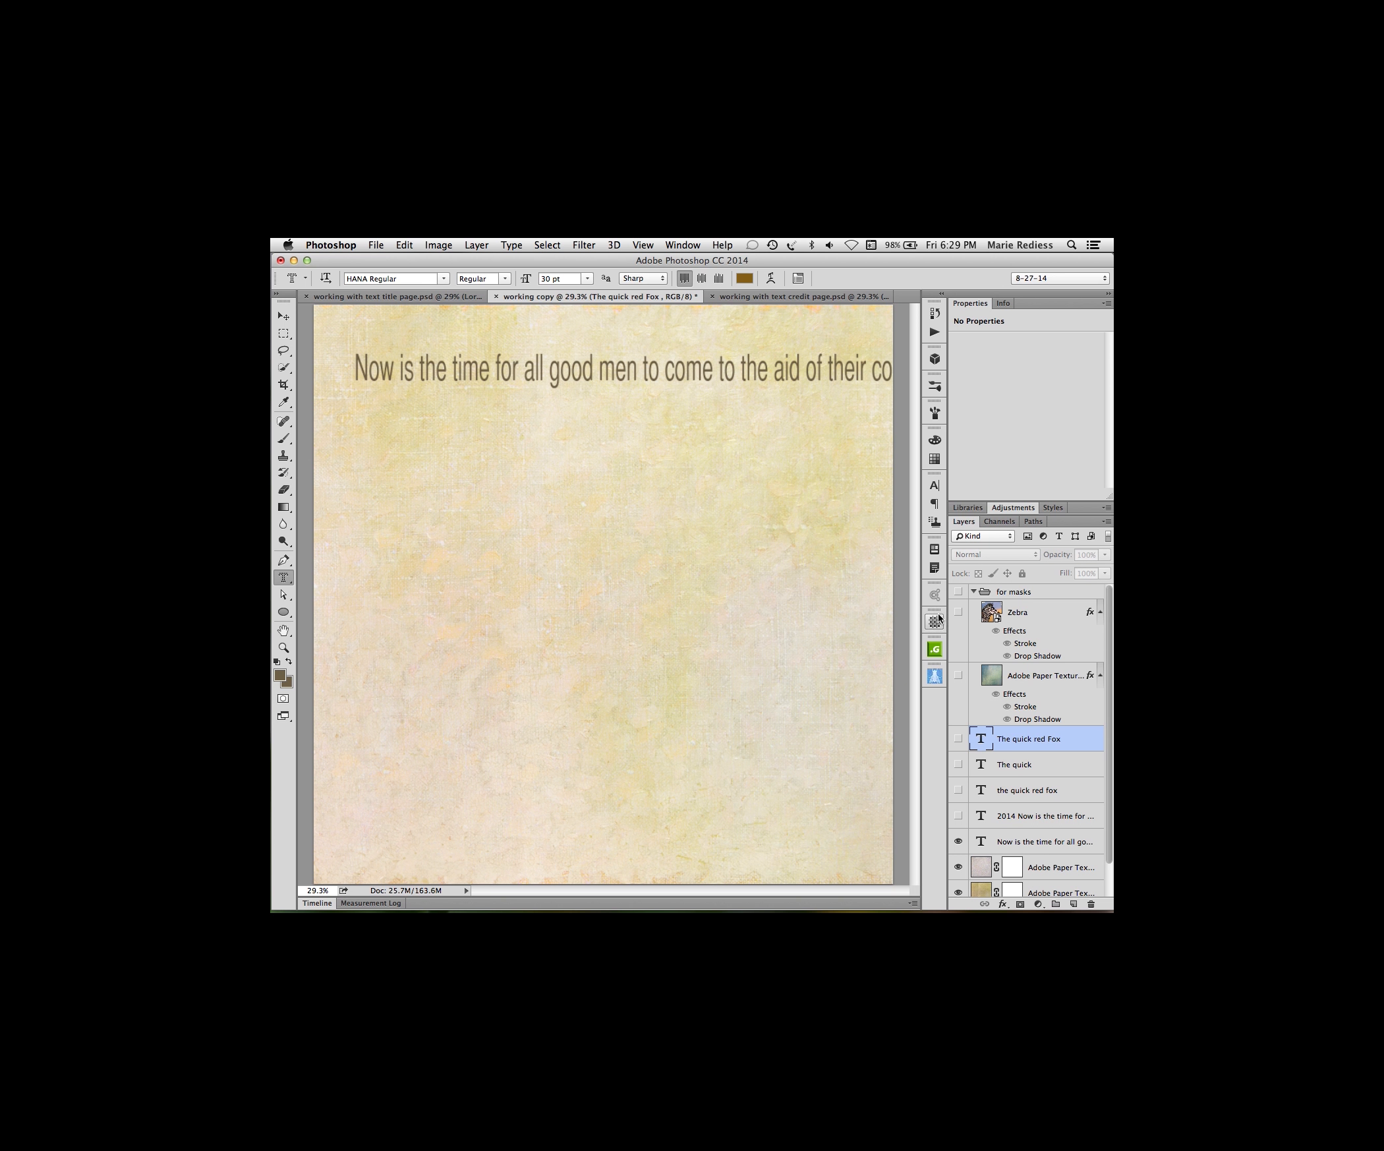
pyautogui.click(957, 612)
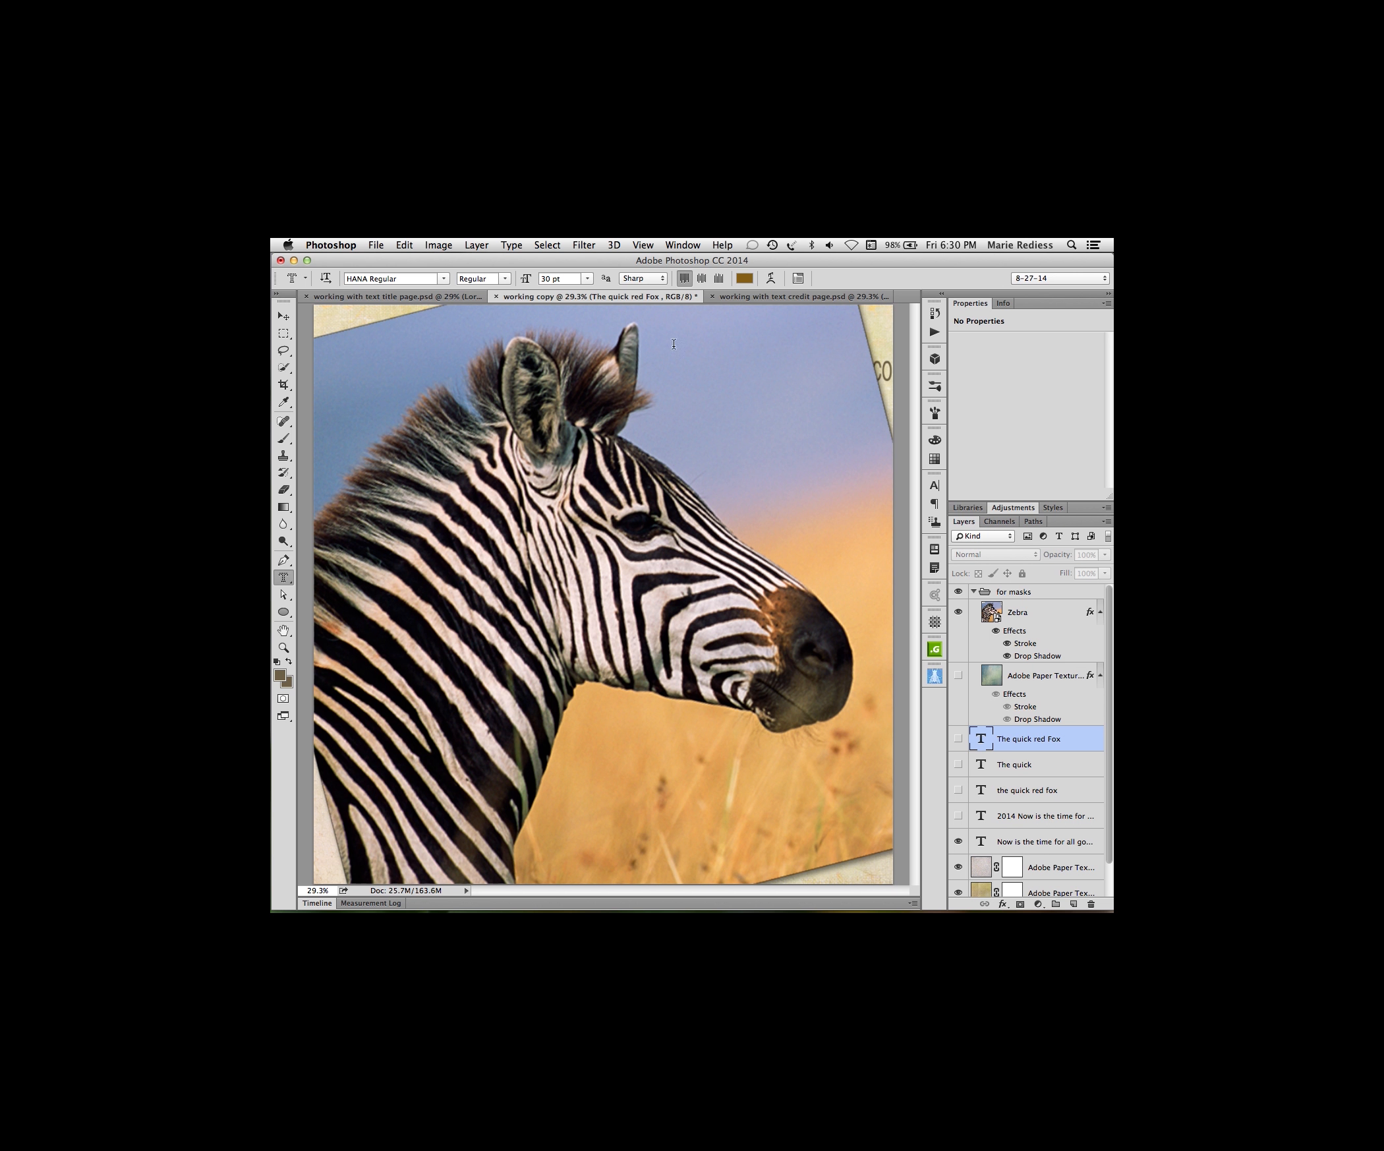
# - Set the type mask font to Blackoak Std Regular at 72 pt
pyautogui.click(443, 279)
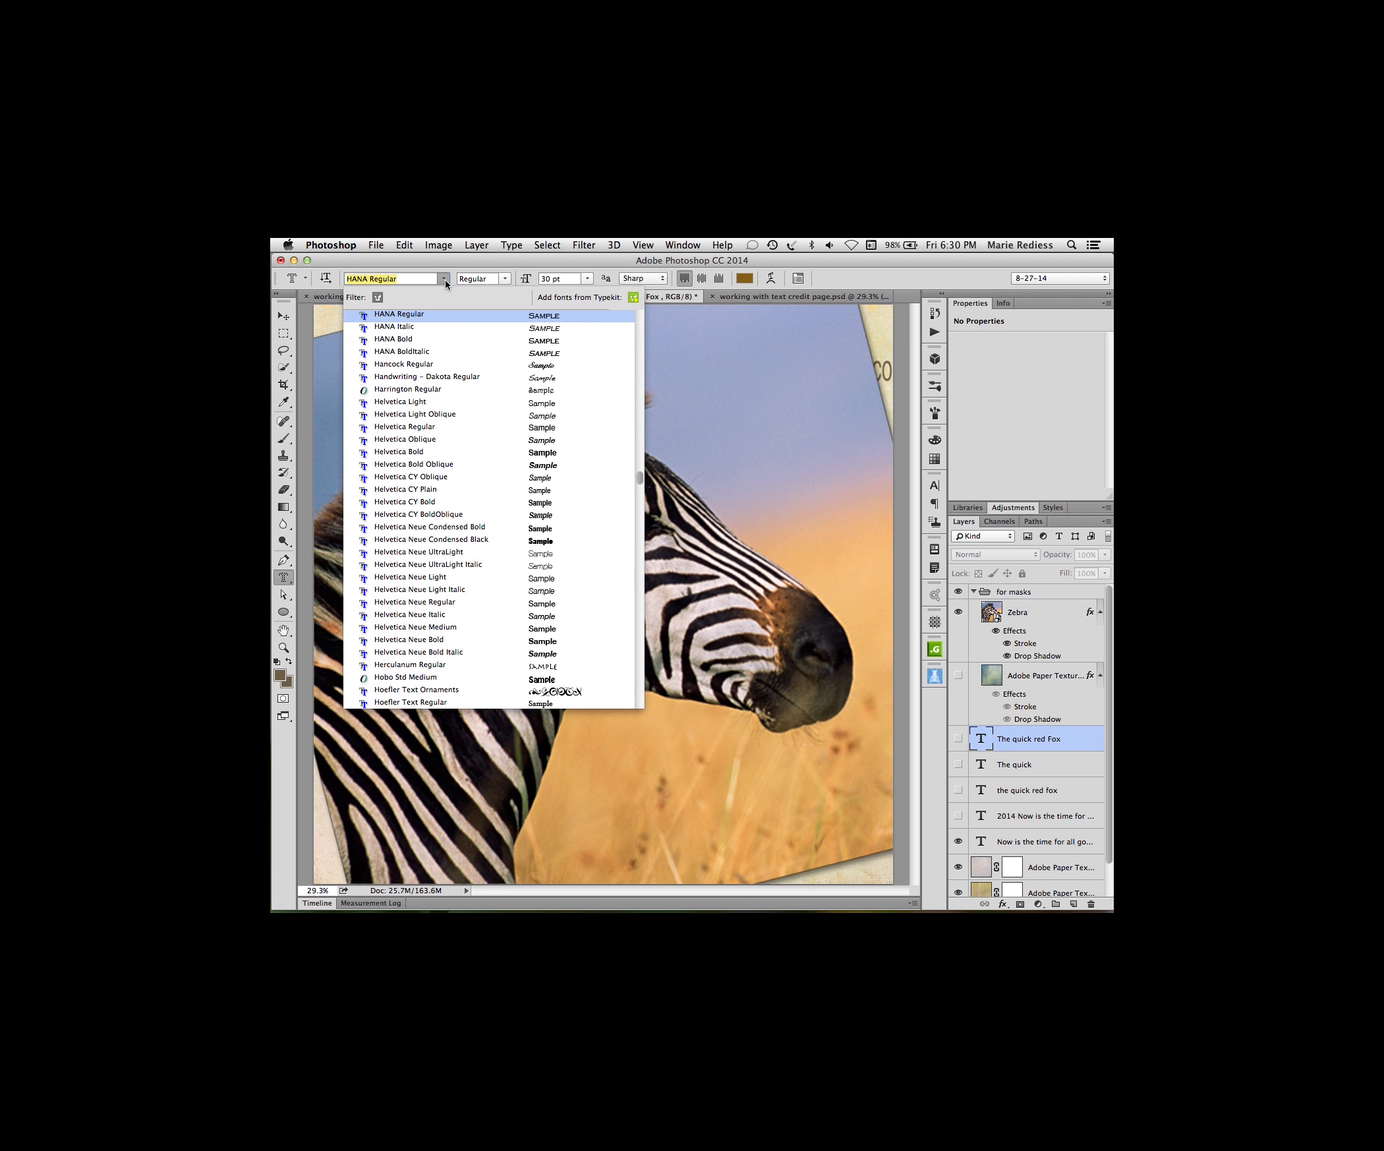
pyautogui.moveTo(639, 484); pyautogui.dragTo(640, 468)
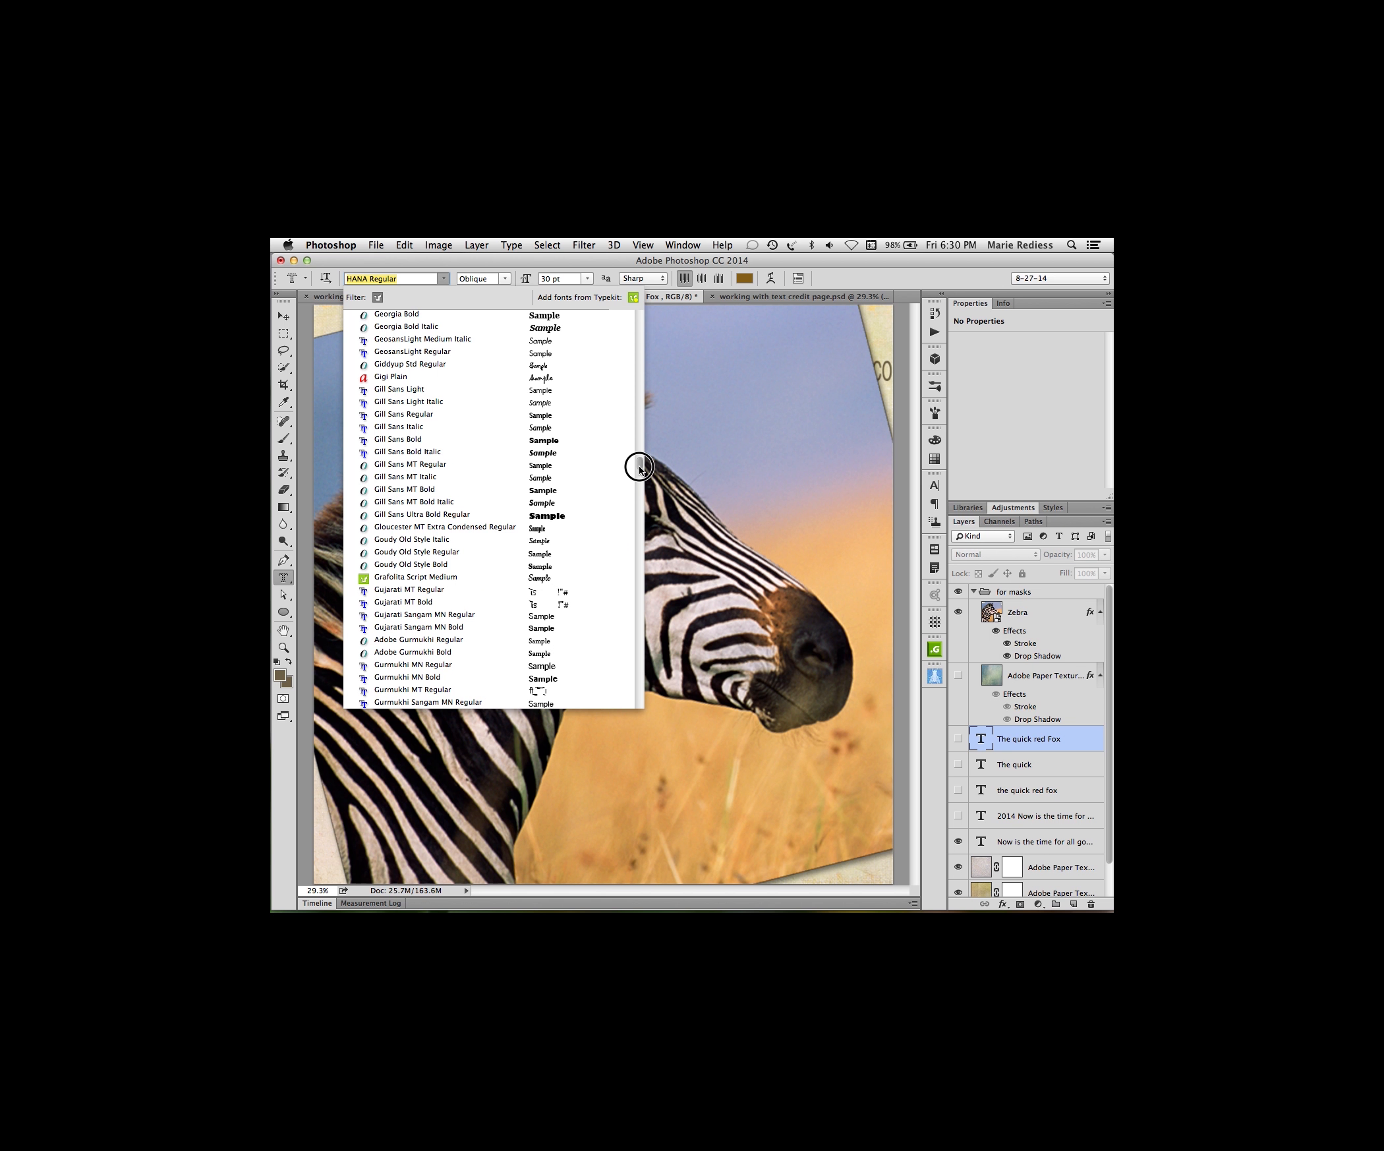
pyautogui.moveTo(639, 468); pyautogui.dragTo(623, 398)
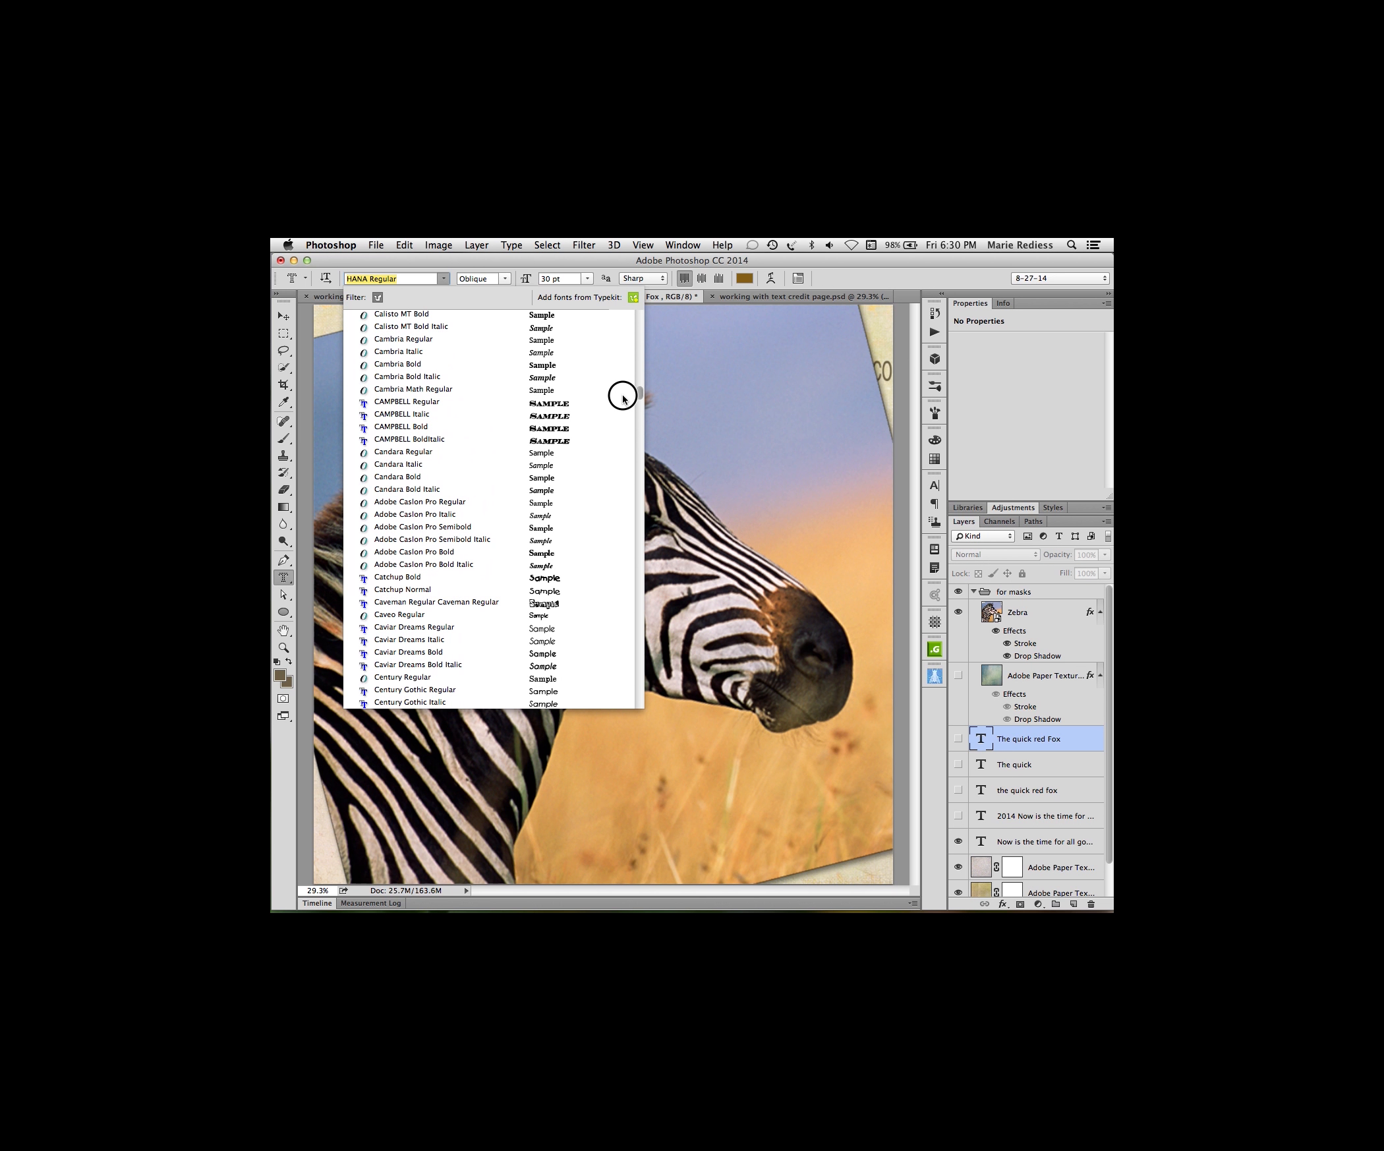
pyautogui.moveTo(623, 397); pyautogui.dragTo(615, 369)
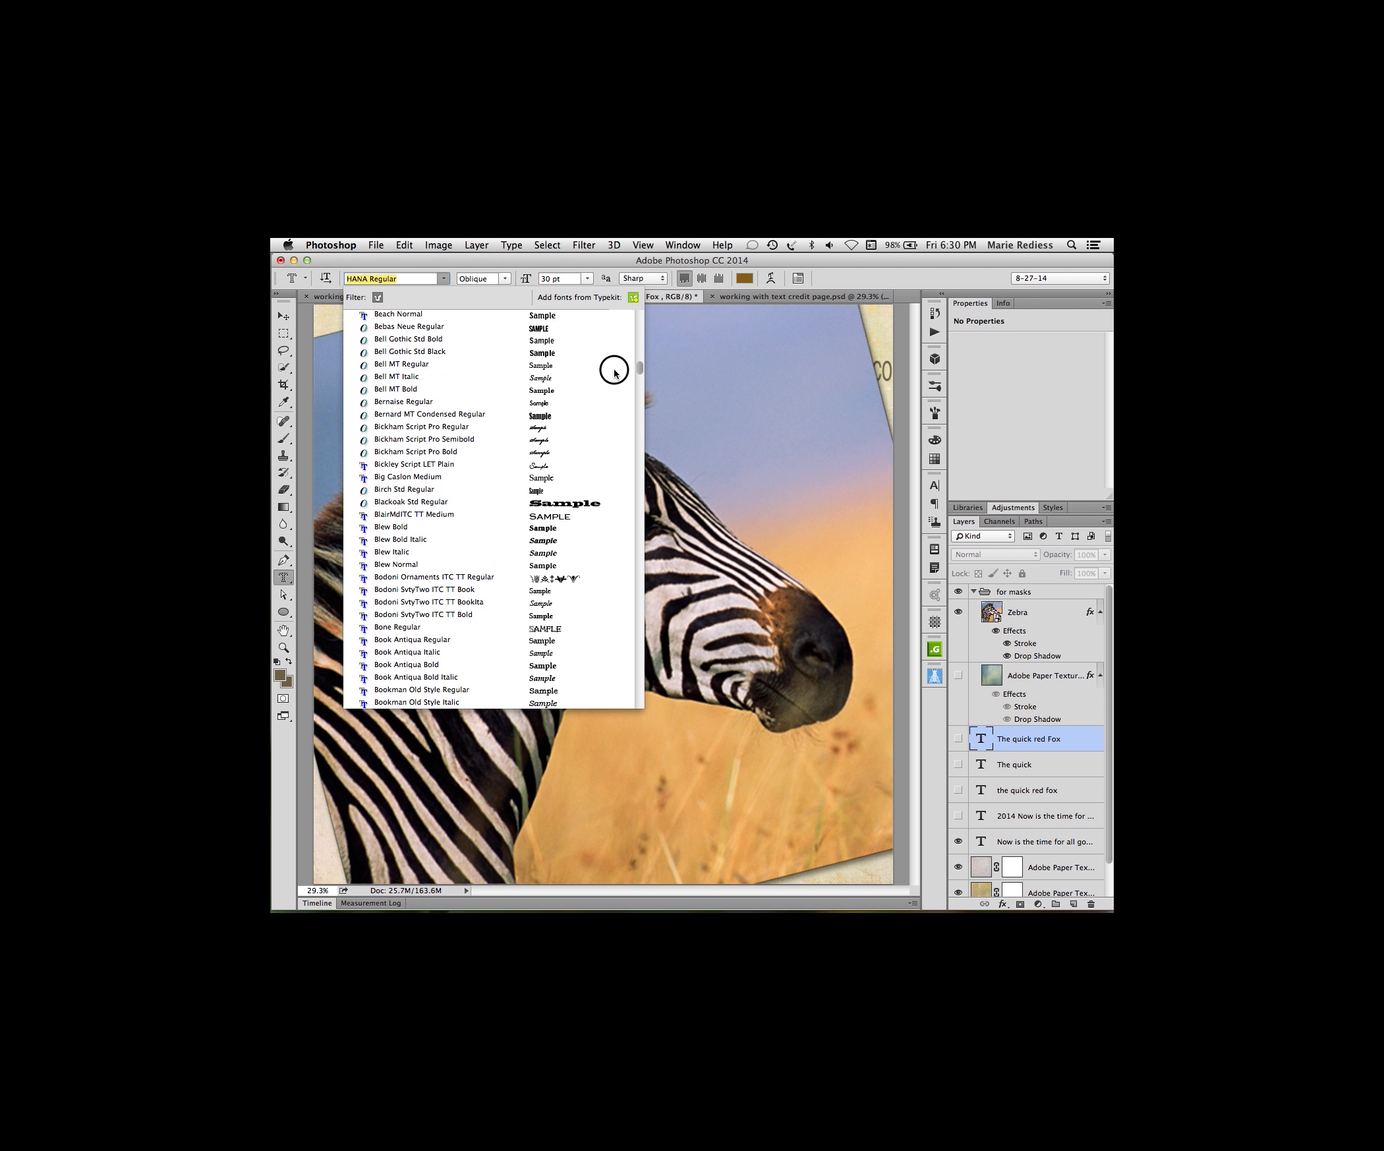
pyautogui.click(554, 503)
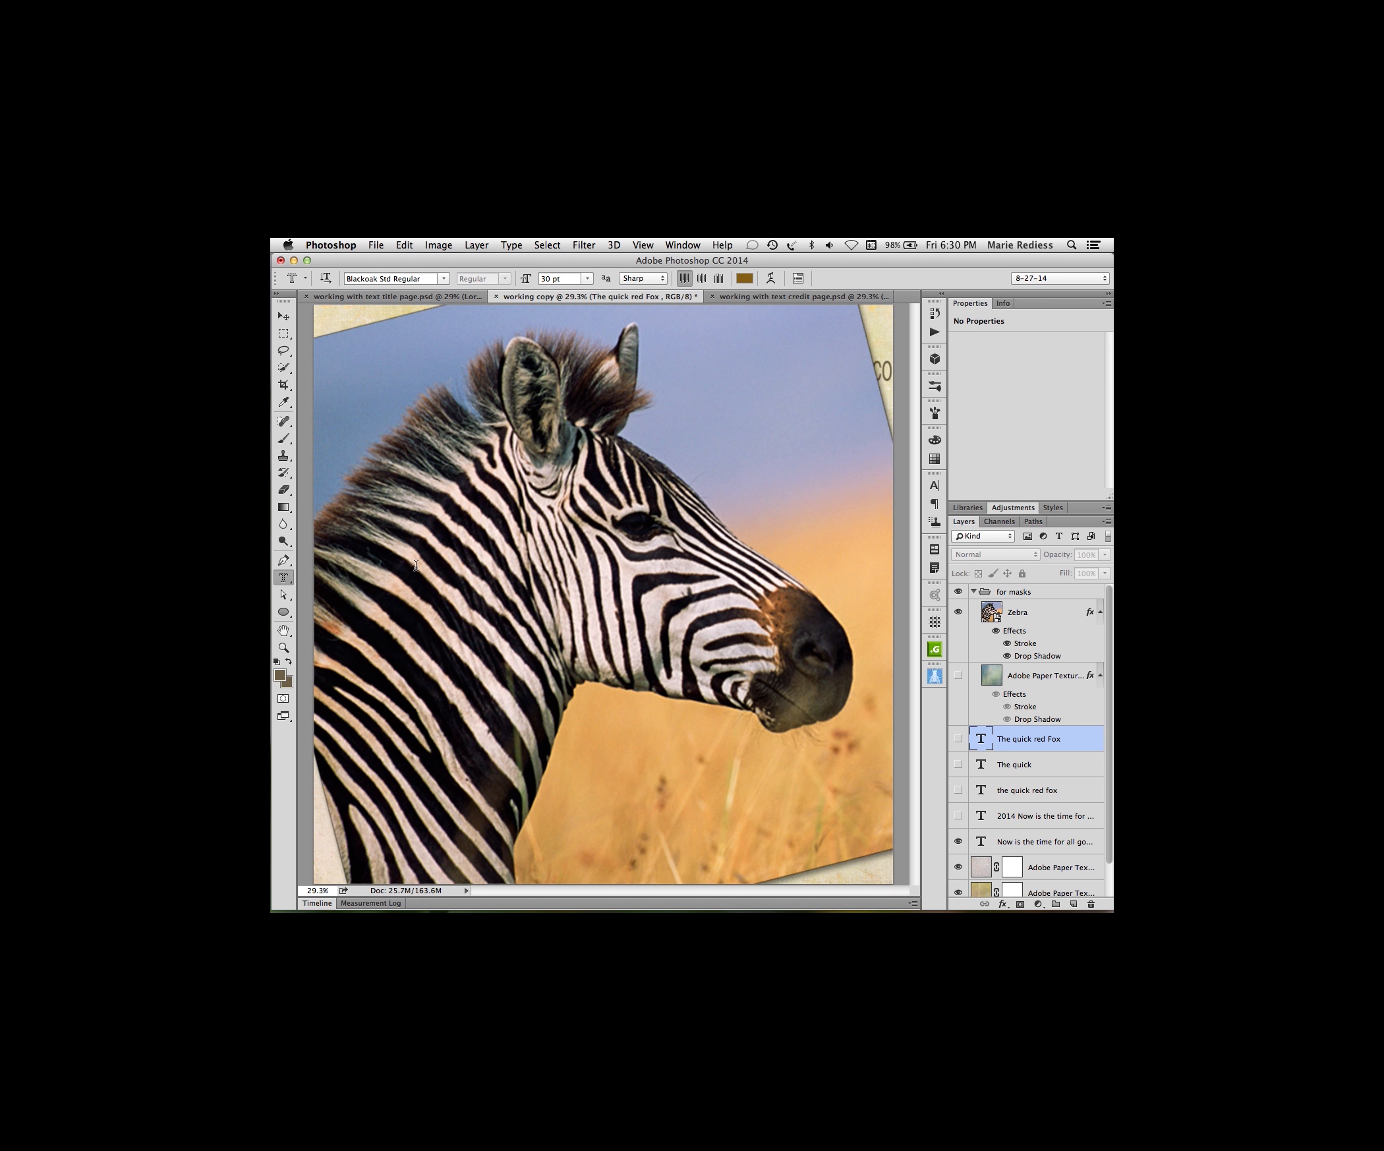
pyautogui.click(586, 278)
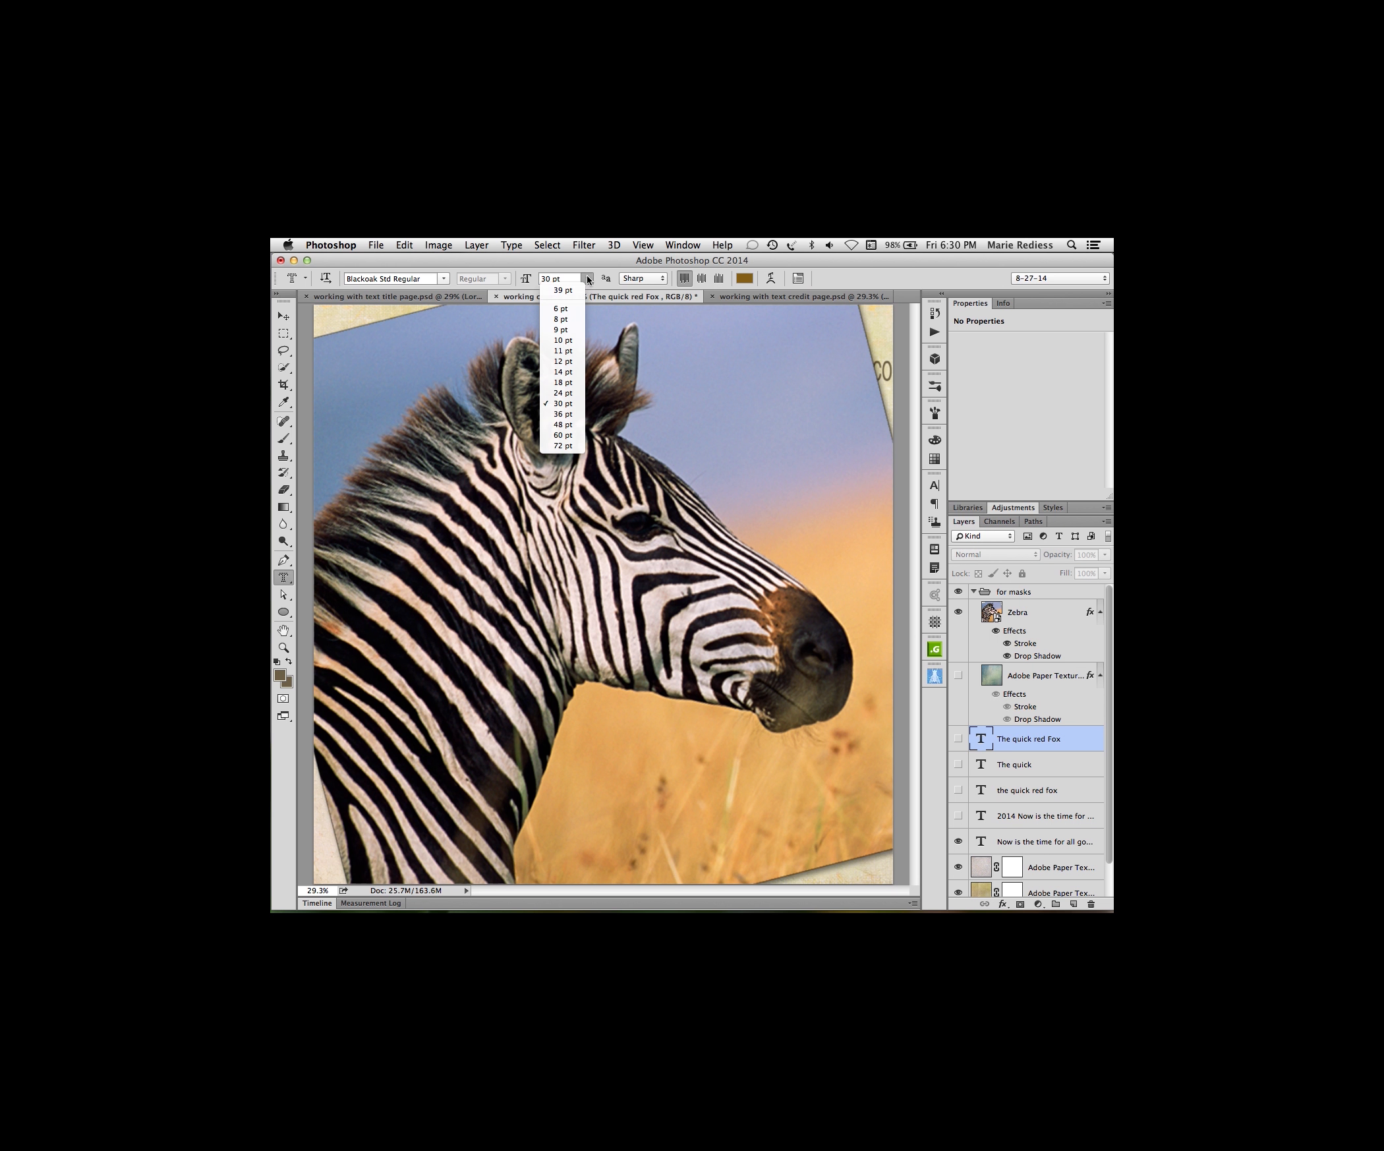
pyautogui.click(573, 446)
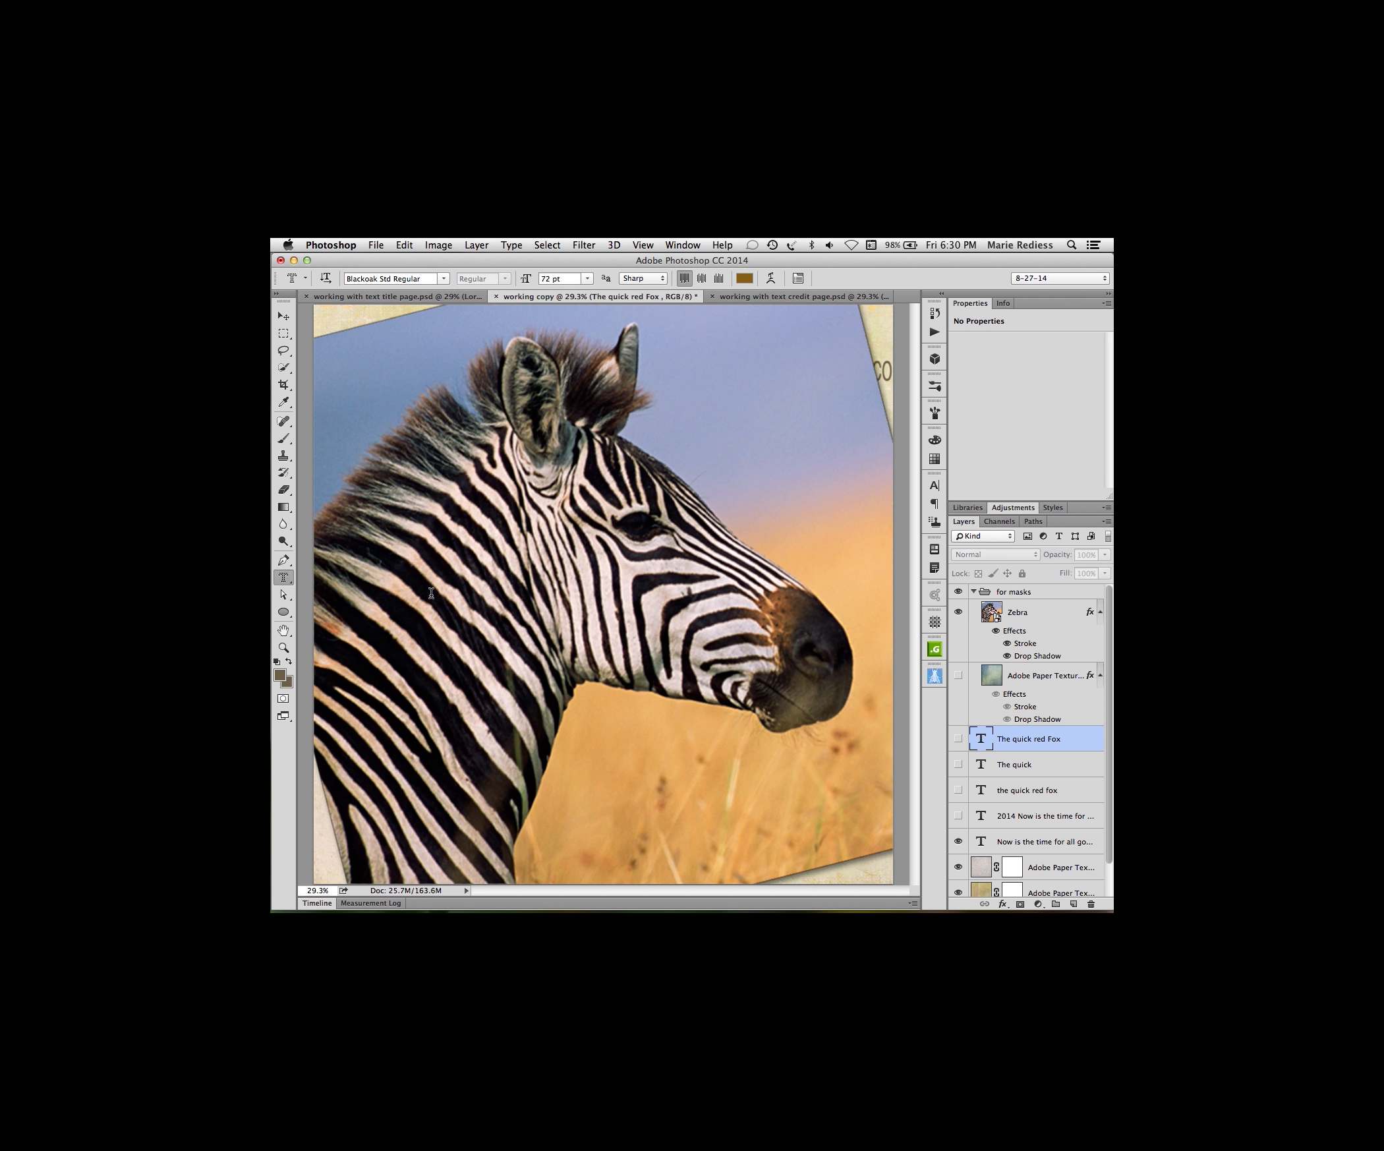
# - Place horizontal type mask text reading "Zebra" on the zebra's neck
pyautogui.click(406, 563)
pyautogui.write('Ze')
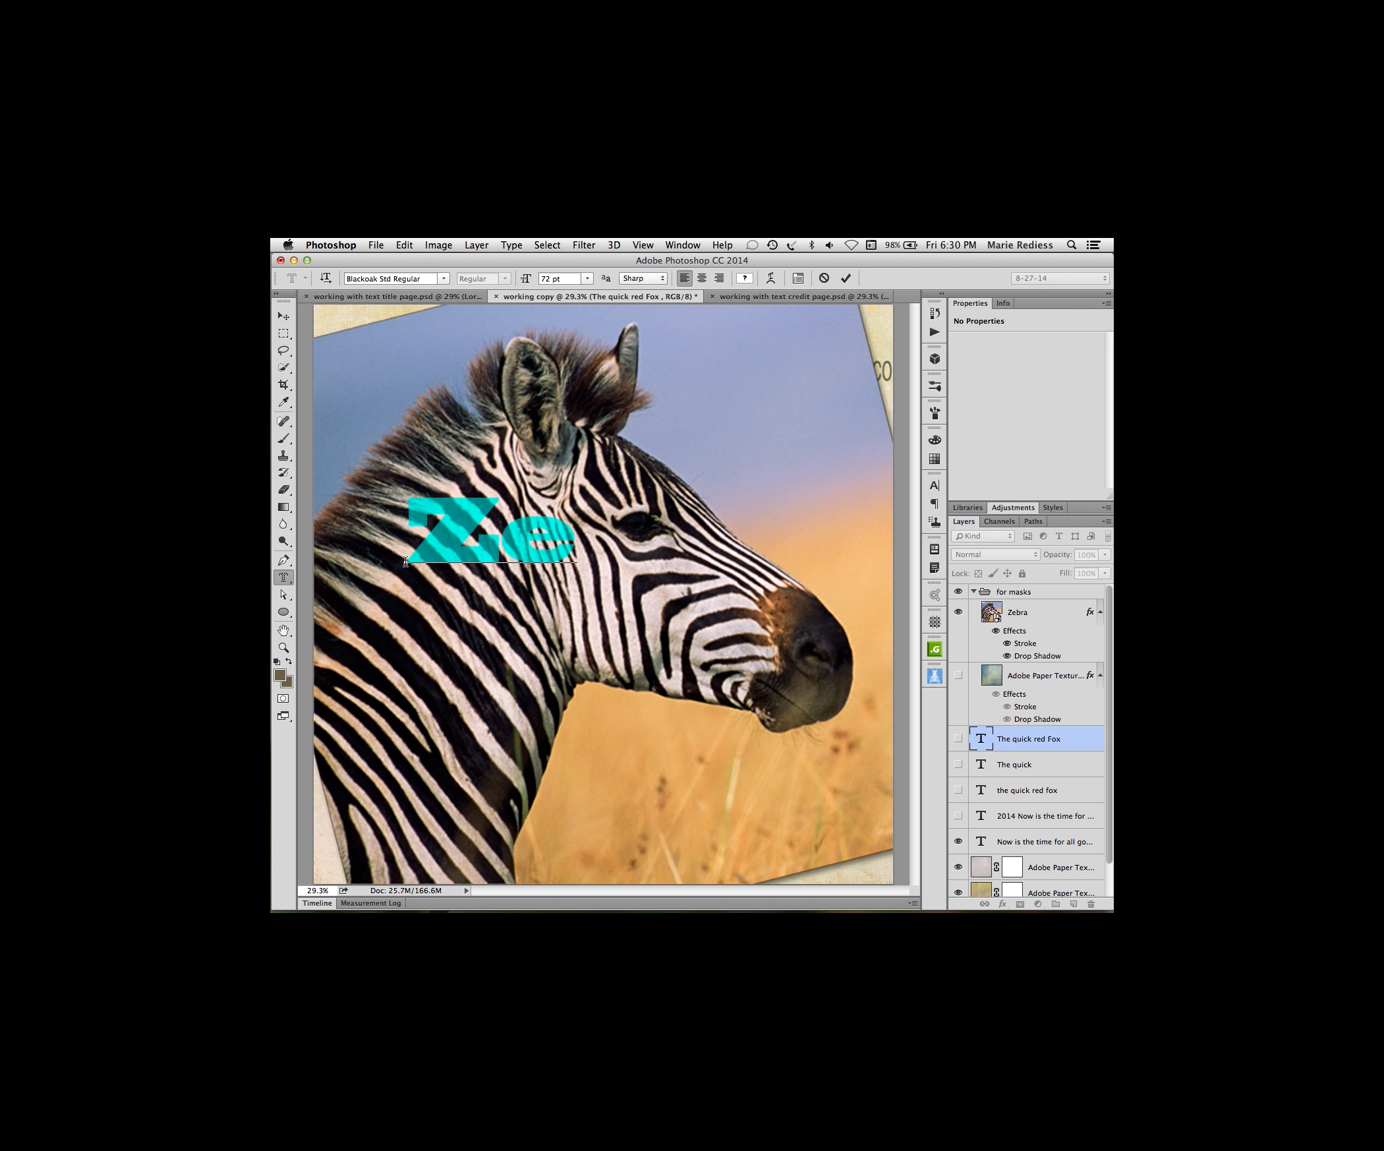
pyautogui.press('BackSpace')
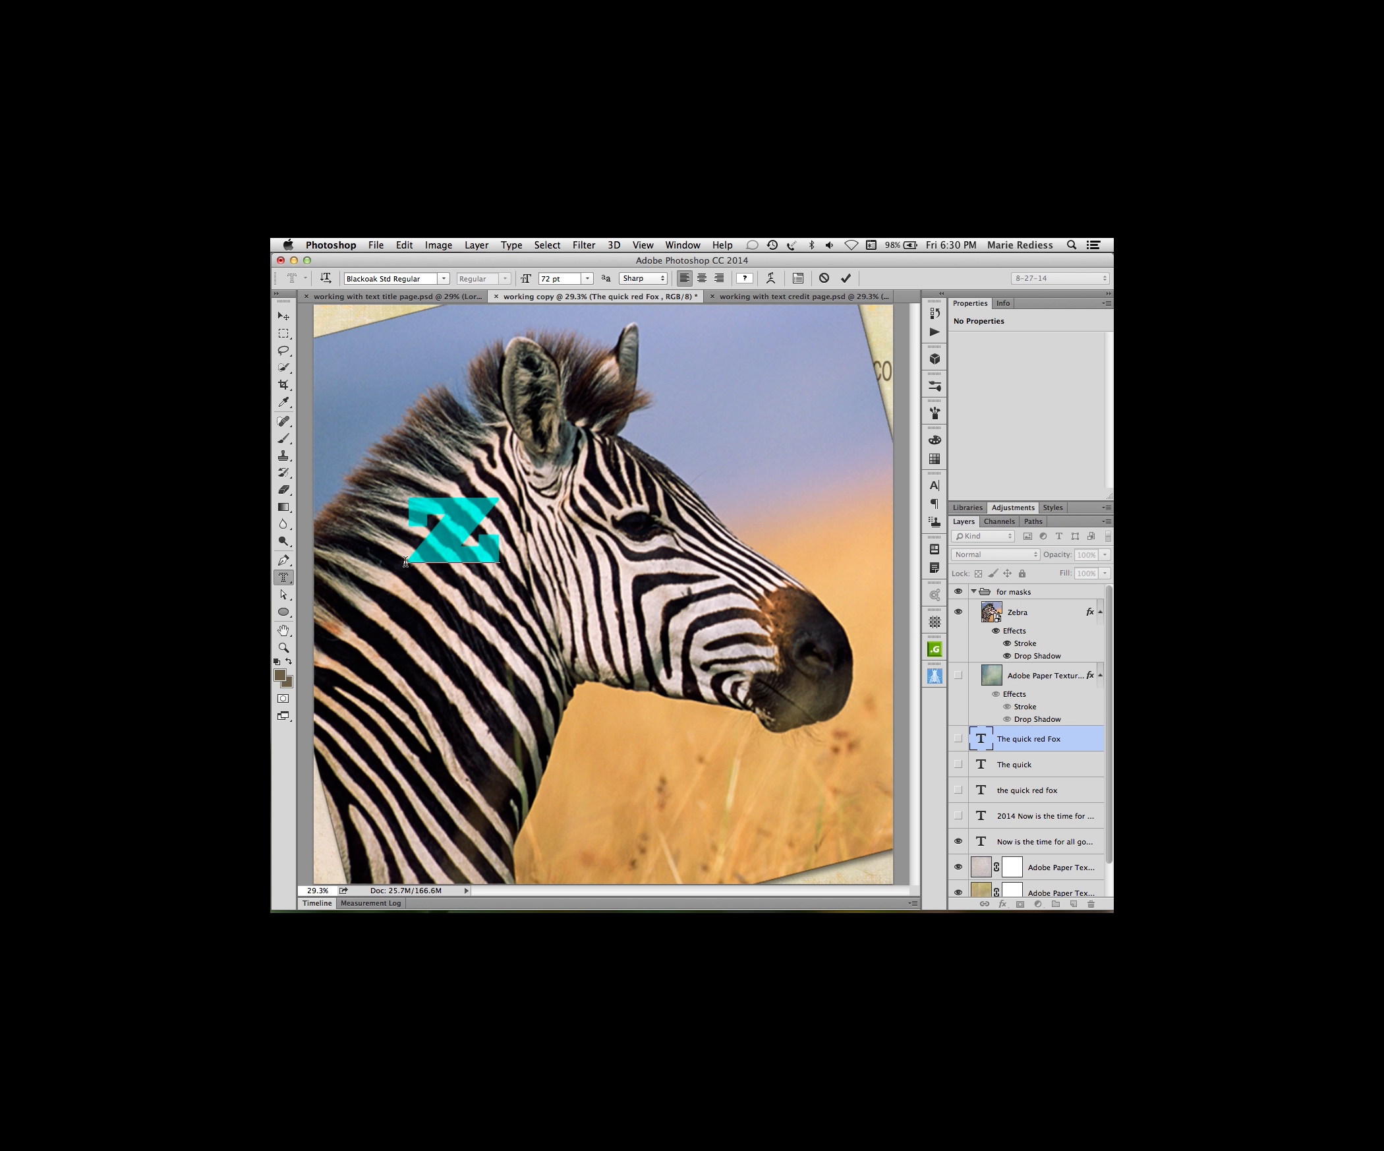
pyautogui.write('e bra')
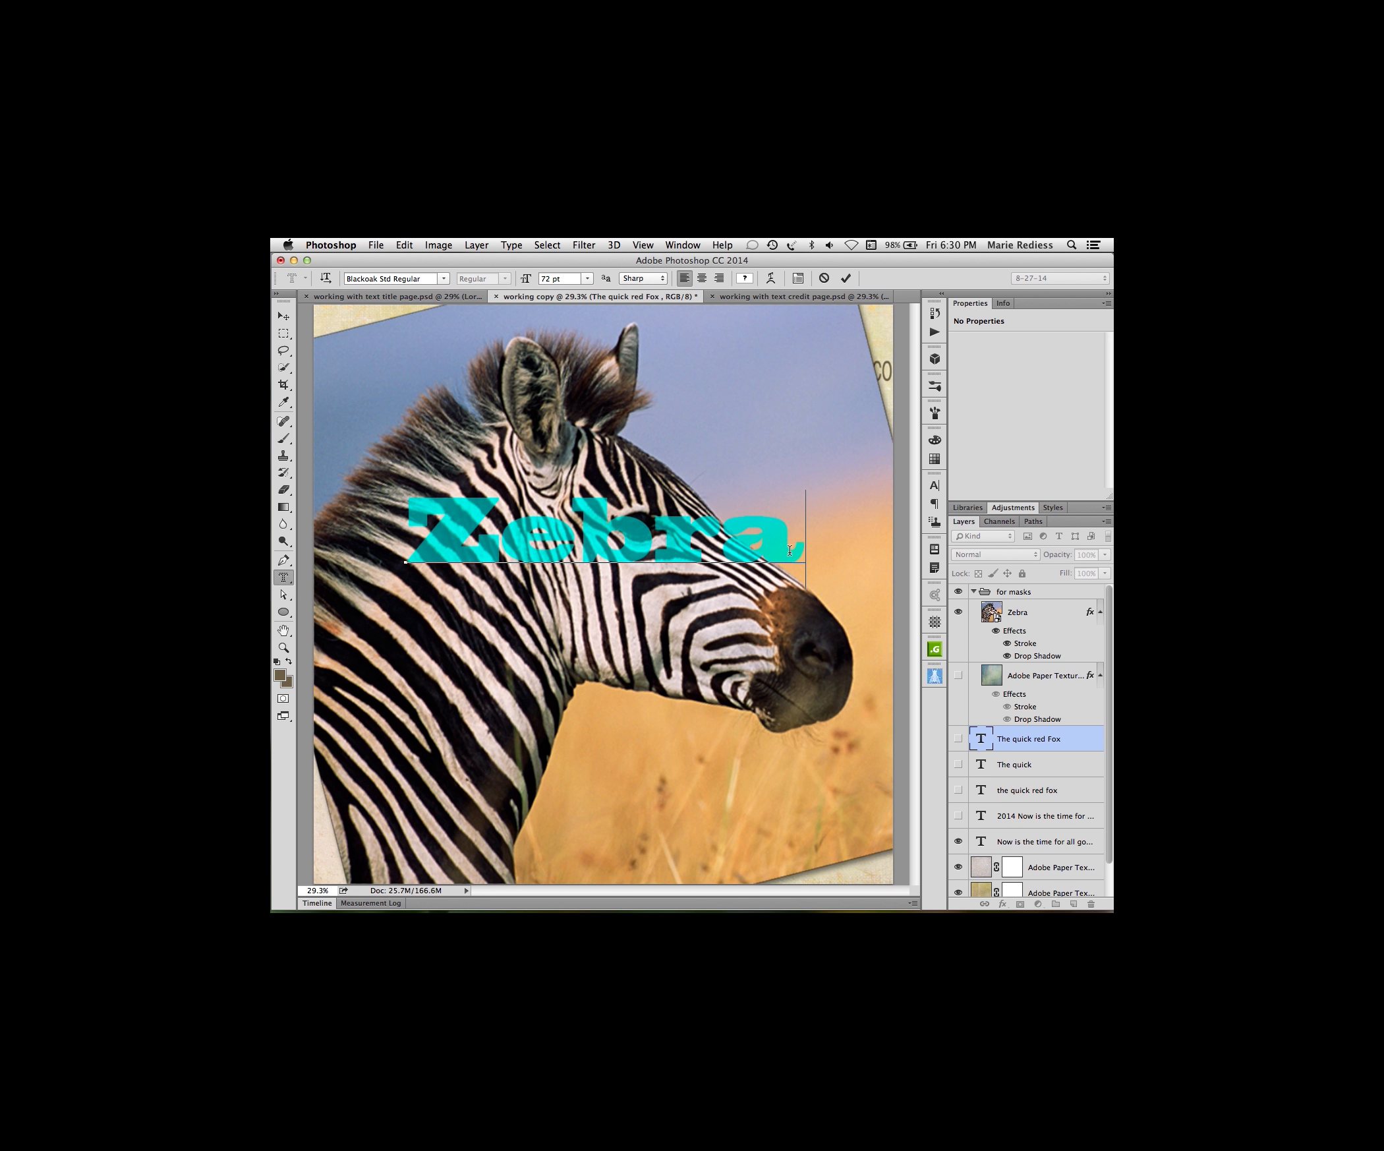
# - Set the whole mask text to All Caps with 200 tracking, and move it so the full word lies across the zebra photo
pyautogui.moveTo(799, 546); pyautogui.dragTo(393, 562)
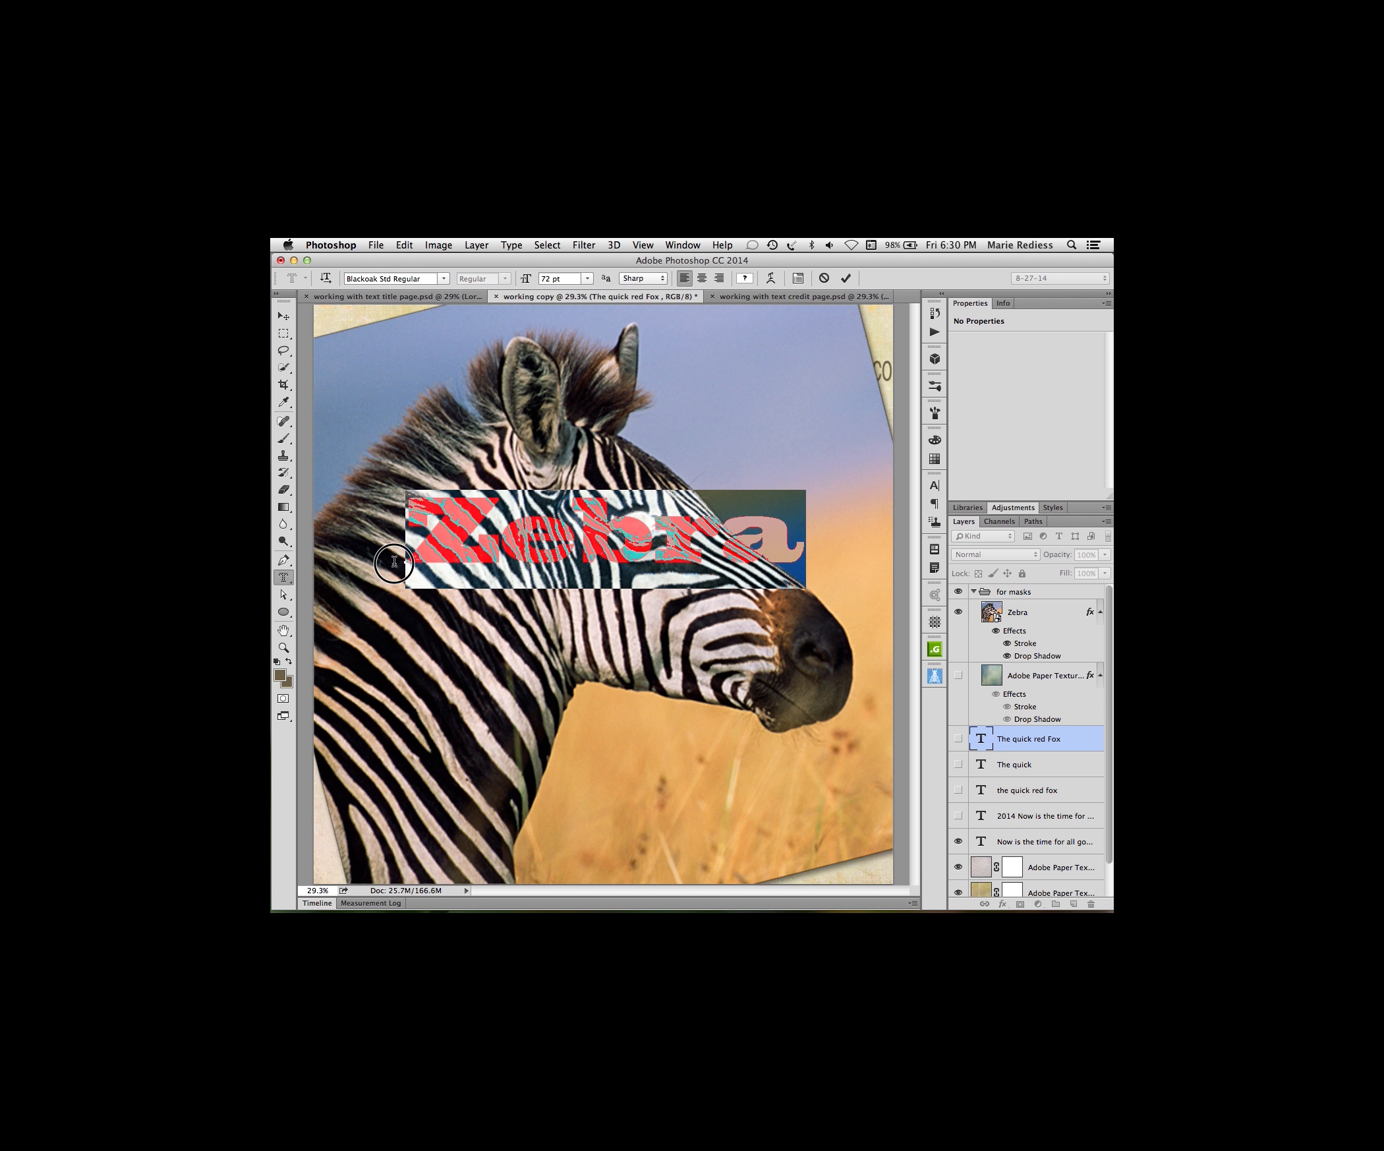
pyautogui.click(933, 487)
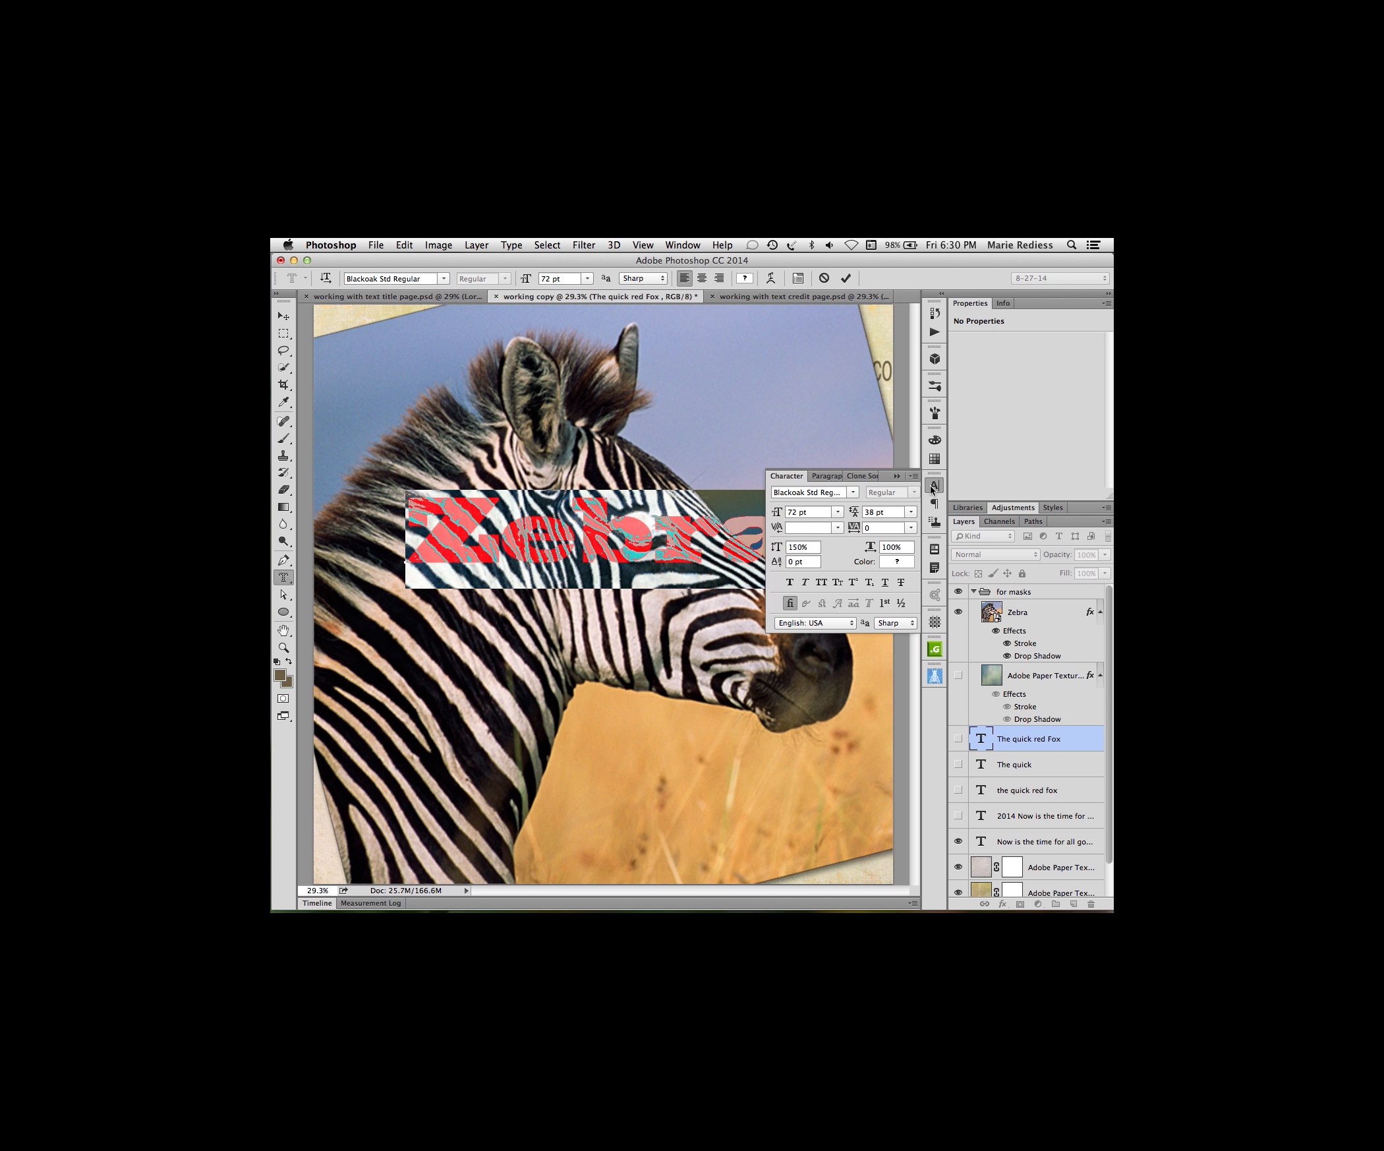
pyautogui.click(822, 583)
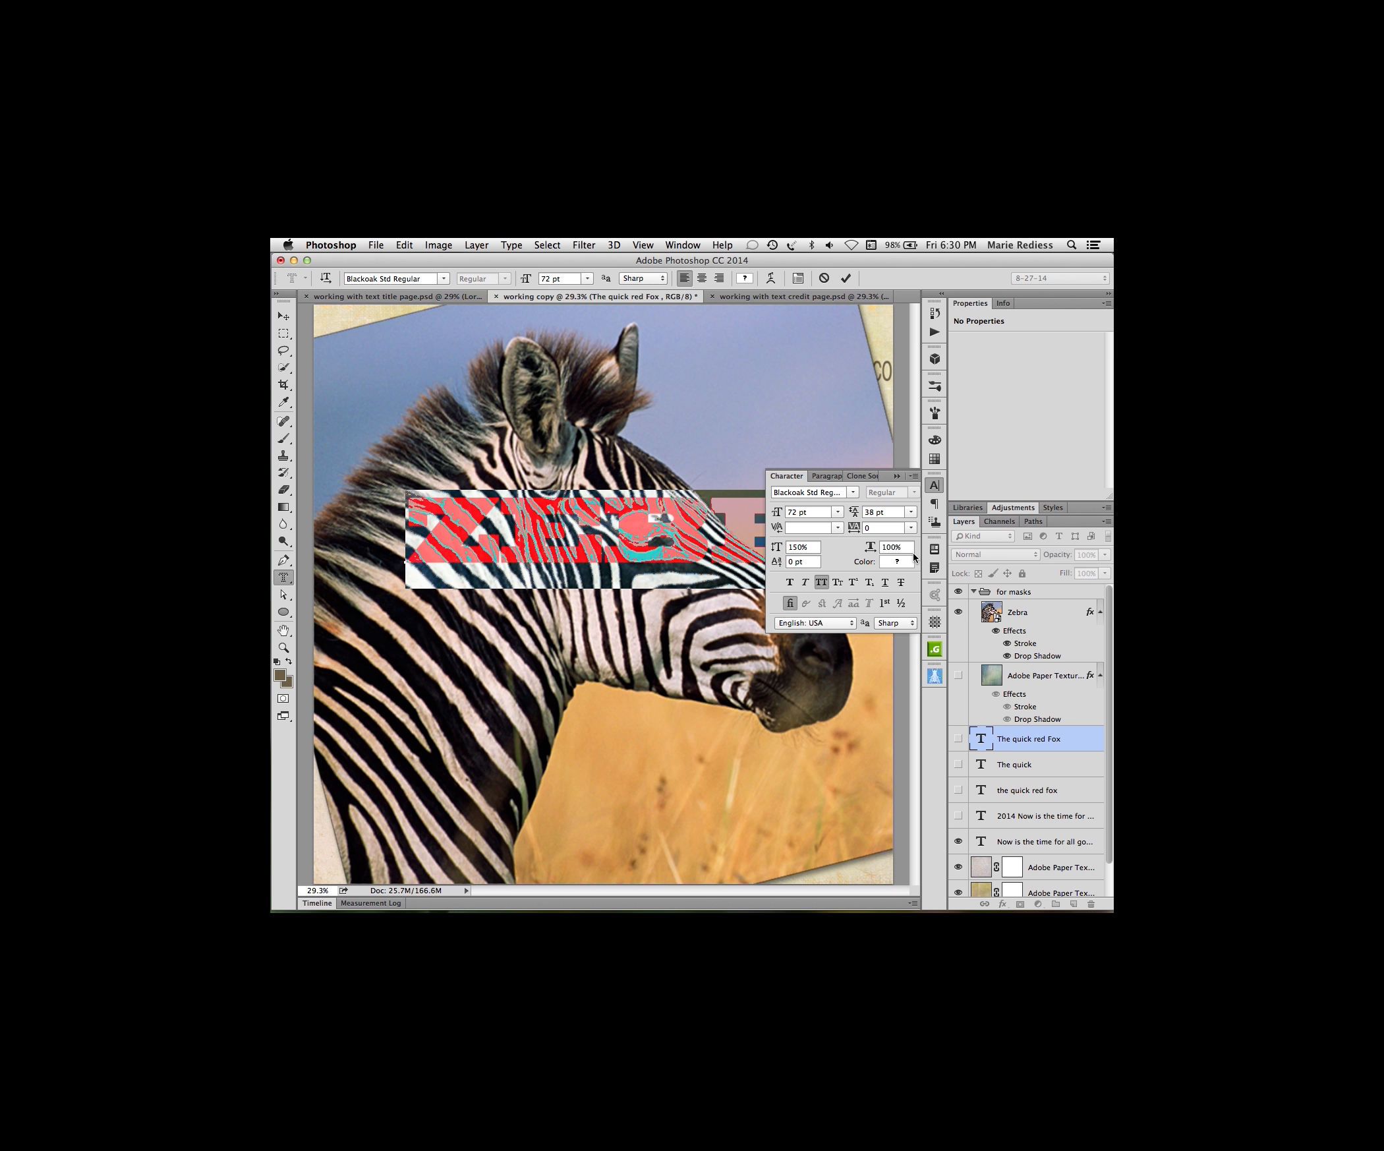
pyautogui.moveTo(852, 525); pyautogui.dragTo(854, 529)
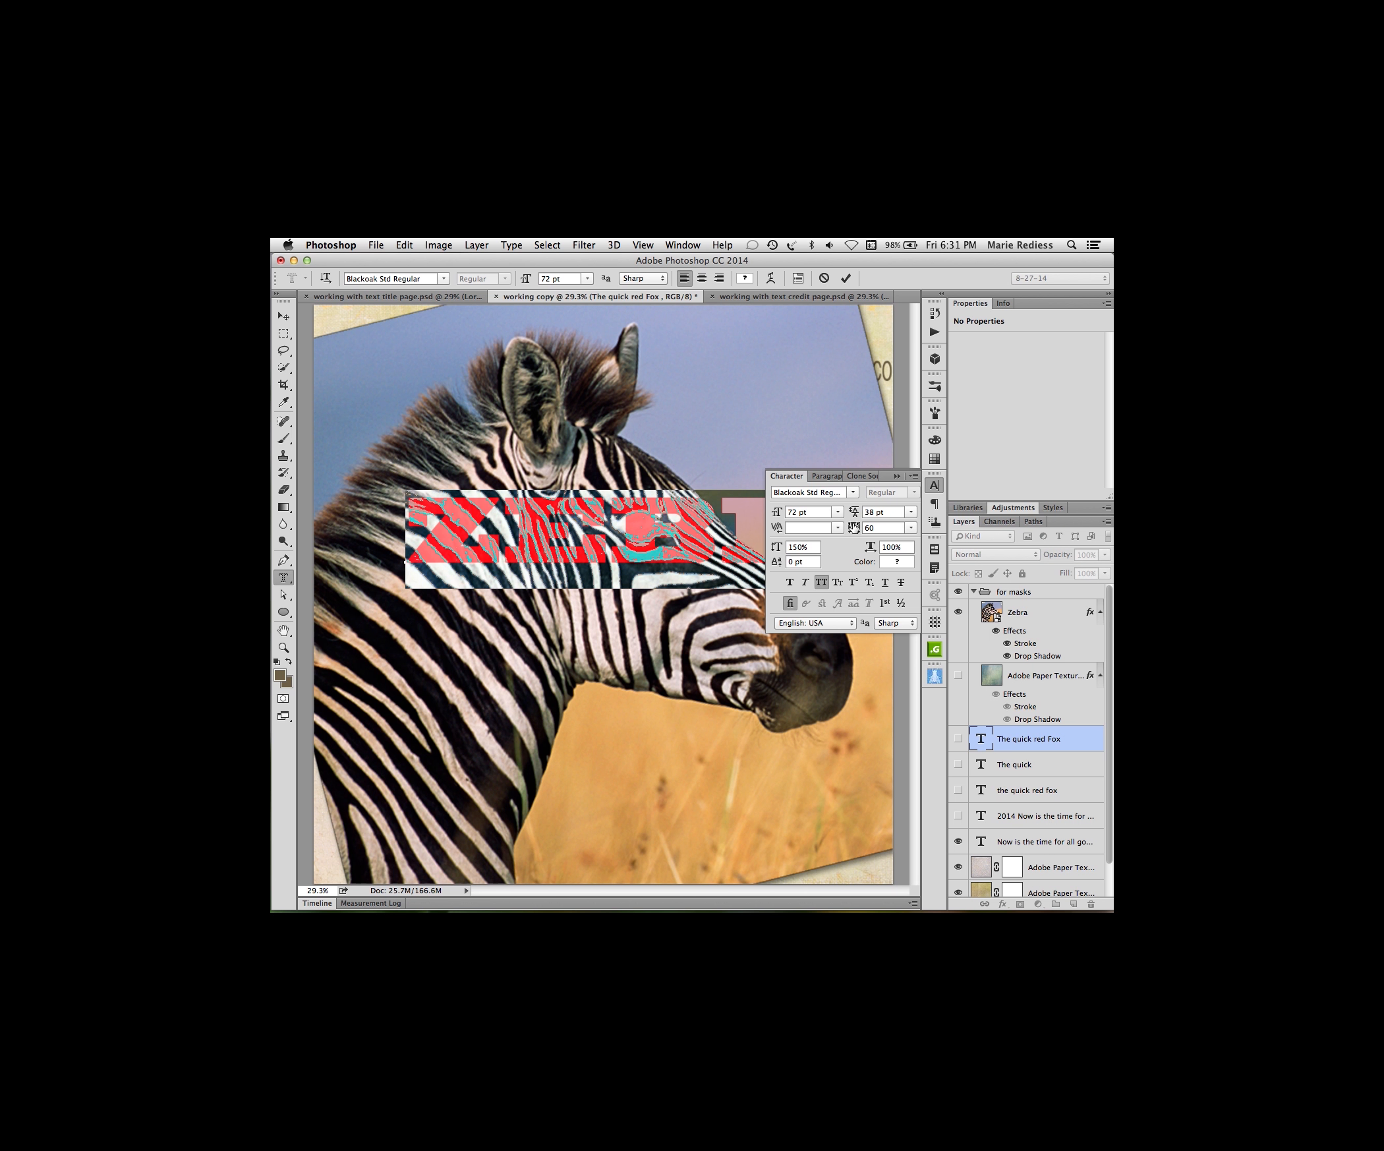
pyautogui.moveTo(854, 529); pyautogui.dragTo(858, 528)
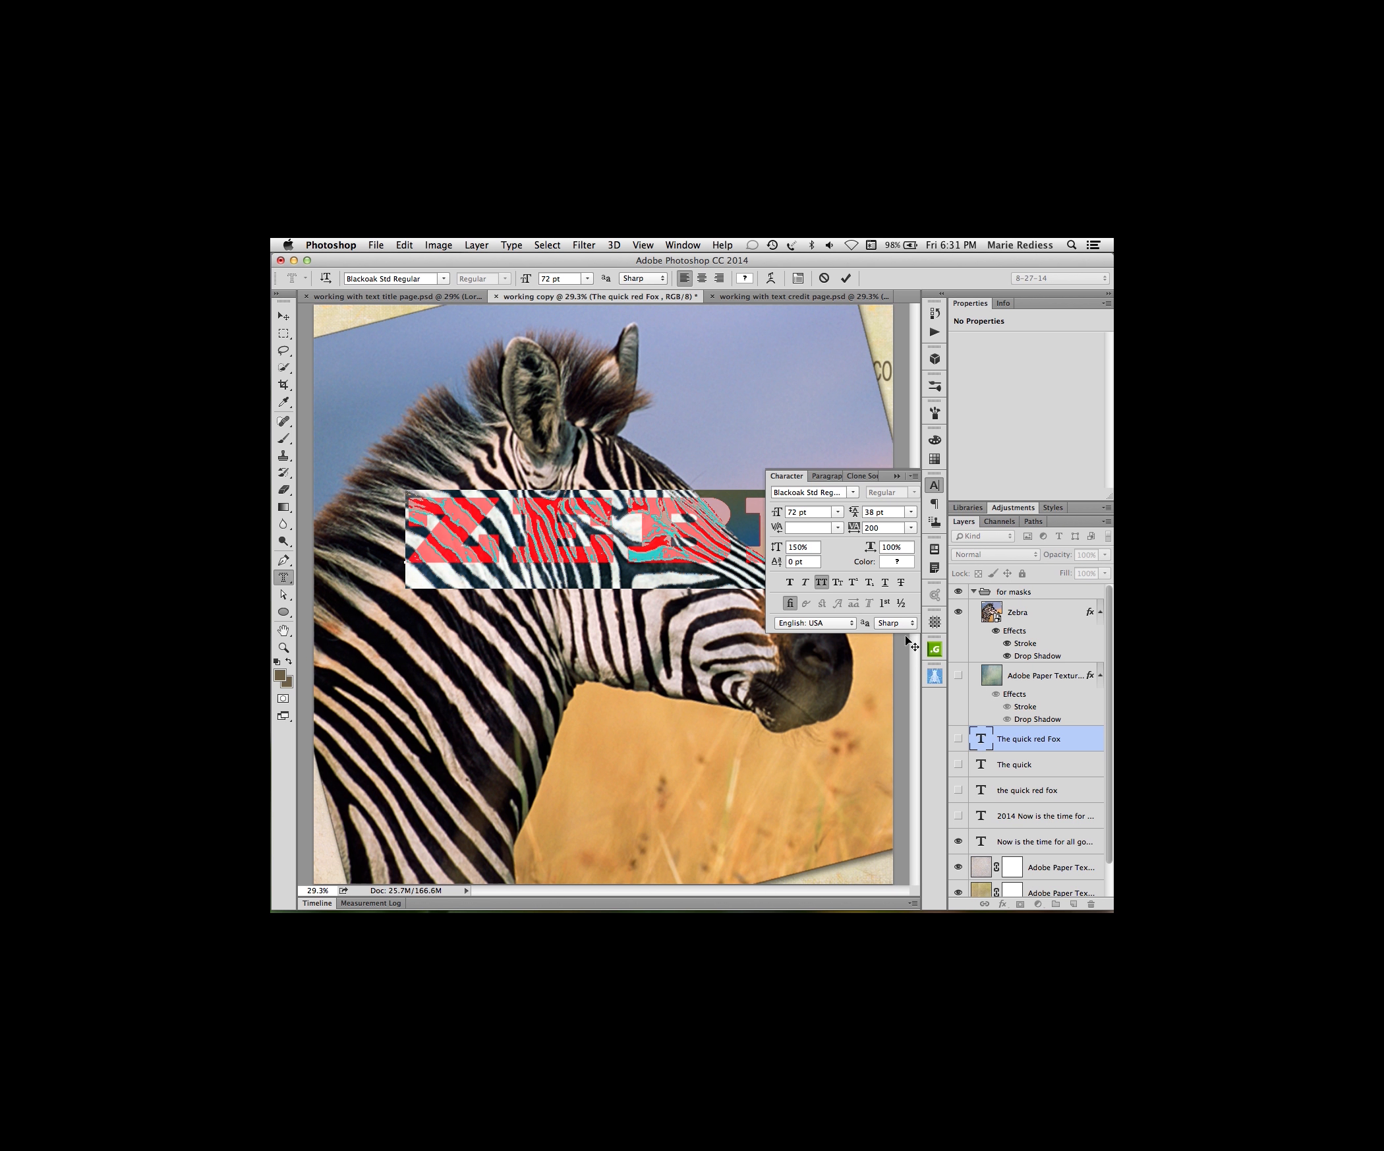
pyautogui.click(935, 485)
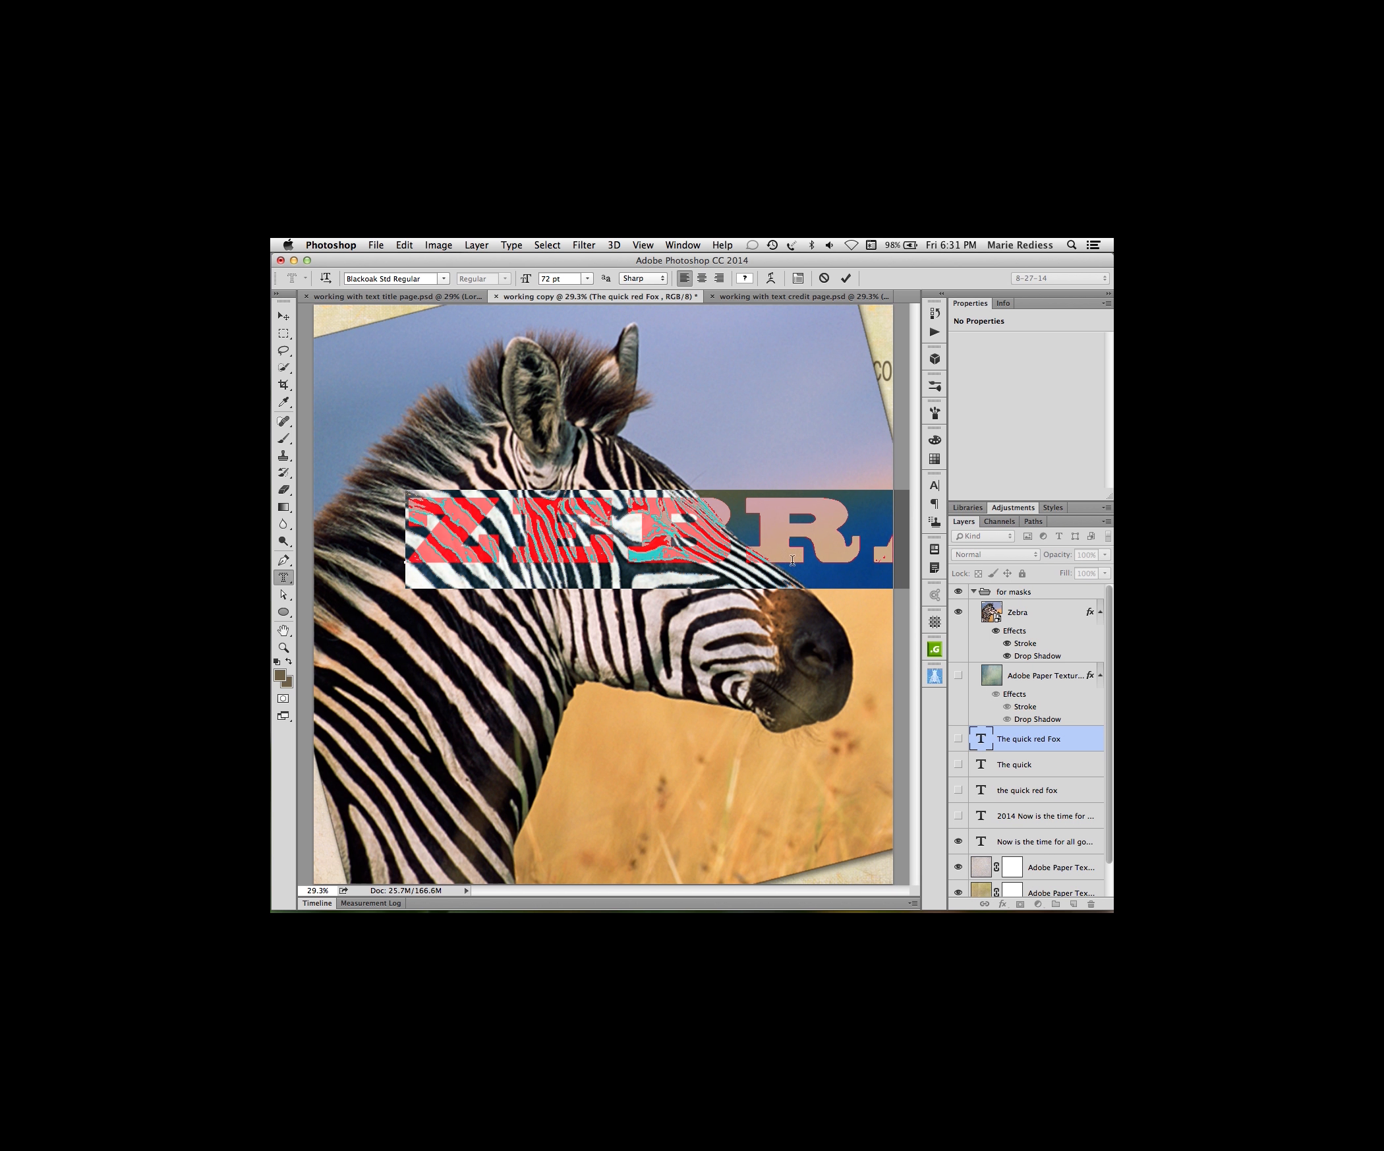
pyautogui.moveTo(722, 640); pyautogui.dragTo(634, 696)
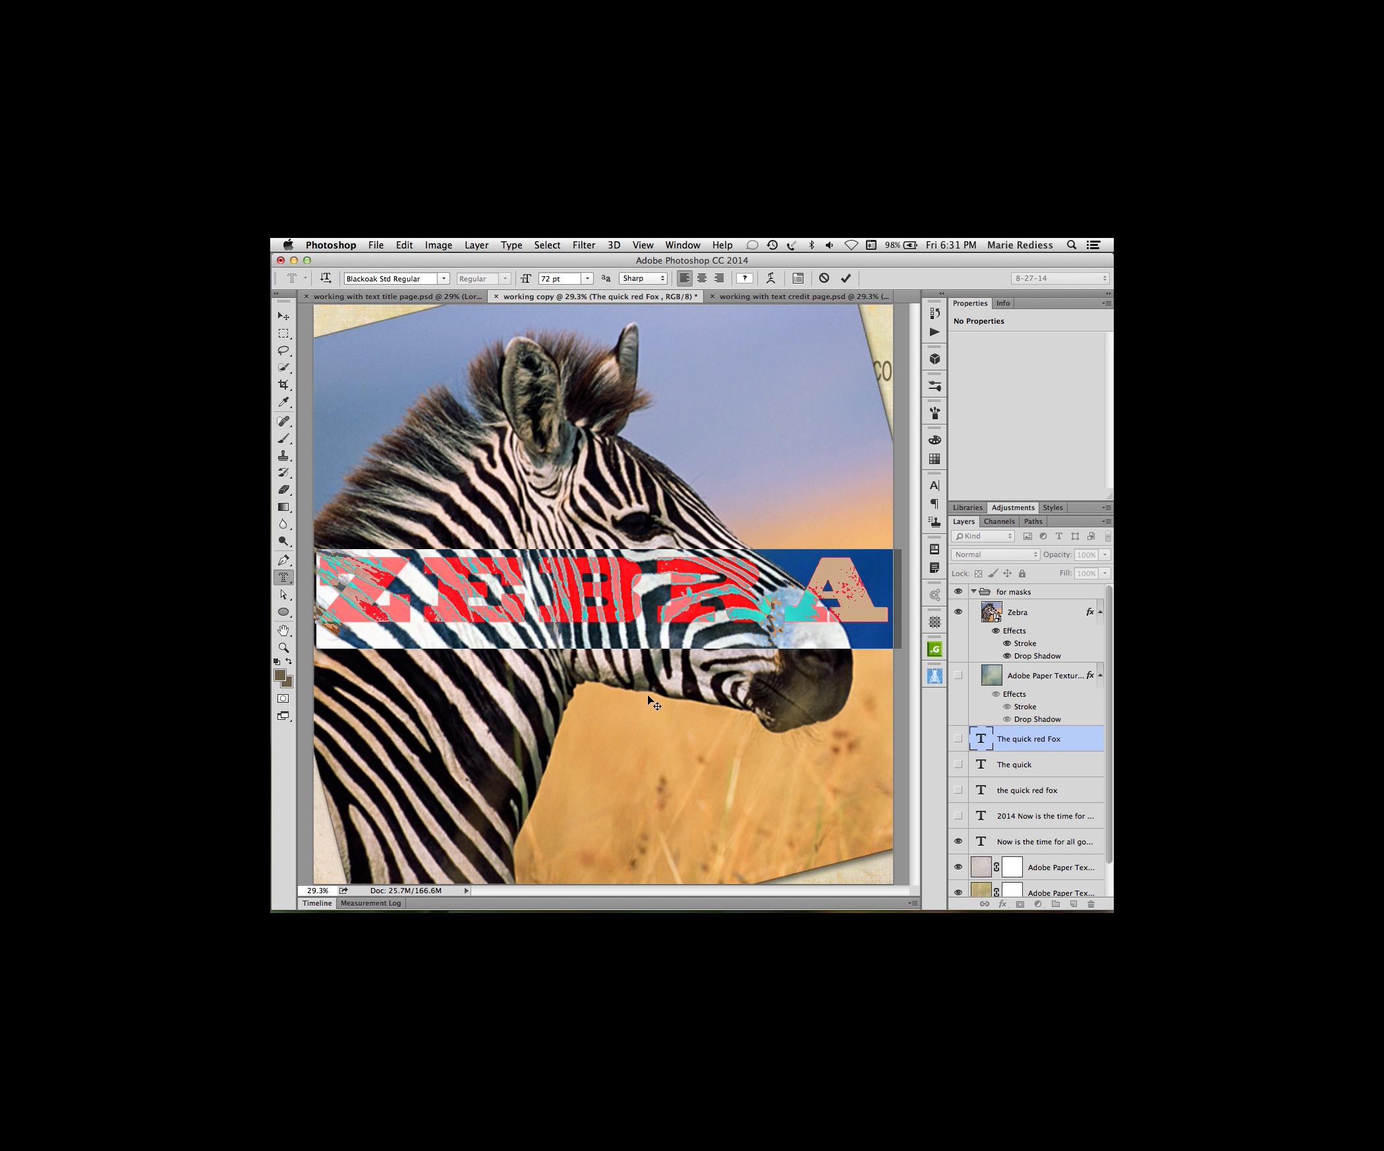
# - Scale the mask text to 75% horizontally and 200% vertically
pyautogui.click(933, 485)
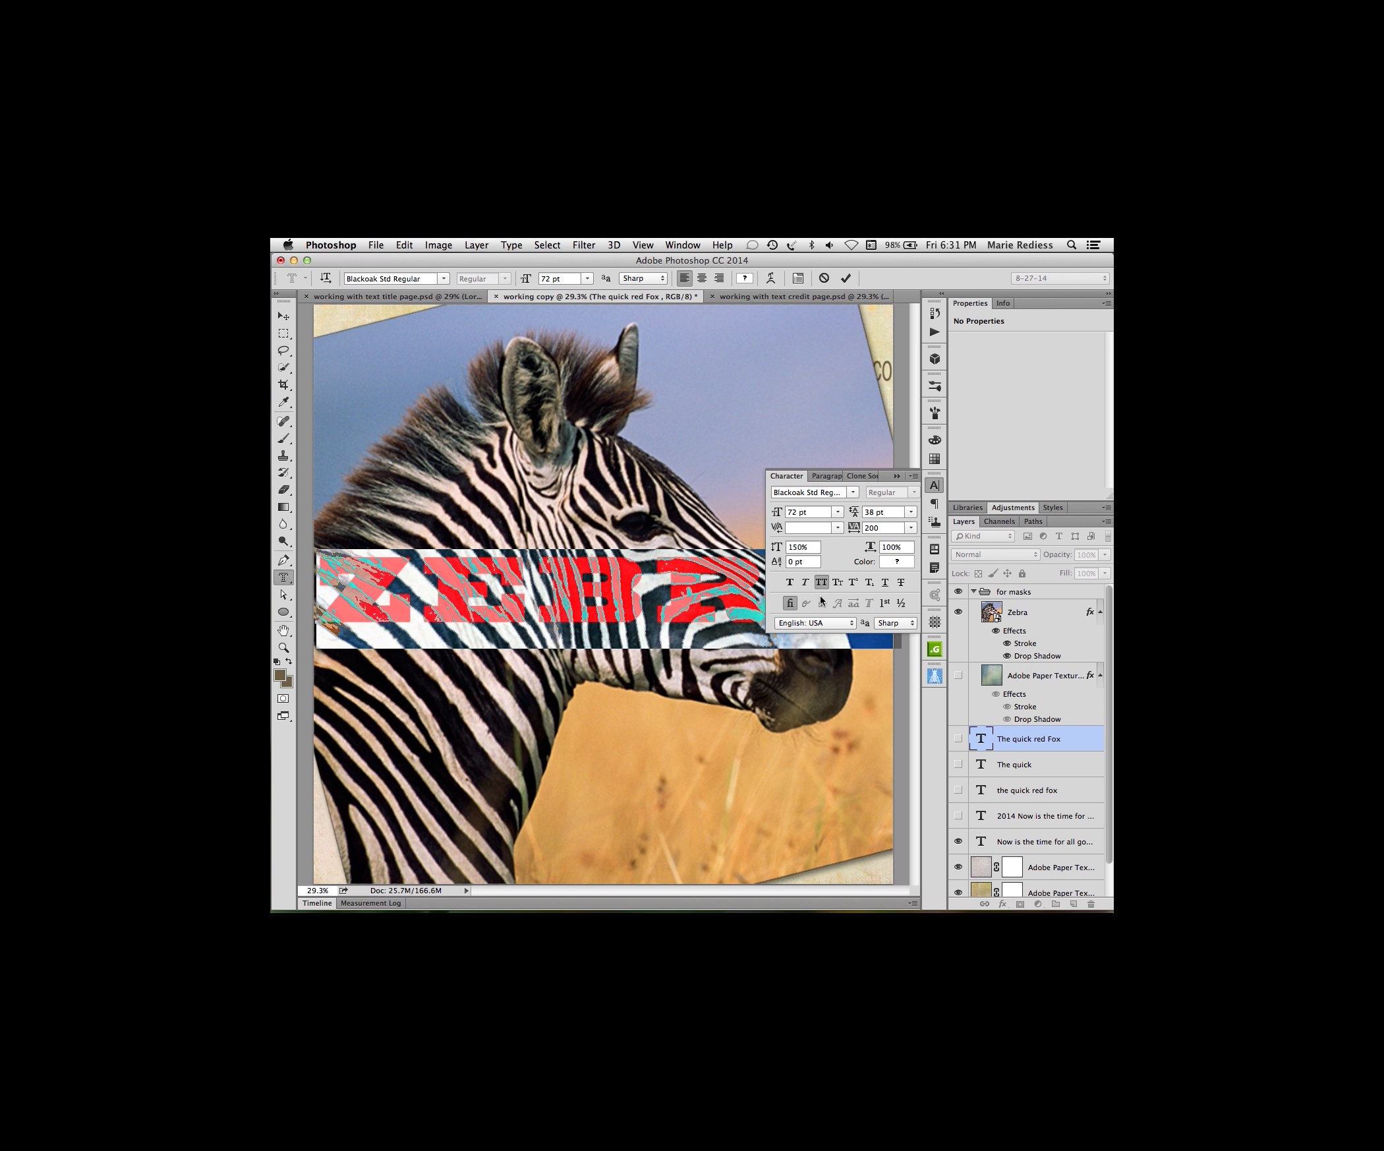
pyautogui.click(871, 548)
pyautogui.write('75')
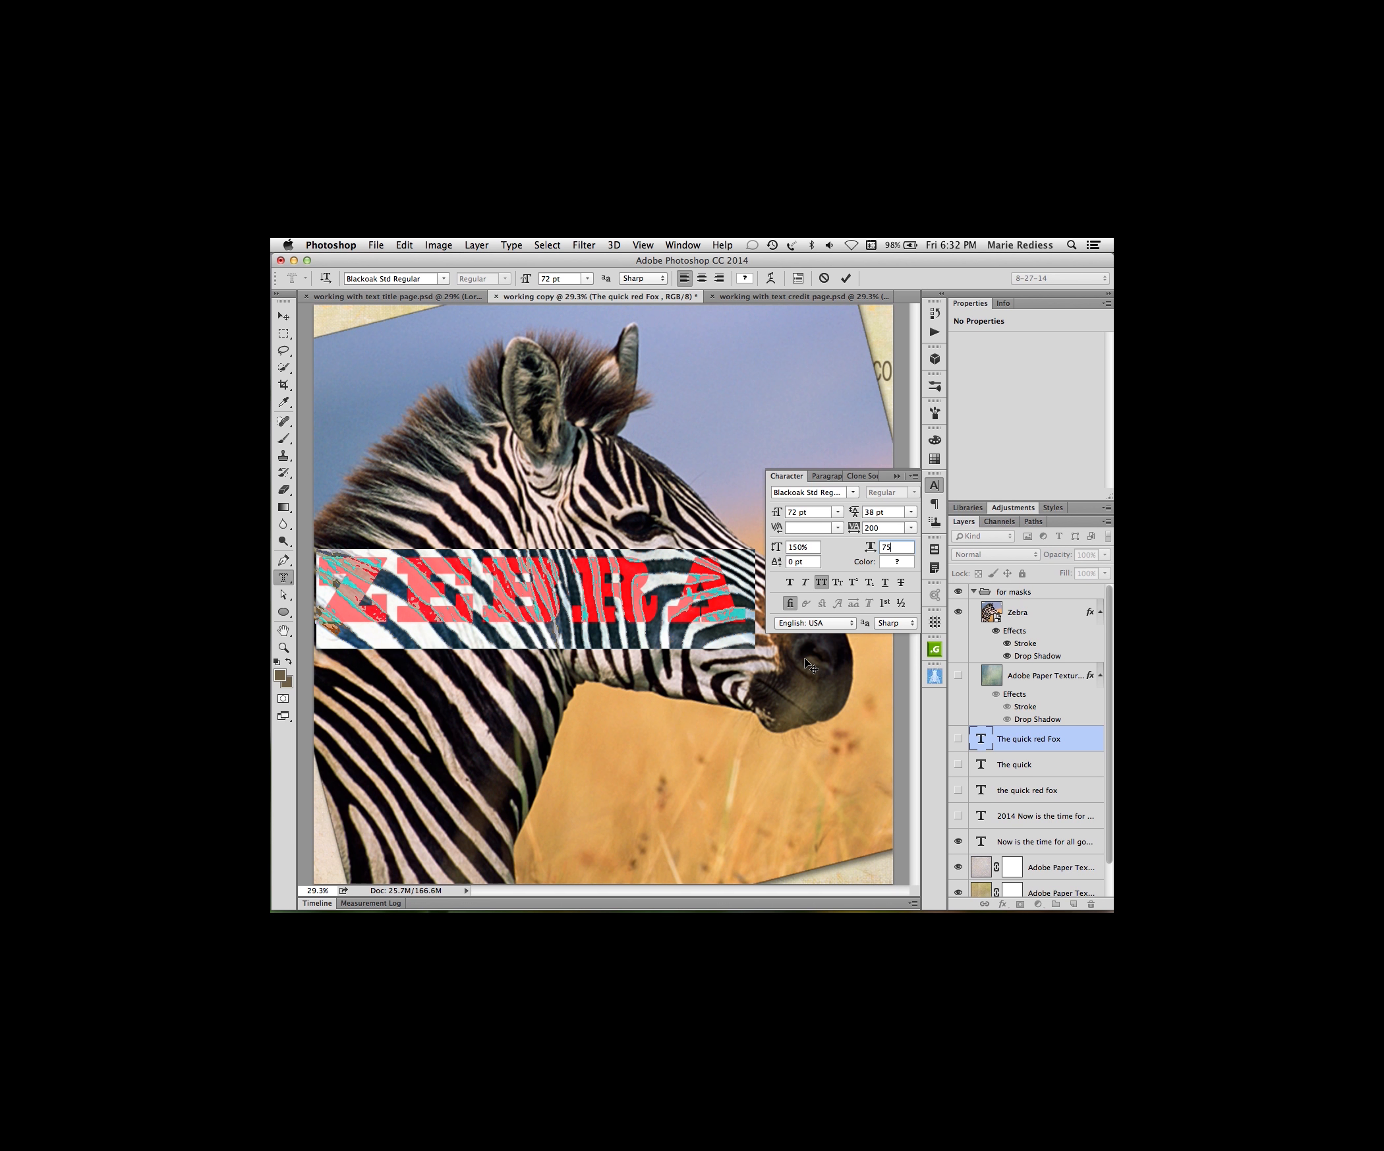
pyautogui.click(776, 546)
pyautogui.write('100')
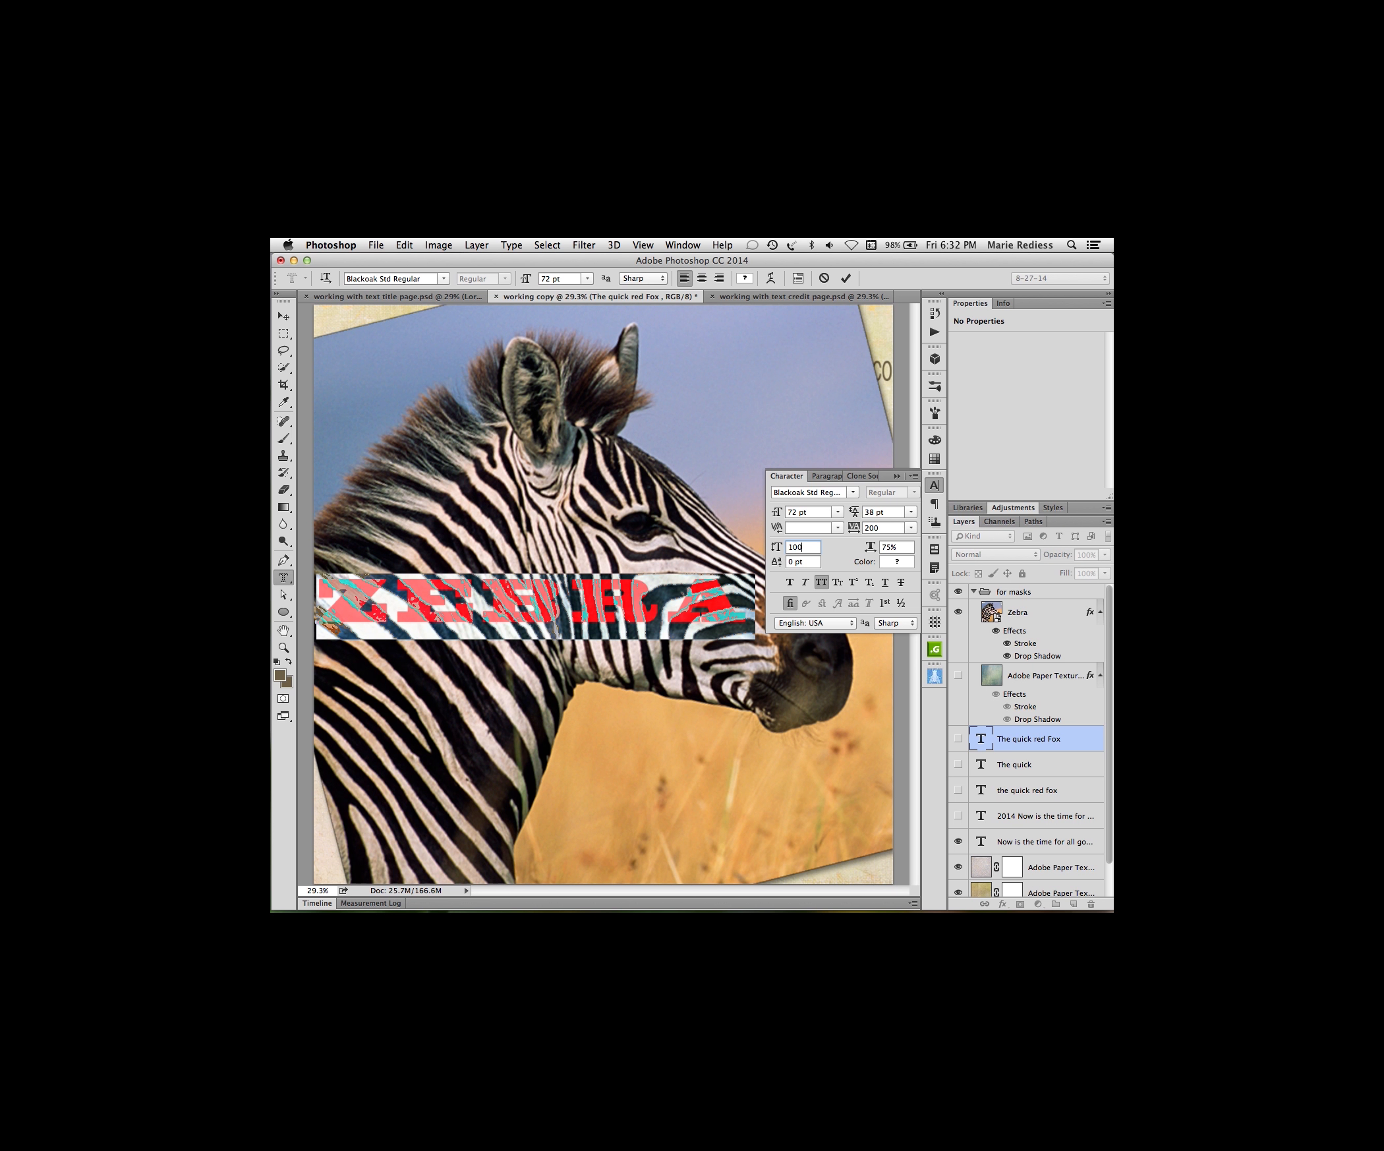
pyautogui.doubleClick(792, 546)
pyautogui.write('200')
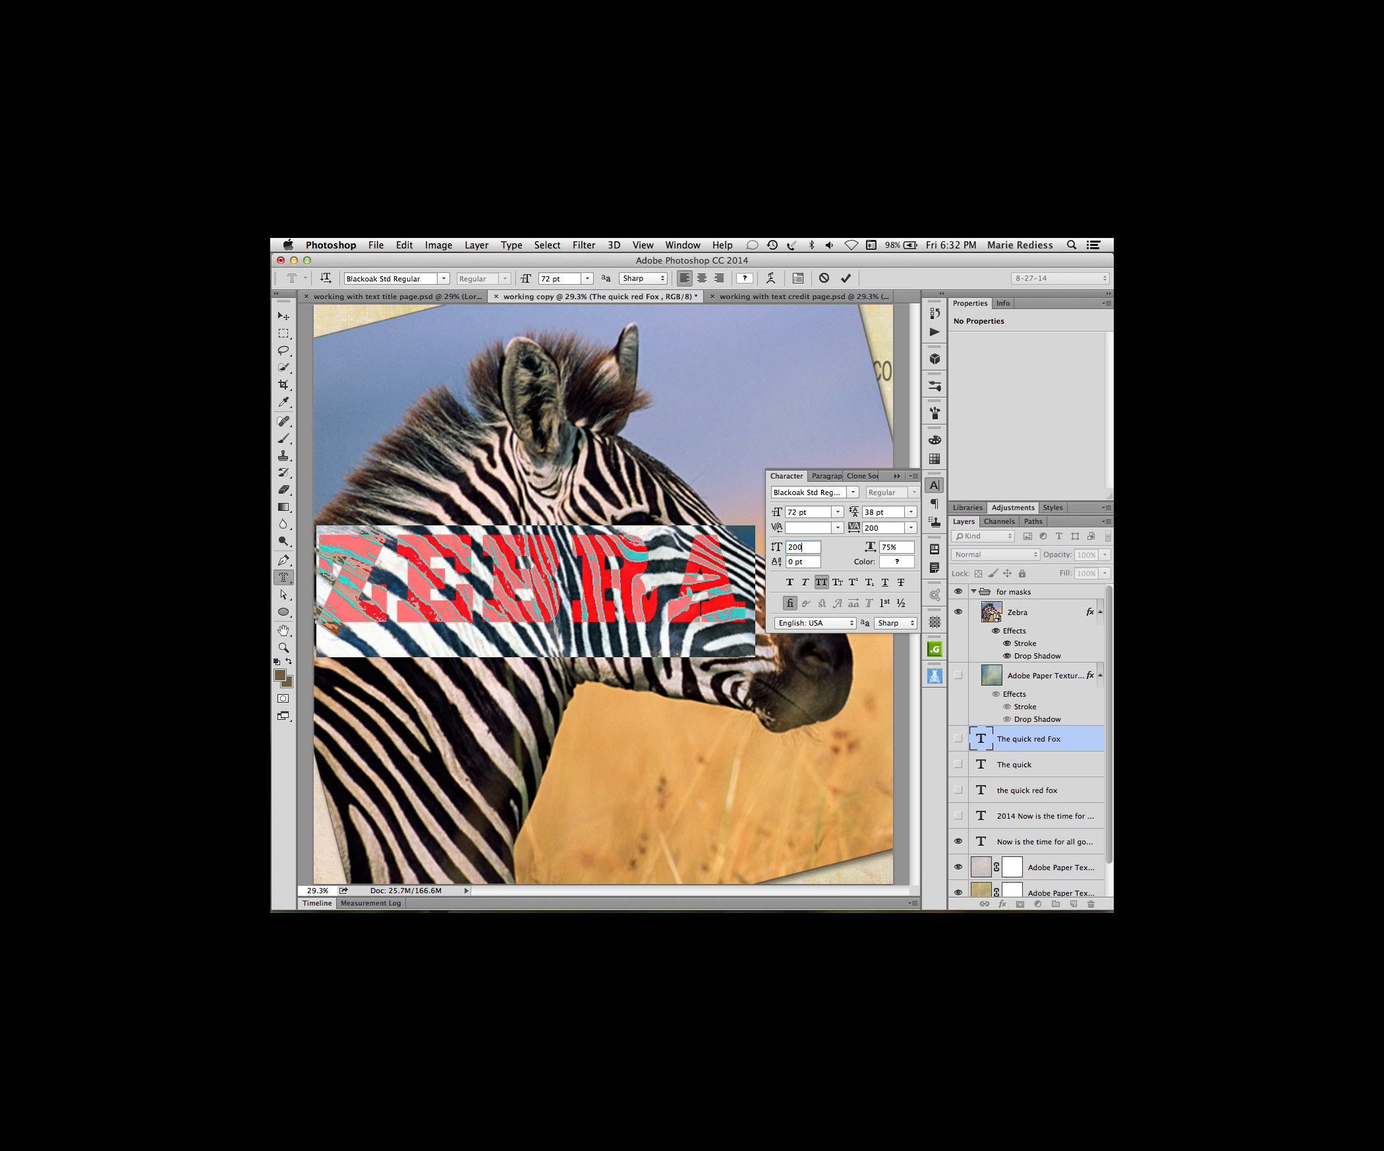
# - Shift the mask text slightly over the stripes of the neck and muzzle, and commit it as a selection
pyautogui.click(934, 484)
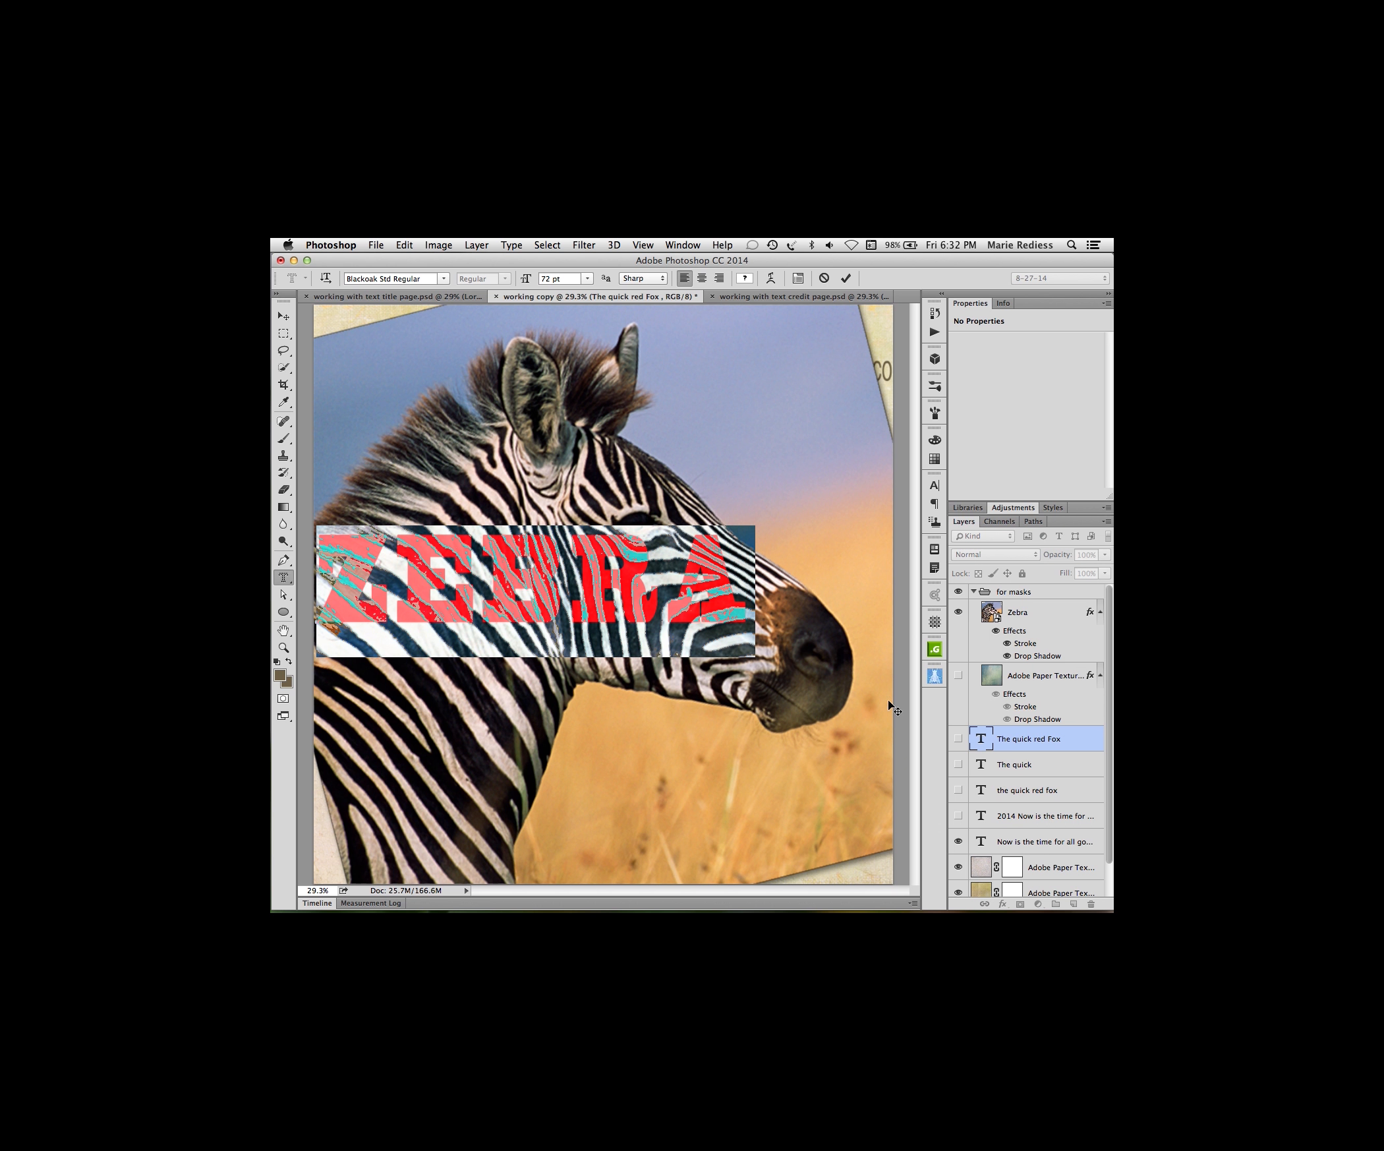
pyautogui.moveTo(522, 691); pyautogui.dragTo(540, 716)
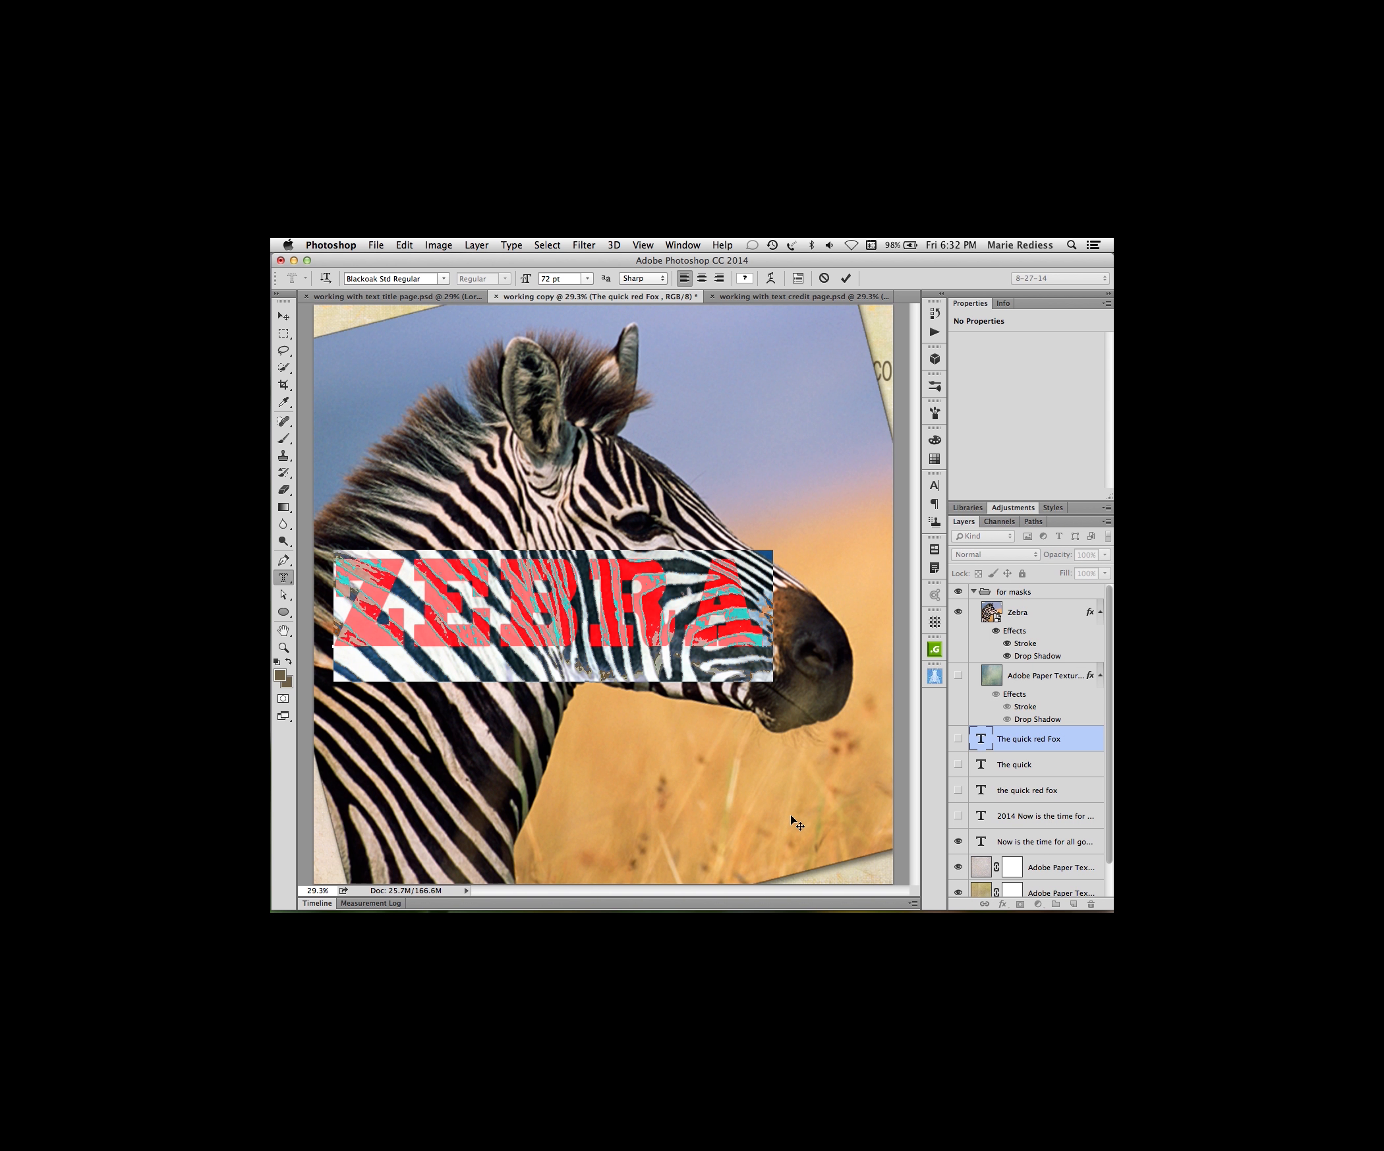
pyautogui.click(845, 279)
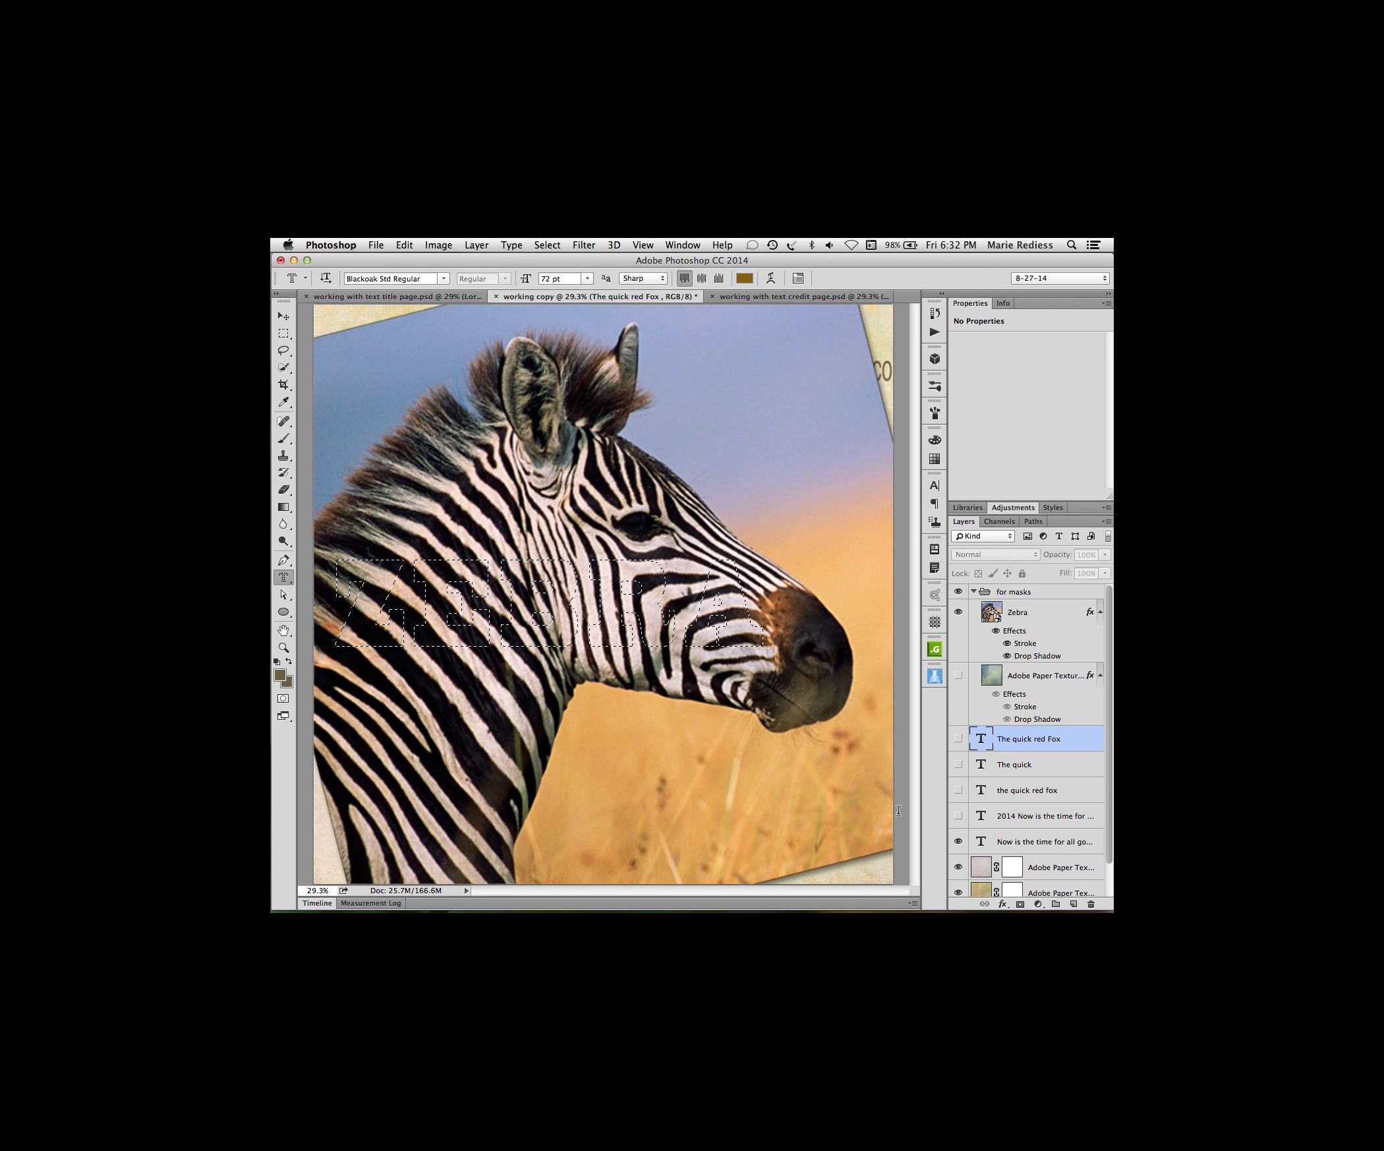
# - Add a layer mask to the Zebra layer from the text selection, and delete the layer's existing Stroke and Drop Shadow effects
pyautogui.click(1015, 613)
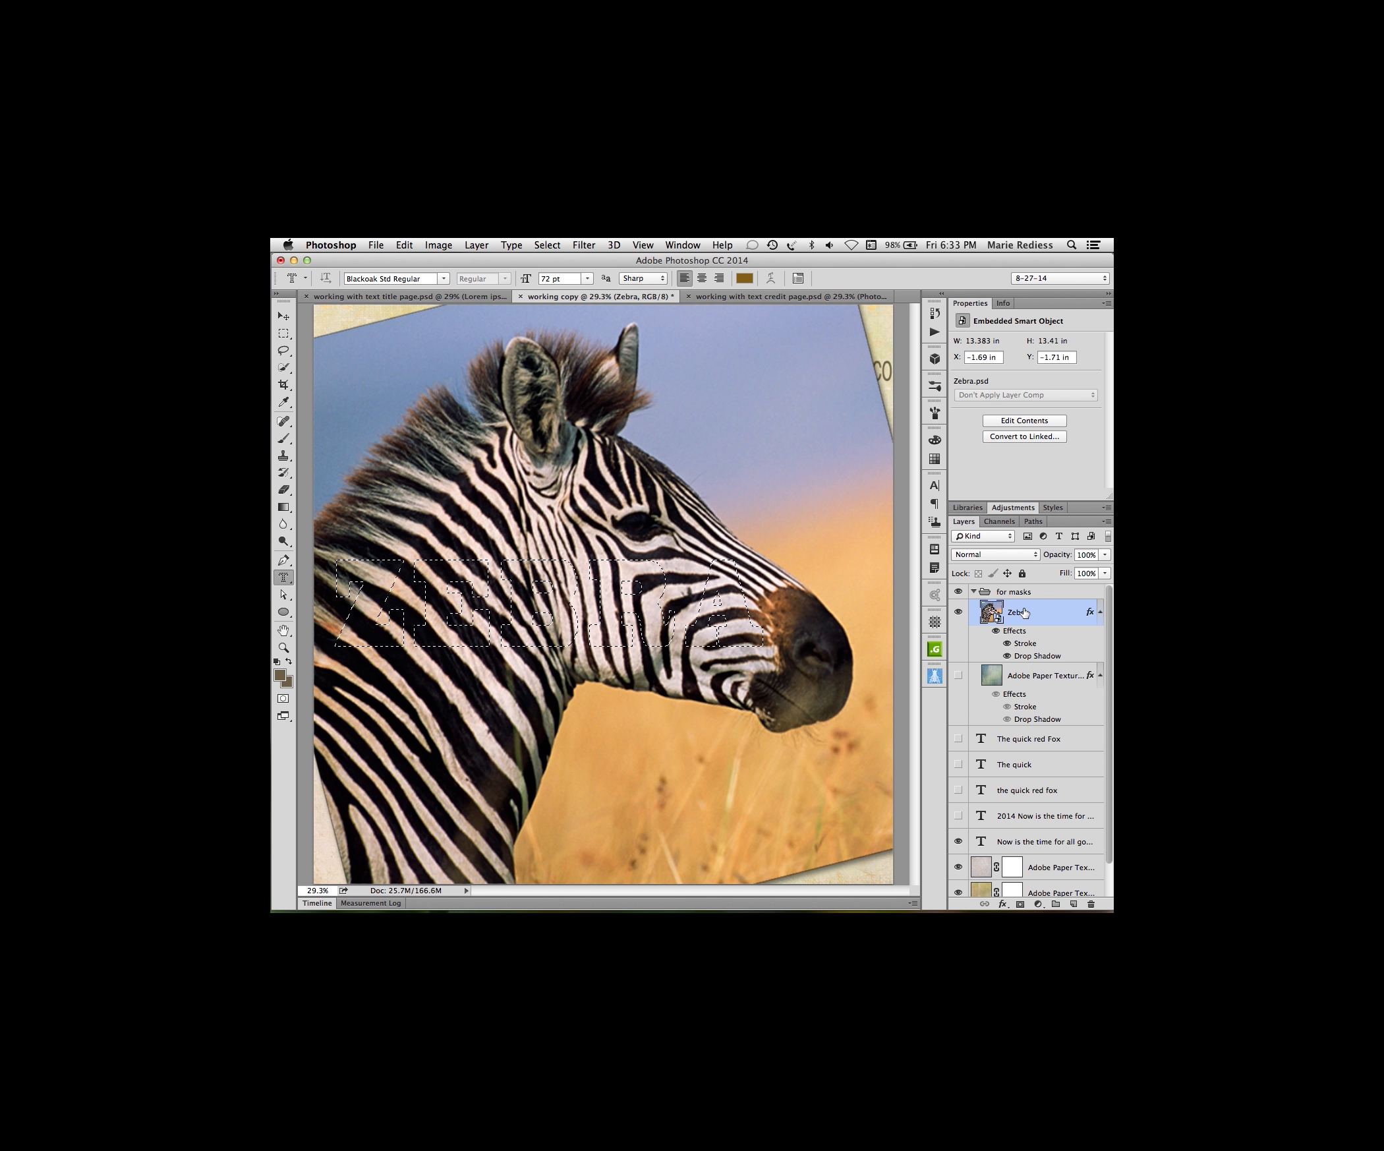
pyautogui.click(996, 630)
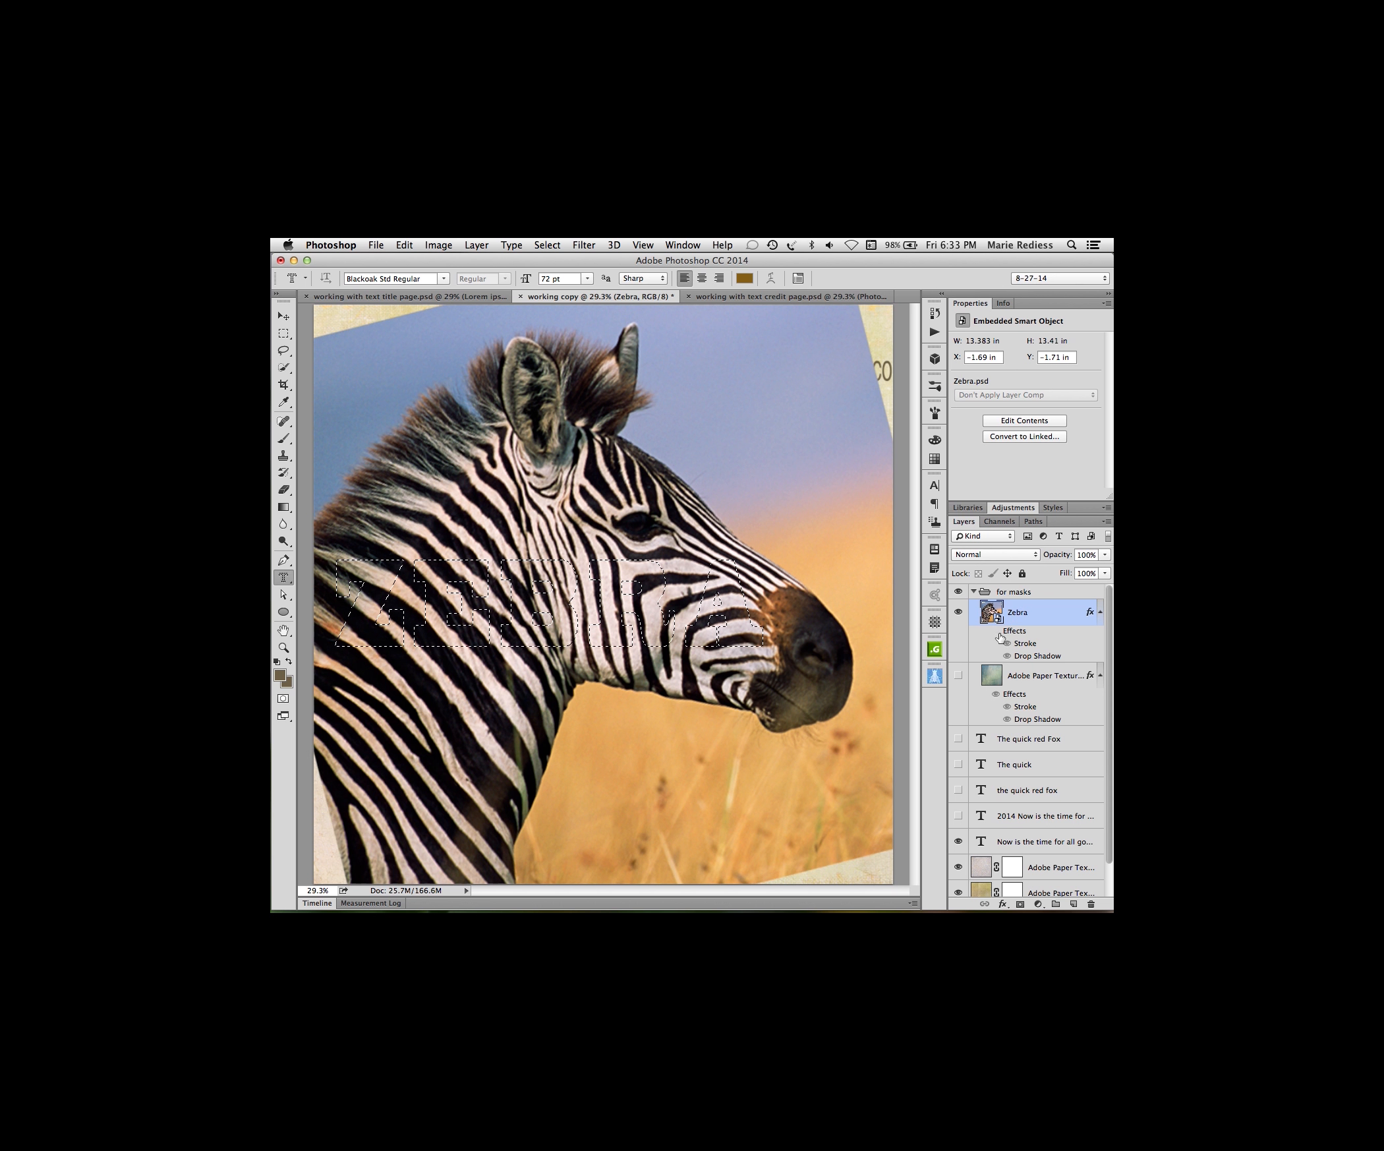
pyautogui.click(1020, 904)
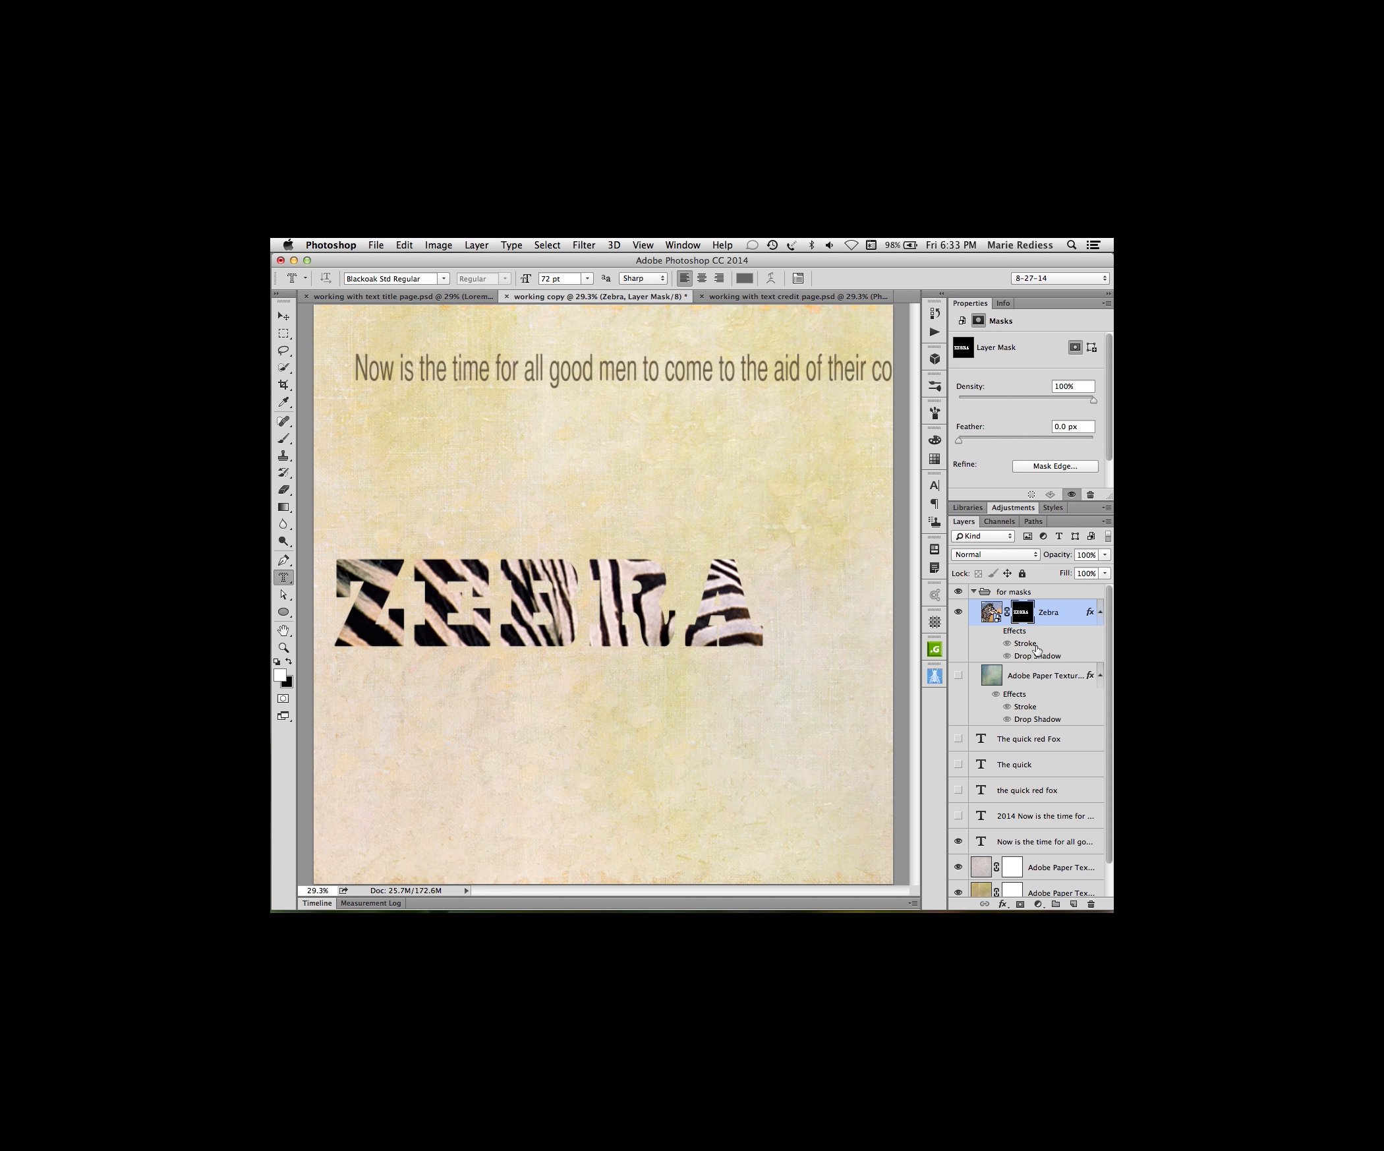
pyautogui.moveTo(1015, 630); pyautogui.dragTo(1091, 903)
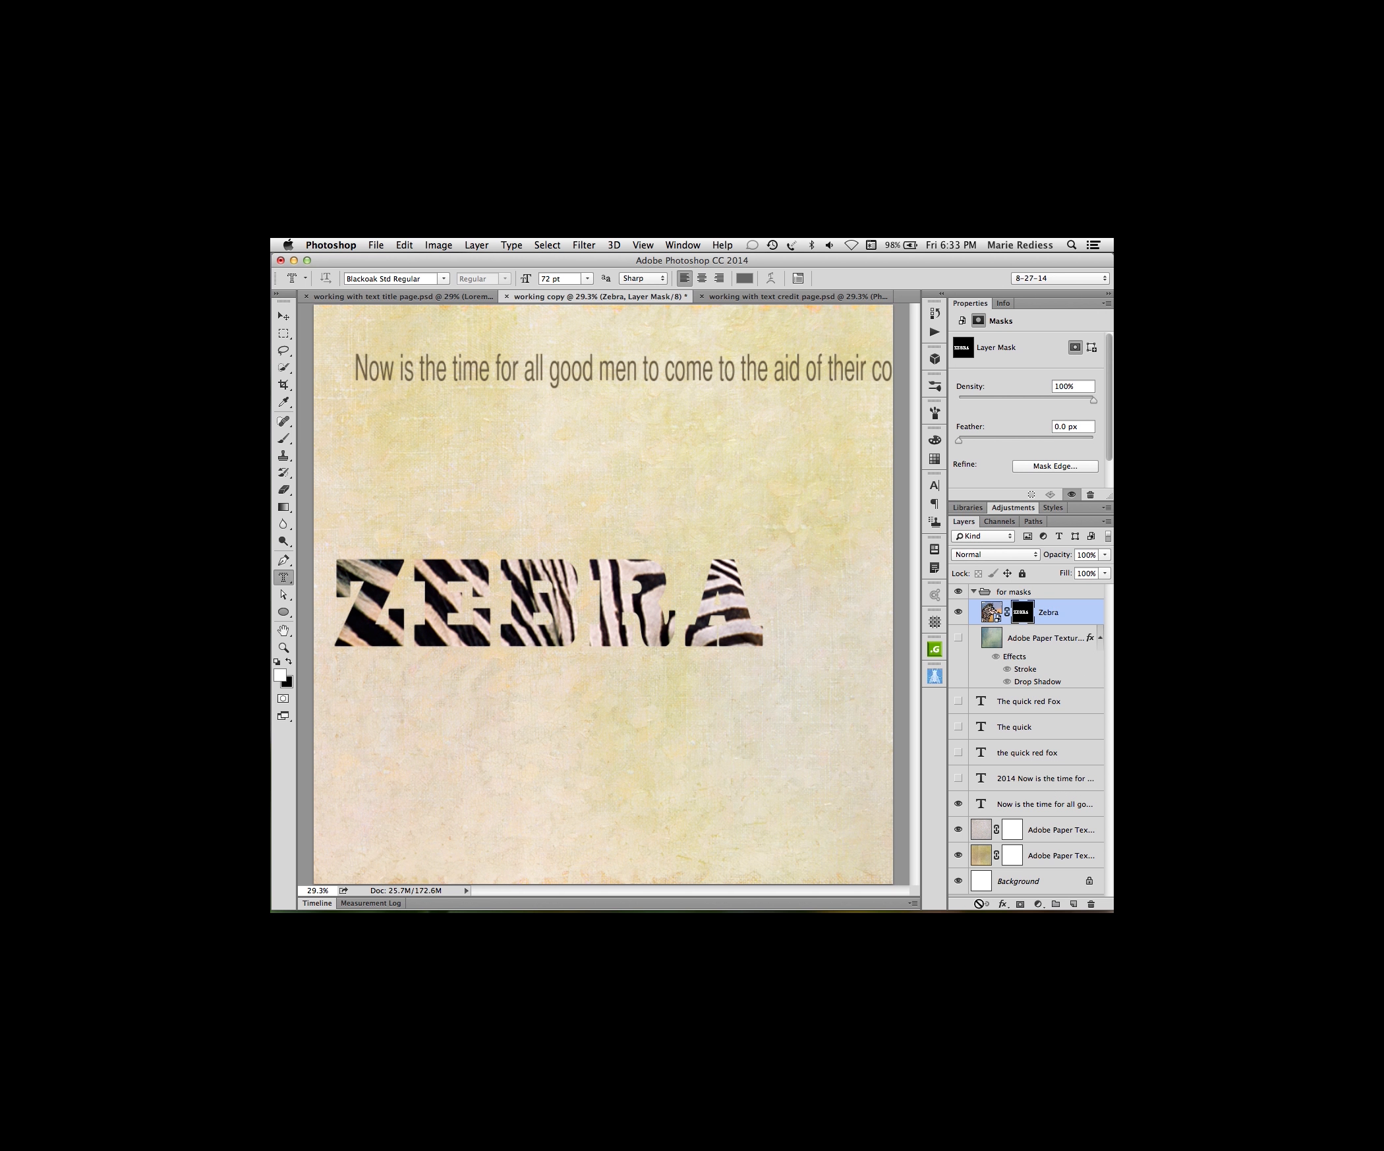
# - Add a black Stroke effect positioned Inside to the masked Zebra layer, with a size of 3 px
pyautogui.click(1002, 903)
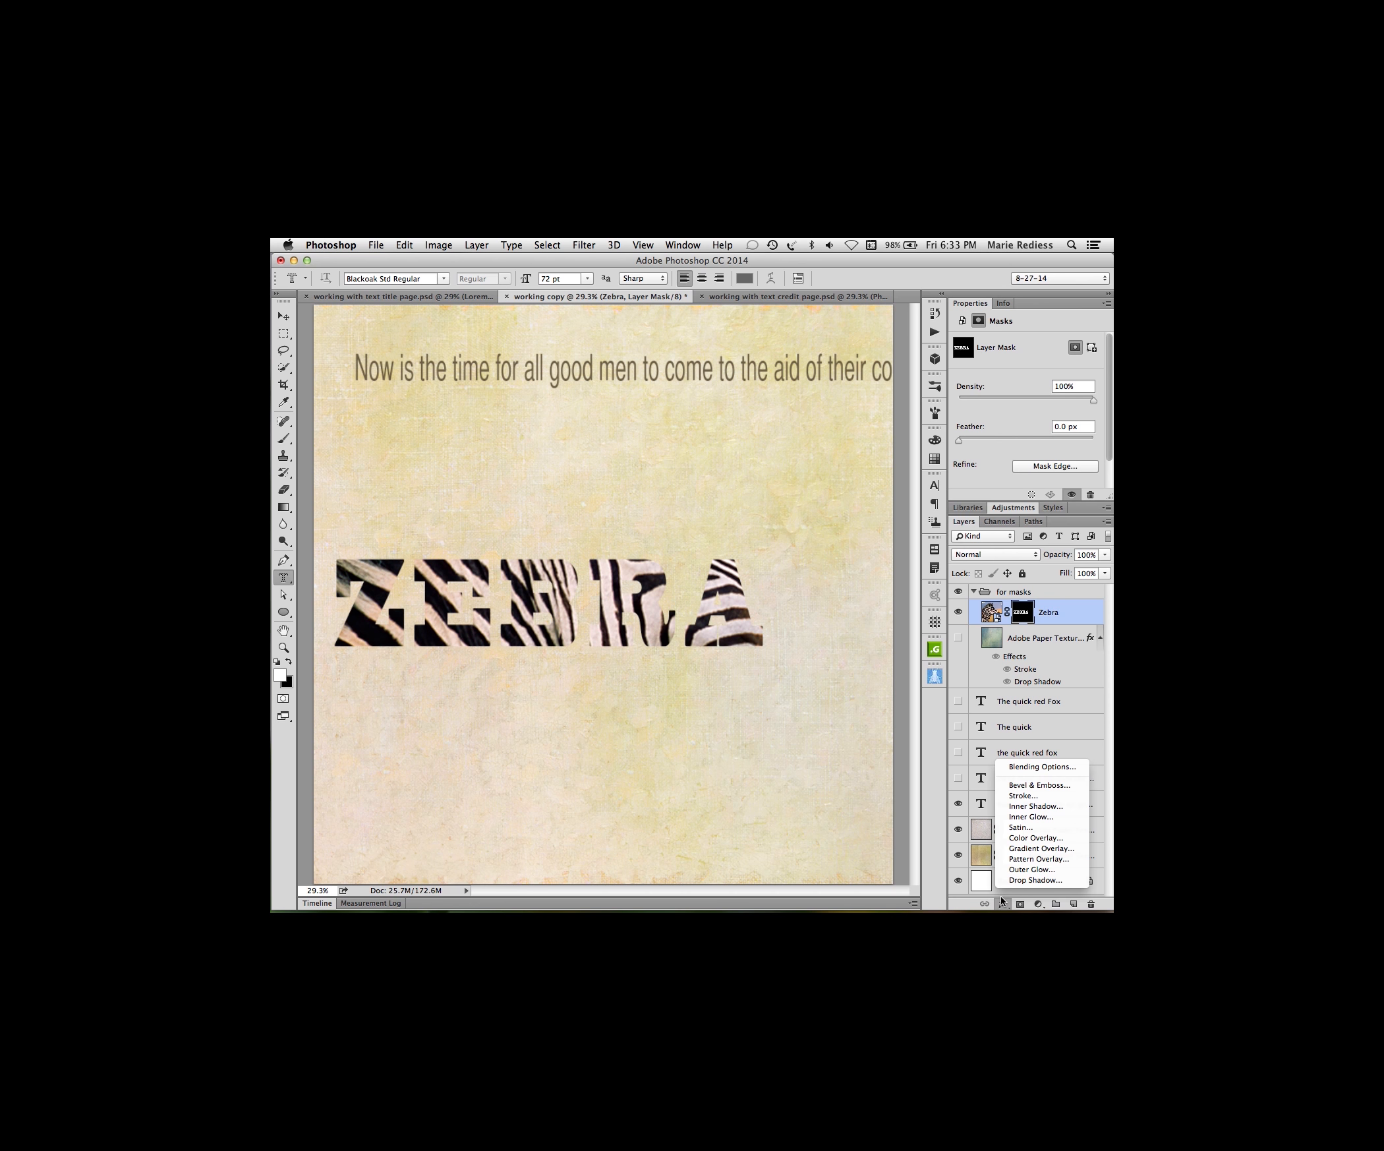
pyautogui.click(1006, 799)
pyautogui.moveTo(613, 394); pyautogui.dragTo(1104, 323)
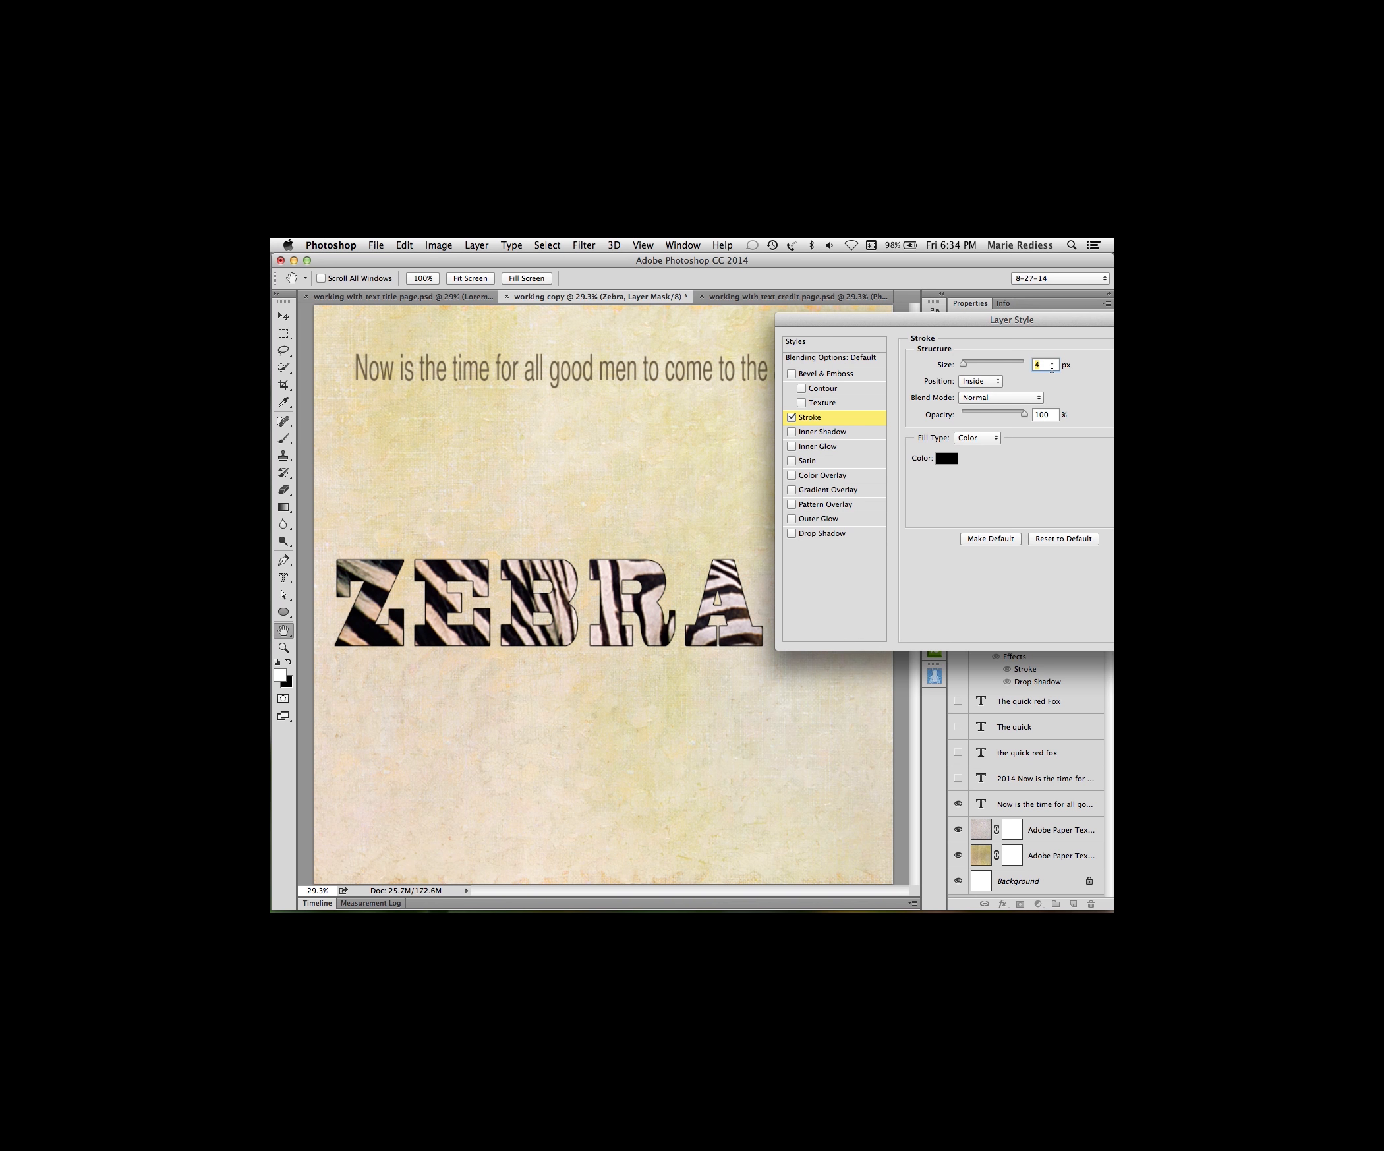
pyautogui.write('1')
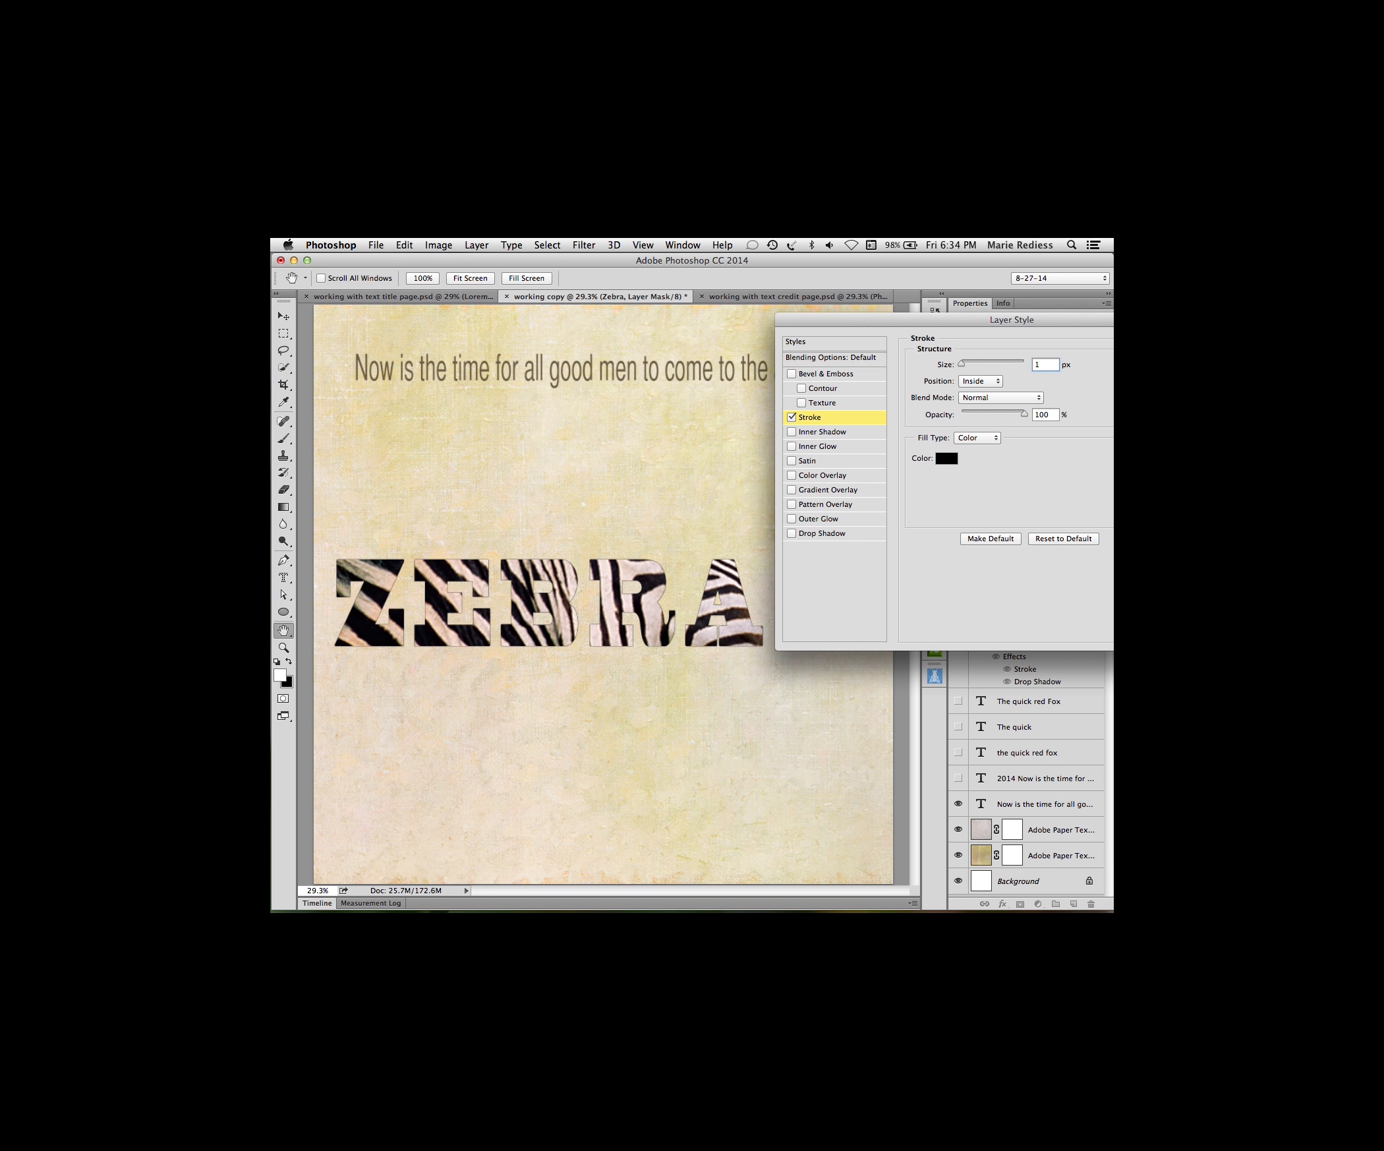
pyautogui.write('2')
pyautogui.moveTo(1046, 363); pyautogui.dragTo(1008, 361)
pyautogui.write('4')
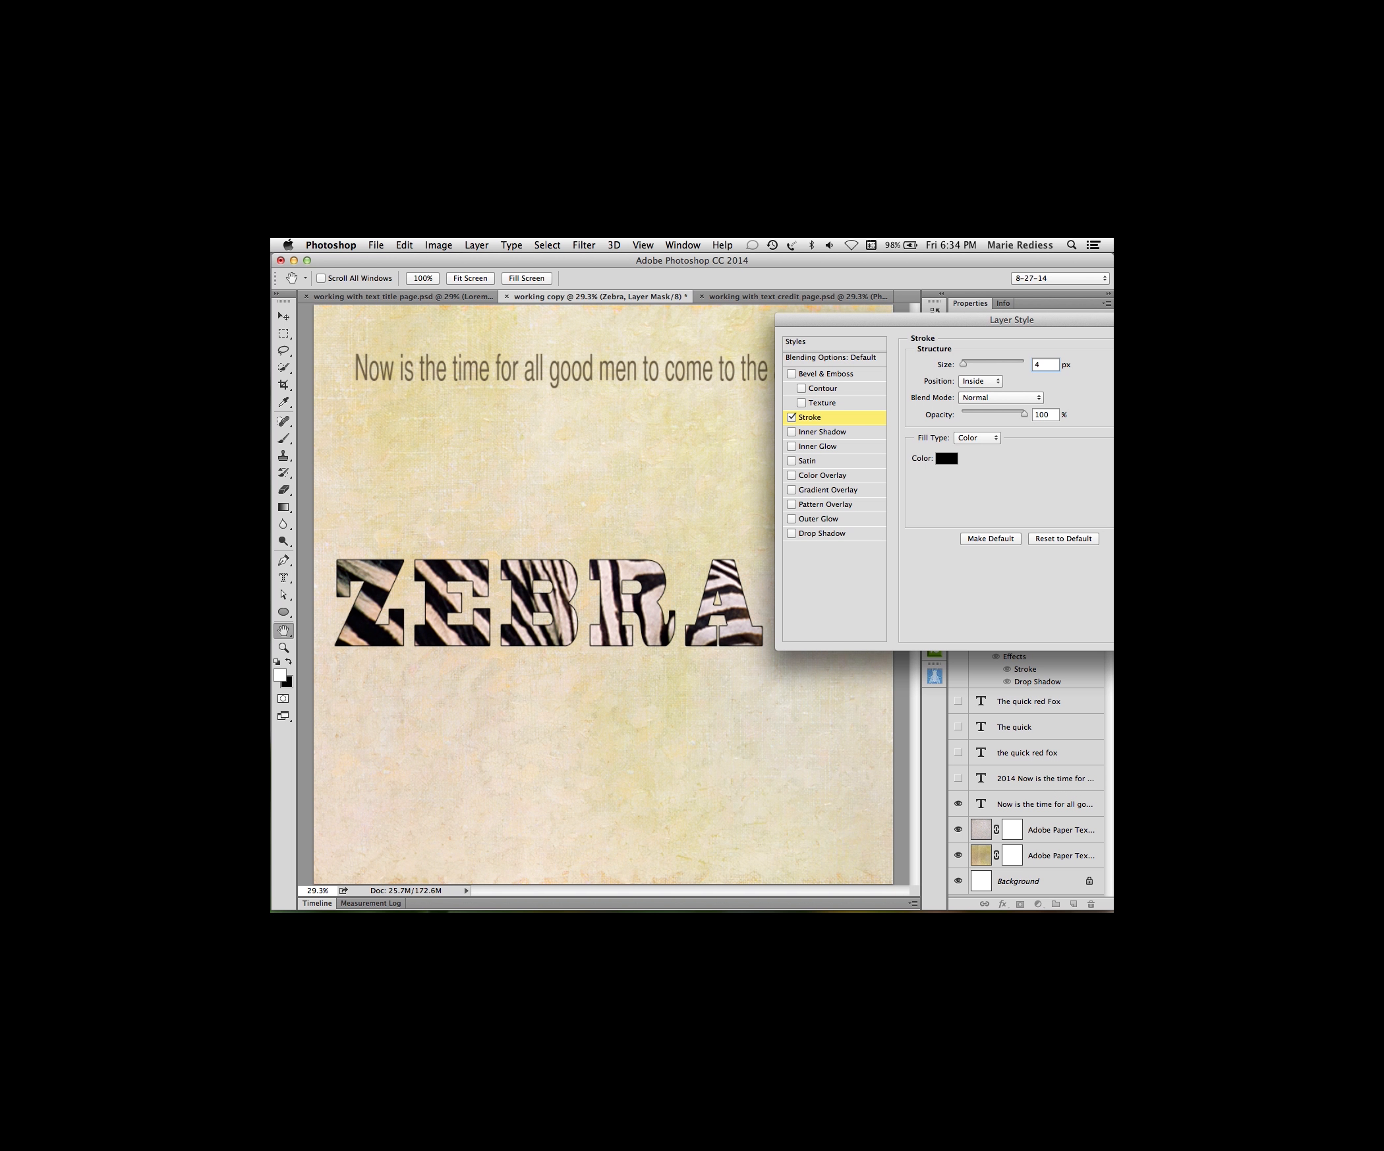
pyautogui.write('3')
pyautogui.moveTo(1090, 323); pyautogui.dragTo(1114, 264)
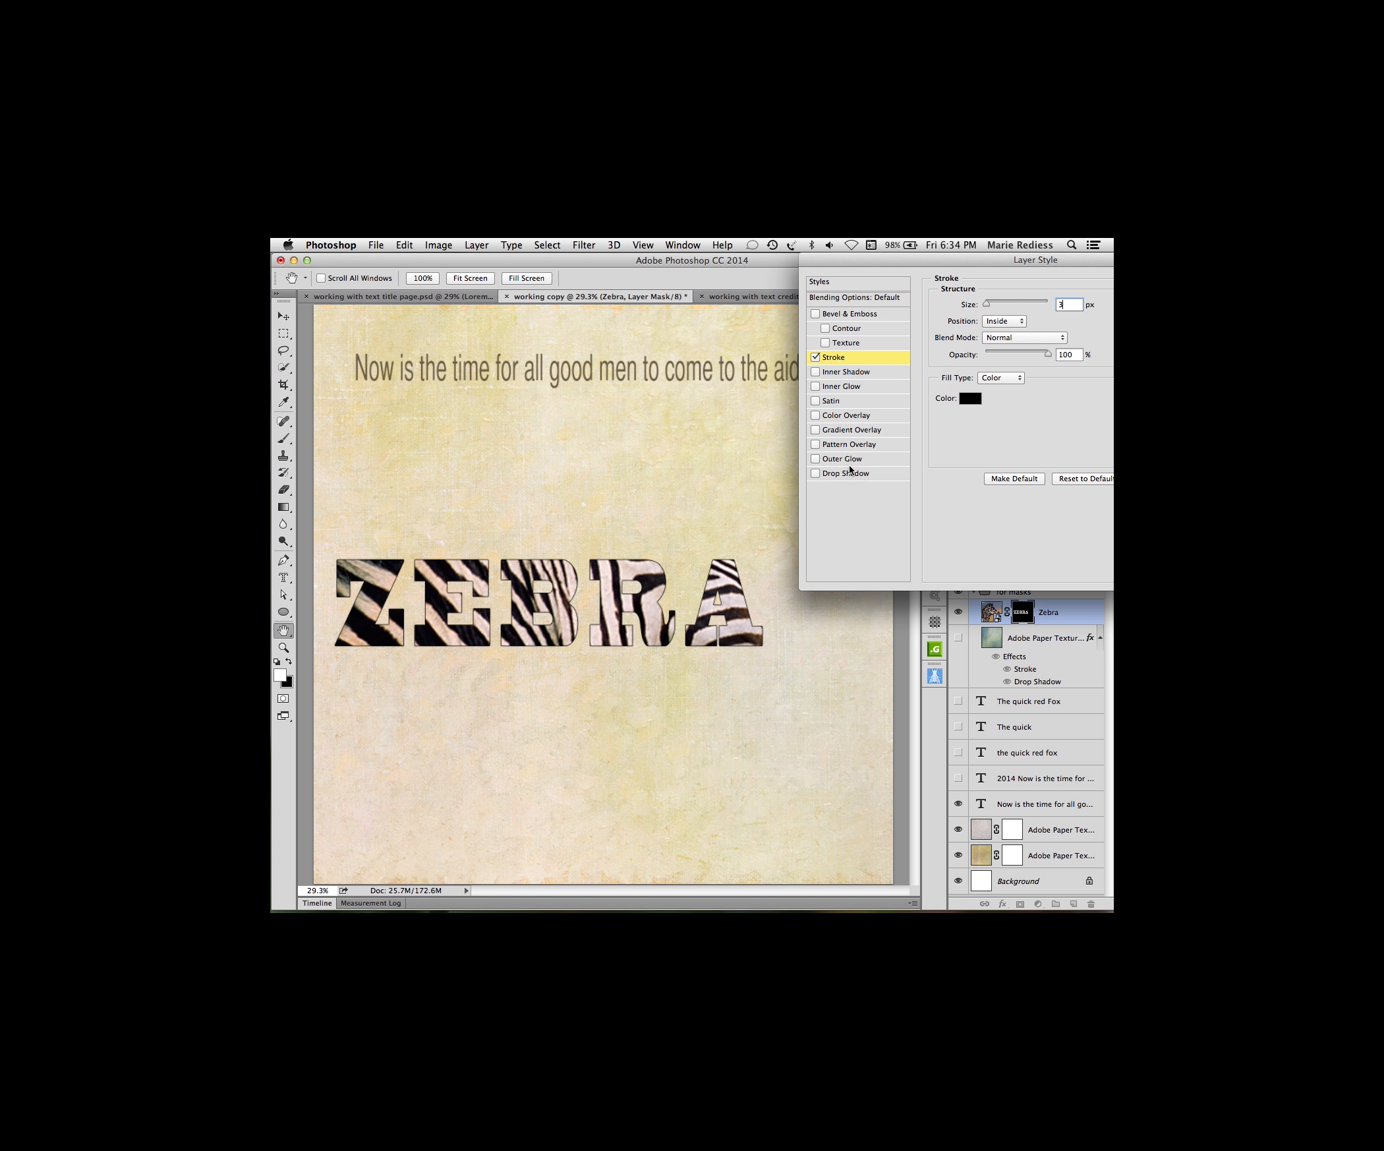
# - Add a Drop Shadow to the Zebra layer and reposition it to a 144° angle and 34 px distance
pyautogui.click(814, 474)
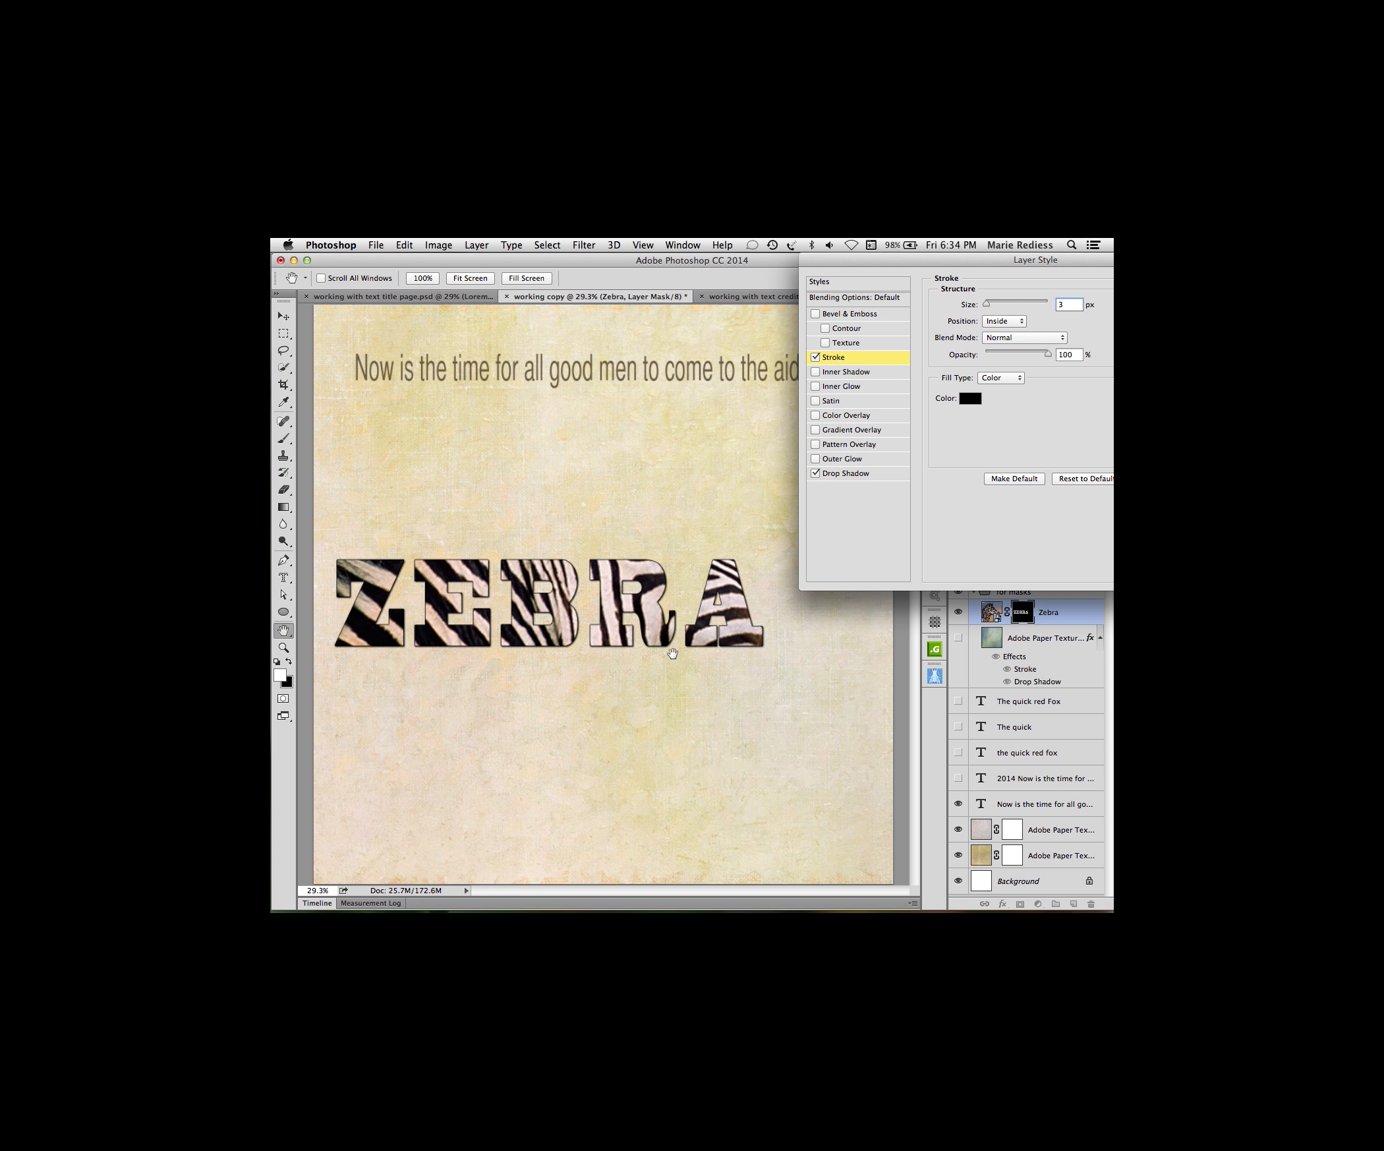
pyautogui.click(855, 473)
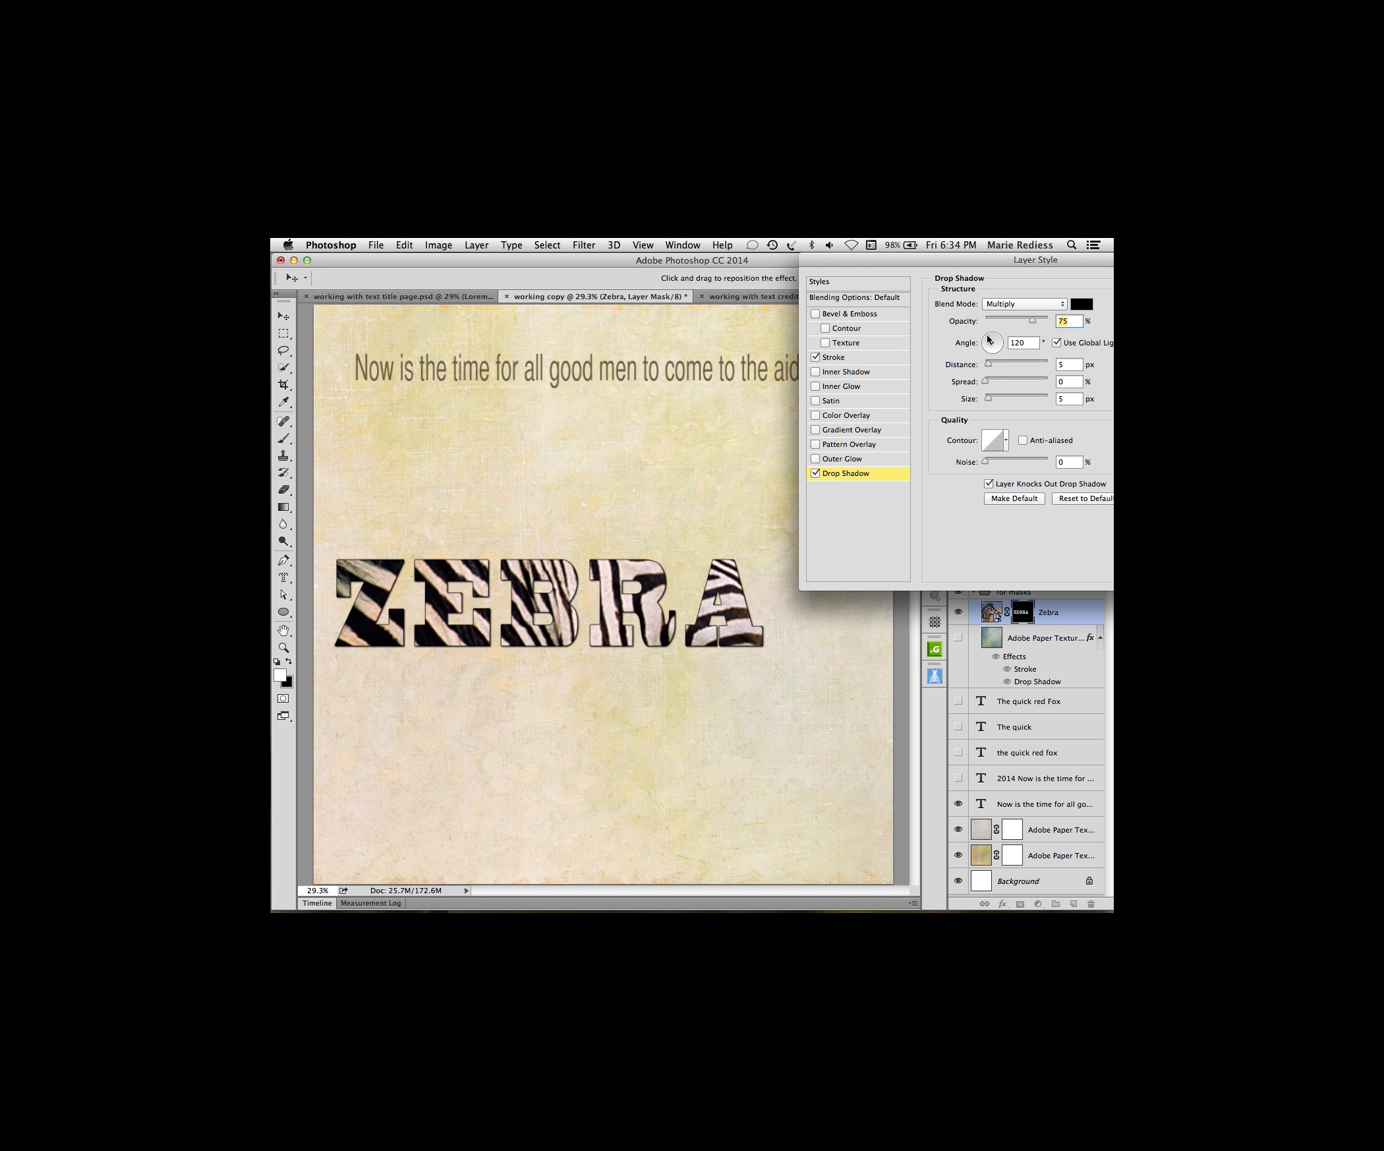
pyautogui.moveTo(990, 339)
pyautogui.mouseDown()
pyautogui.moveTo(998, 331)
pyautogui.moveTo(958, 345)
pyautogui.moveTo(971, 397)
pyautogui.moveTo(989, 319)
pyautogui.moveTo(989, 363)
pyautogui.moveTo(1021, 364)
pyautogui.moveTo(995, 369)
pyautogui.mouseUp()
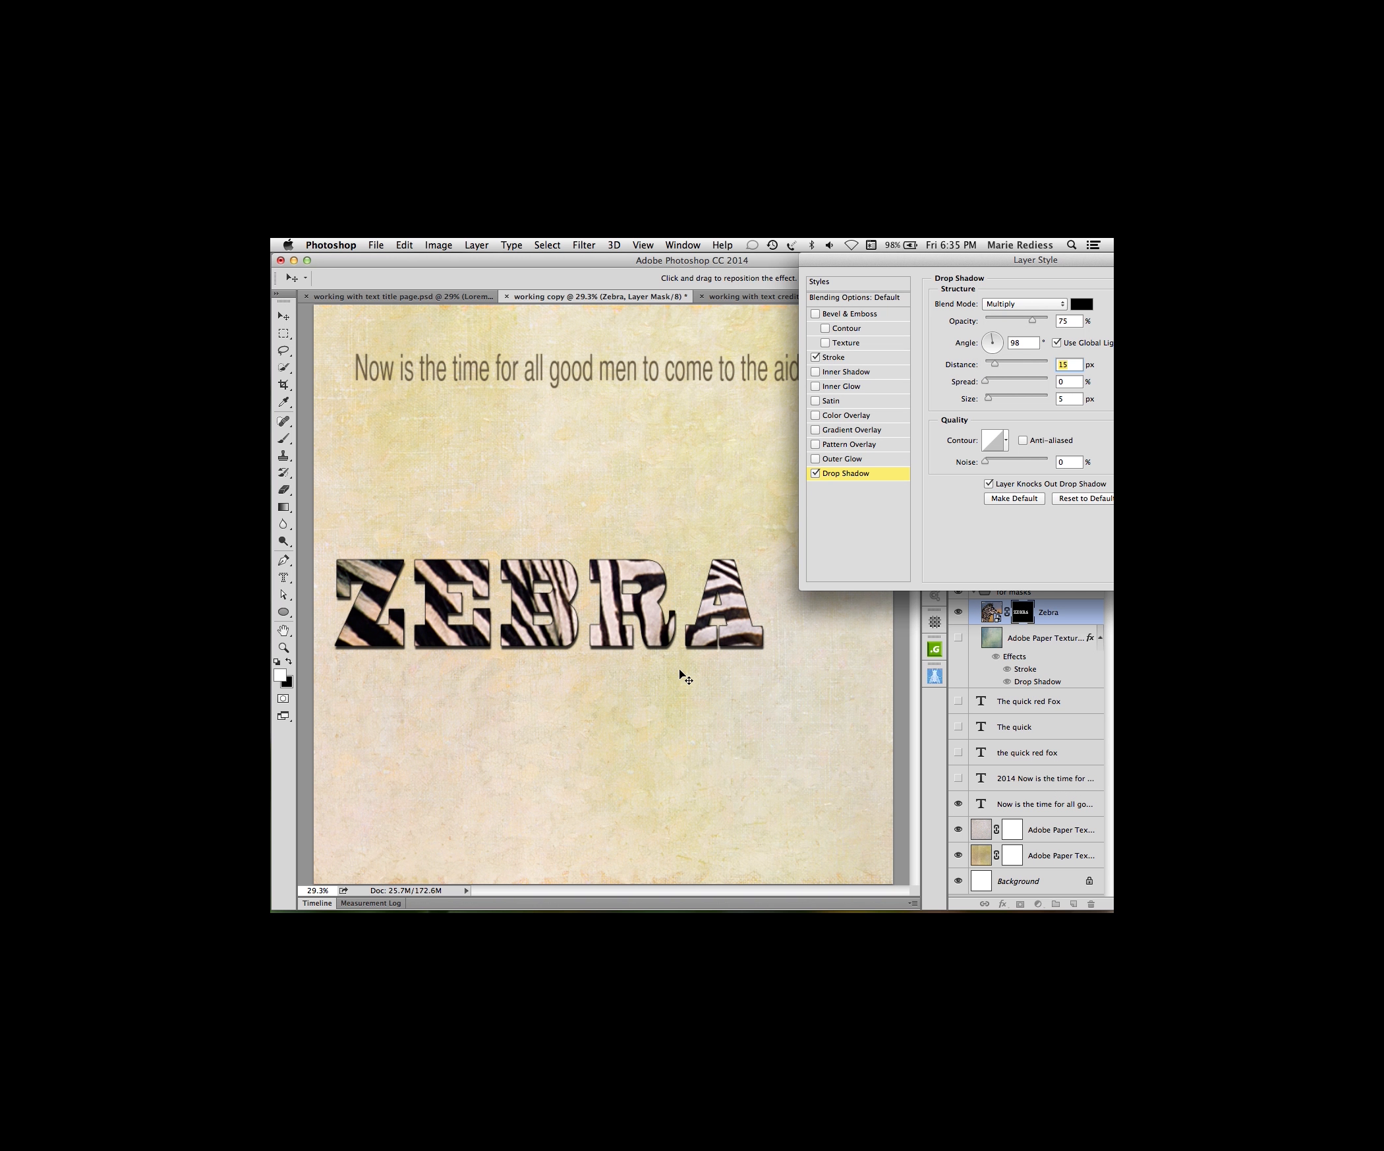
pyautogui.moveTo(673, 645); pyautogui.dragTo(673, 639)
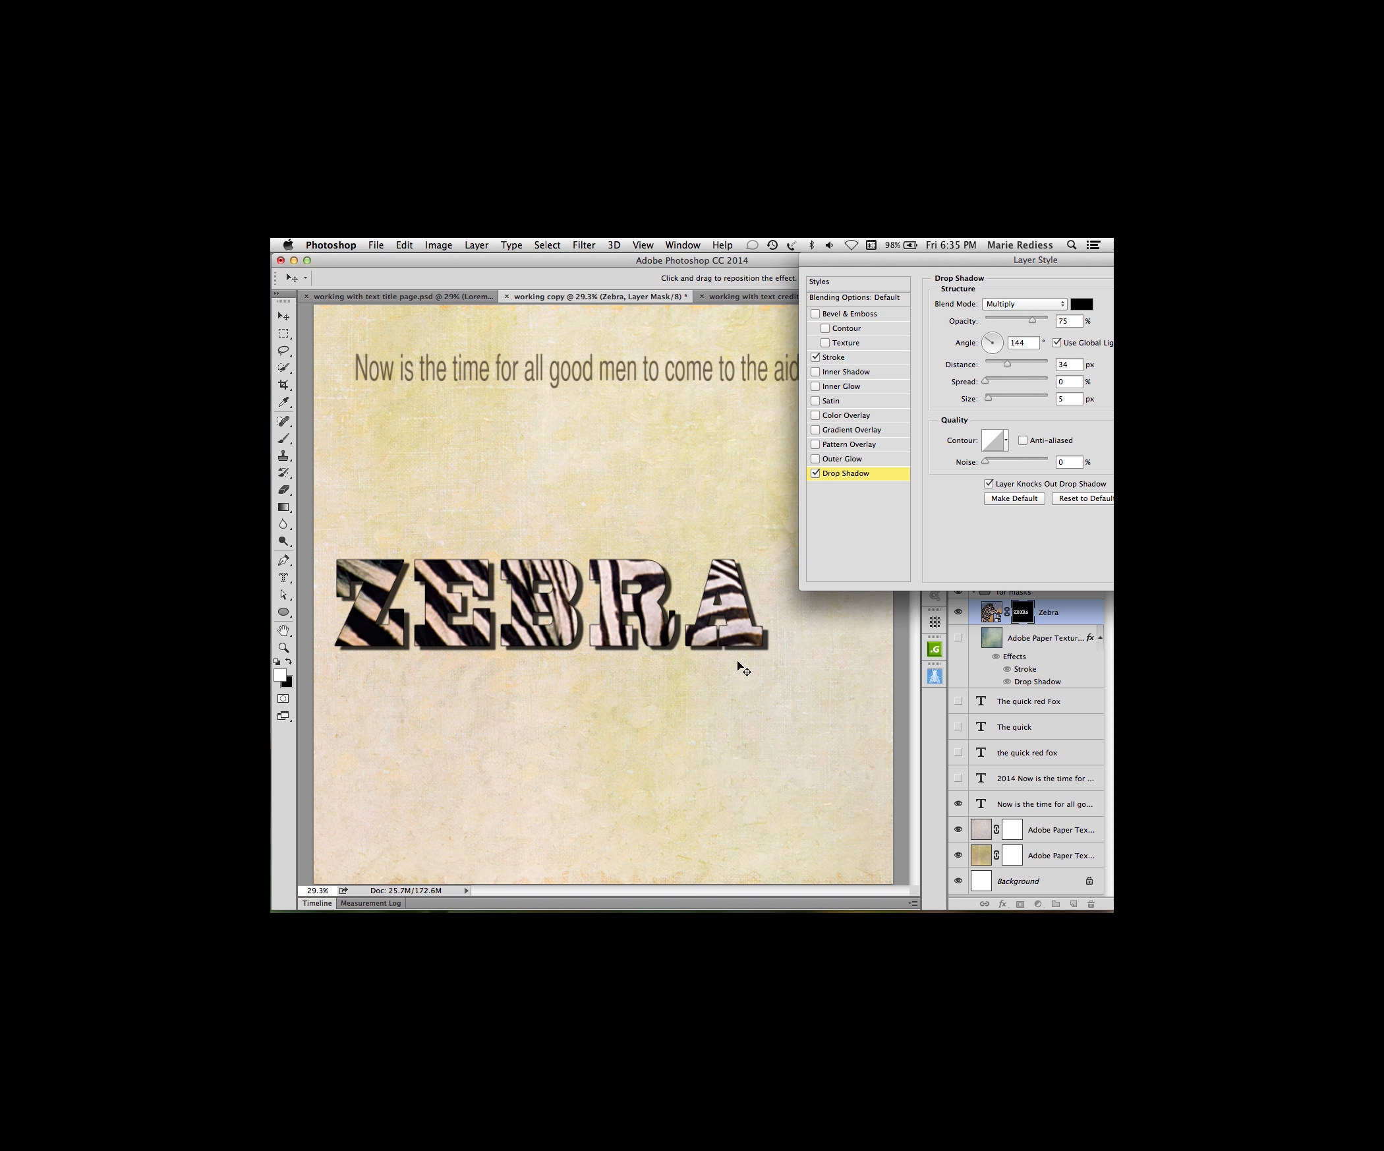
# - Soften the drop shadow with a size of 35 px and an opacity just under 40%, and apply the layer style
pyautogui.moveTo(1055, 264); pyautogui.dragTo(1025, 264)
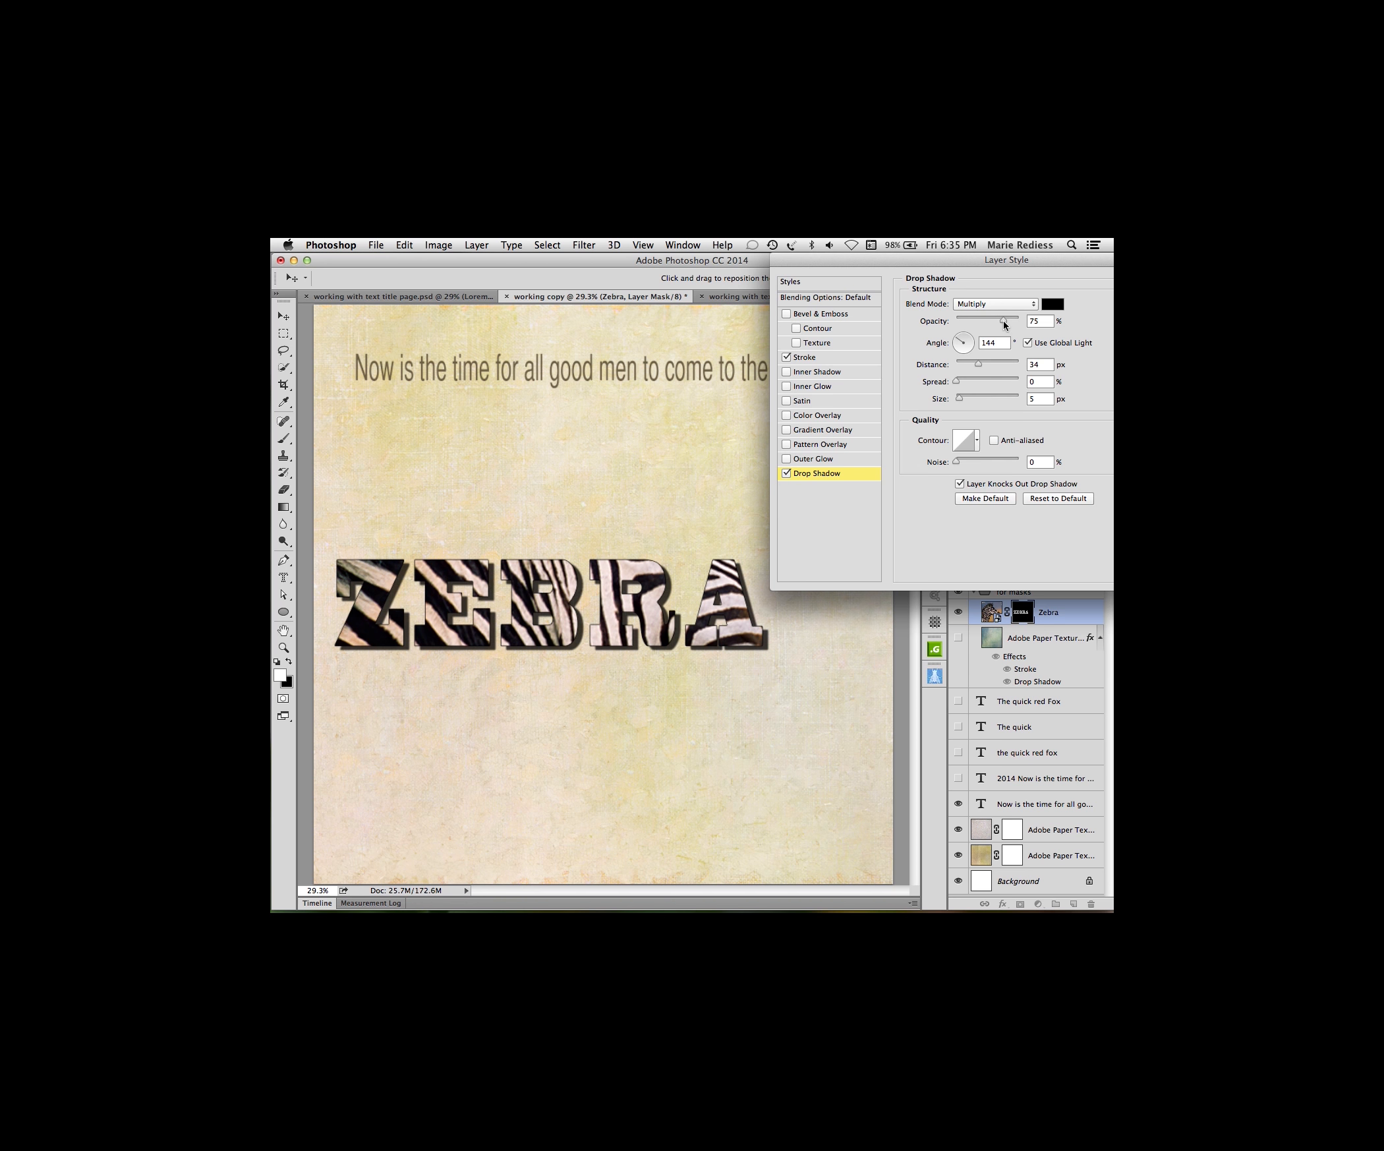
pyautogui.moveTo(1006, 325); pyautogui.dragTo(971, 329)
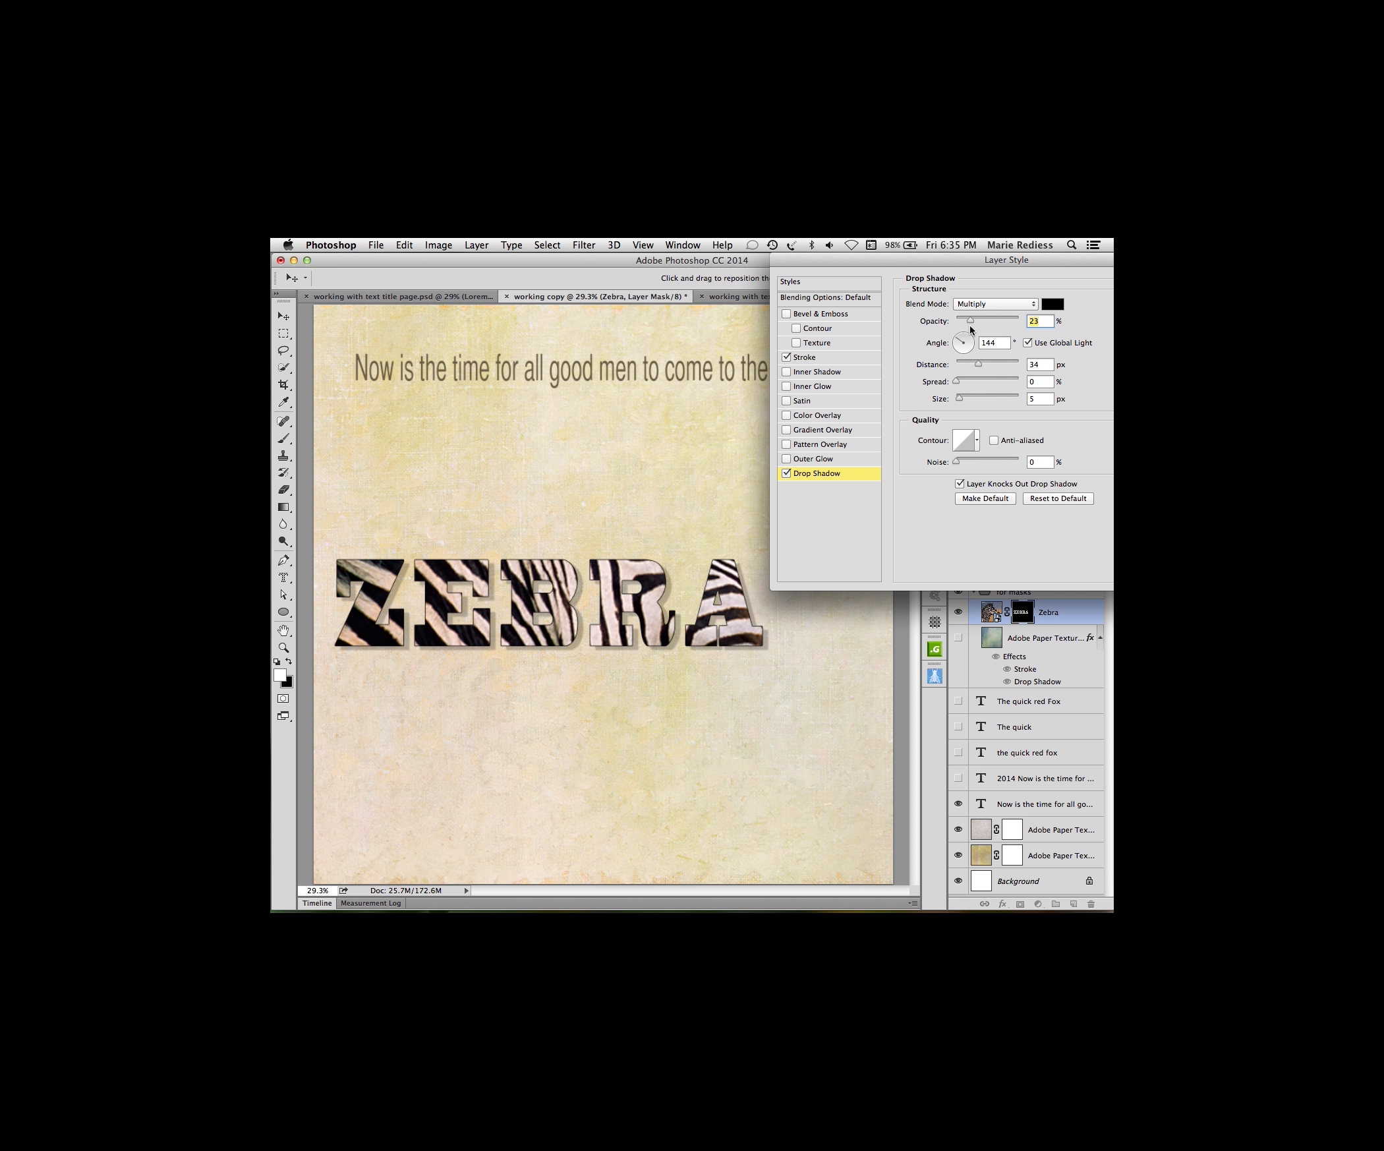
pyautogui.moveTo(970, 325); pyautogui.dragTo(969, 322)
pyautogui.moveTo(959, 398); pyautogui.dragTo(968, 398)
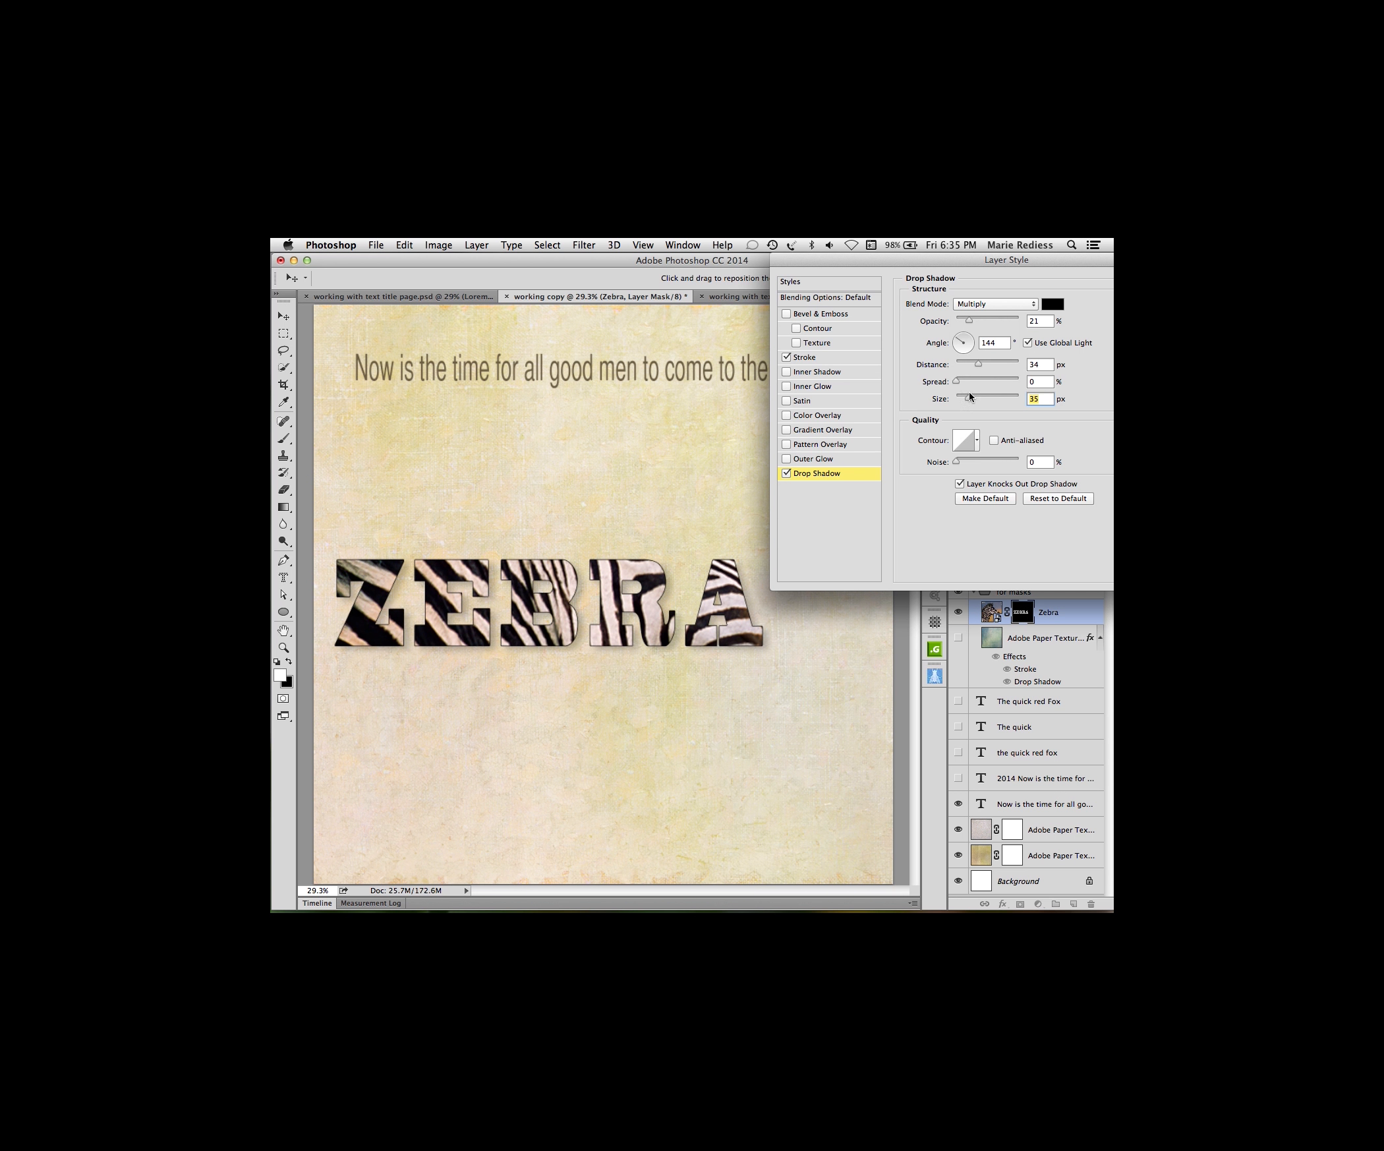
pyautogui.moveTo(969, 320); pyautogui.dragTo(980, 324)
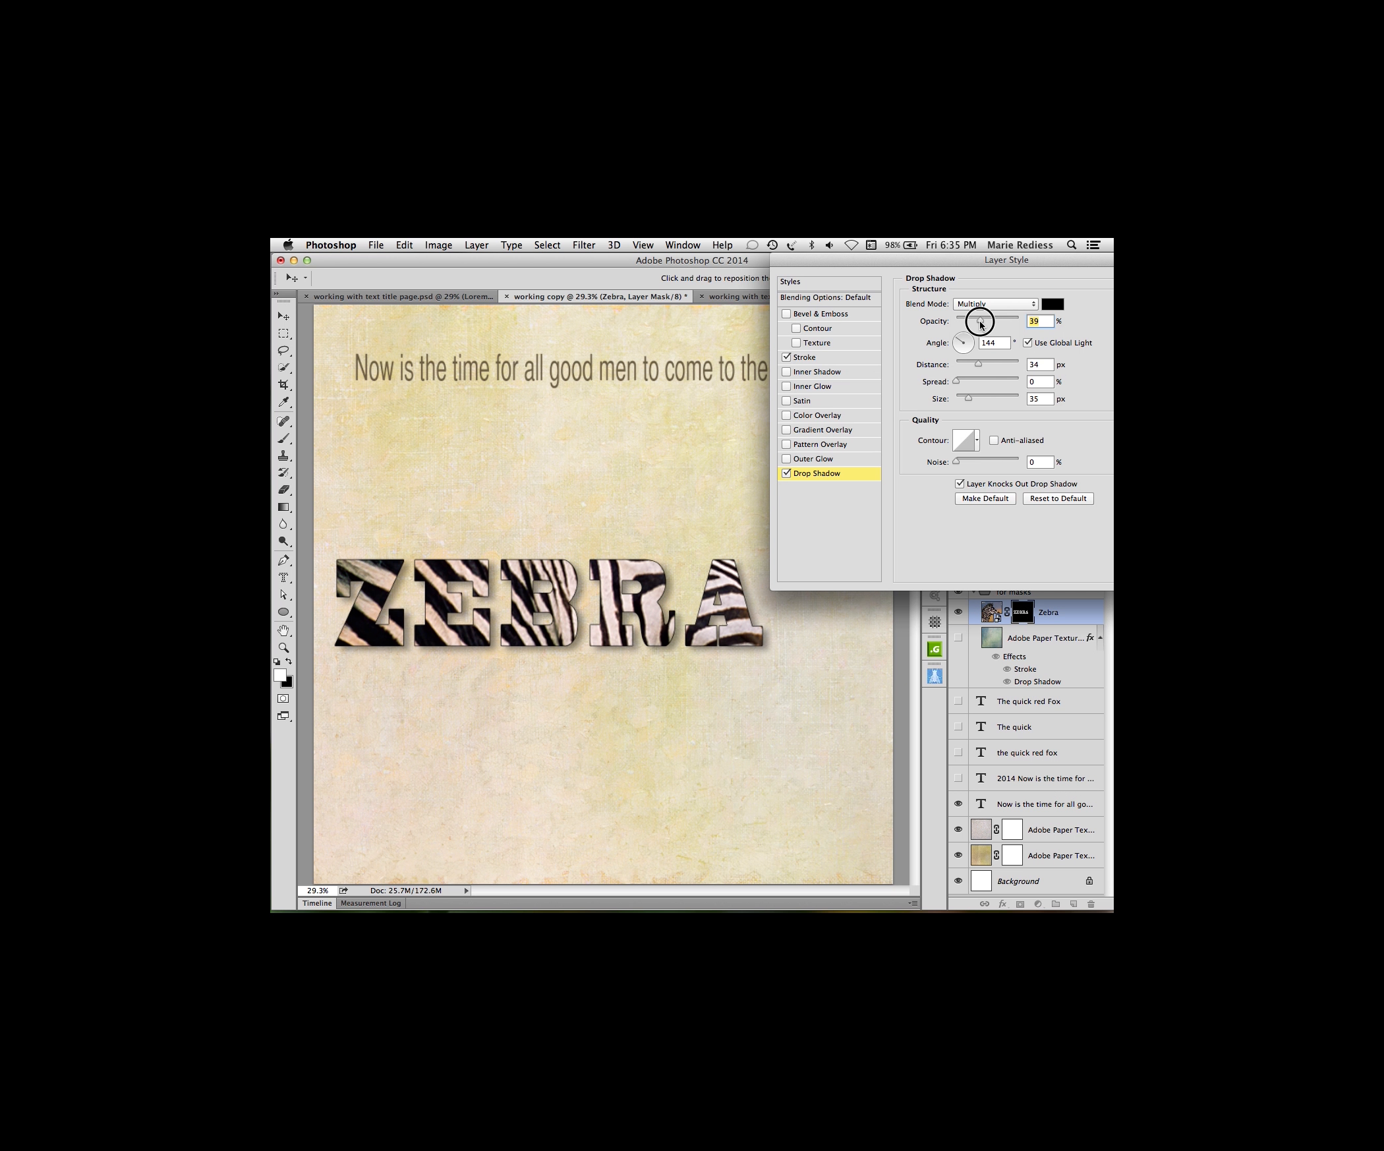
pyautogui.moveTo(981, 324); pyautogui.dragTo(978, 324)
pyautogui.moveTo(1044, 261); pyautogui.dragTo(900, 261)
pyautogui.click(1071, 283)
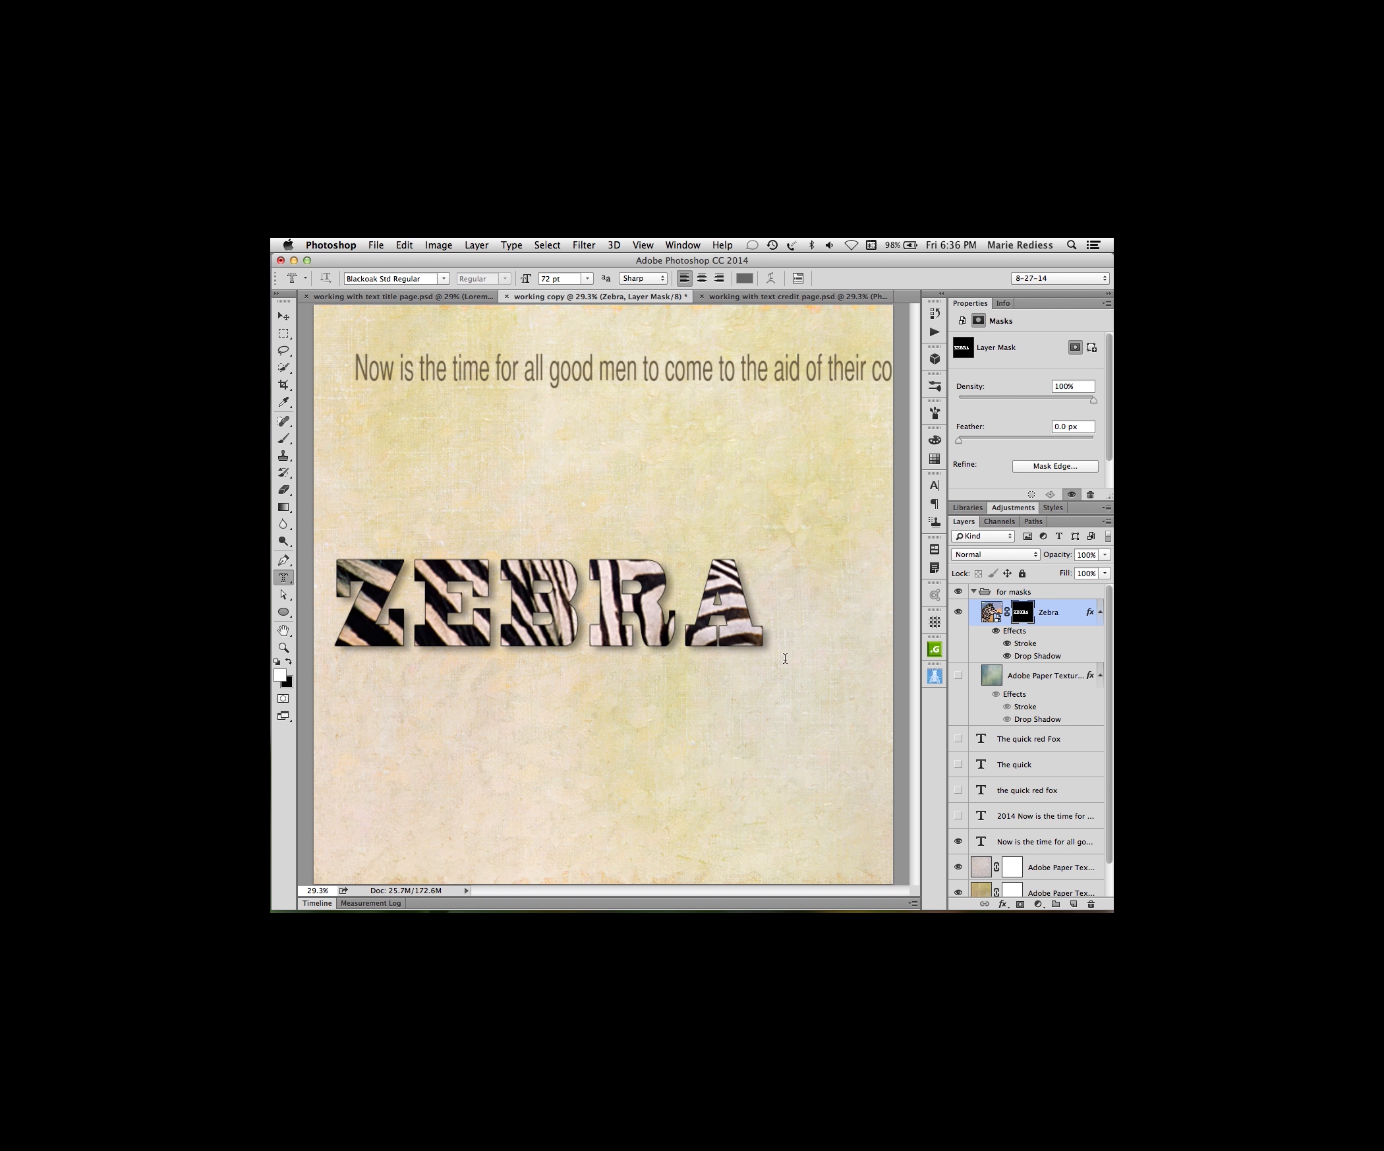
# - With the Vertical Type Mask tool and the Bone Regular font, enter GREEN beside the ZEBRA lettering
pyautogui.click(283, 579)
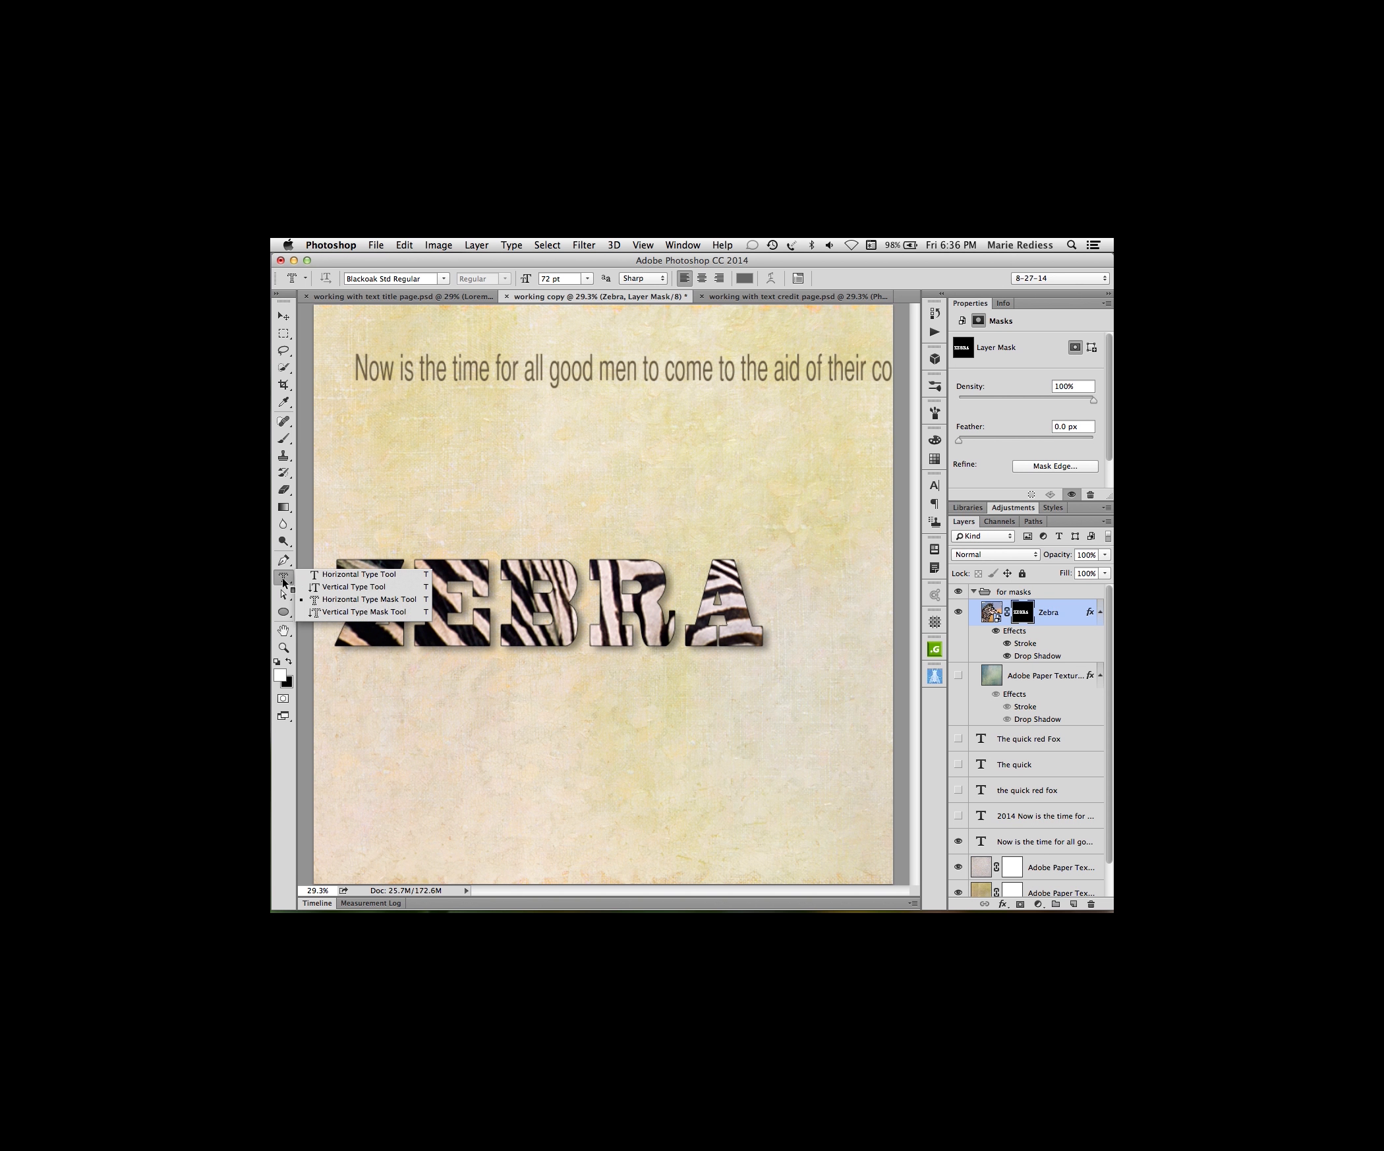
pyautogui.click(366, 611)
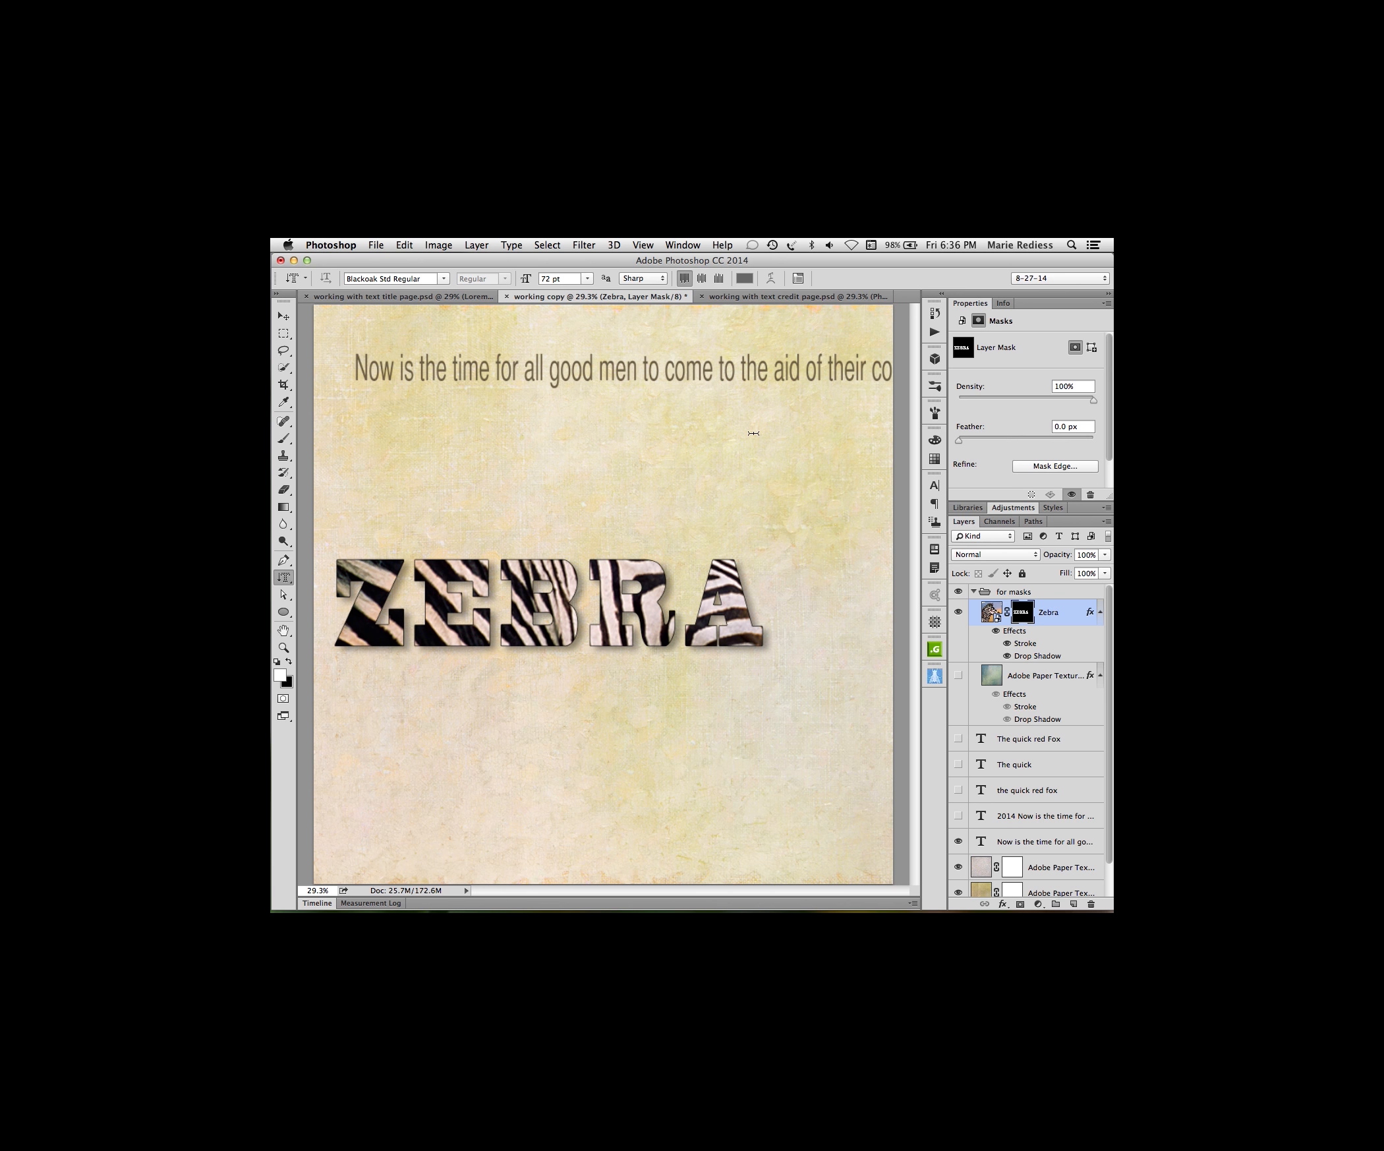
pyautogui.click(442, 278)
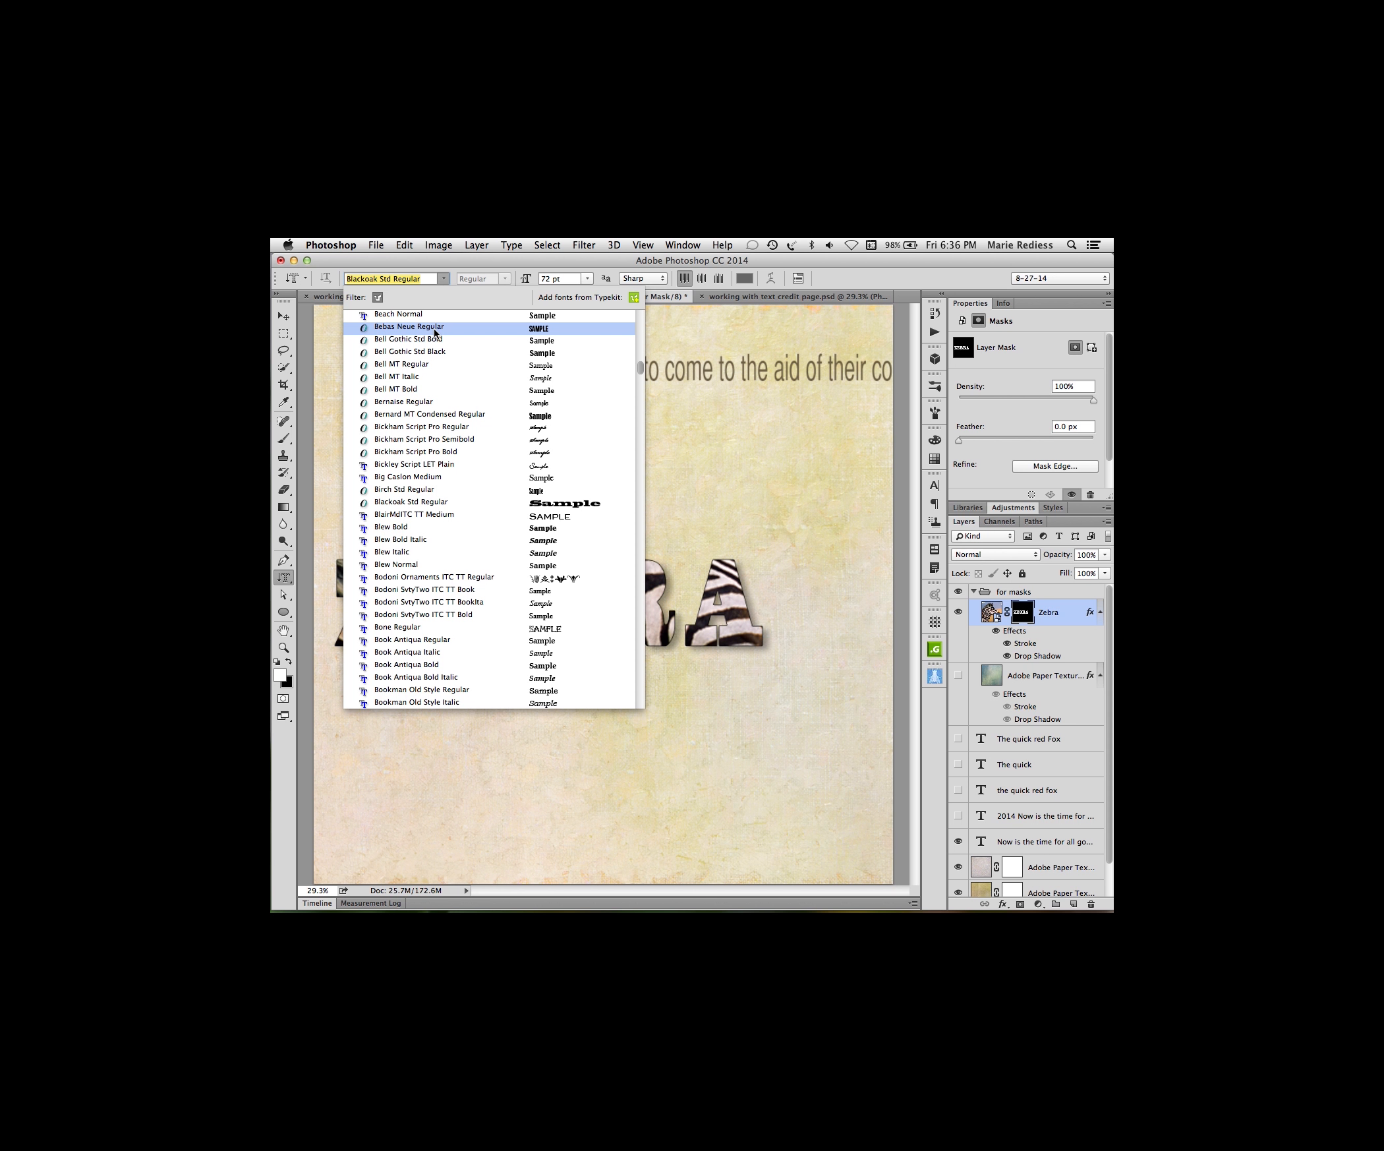
pyautogui.click(537, 627)
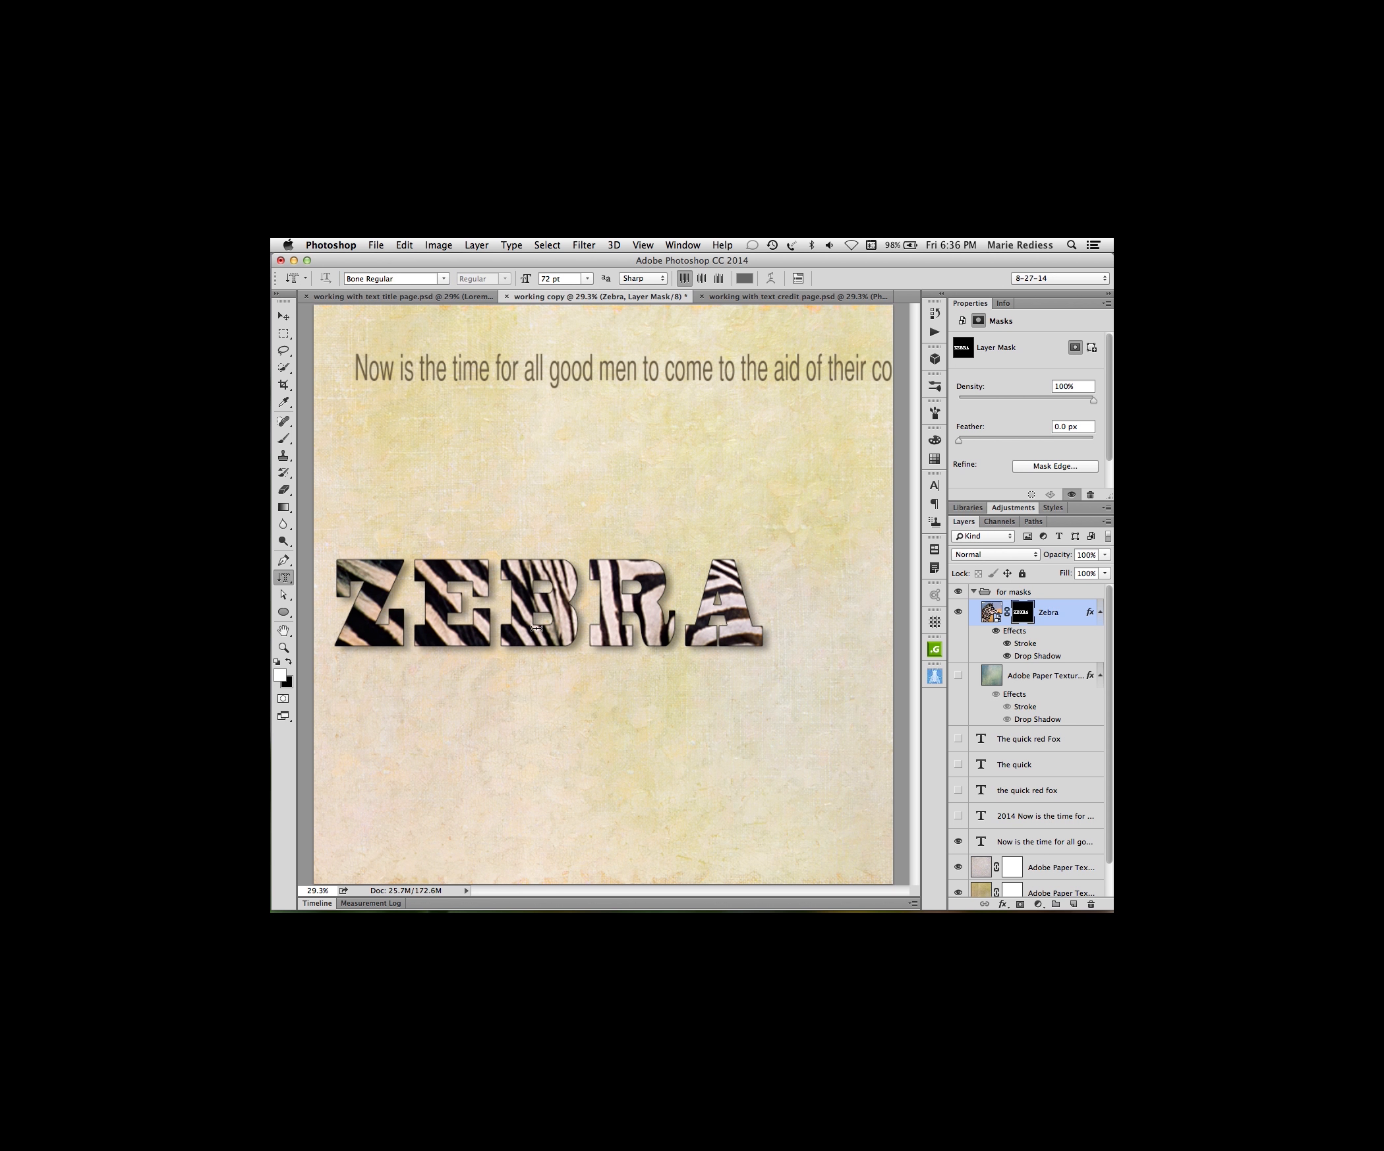
pyautogui.click(831, 431)
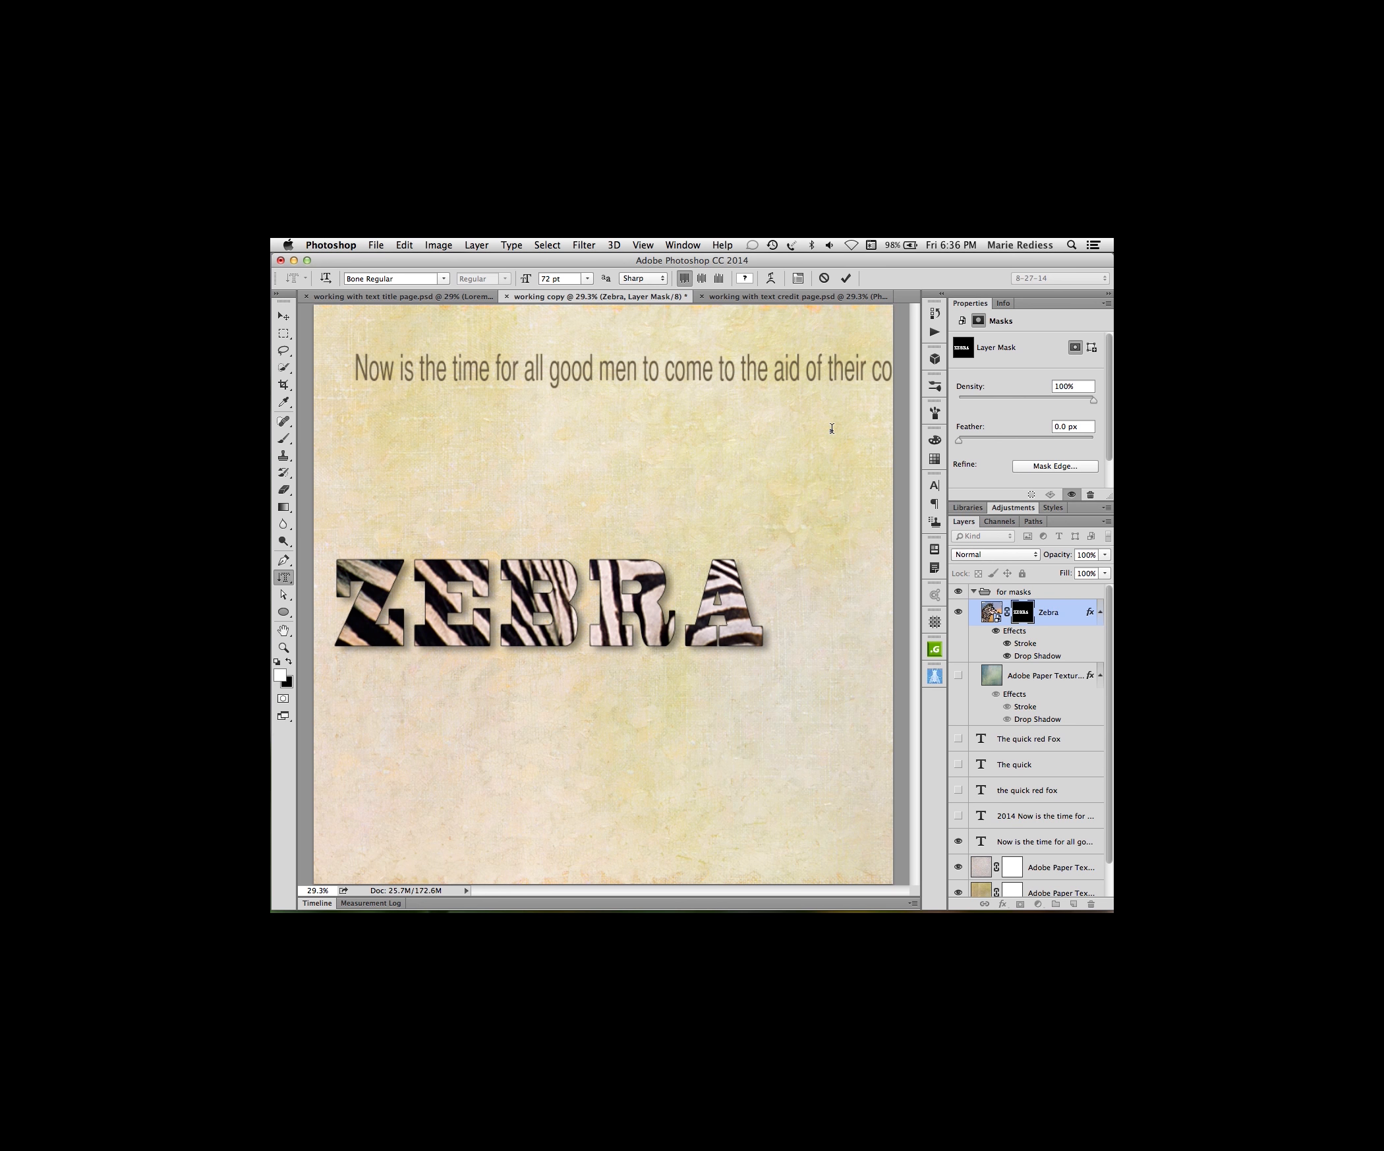
pyautogui.write('GREE')
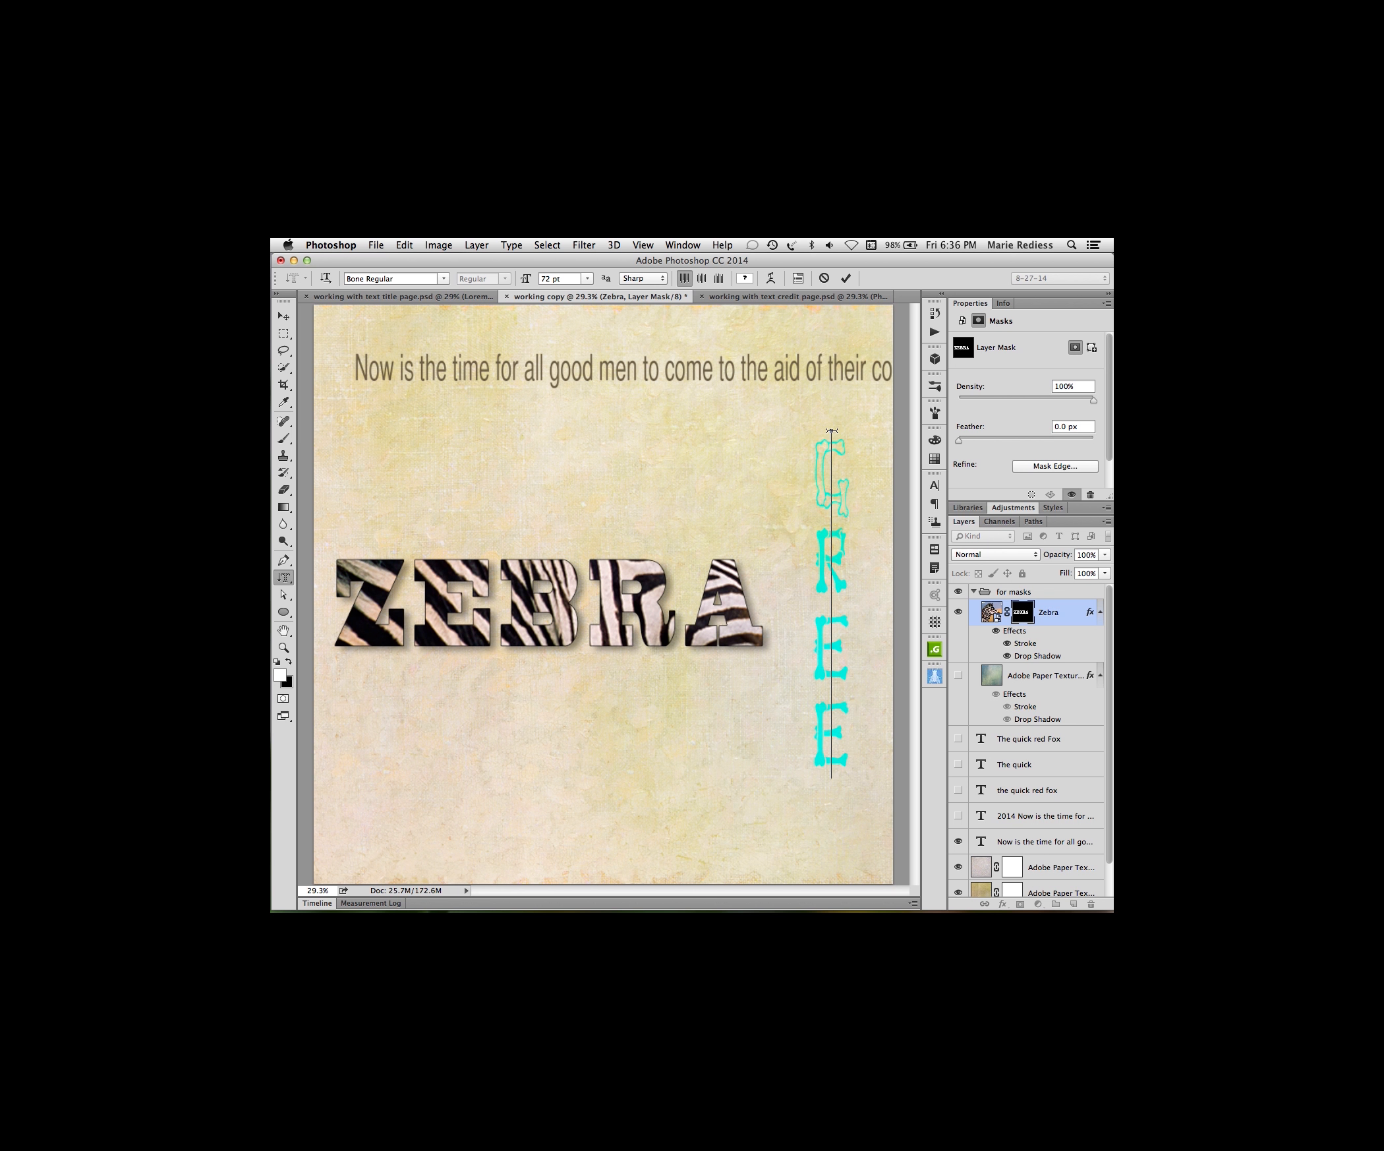
pyautogui.write('N')
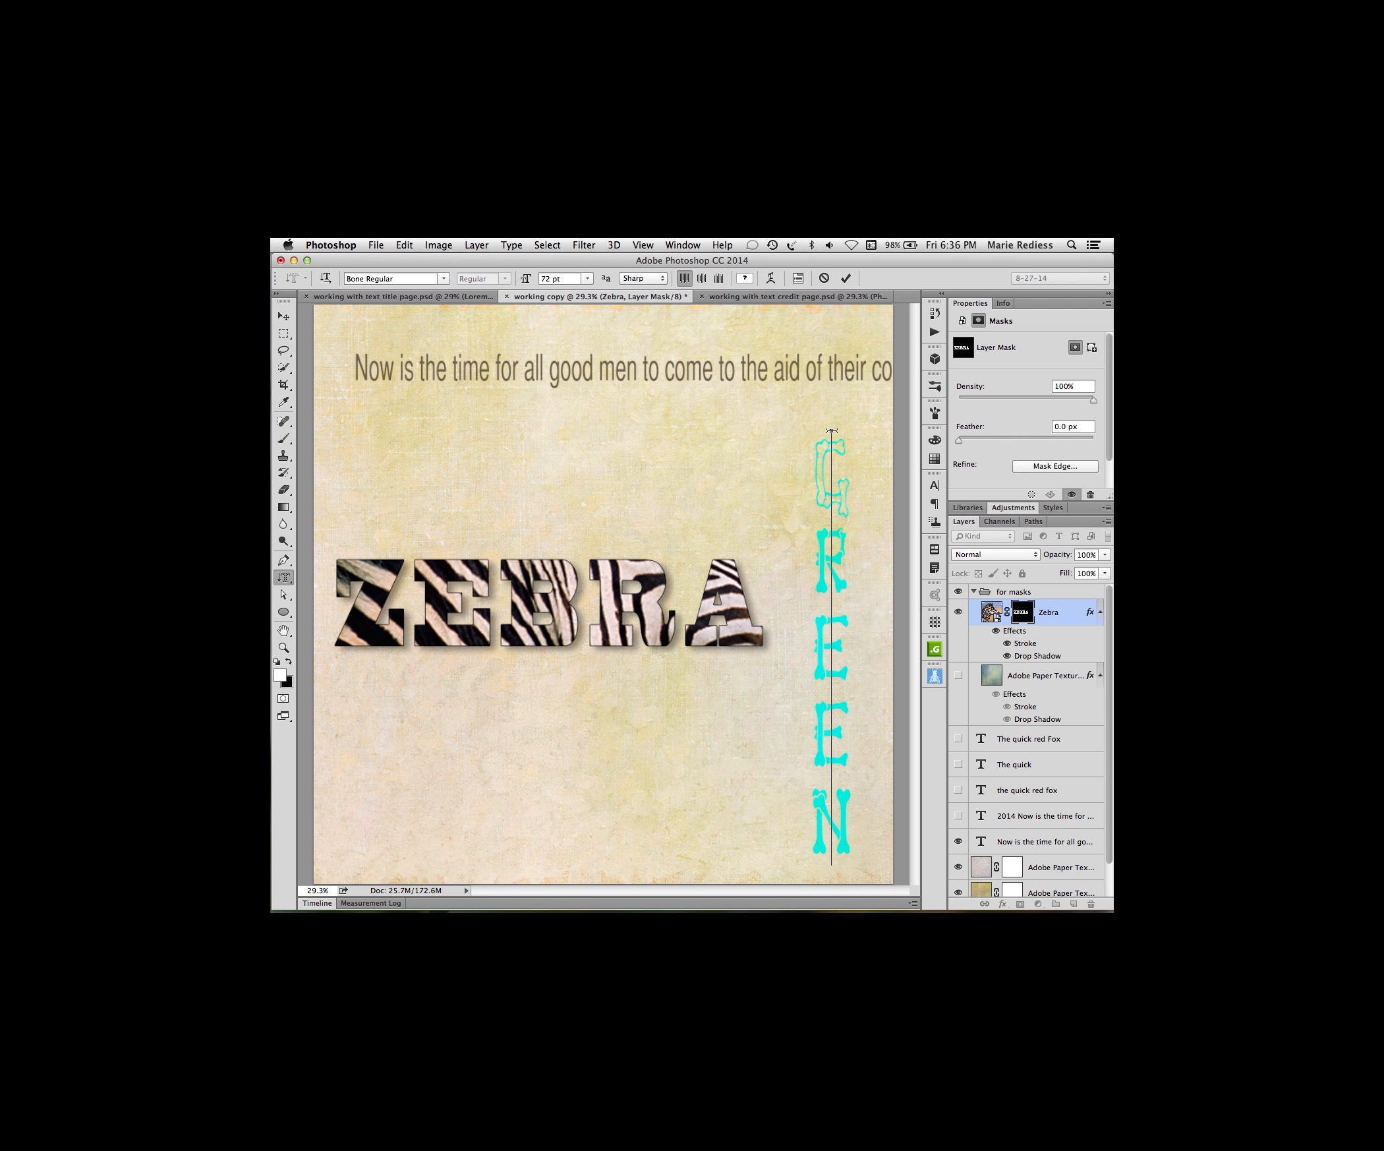
# - Tighten the letter spacing of the whole vertical word GREEN and commit it as a selection
pyautogui.click(831, 492)
pyautogui.moveTo(832, 493); pyautogui.dragTo(832, 451)
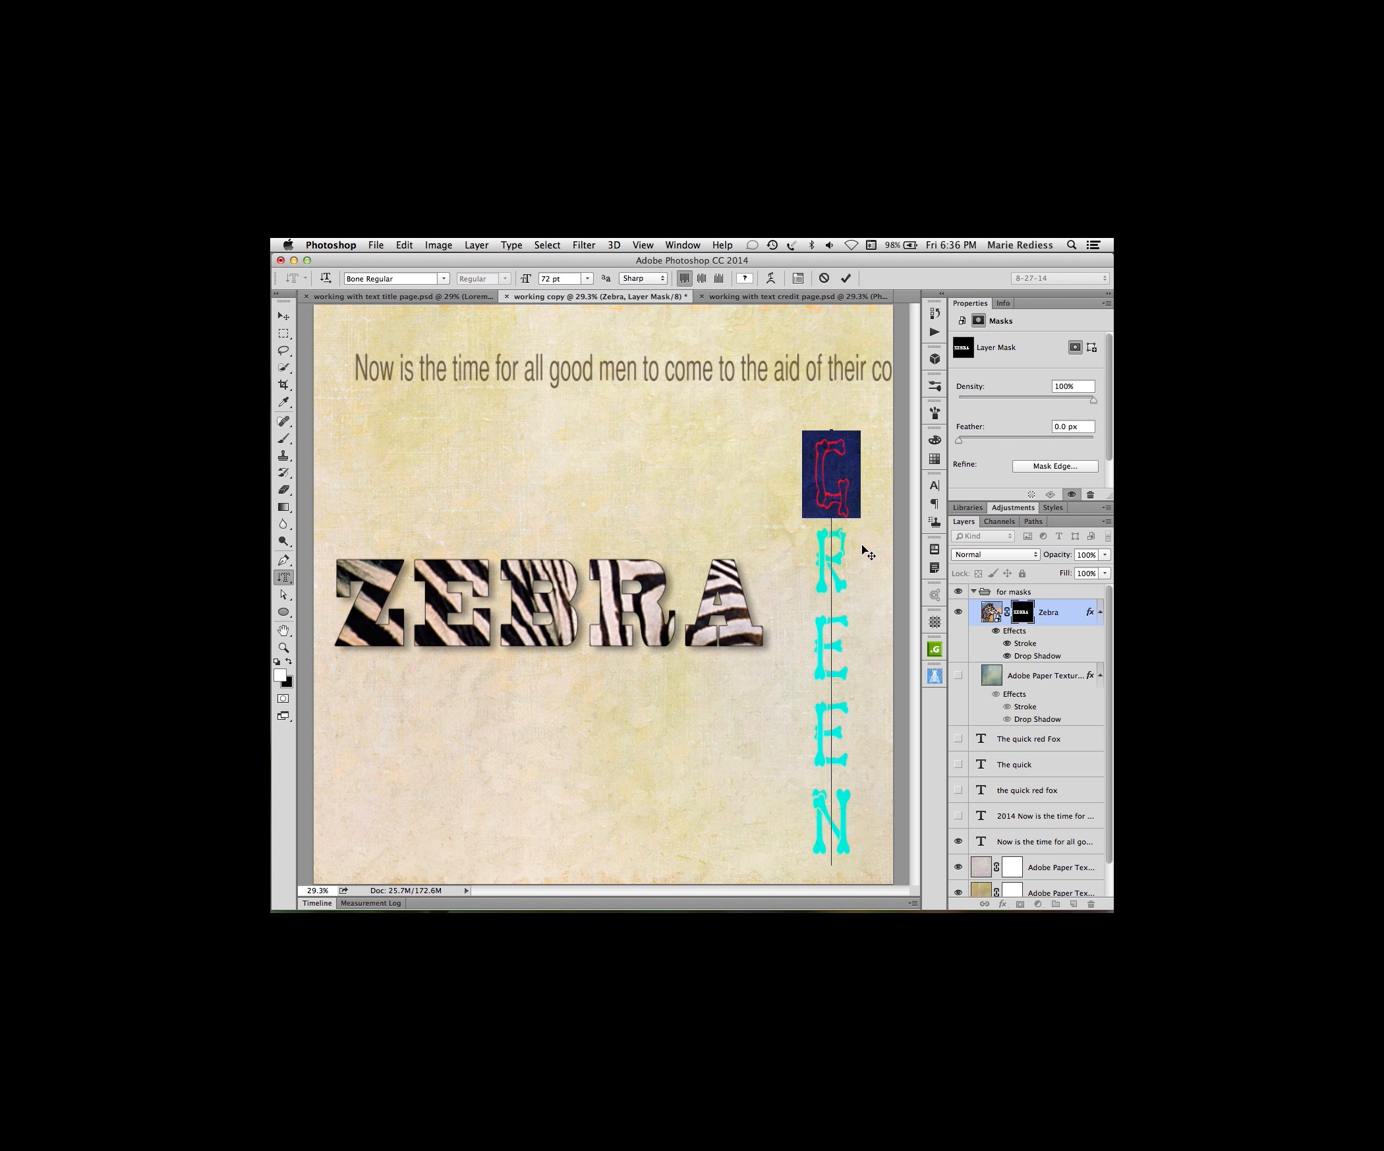
pyautogui.press('super+h')
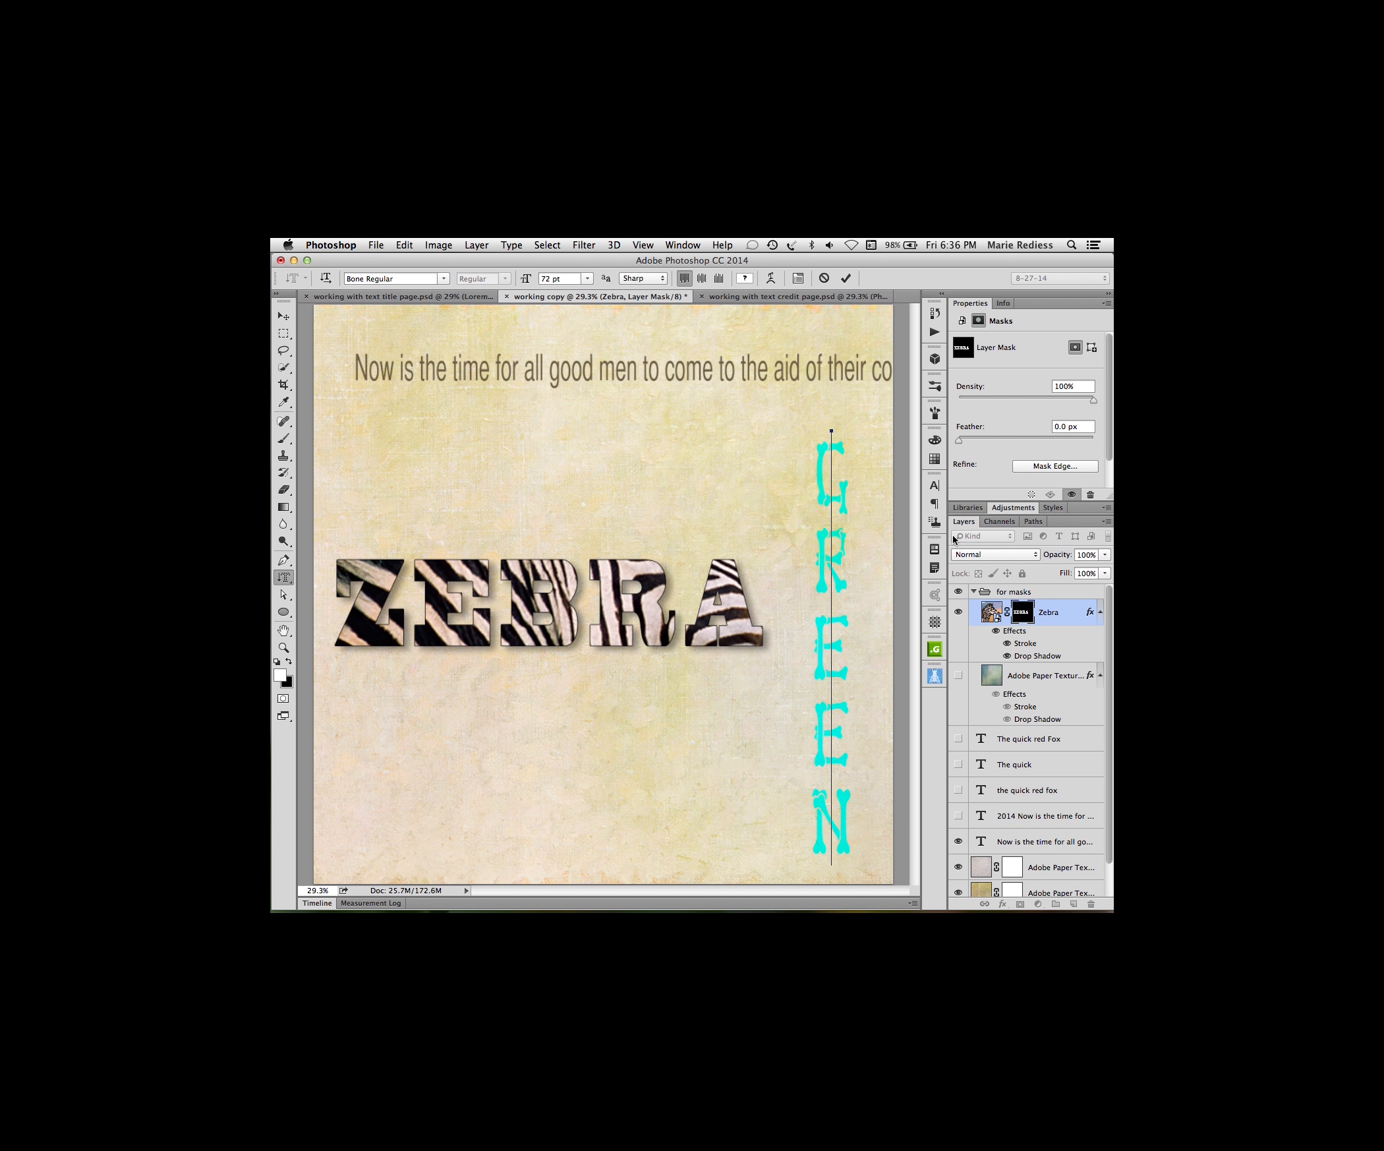
pyautogui.moveTo(826, 449); pyautogui.dragTo(833, 860)
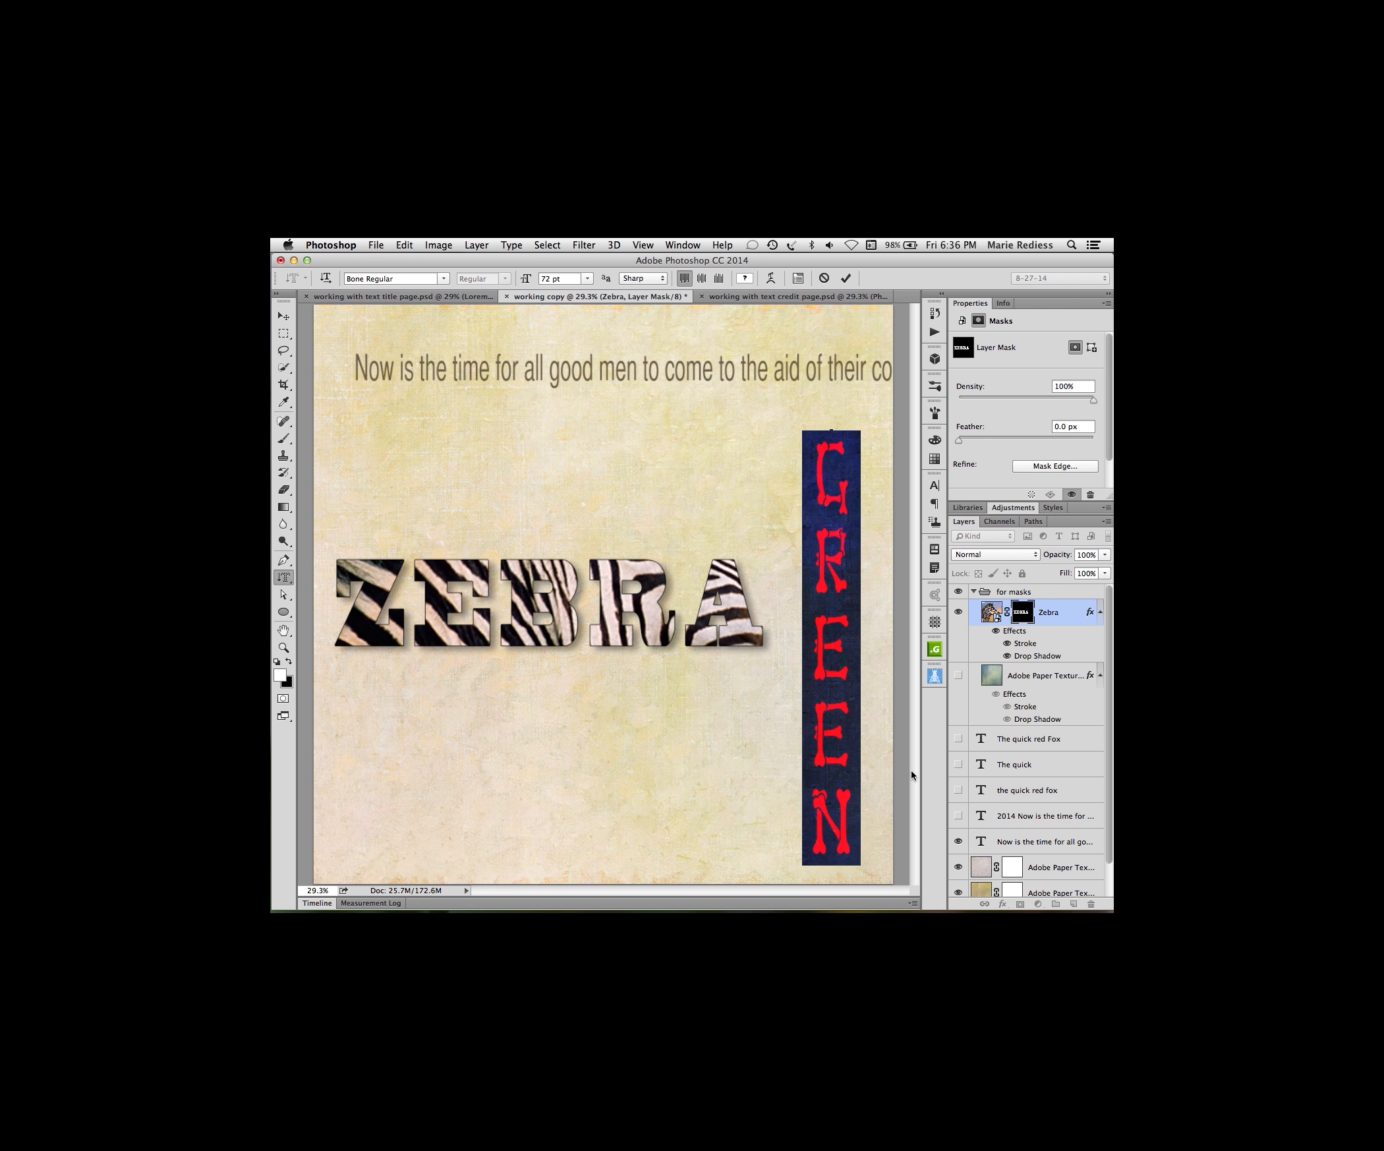
pyautogui.hotkey('alt', 'Up')
pyautogui.hotkey('alt', 'Up')
pyautogui.hotkey('alt', 'Up')
pyautogui.hotkey('alt', 'Up')
pyautogui.hotkey('alt', 'Up')
pyautogui.hotkey('alt', 'Up')
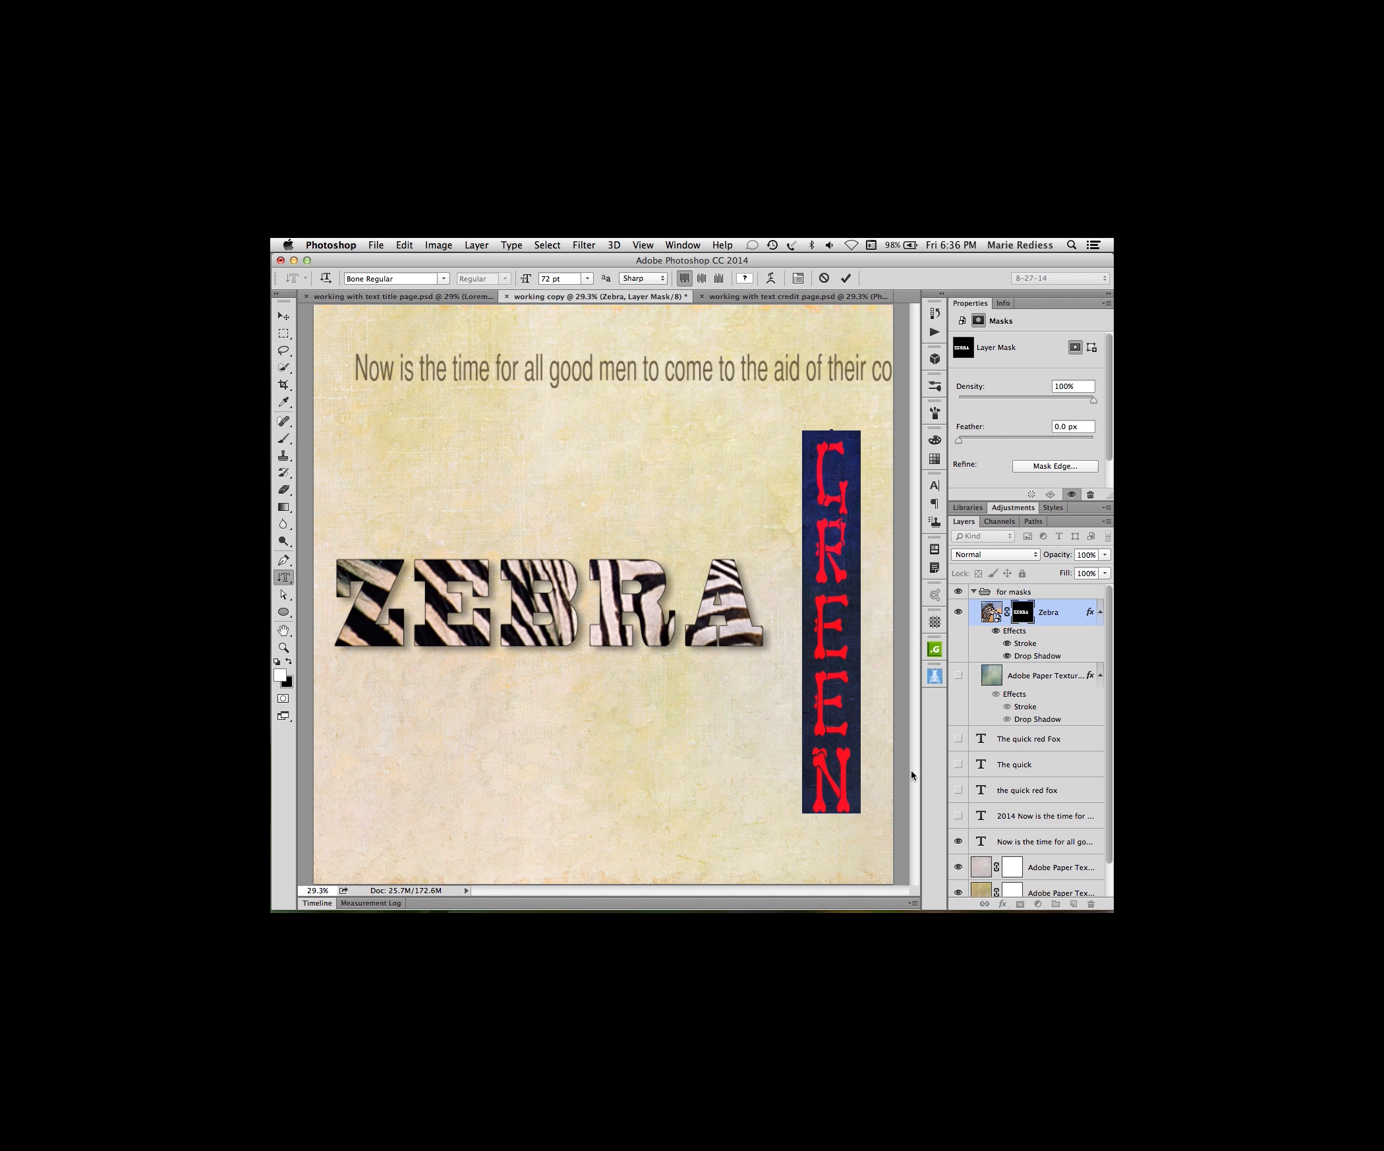
pyautogui.press('super+Return')
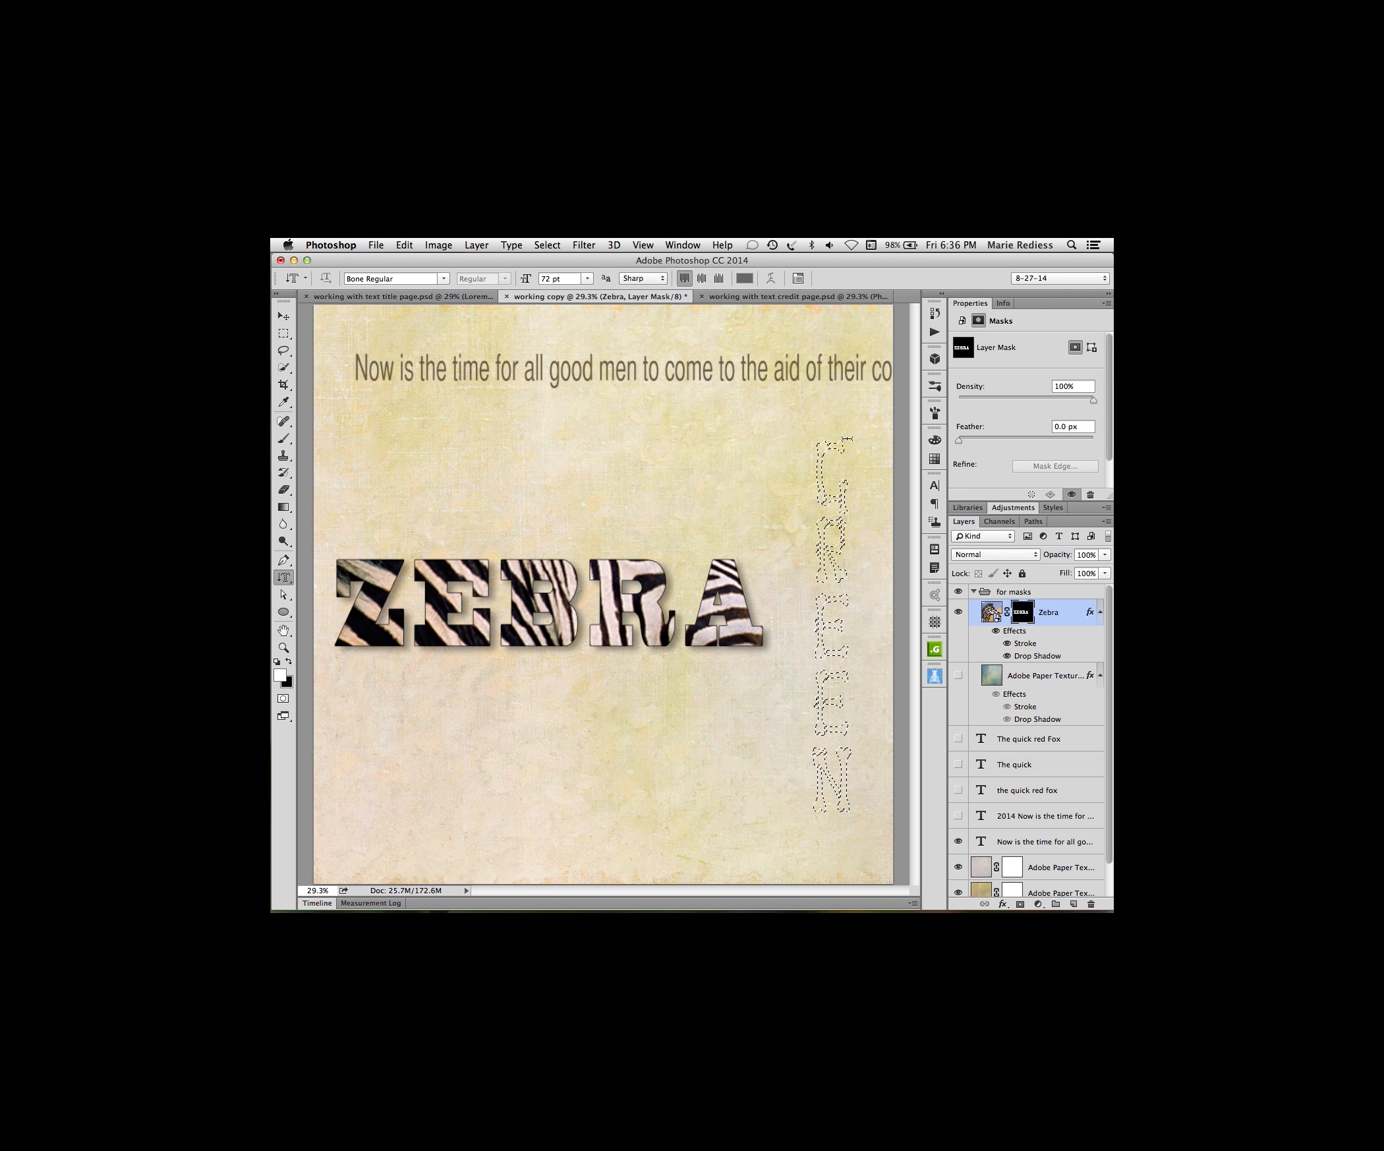
# - Show the Adobe Paper Texture Pro 2014_Alice layer above the text layers and mask it with the GREEN text selection
pyautogui.click(957, 675)
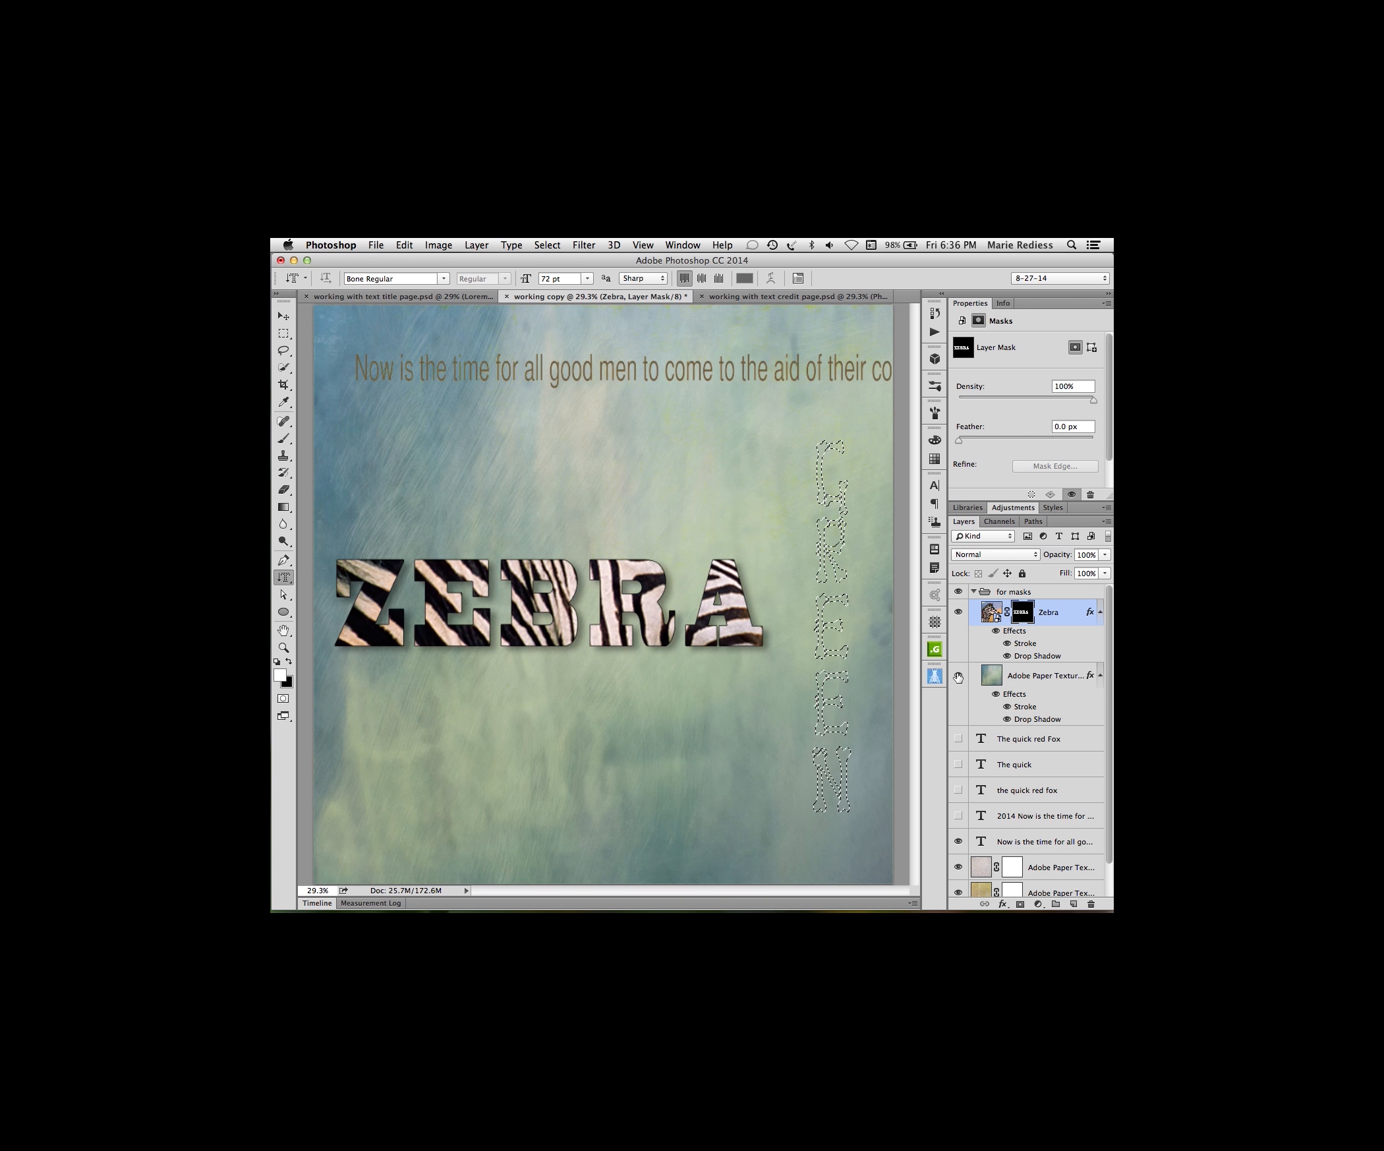
pyautogui.click(994, 676)
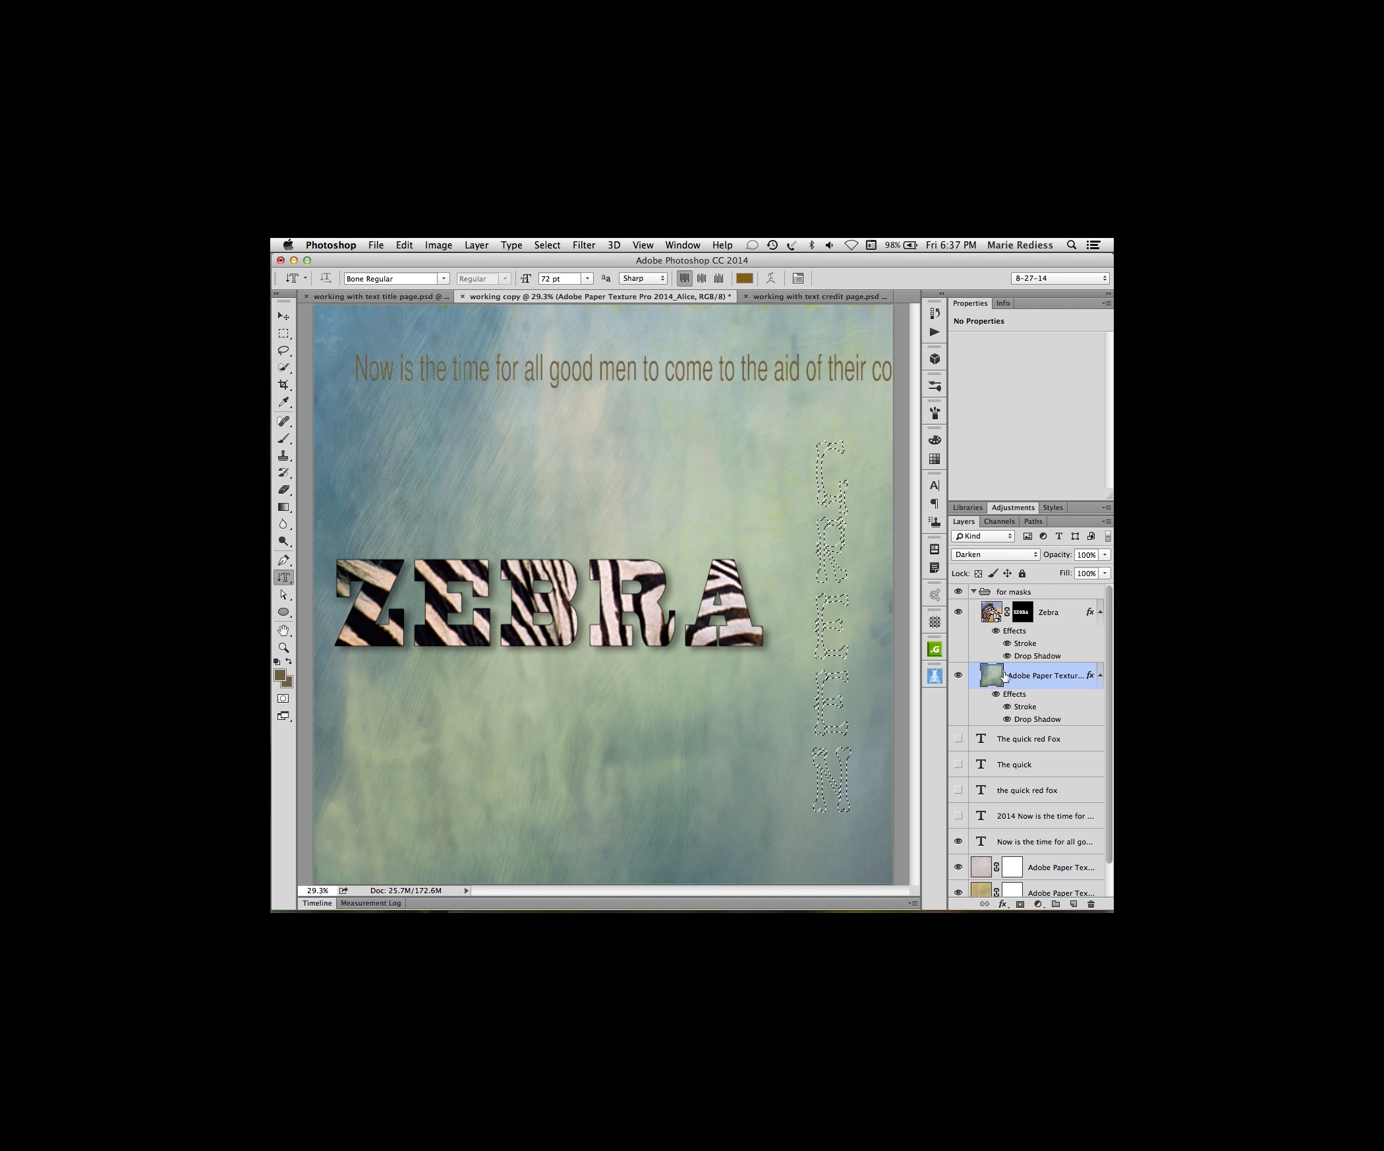
pyautogui.click(1020, 905)
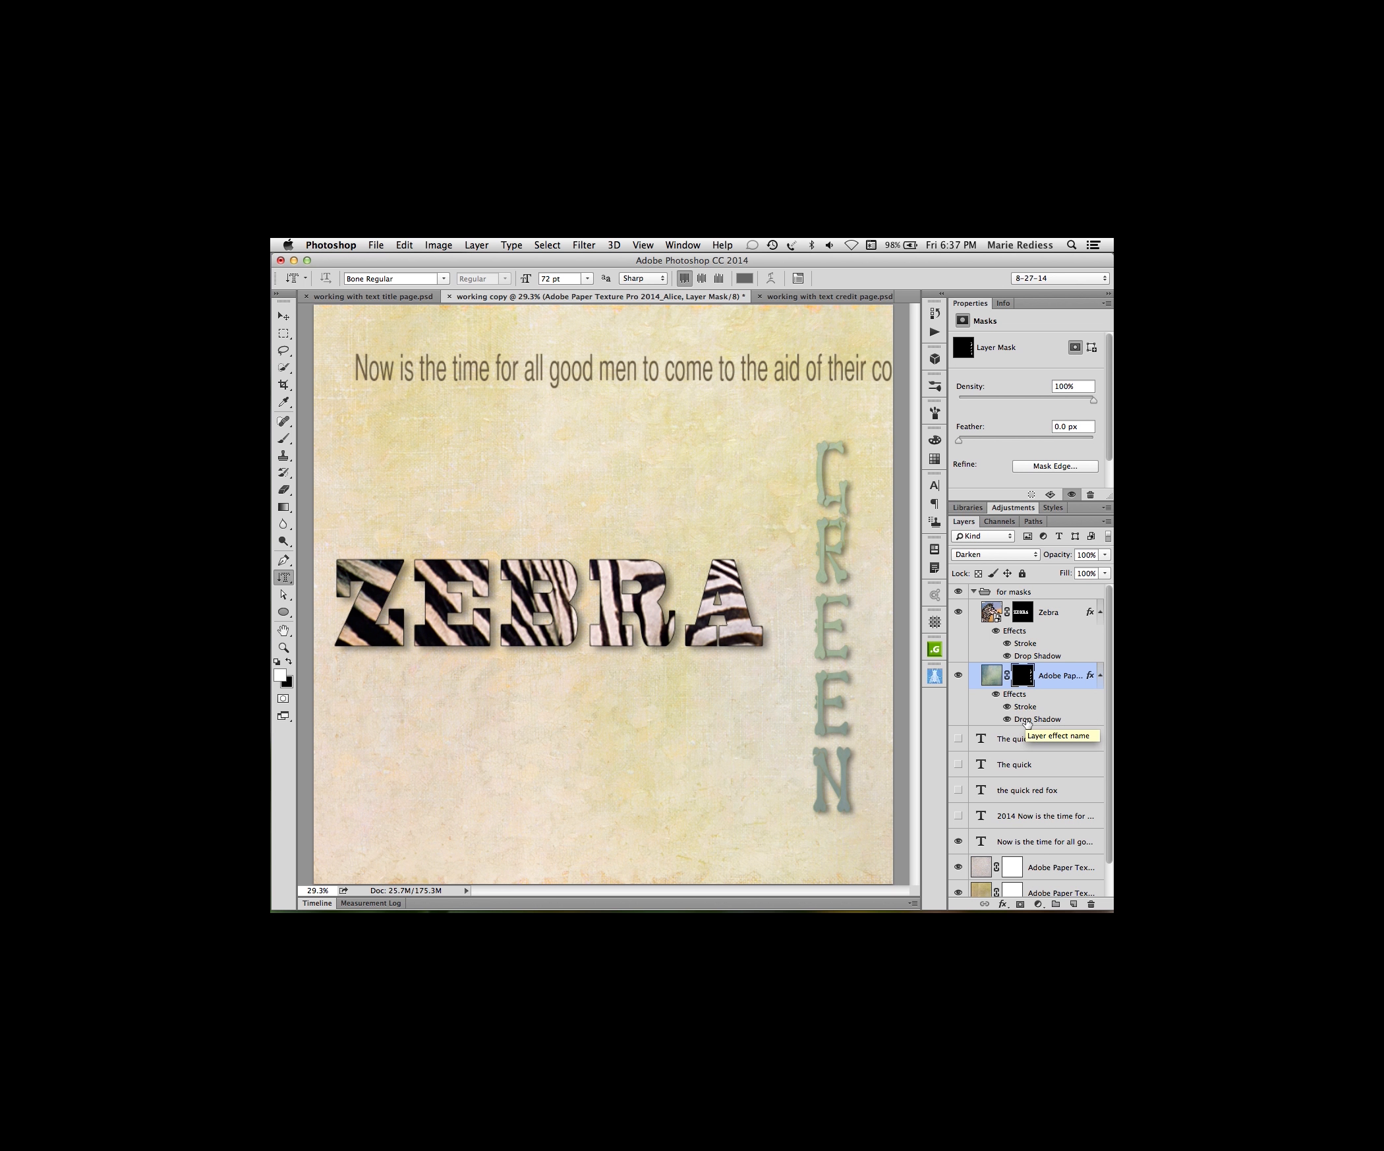
# - Move the masked texture layer's Drop Shadow onto the Zebra layer and copy it back to the texture layer
pyautogui.click(1032, 722)
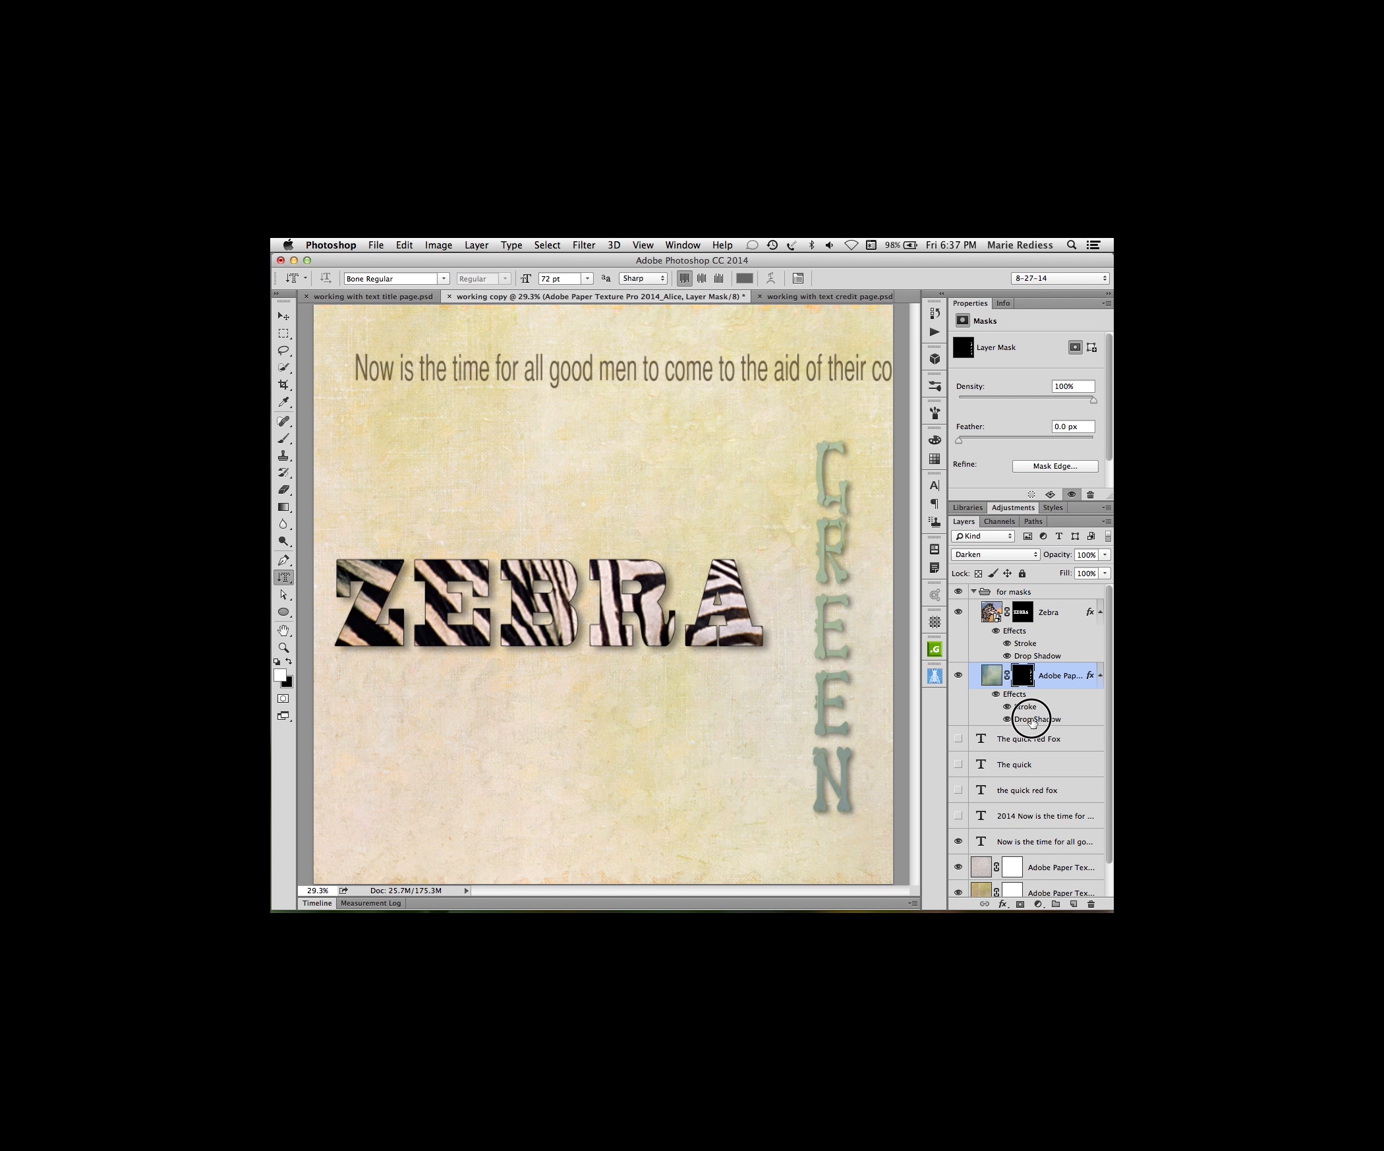
pyautogui.moveTo(1032, 722); pyautogui.dragTo(1026, 655)
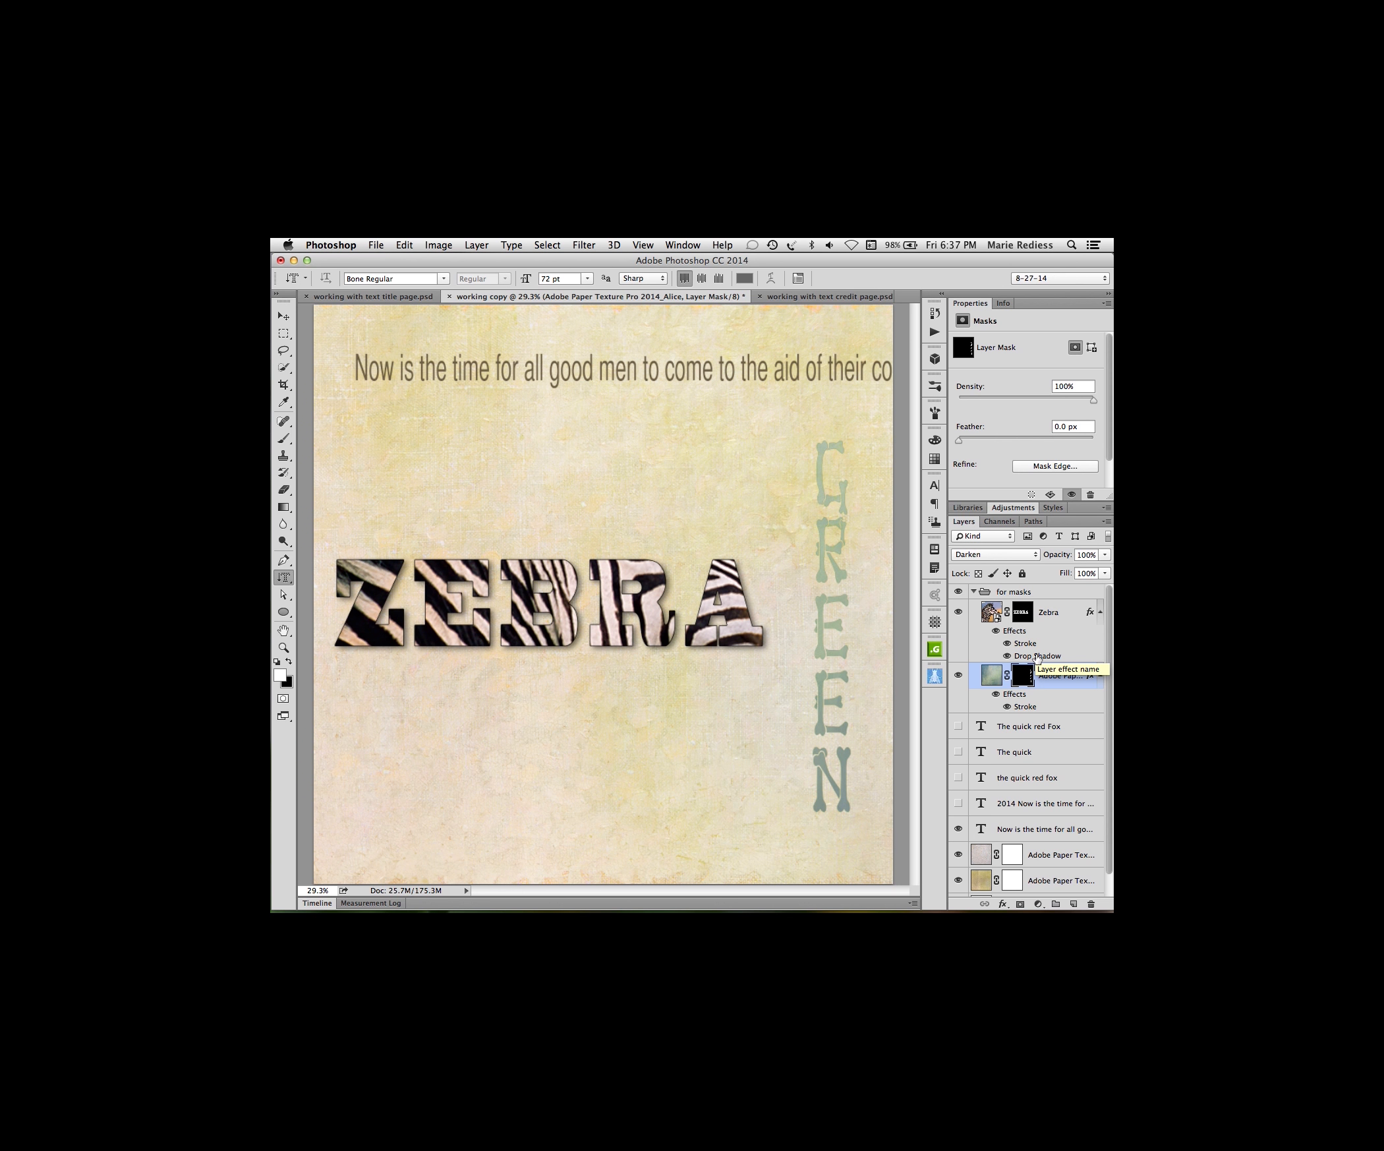
pyautogui.moveTo(1038, 658); pyautogui.dragTo(1034, 715)
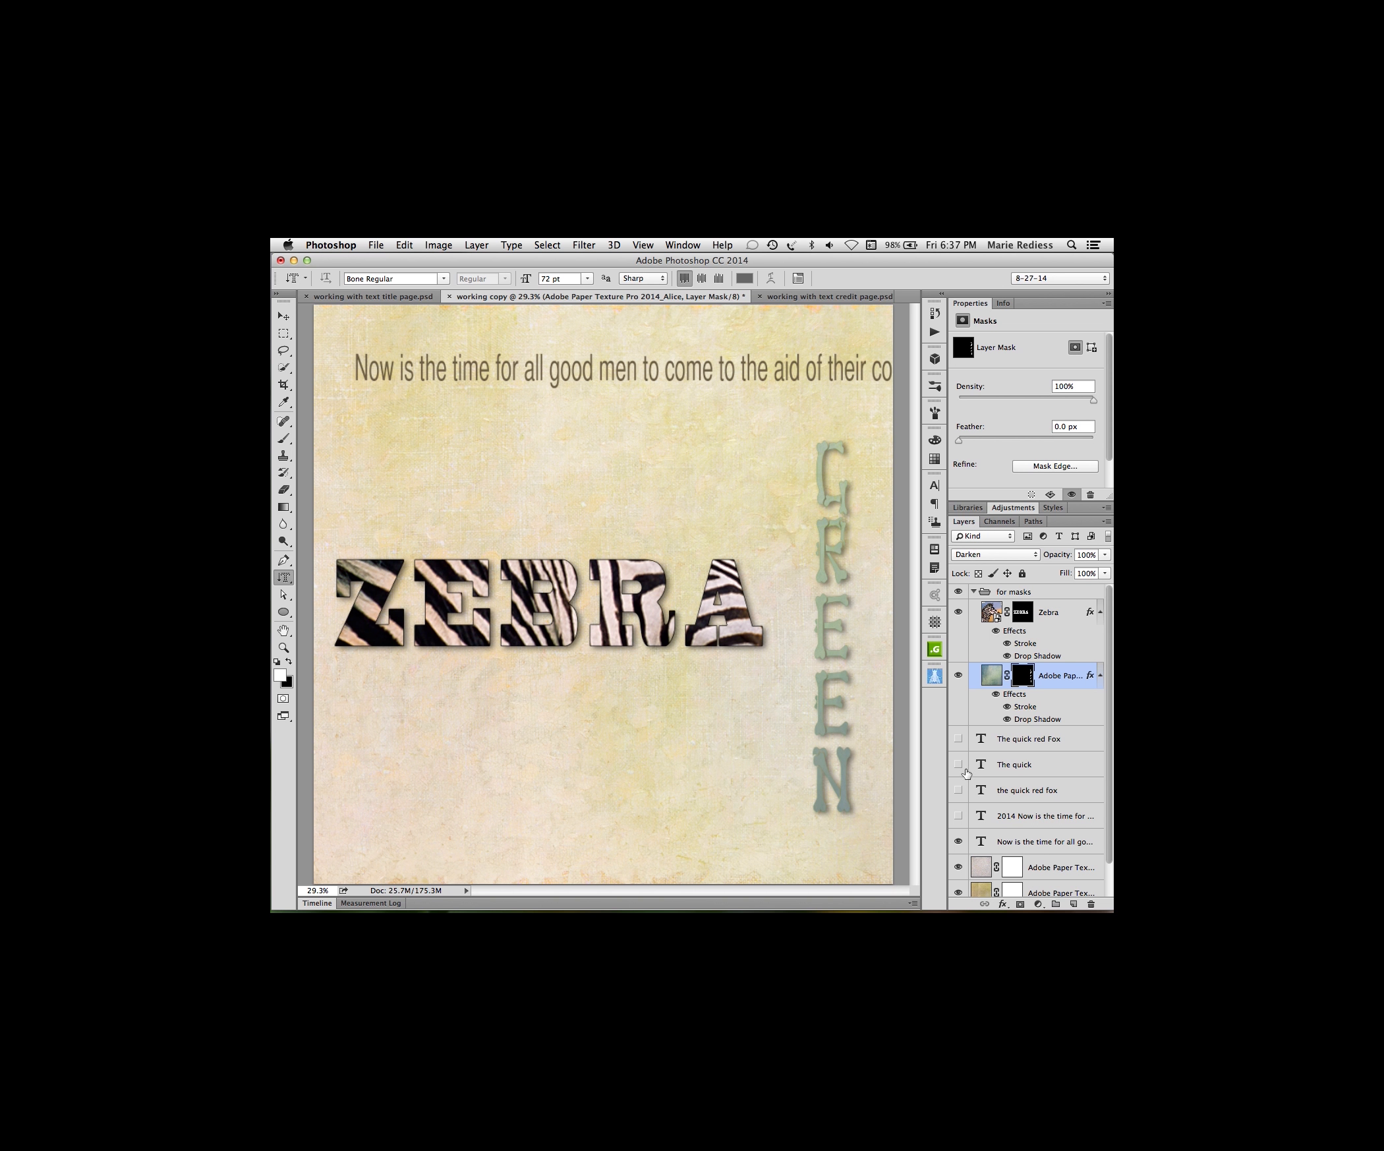
# - Hide the "Now is the time for all go..." text layer and start horizontal text on an S-shaped pen path drawn above ZEBRA
pyautogui.click(958, 841)
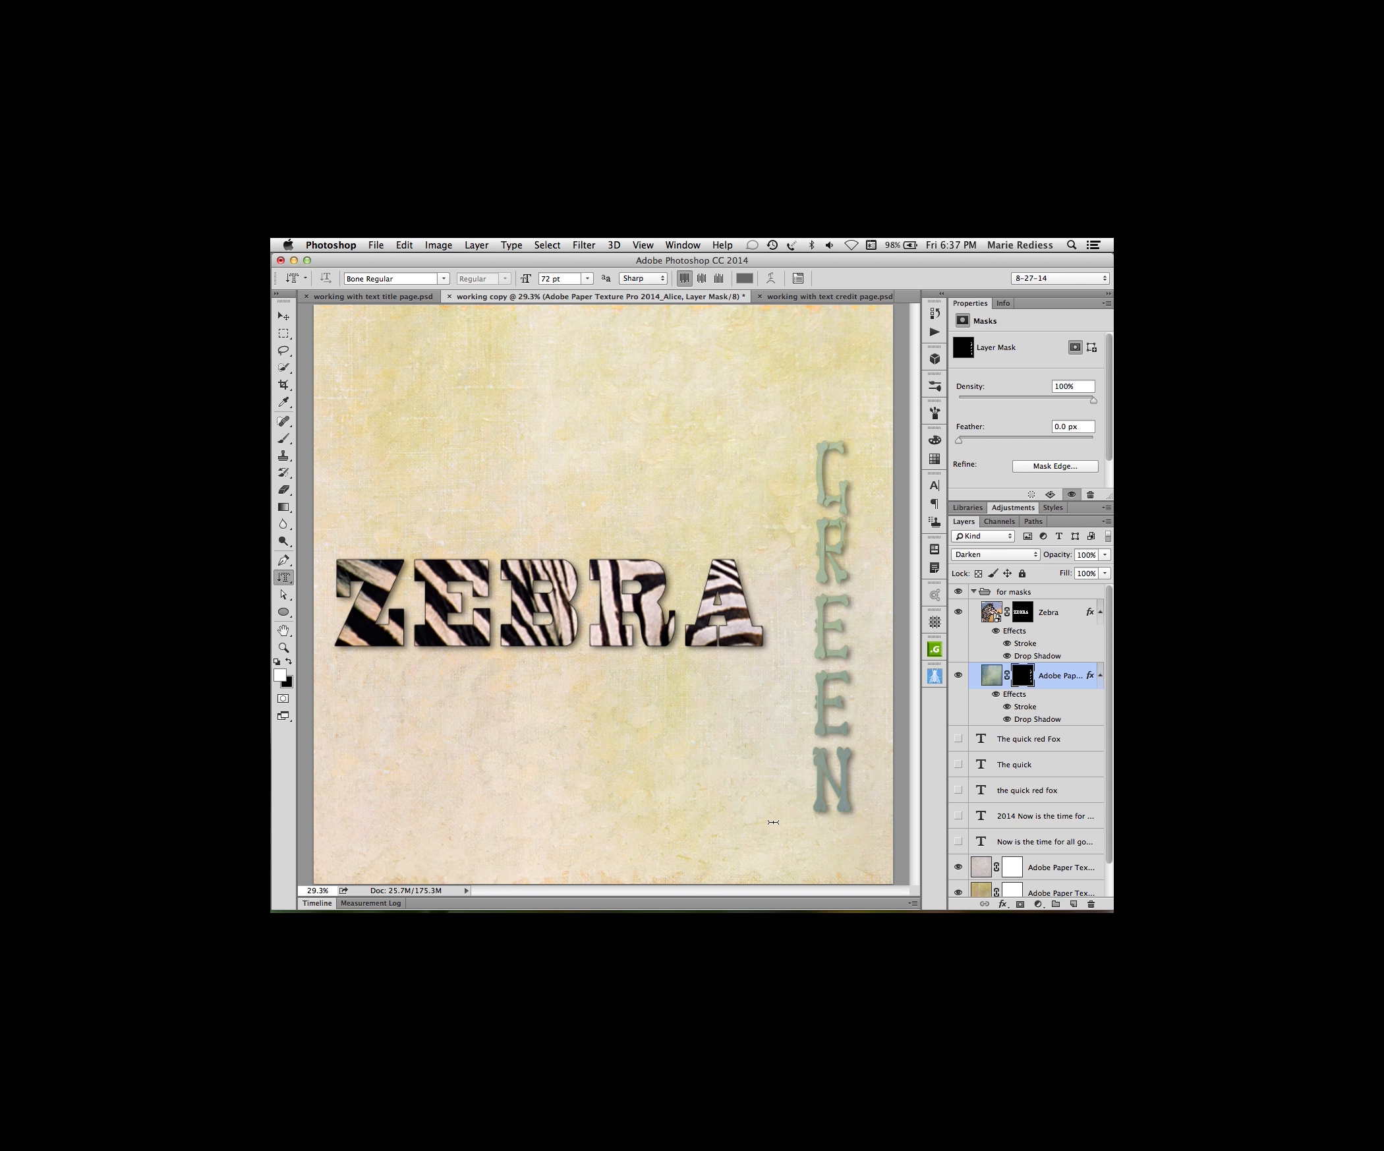
pyautogui.click(283, 577)
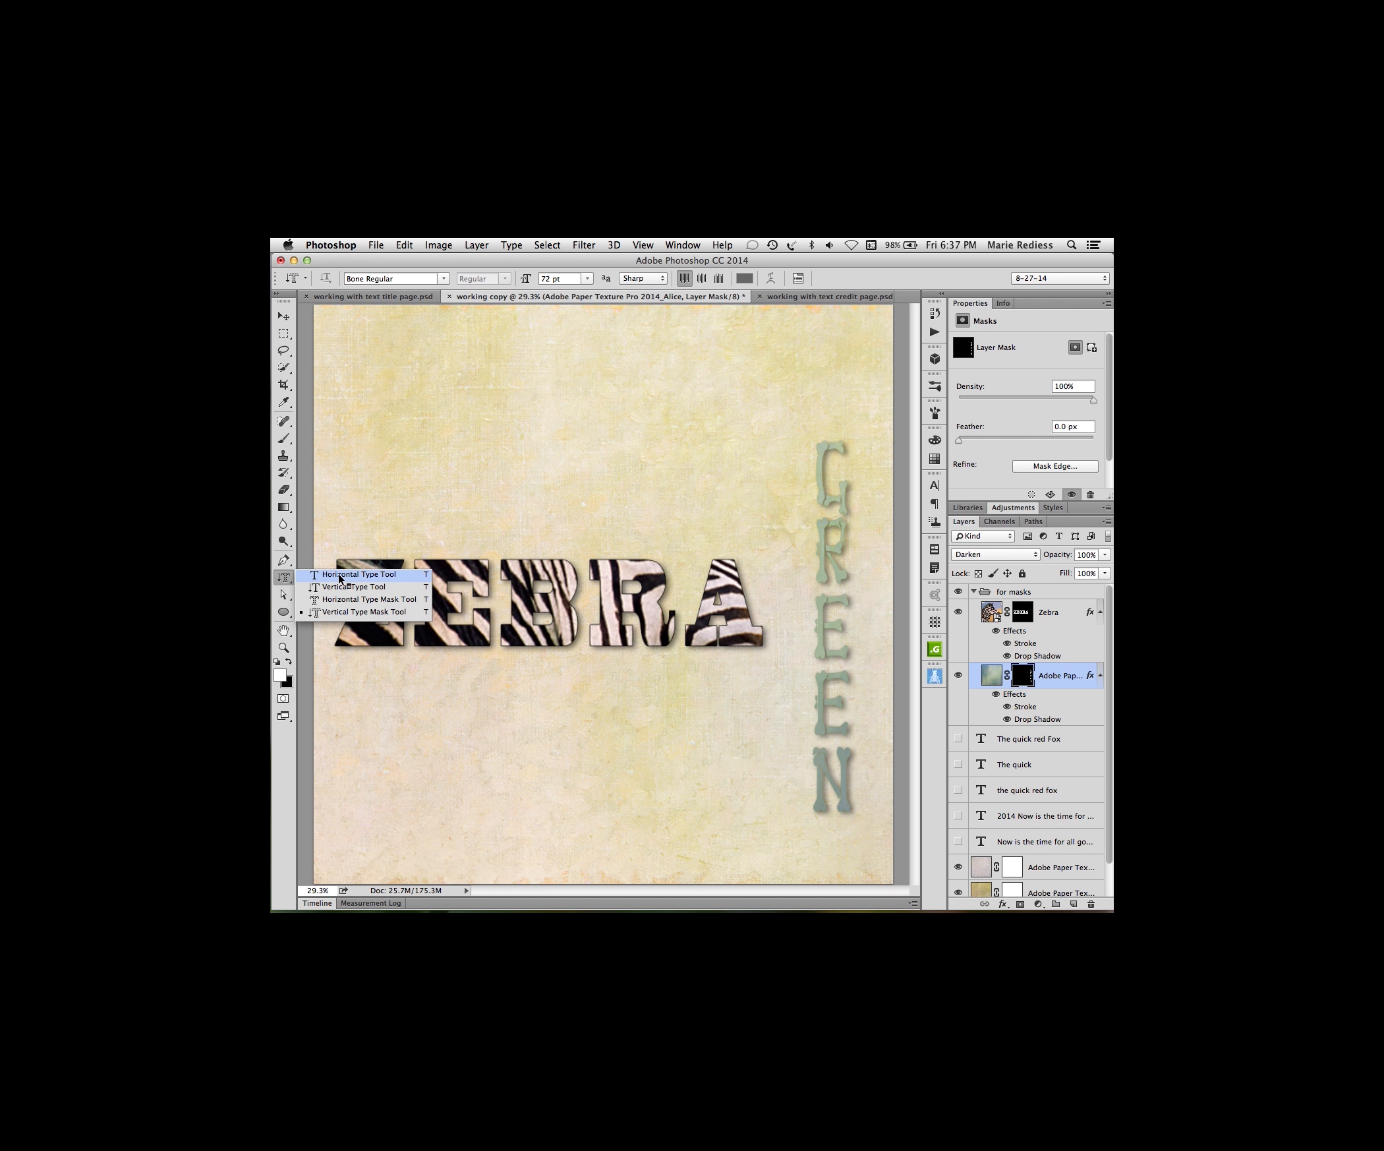
pyautogui.click(342, 579)
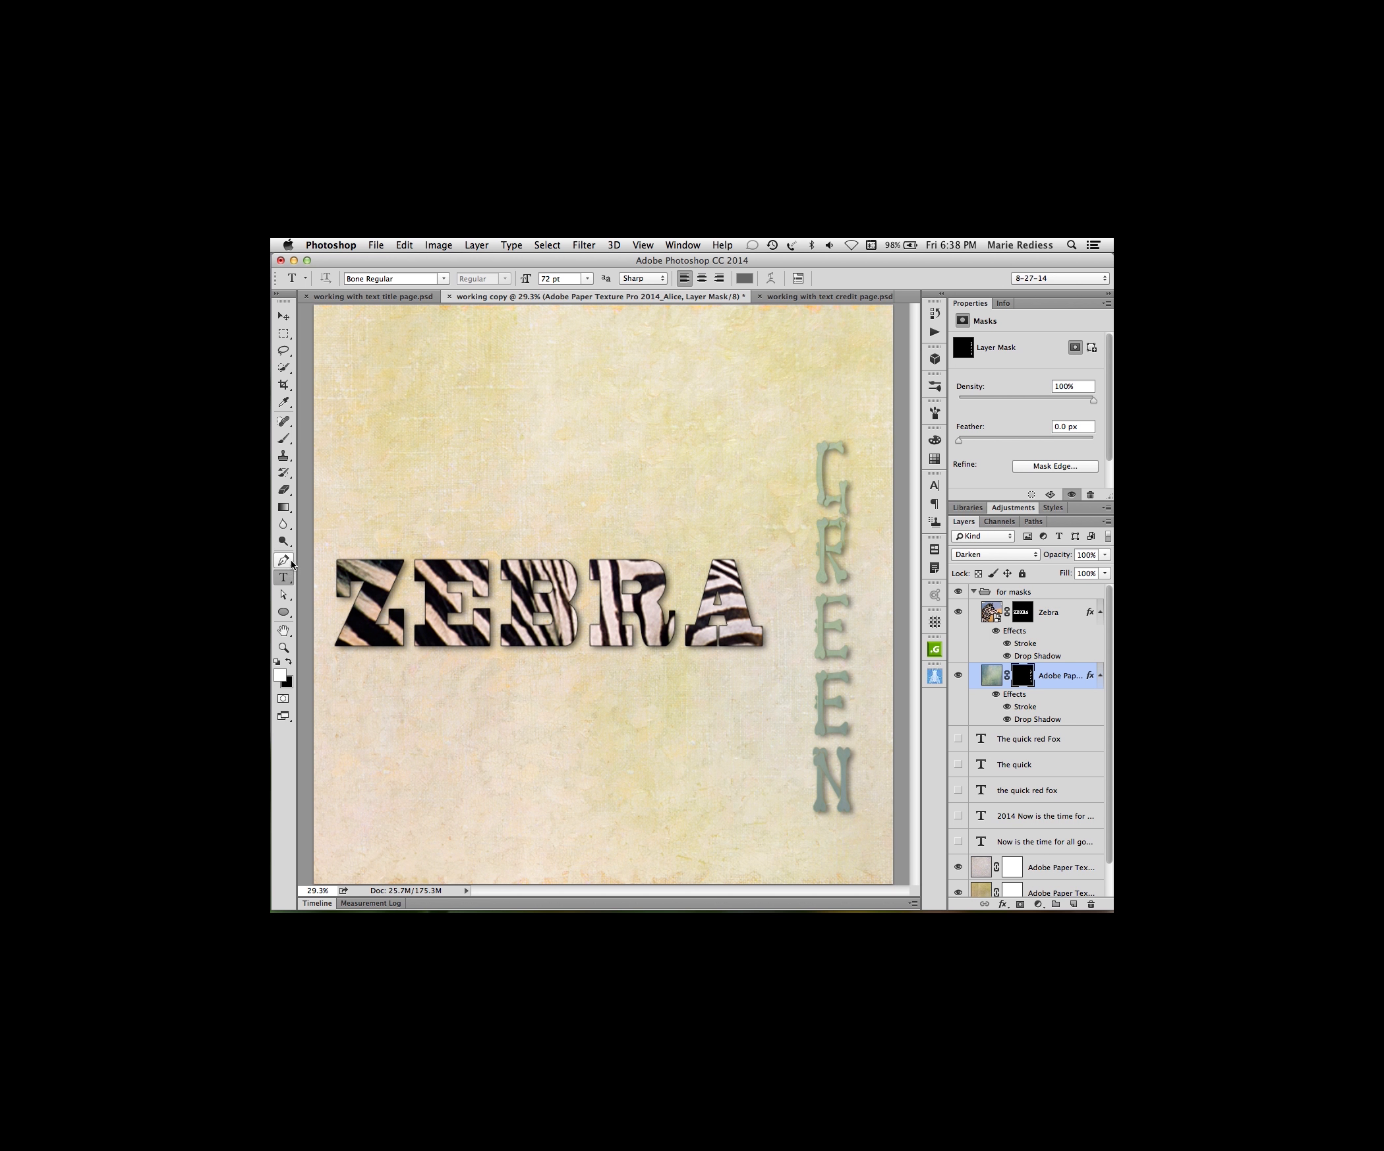
pyautogui.click(283, 560)
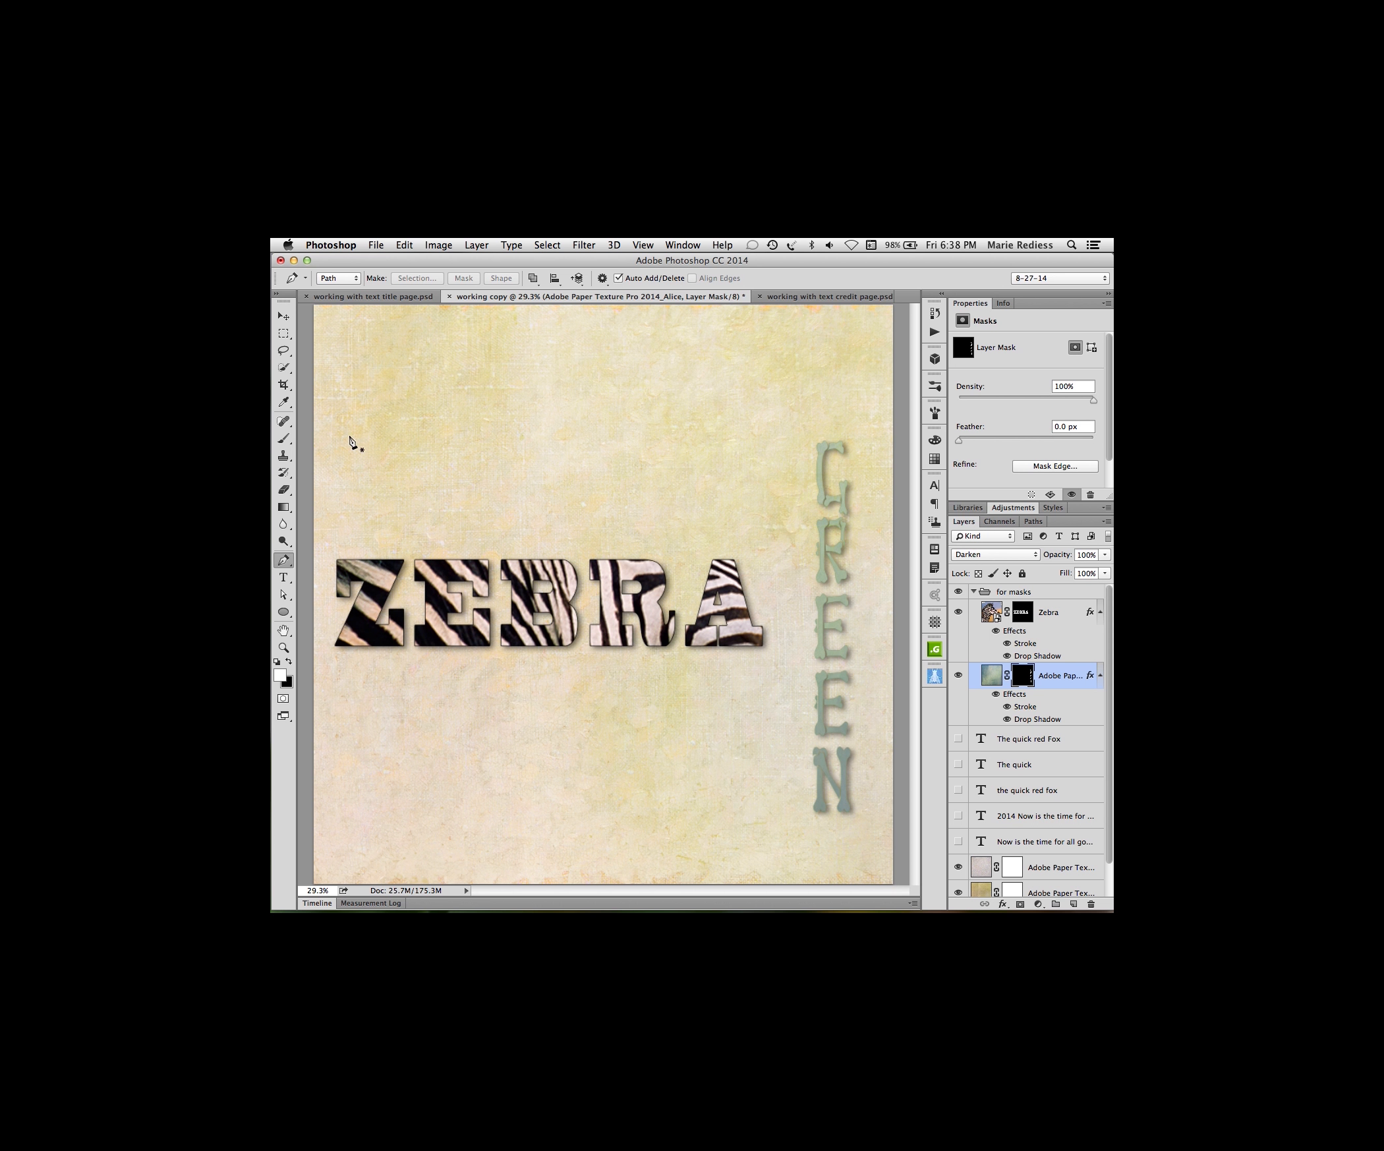
pyautogui.click(365, 478)
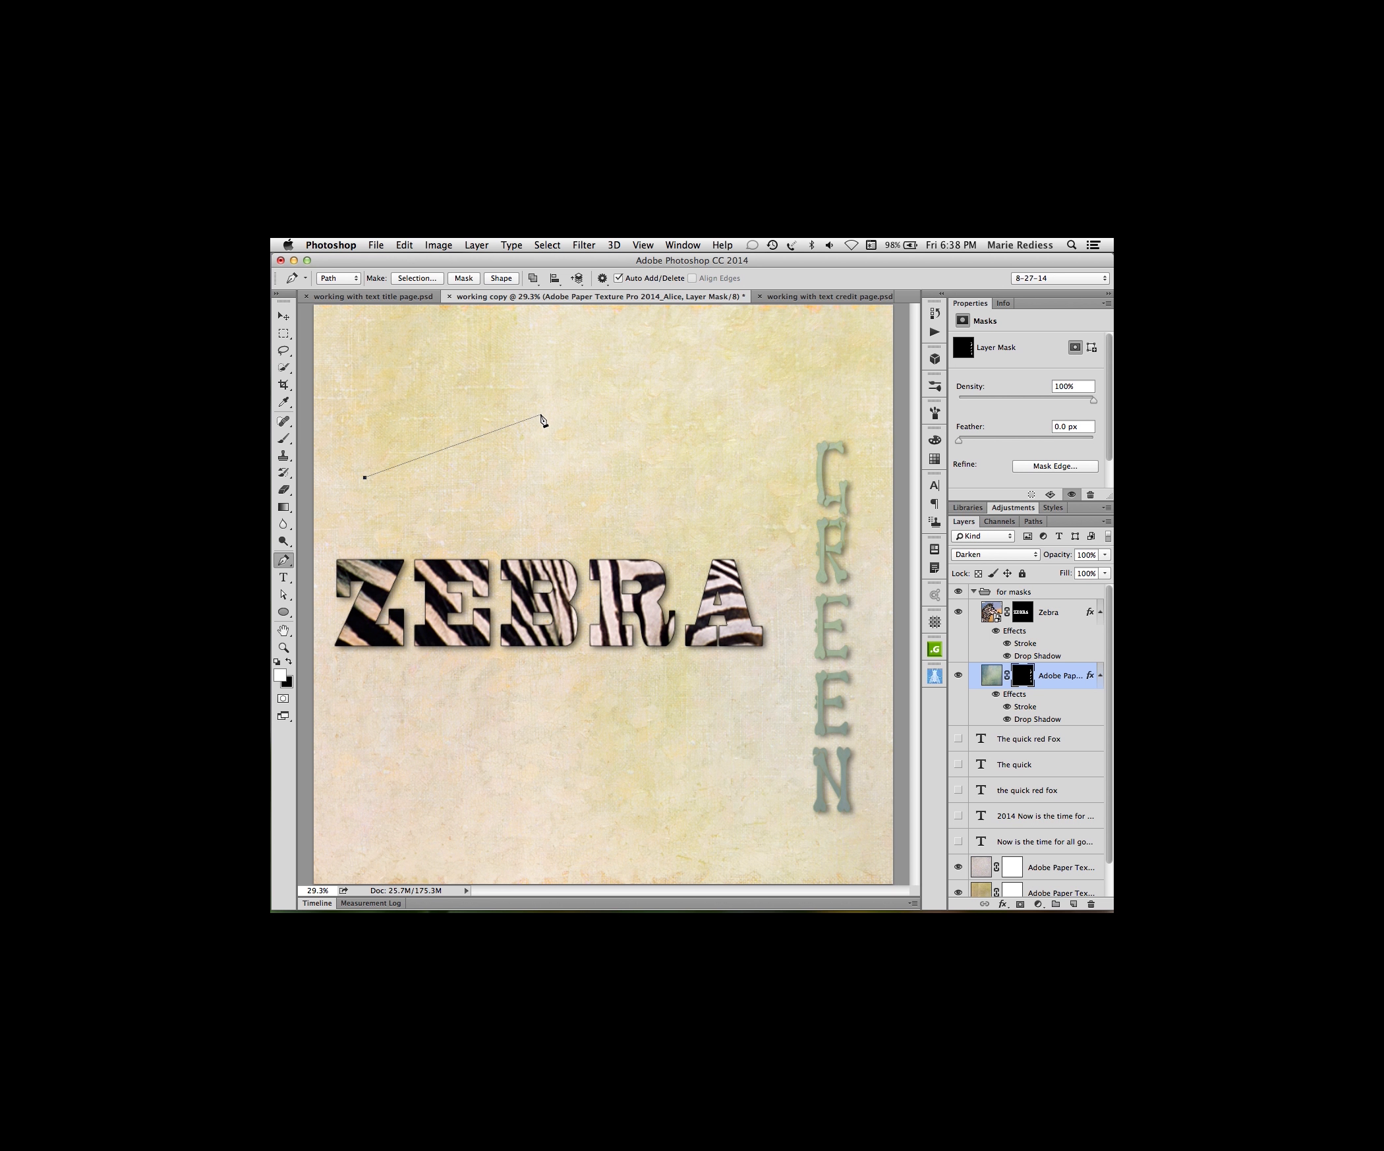
pyautogui.moveTo(543, 411); pyautogui.dragTo(574, 330)
pyautogui.click(756, 365)
pyautogui.click(756, 366)
pyautogui.press('t')
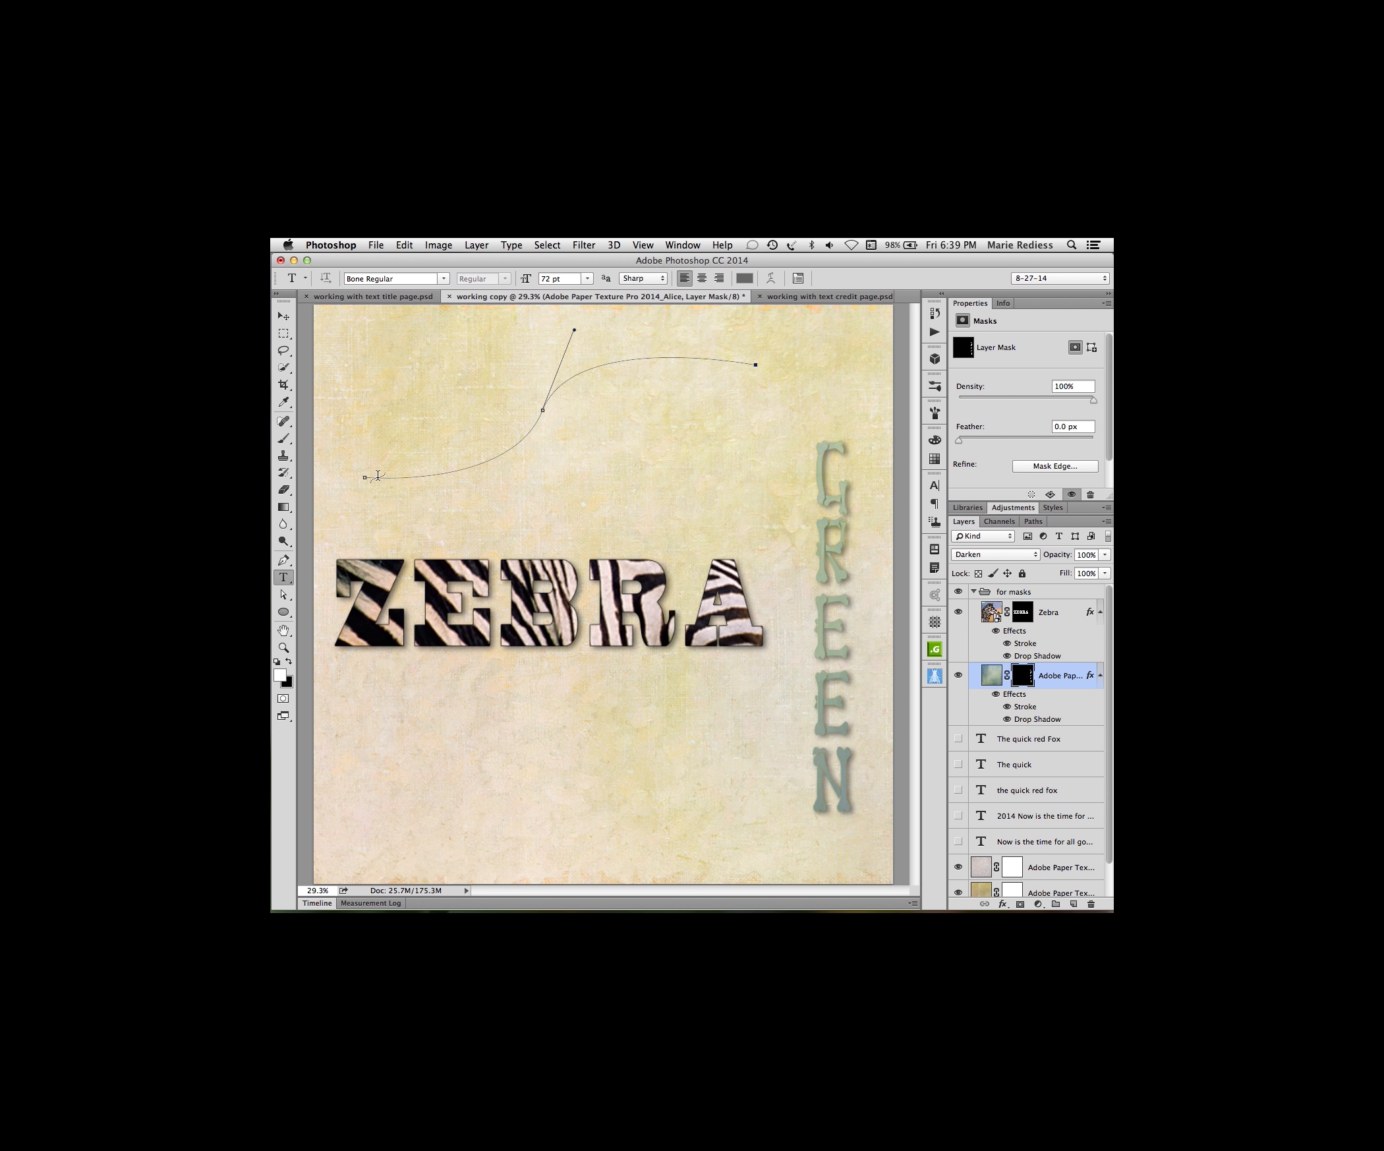
pyautogui.click(375, 476)
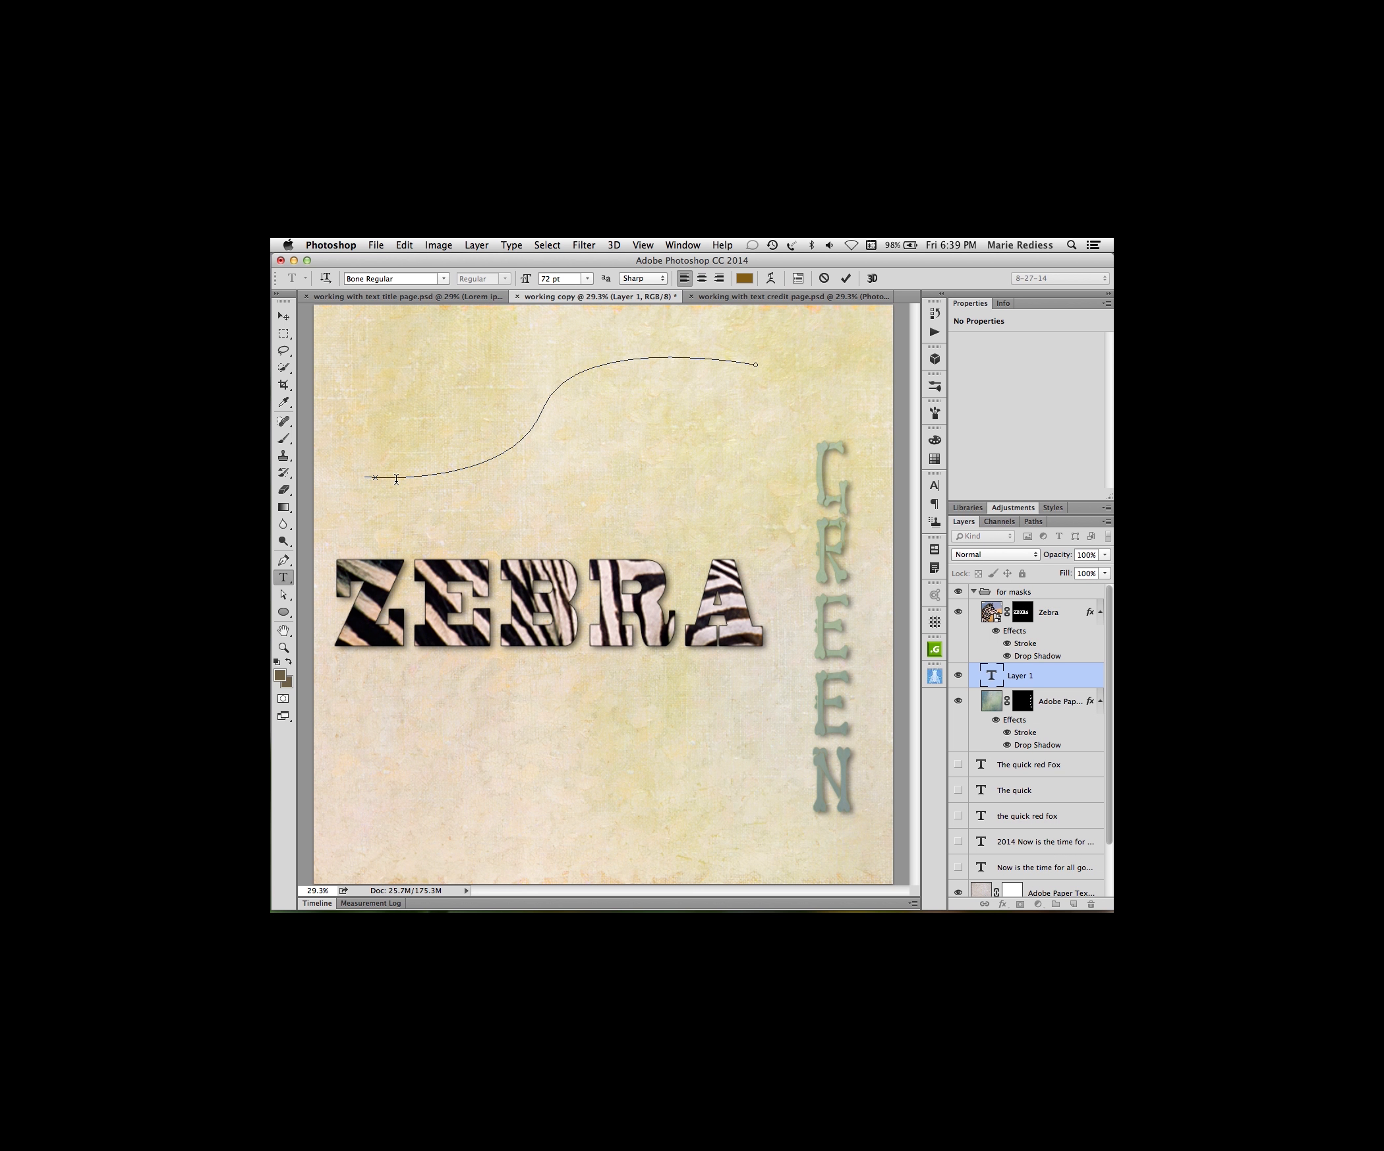
pyautogui.write('THE')
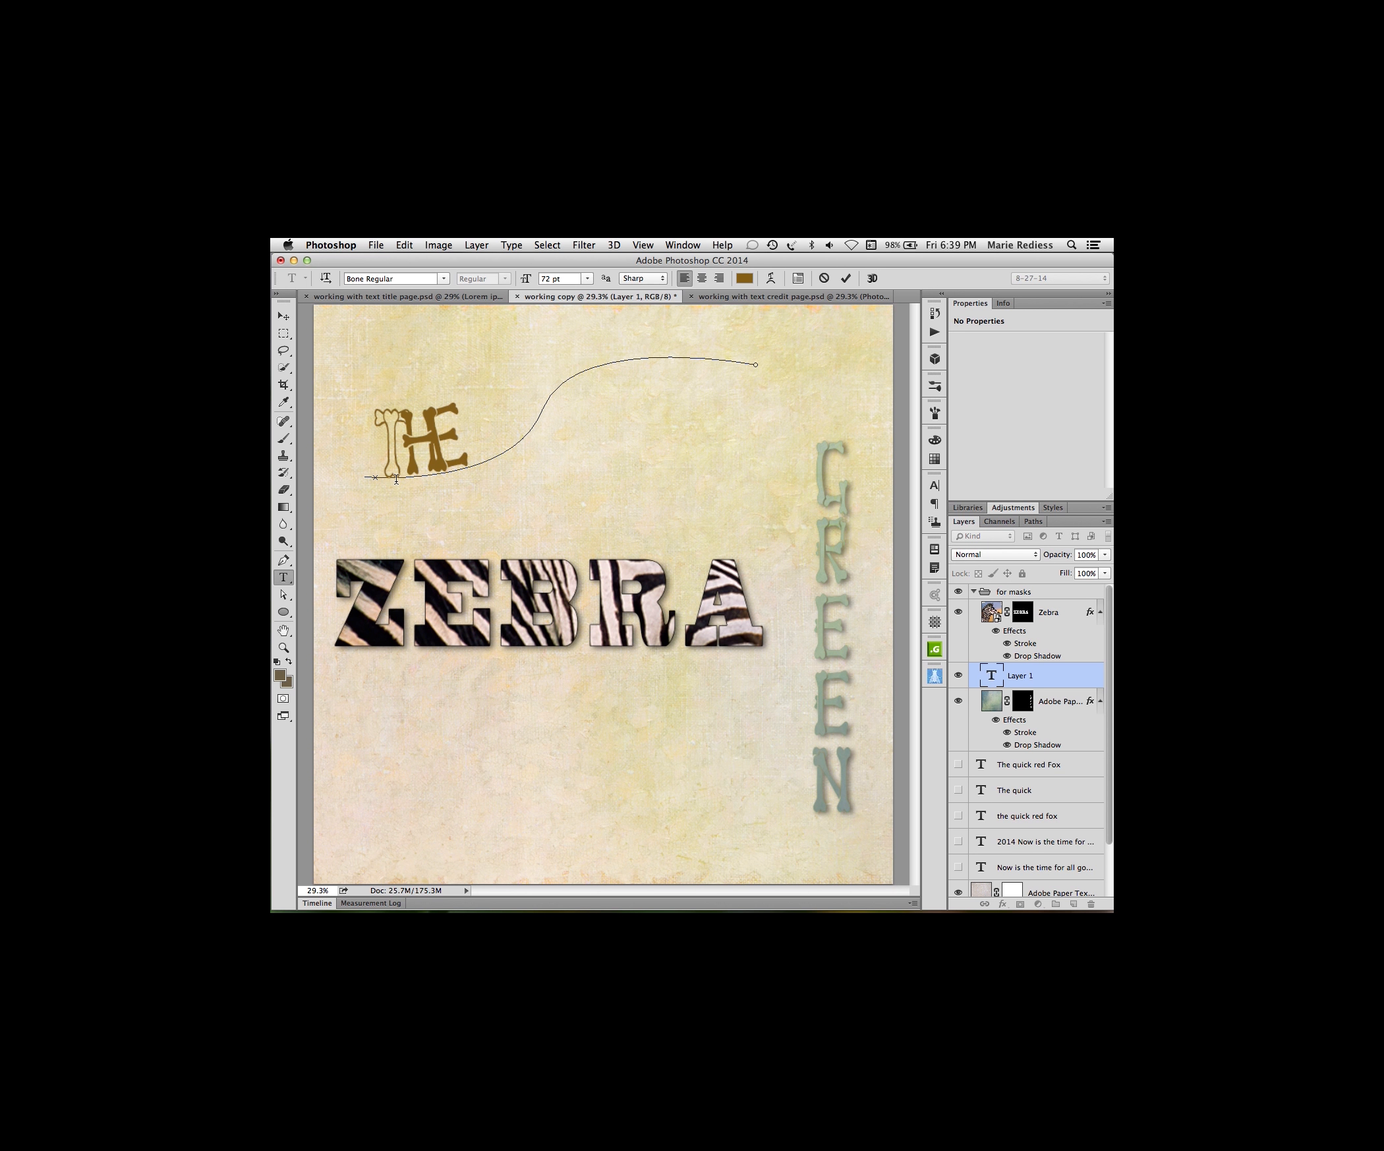
pyautogui.press('super')
pyautogui.write('qu')
pyautogui.press('BackSpace')
pyautogui.press('BackSpace')
pyautogui.press('BackSpace')
pyautogui.press('BackSpace')
pyautogui.press('BackSpace')
pyautogui.press('BackSpace')
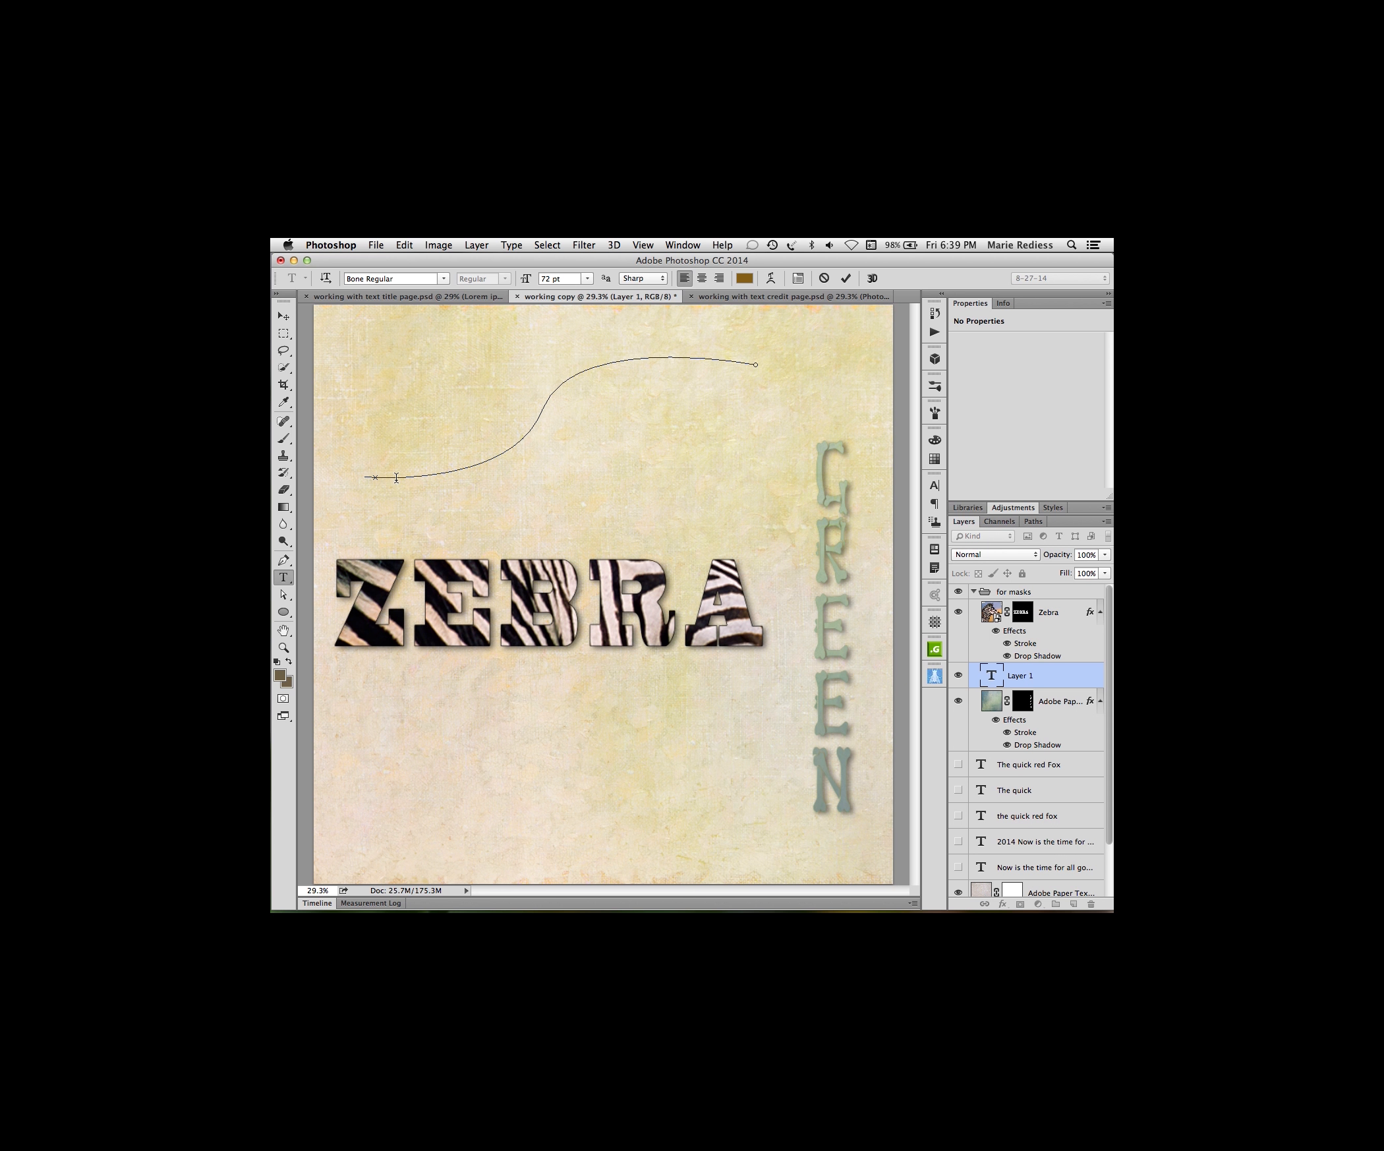
# - Enter "TEXT ON A PATH" along the curve, shift the text down slightly closer to ZEBRA, and commit it
pyautogui.write('TEXT')
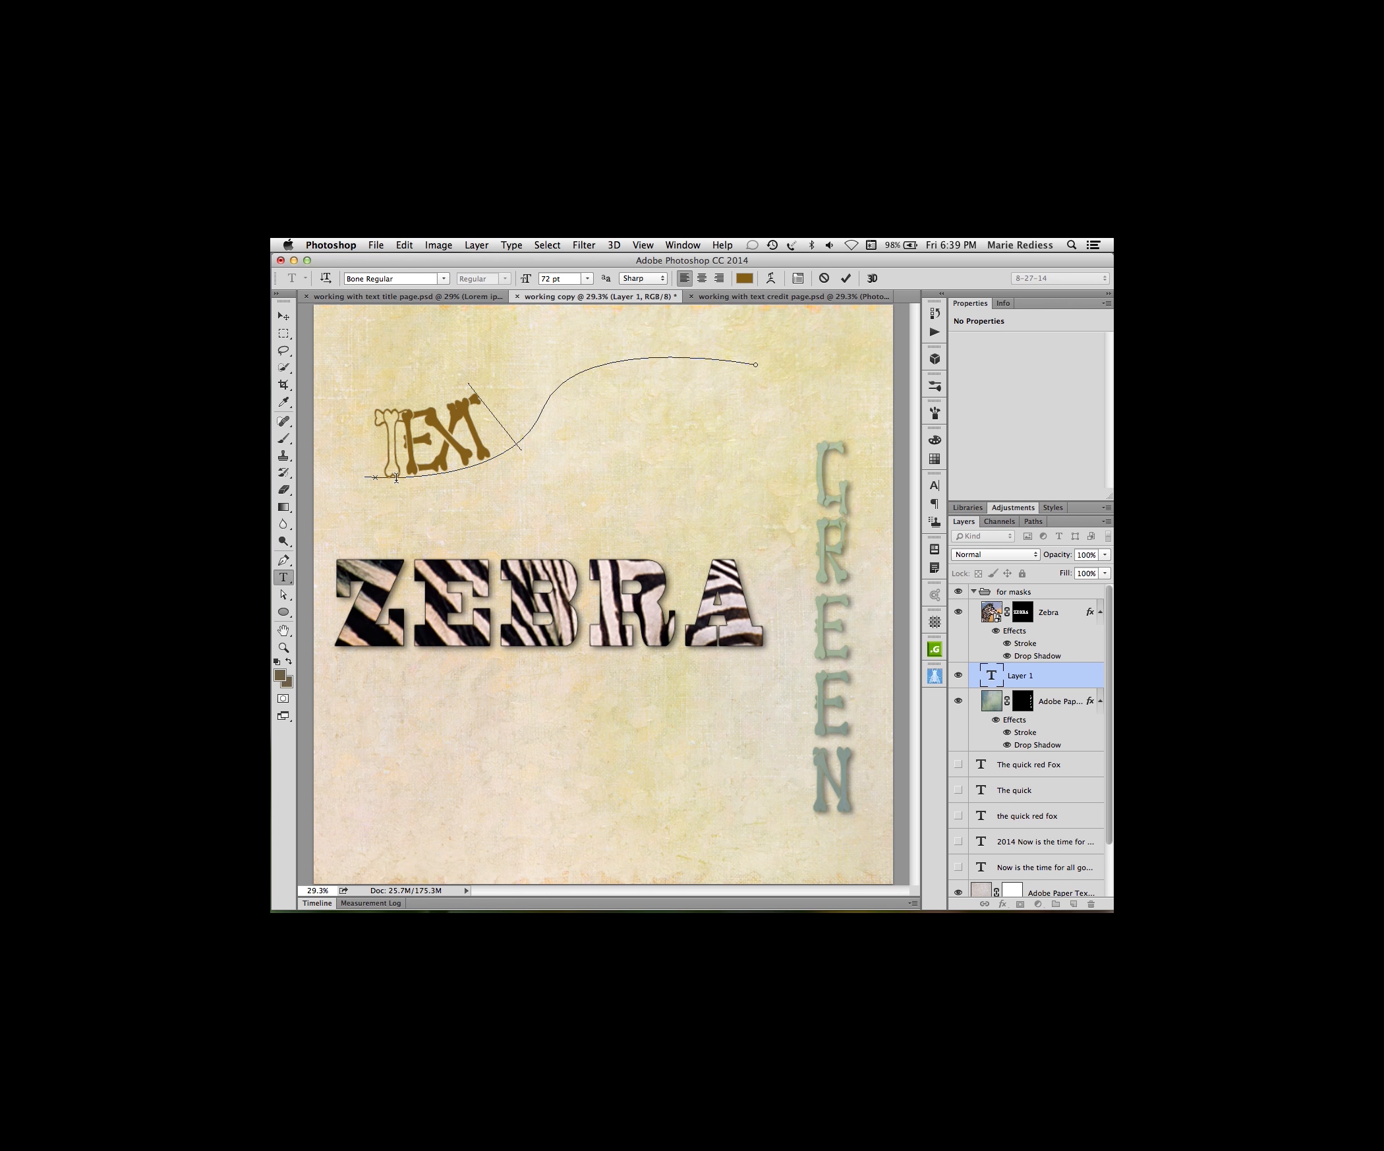
pyautogui.write(' ON A P')
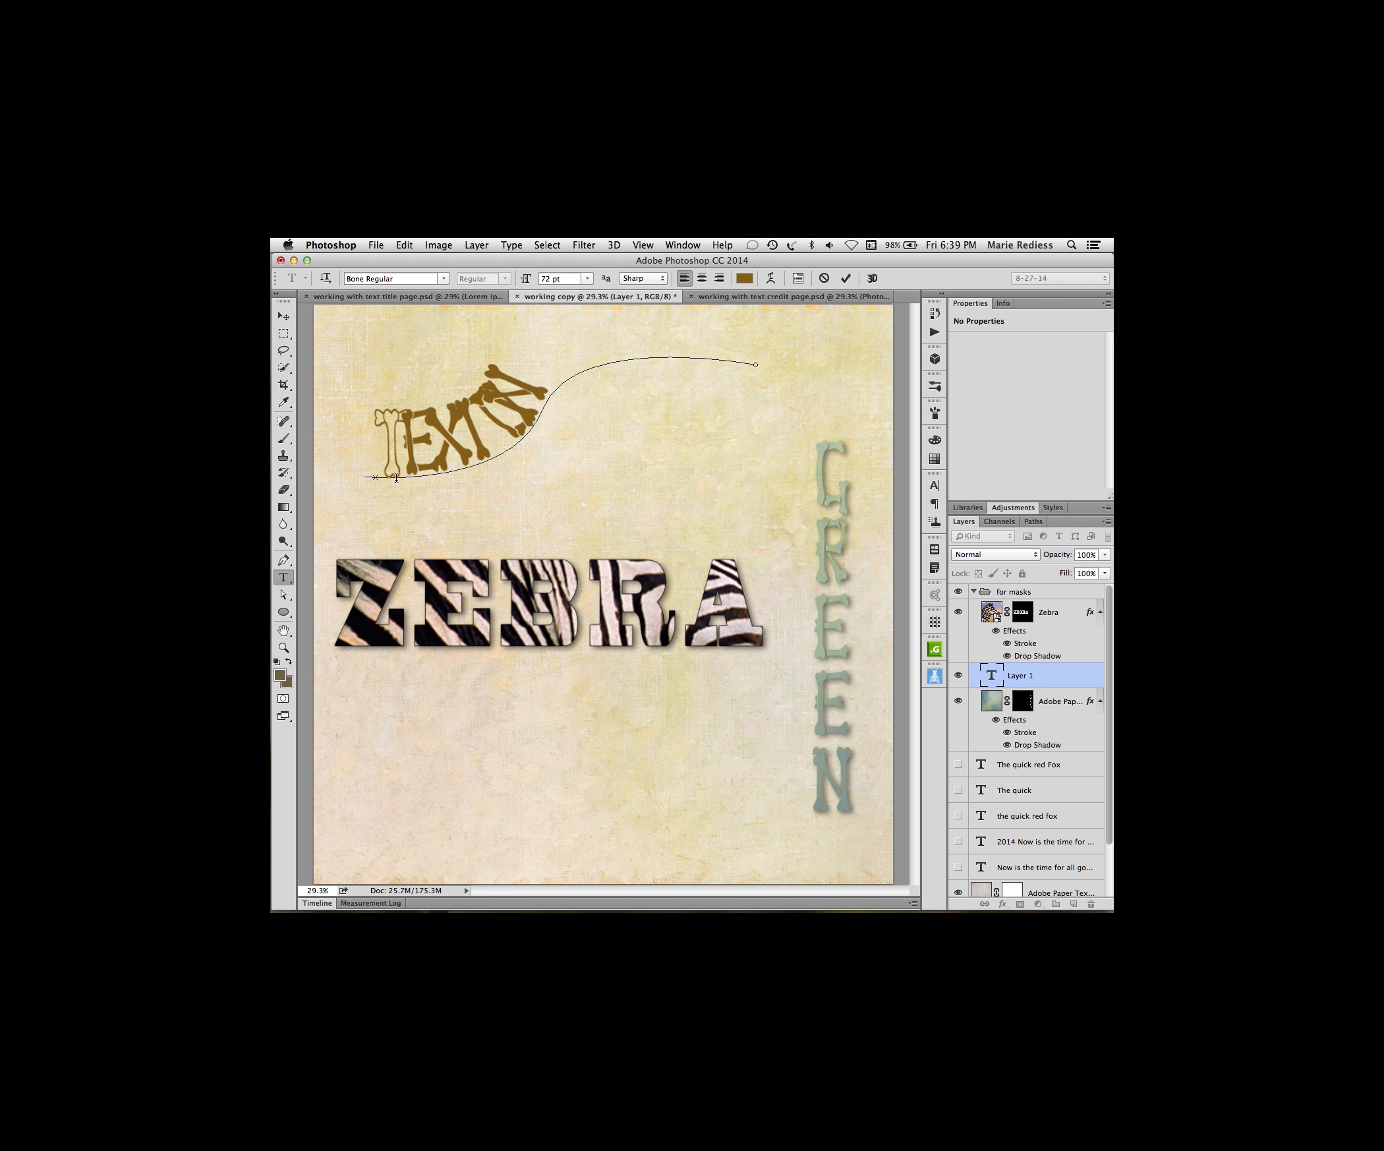
pyautogui.write('ATH')
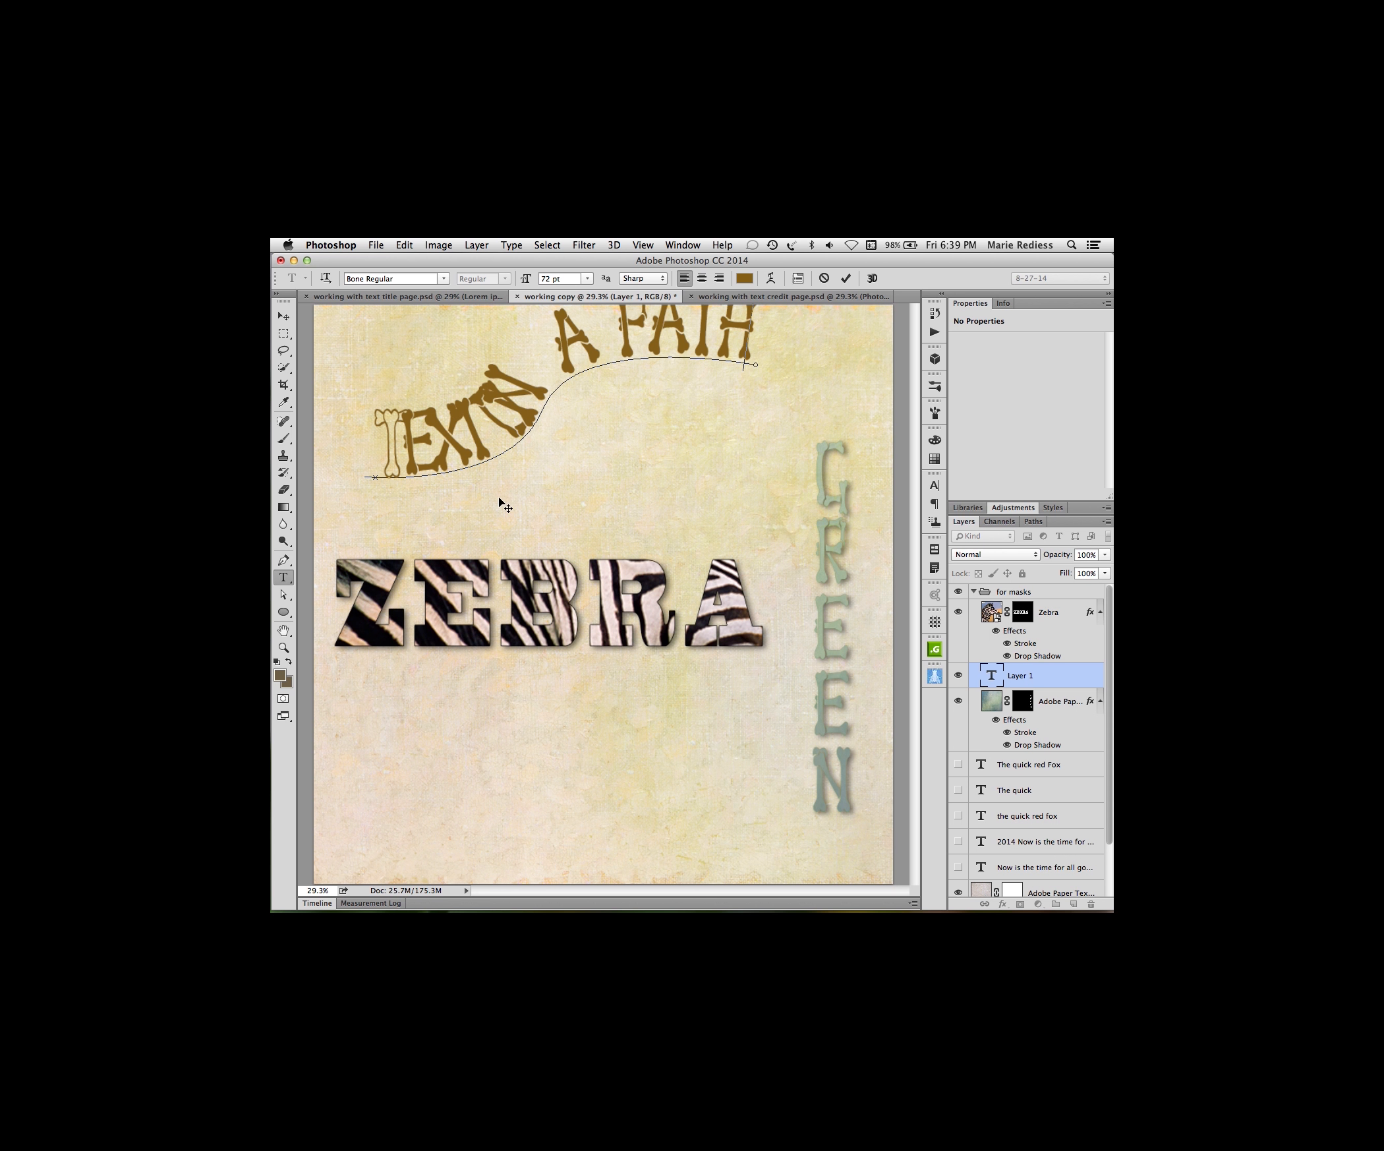
pyautogui.moveTo(515, 511); pyautogui.dragTo(508, 546)
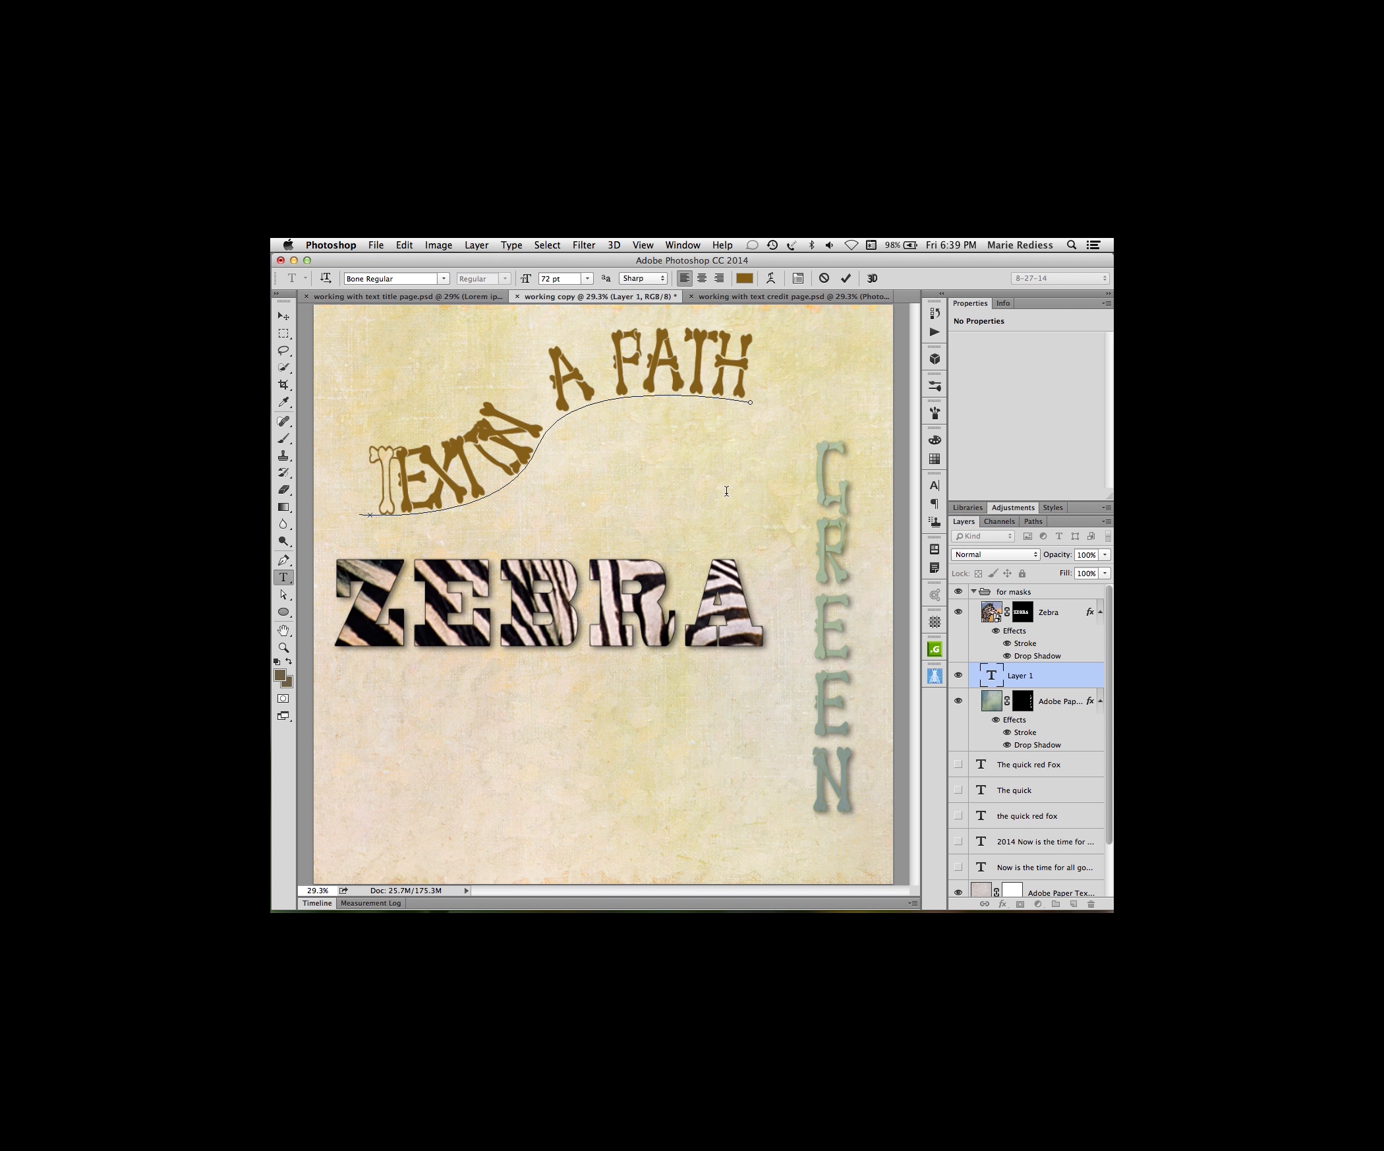
pyautogui.click(845, 277)
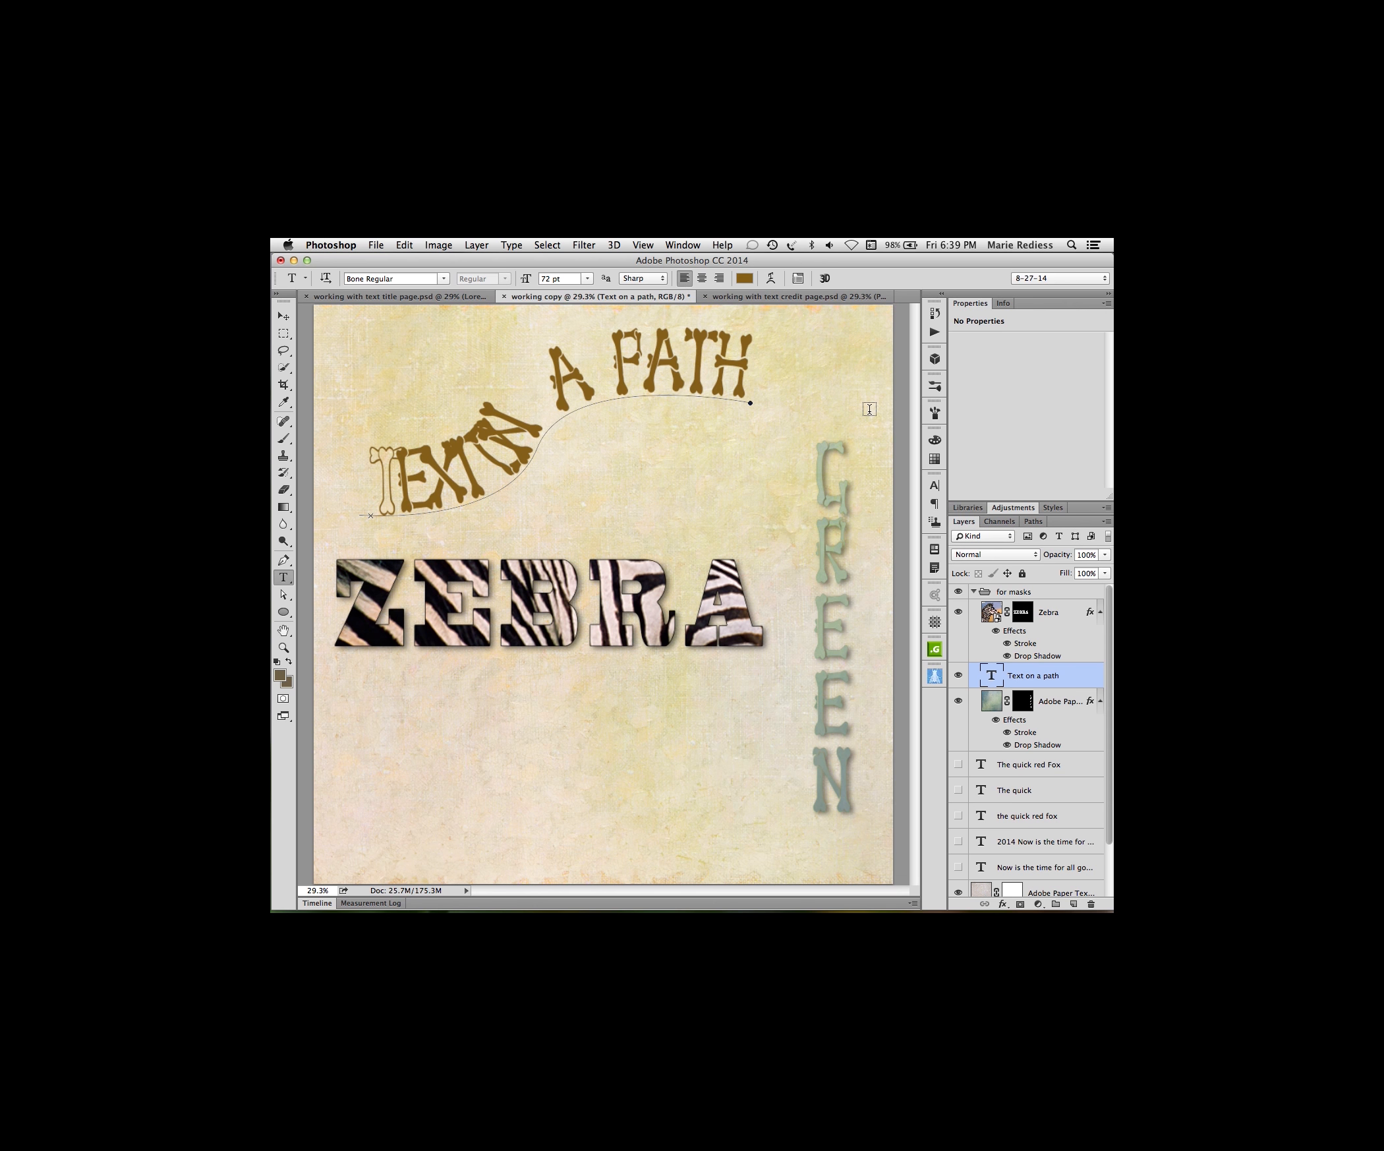
# - Change the font of the text on the path to Beach Normal
pyautogui.click(935, 487)
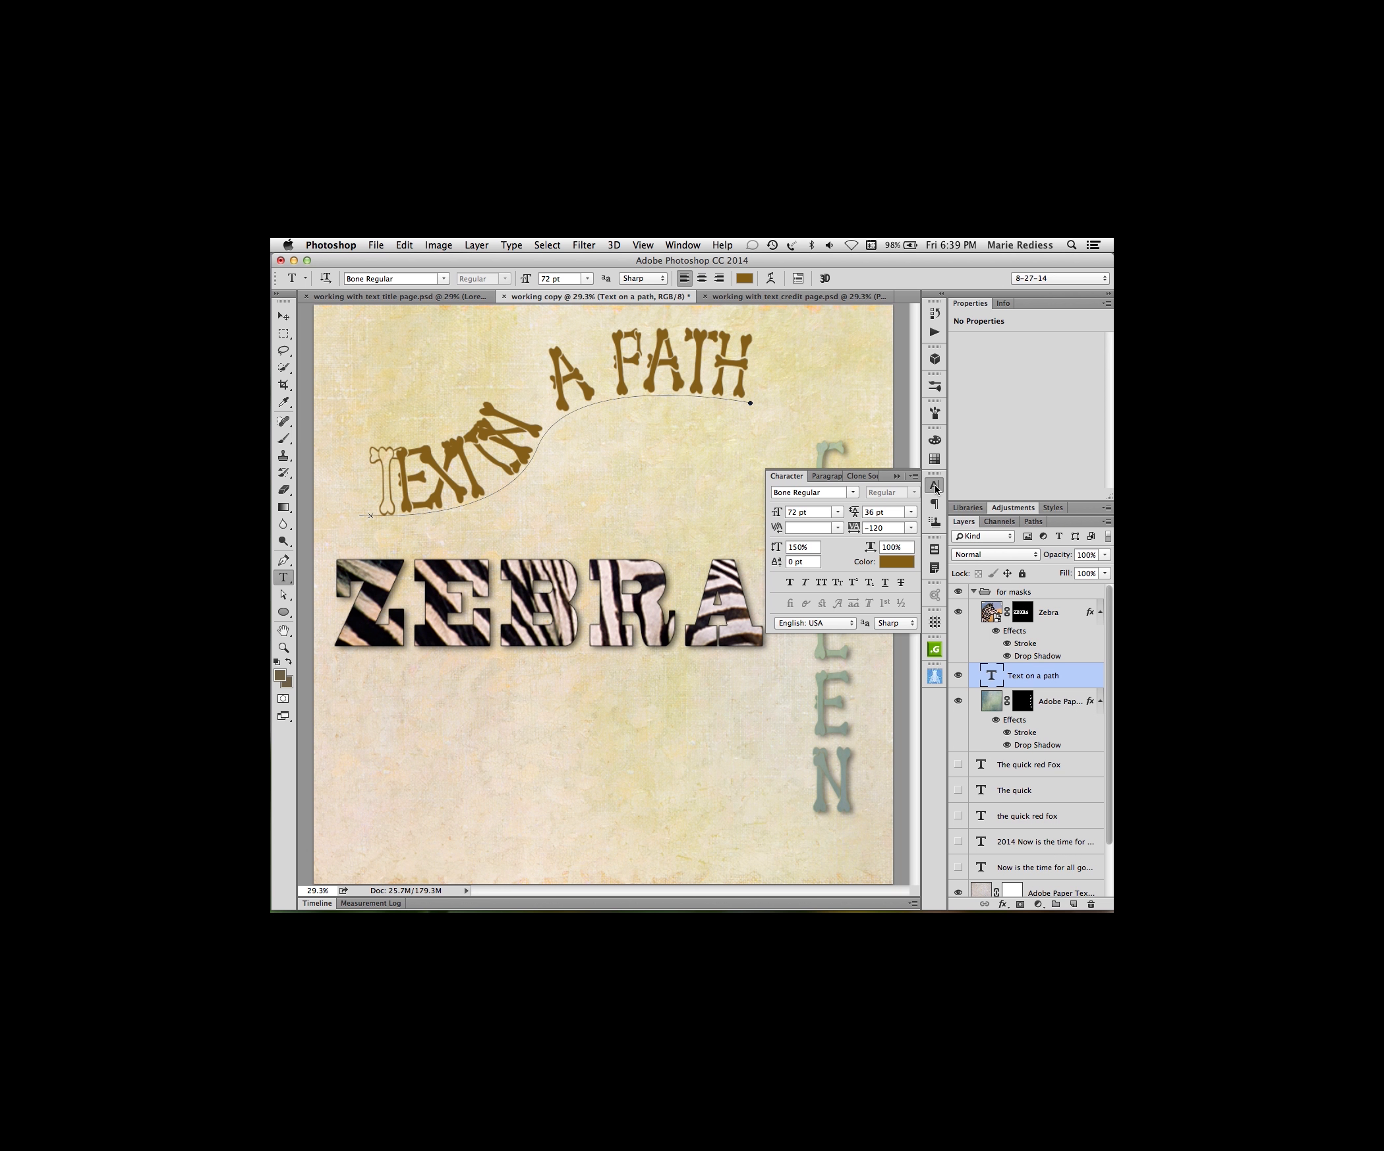
pyautogui.click(851, 492)
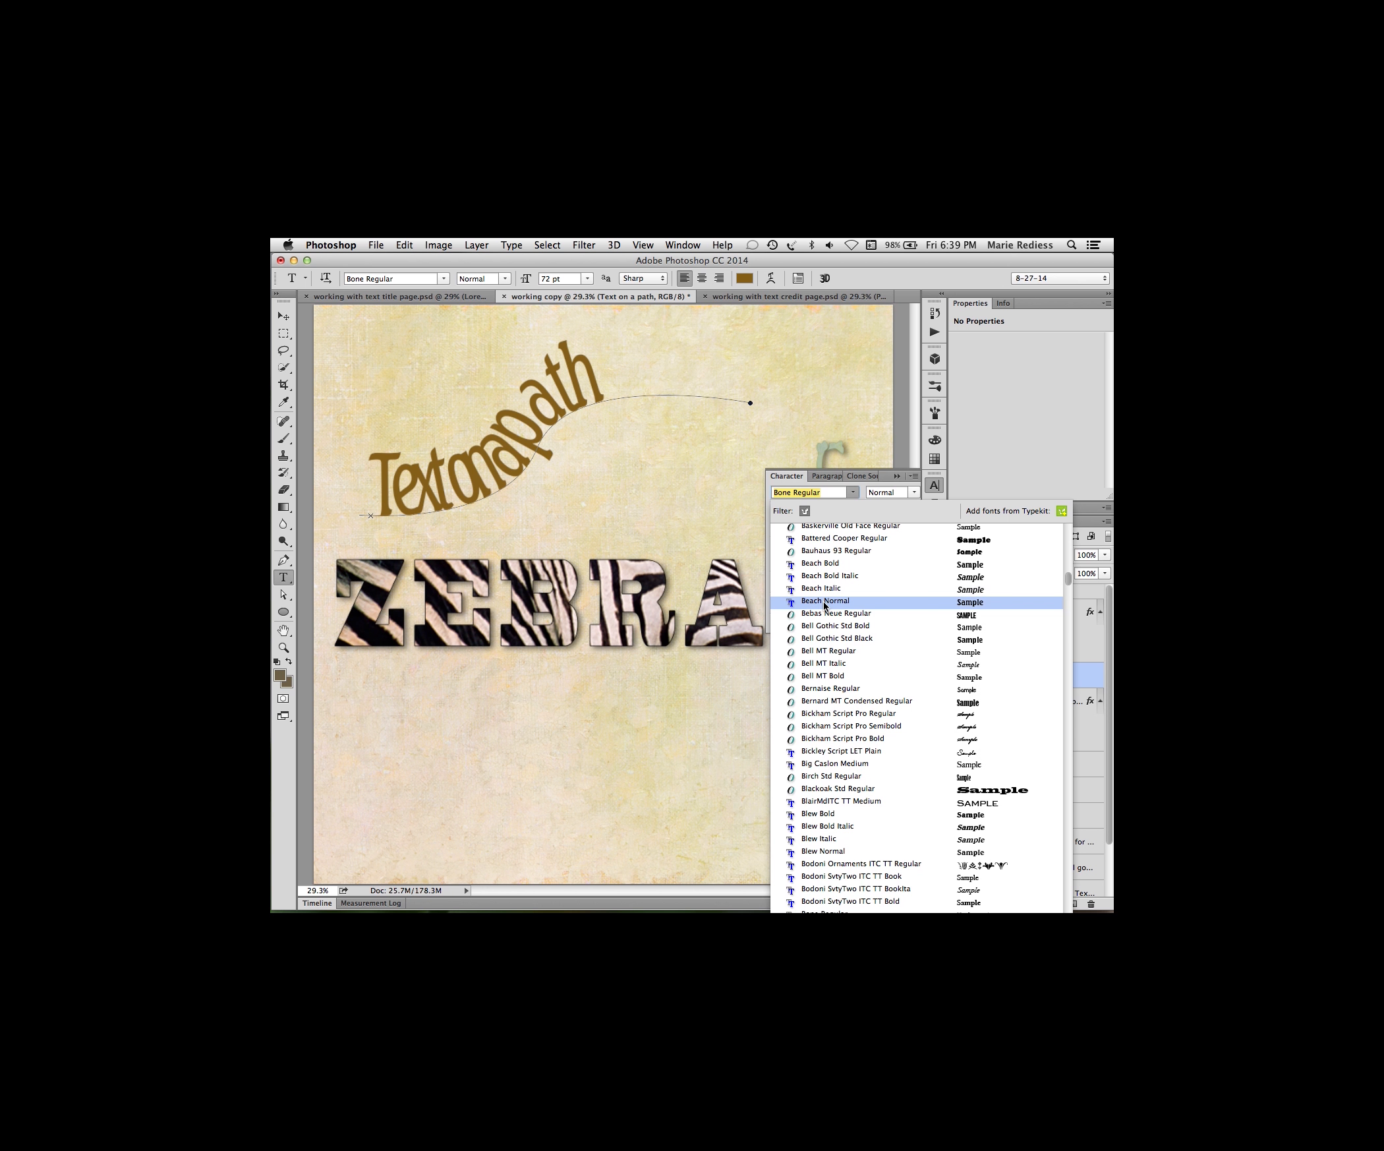
pyautogui.click(825, 601)
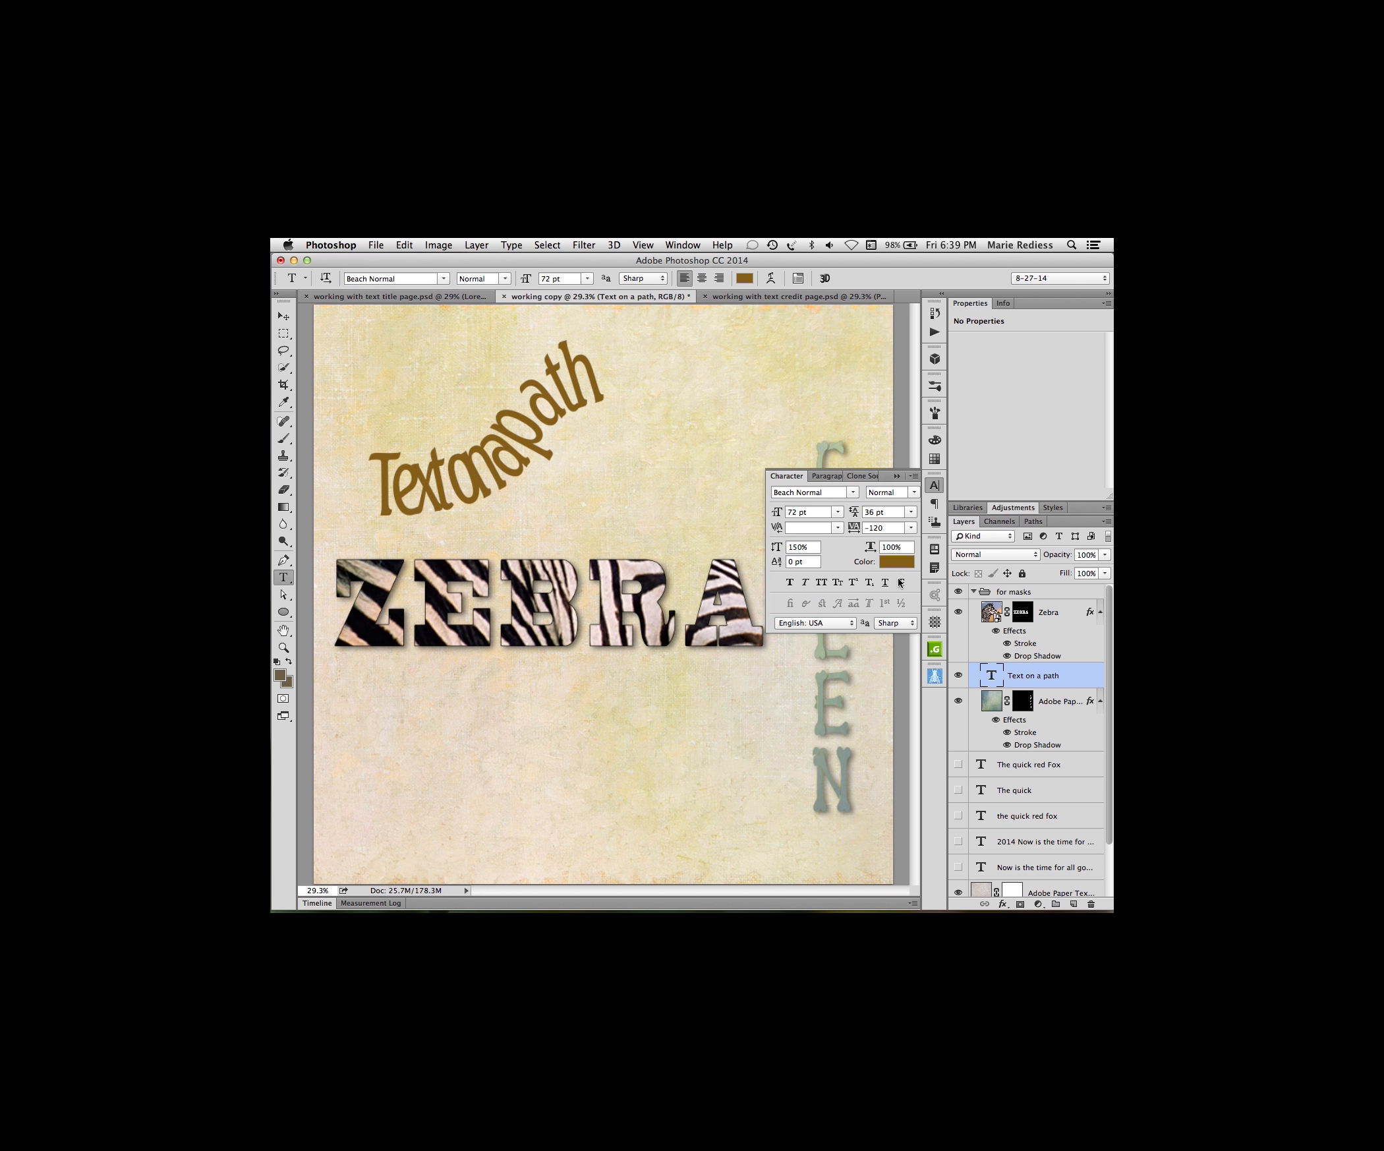
# - Set the path text's leading to Auto, tracking to 0, and vertical scale to 100%
pyautogui.click(911, 512)
pyautogui.click(902, 525)
pyautogui.click(912, 528)
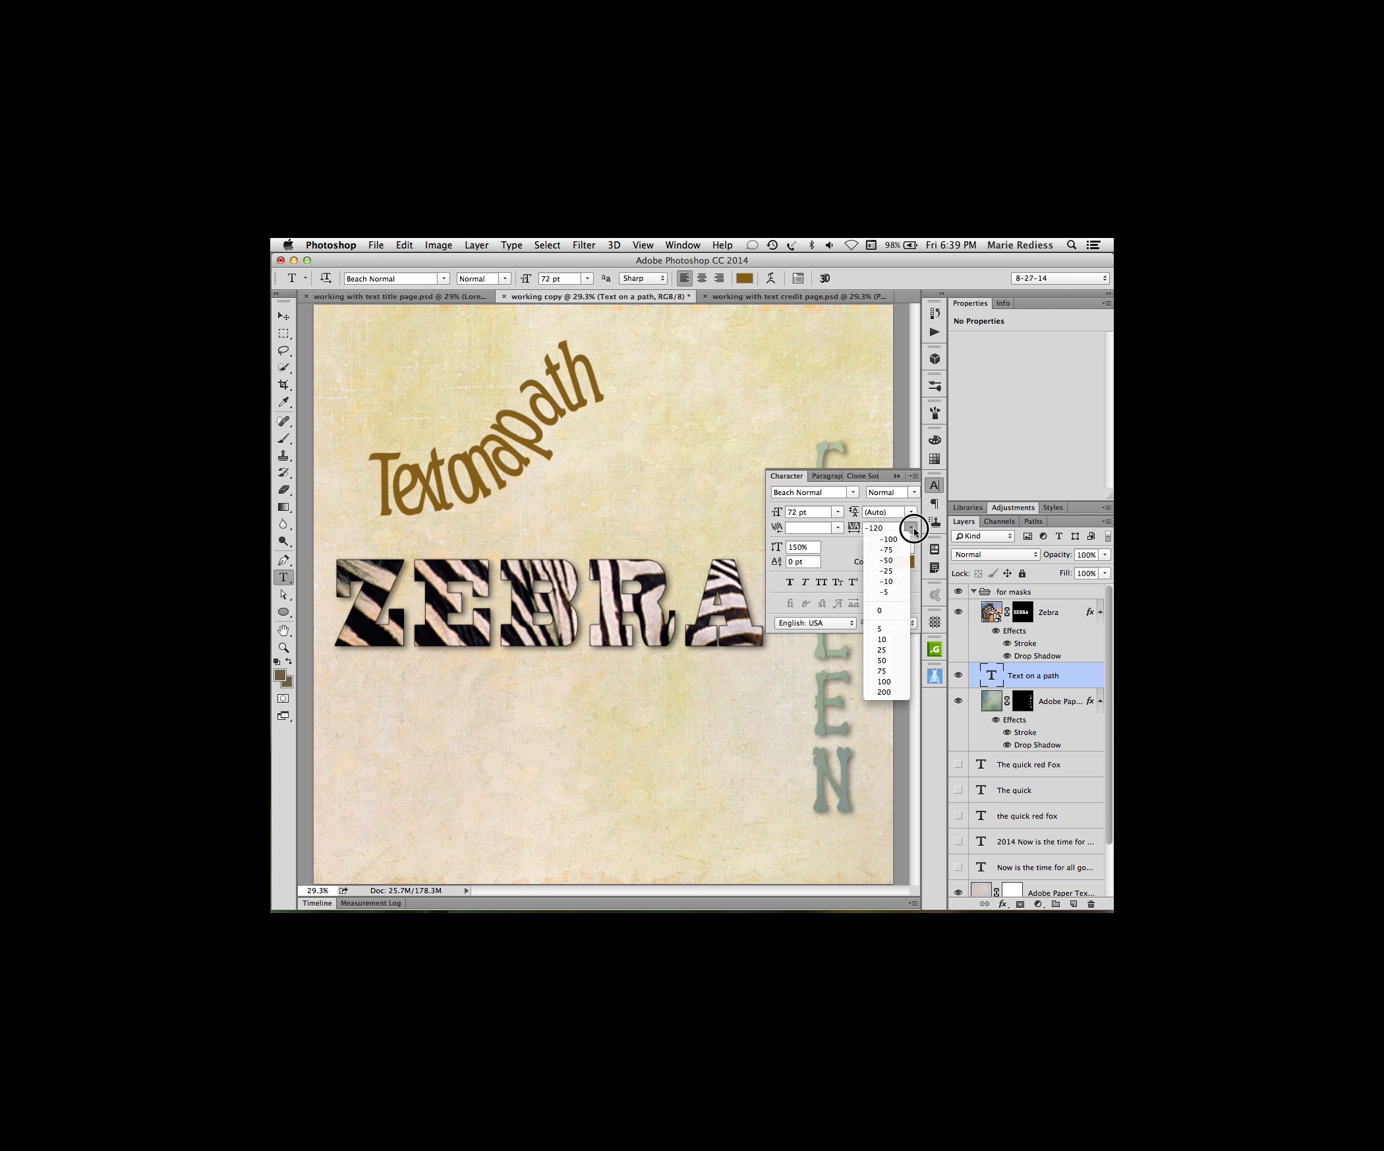
pyautogui.click(881, 609)
pyautogui.click(818, 549)
pyautogui.write('1')
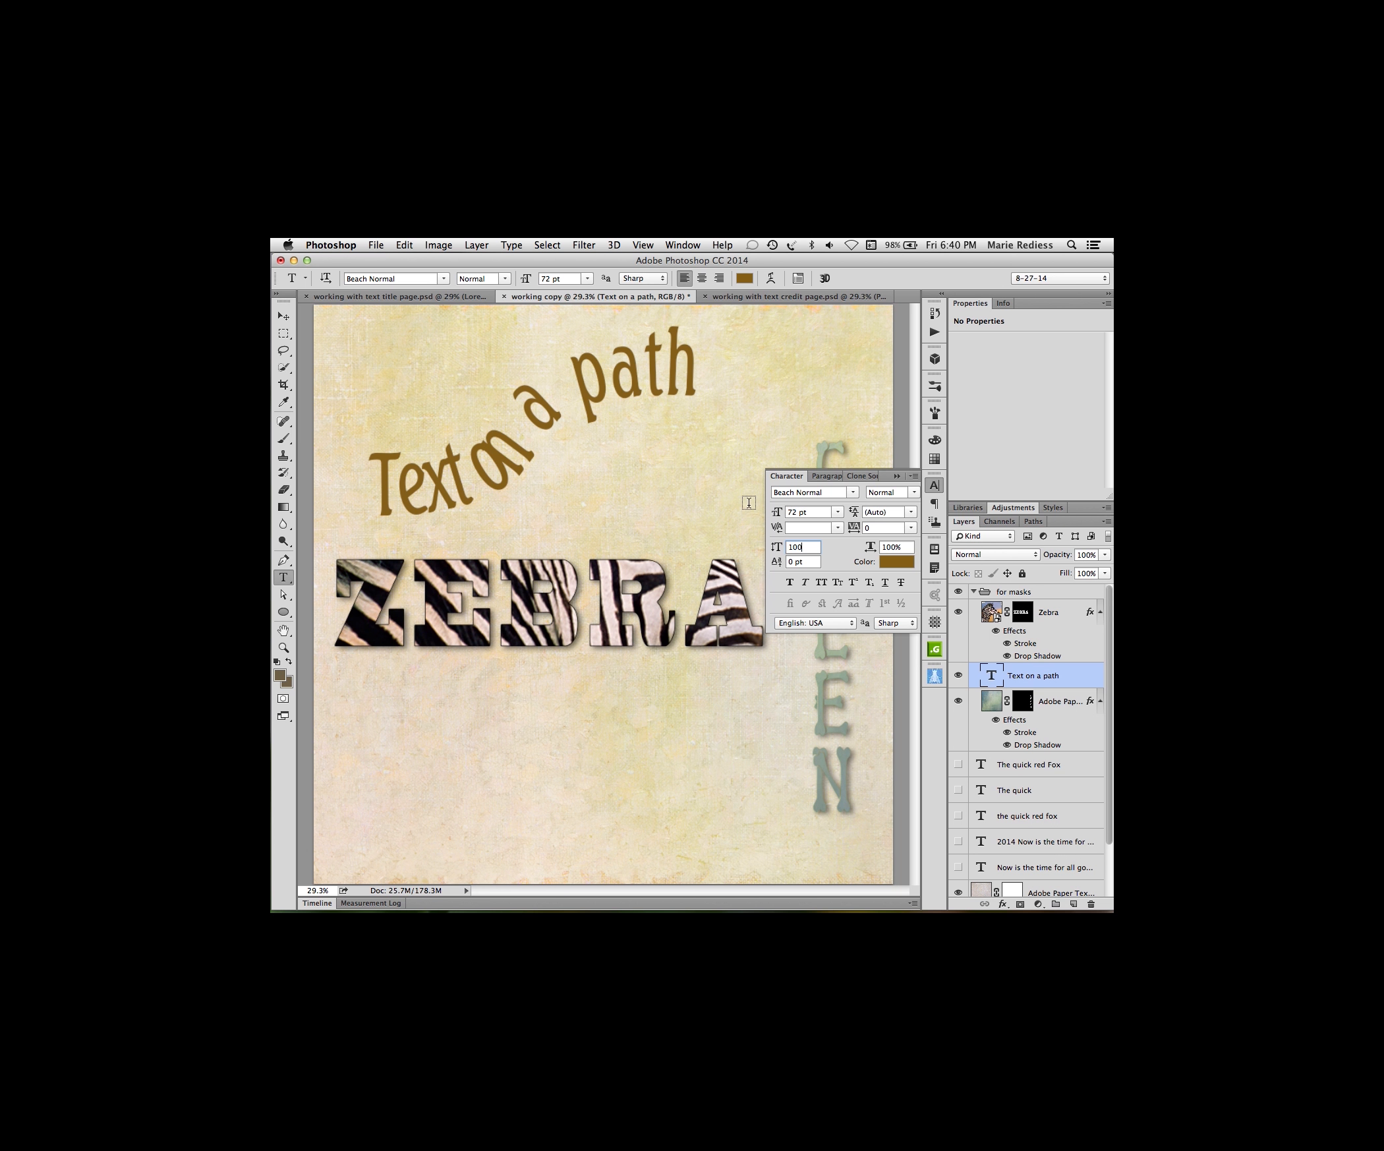
# - Widen the kerning in the word "Text" to 80 between e and x and 40 between x and t
pyautogui.click(424, 491)
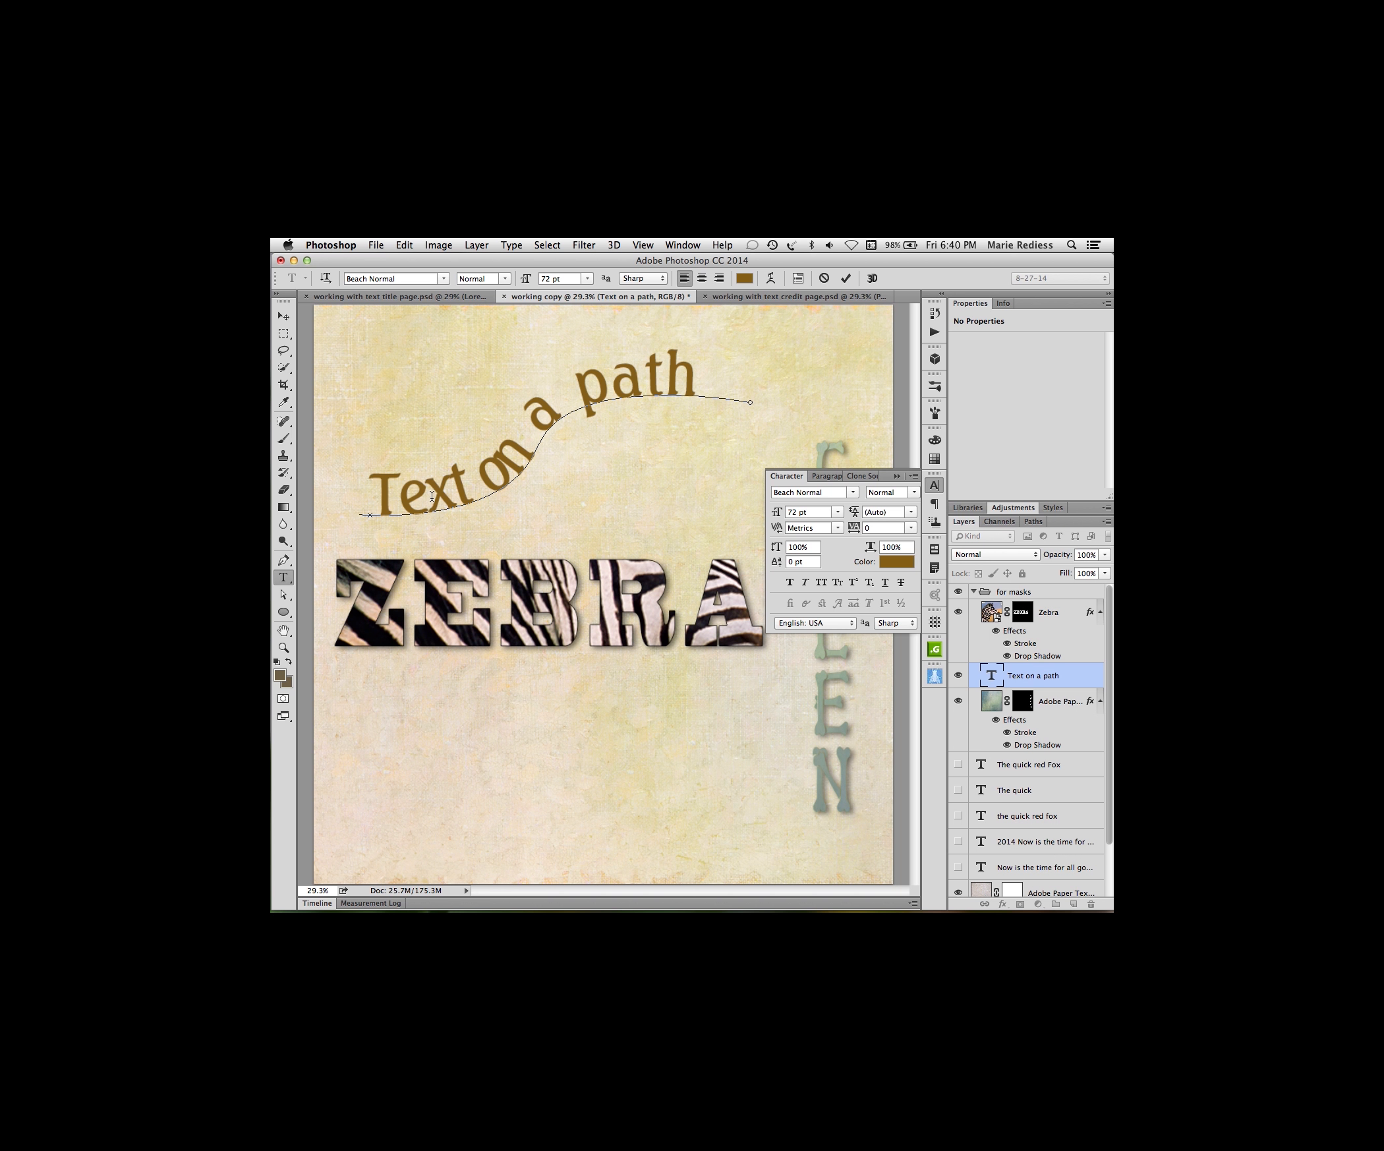
pyautogui.hotkey('alt', 'Right')
pyautogui.hotkey('alt', 'Right')
pyautogui.hotkey('alt', 'Right')
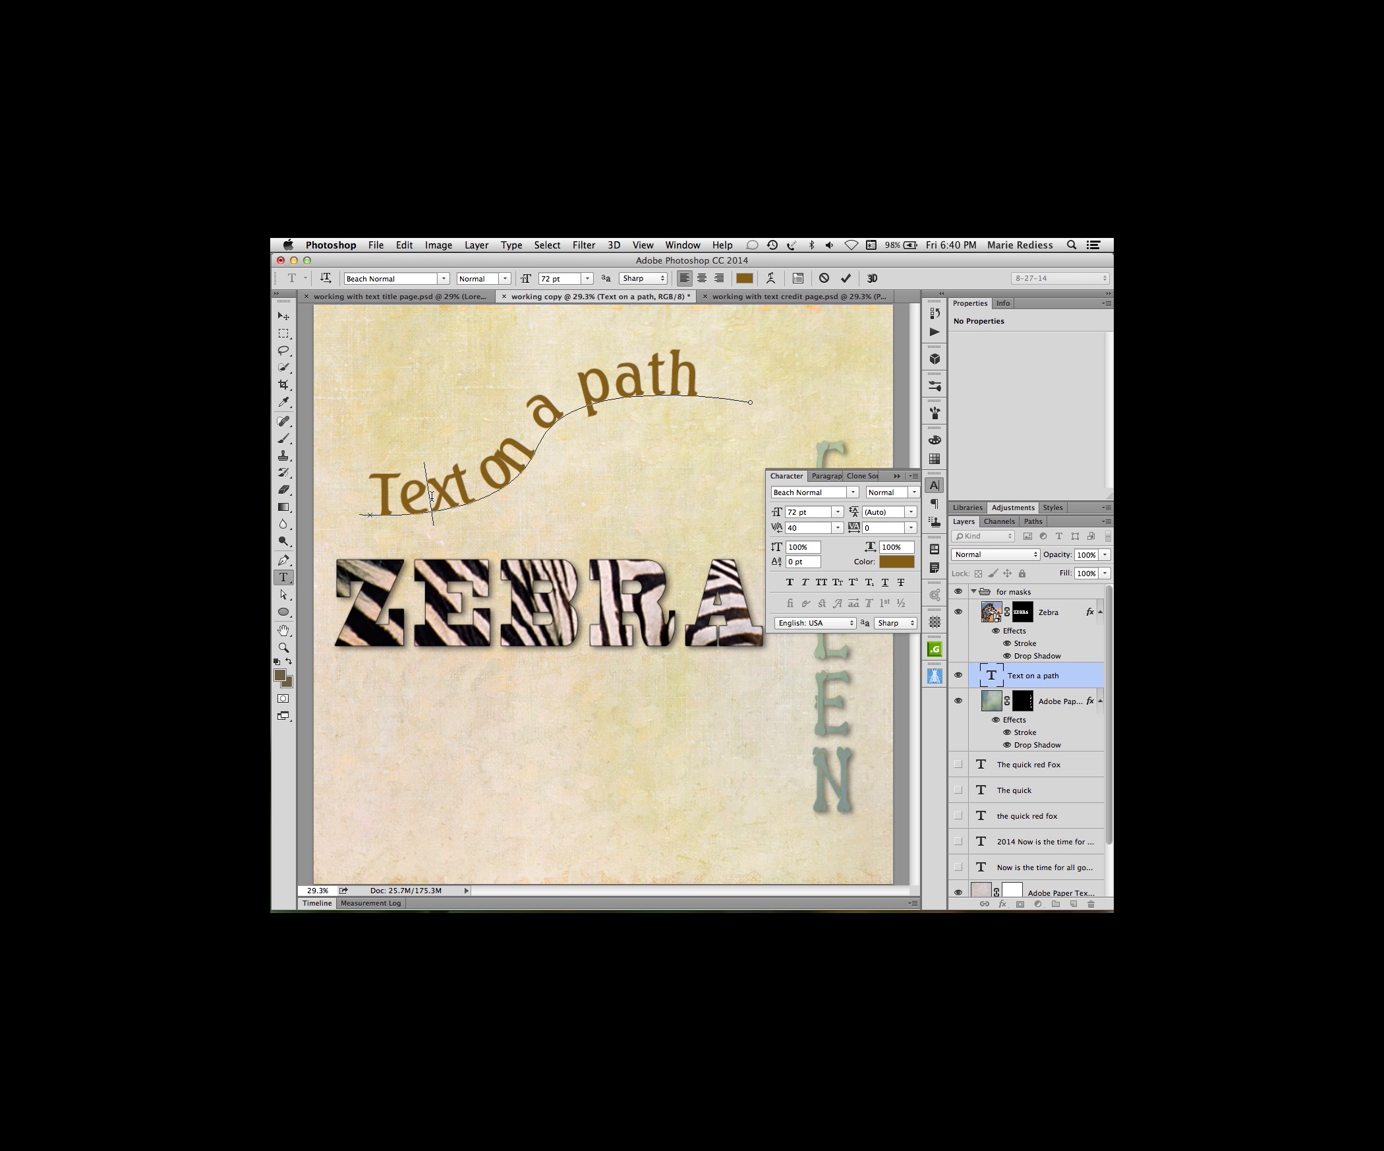
pyautogui.hotkey('alt', 'Right')
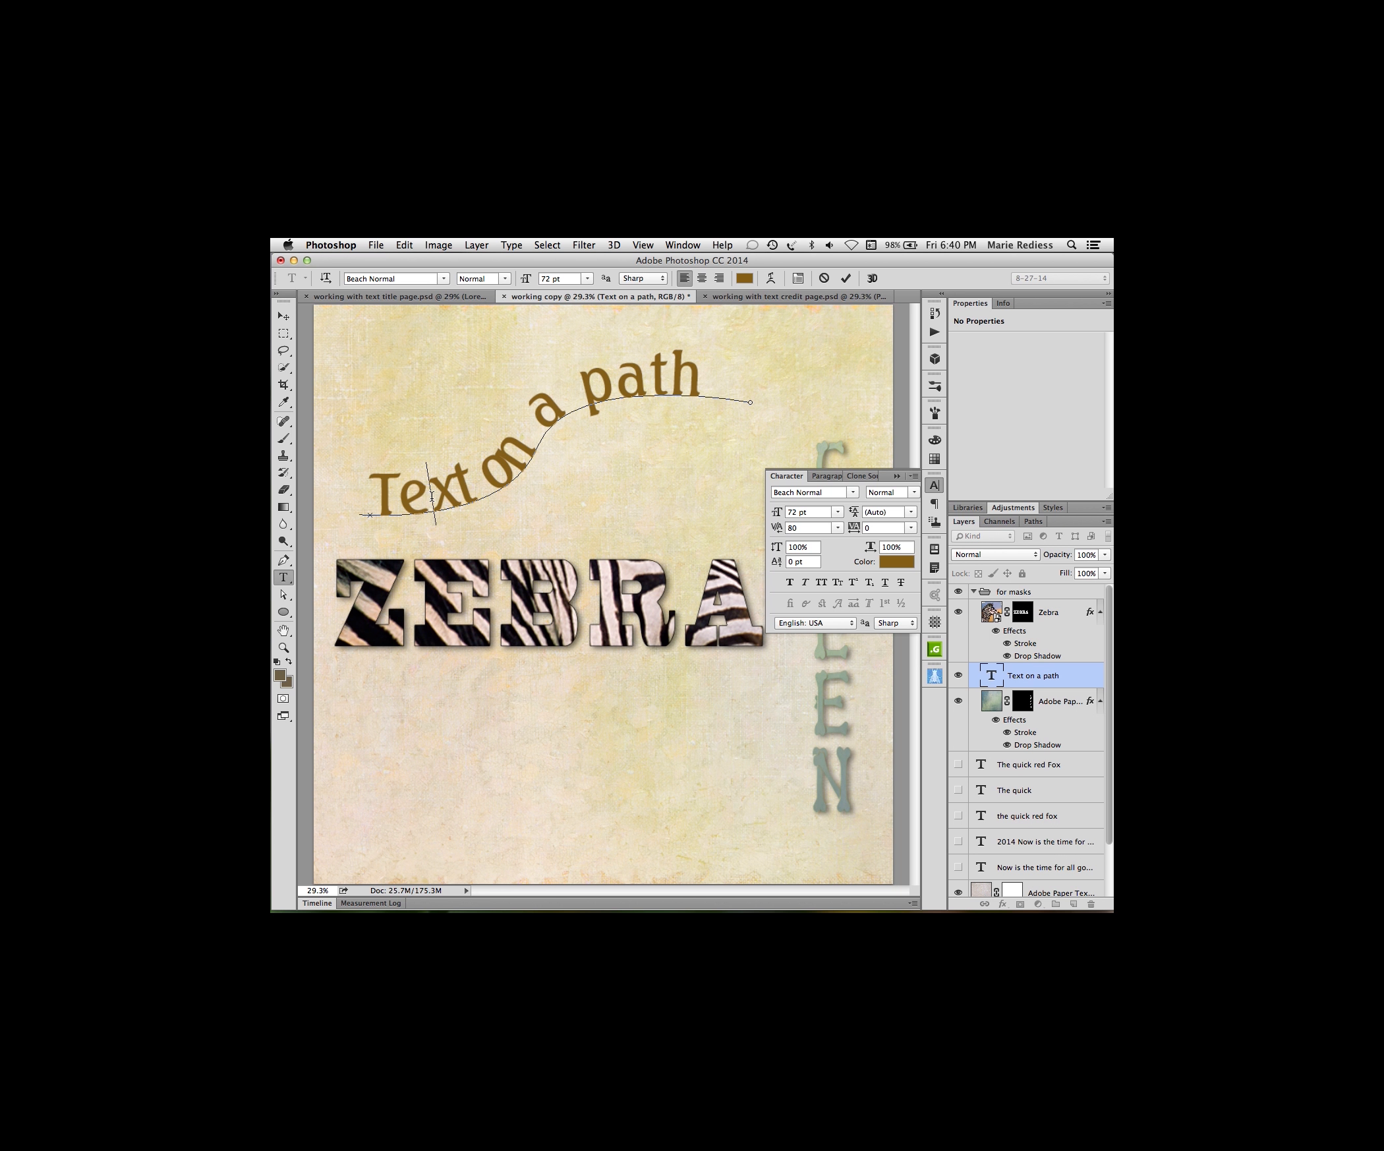
pyautogui.click(456, 491)
pyautogui.hotkey('alt', 'Right')
pyautogui.hotkey('alt', 'Right')
pyautogui.hotkey('alt', 'Right')
pyautogui.hotkey('alt', 'Right')
pyautogui.hotkey('alt', 'Right')
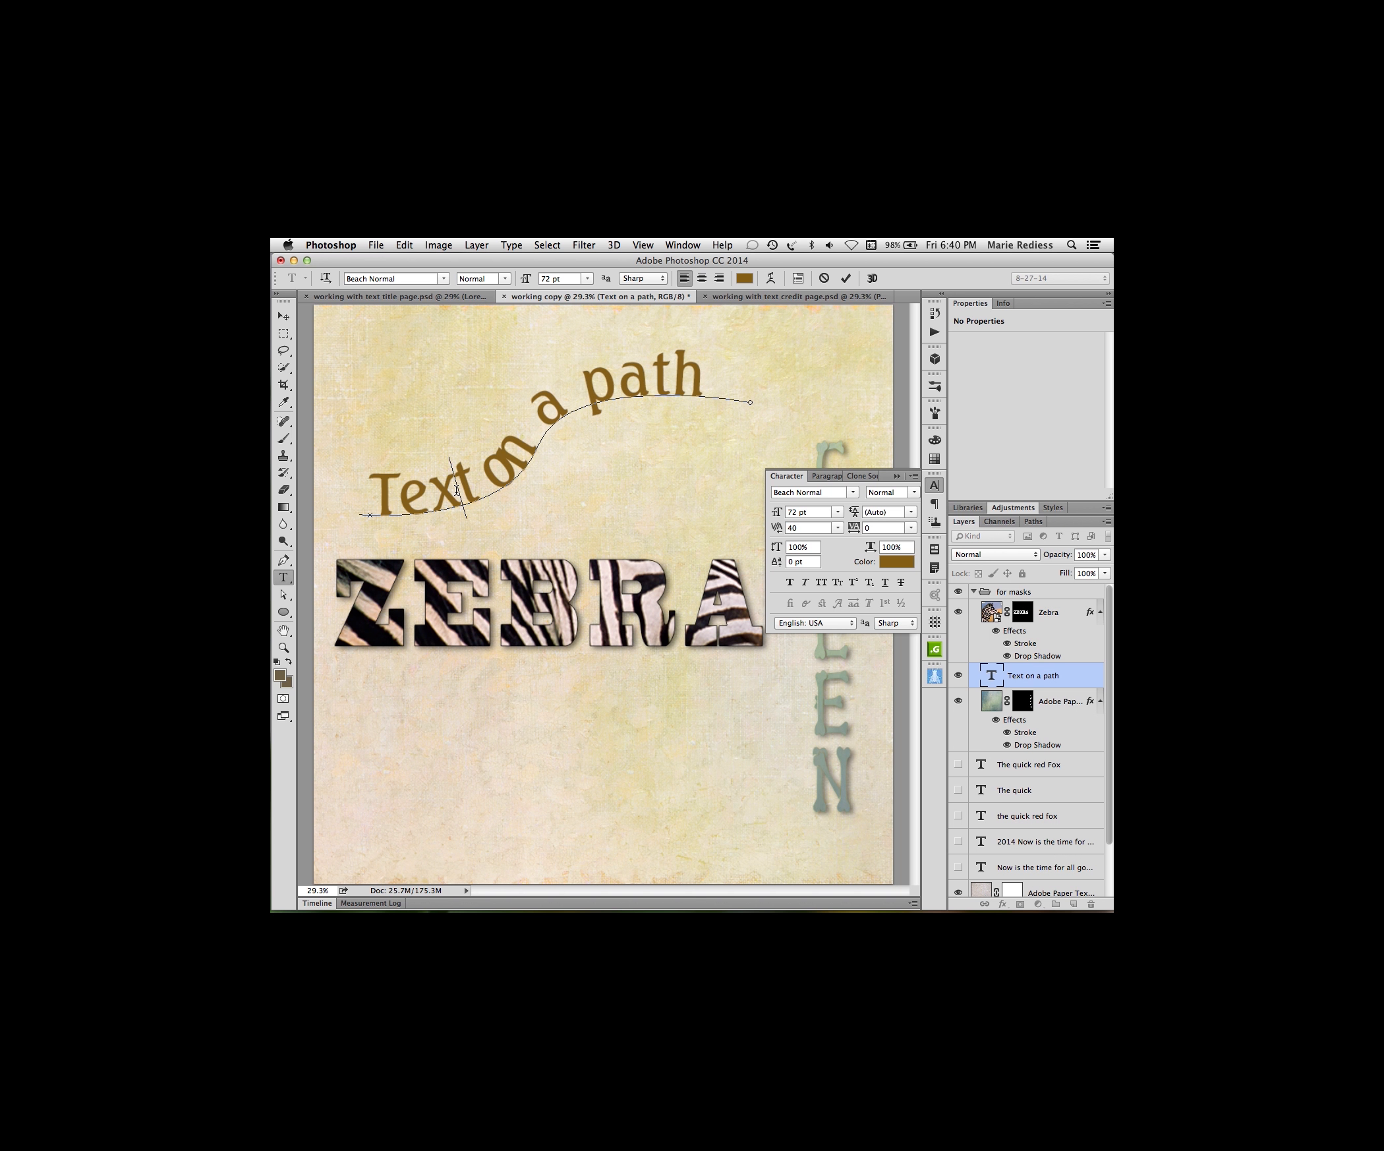
# - Set the kerning between the letters o and n in the word "on" to 160
pyautogui.hotkey('alt', 'Left')
pyautogui.hotkey('alt', 'Left')
pyautogui.hotkey('alt', 'Right')
pyautogui.hotkey('alt', 'Right')
pyautogui.hotkey('alt', 'Right')
pyautogui.hotkey('alt', 'Right')
pyautogui.hotkey('alt', 'Right')
pyautogui.hotkey('alt', 'Right')
pyautogui.hotkey('alt', 'Right')
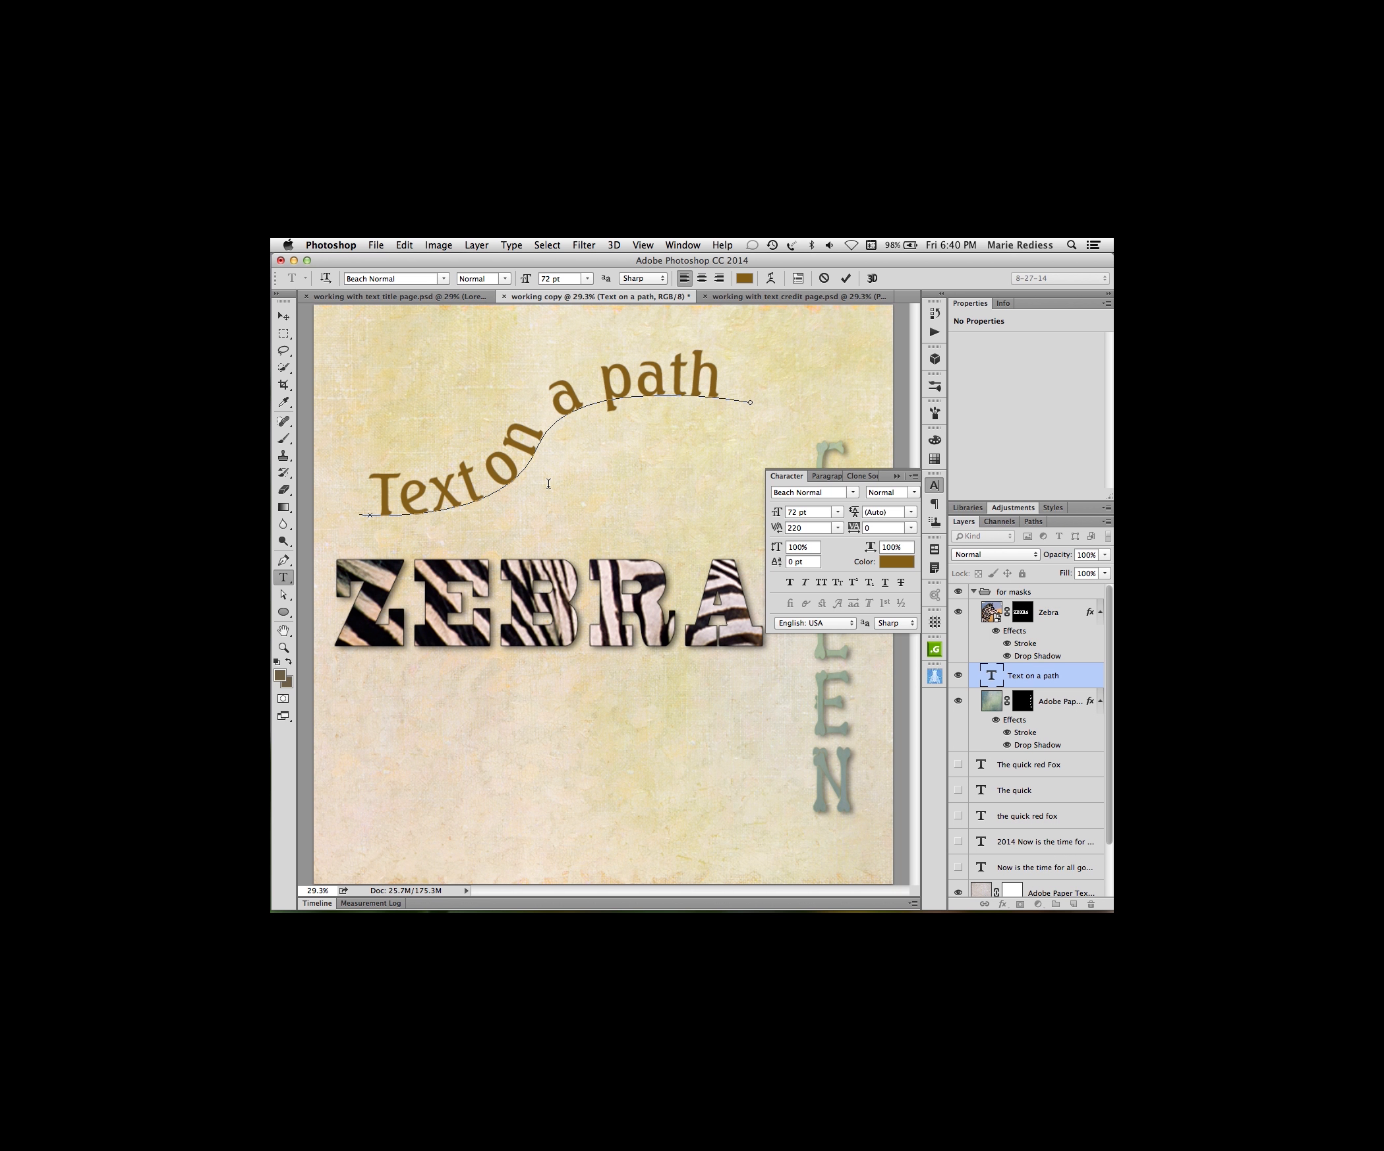
pyautogui.hotkey('alt', 'Left')
pyautogui.hotkey('alt', 'Left')
pyautogui.hotkey('alt', 'Left')
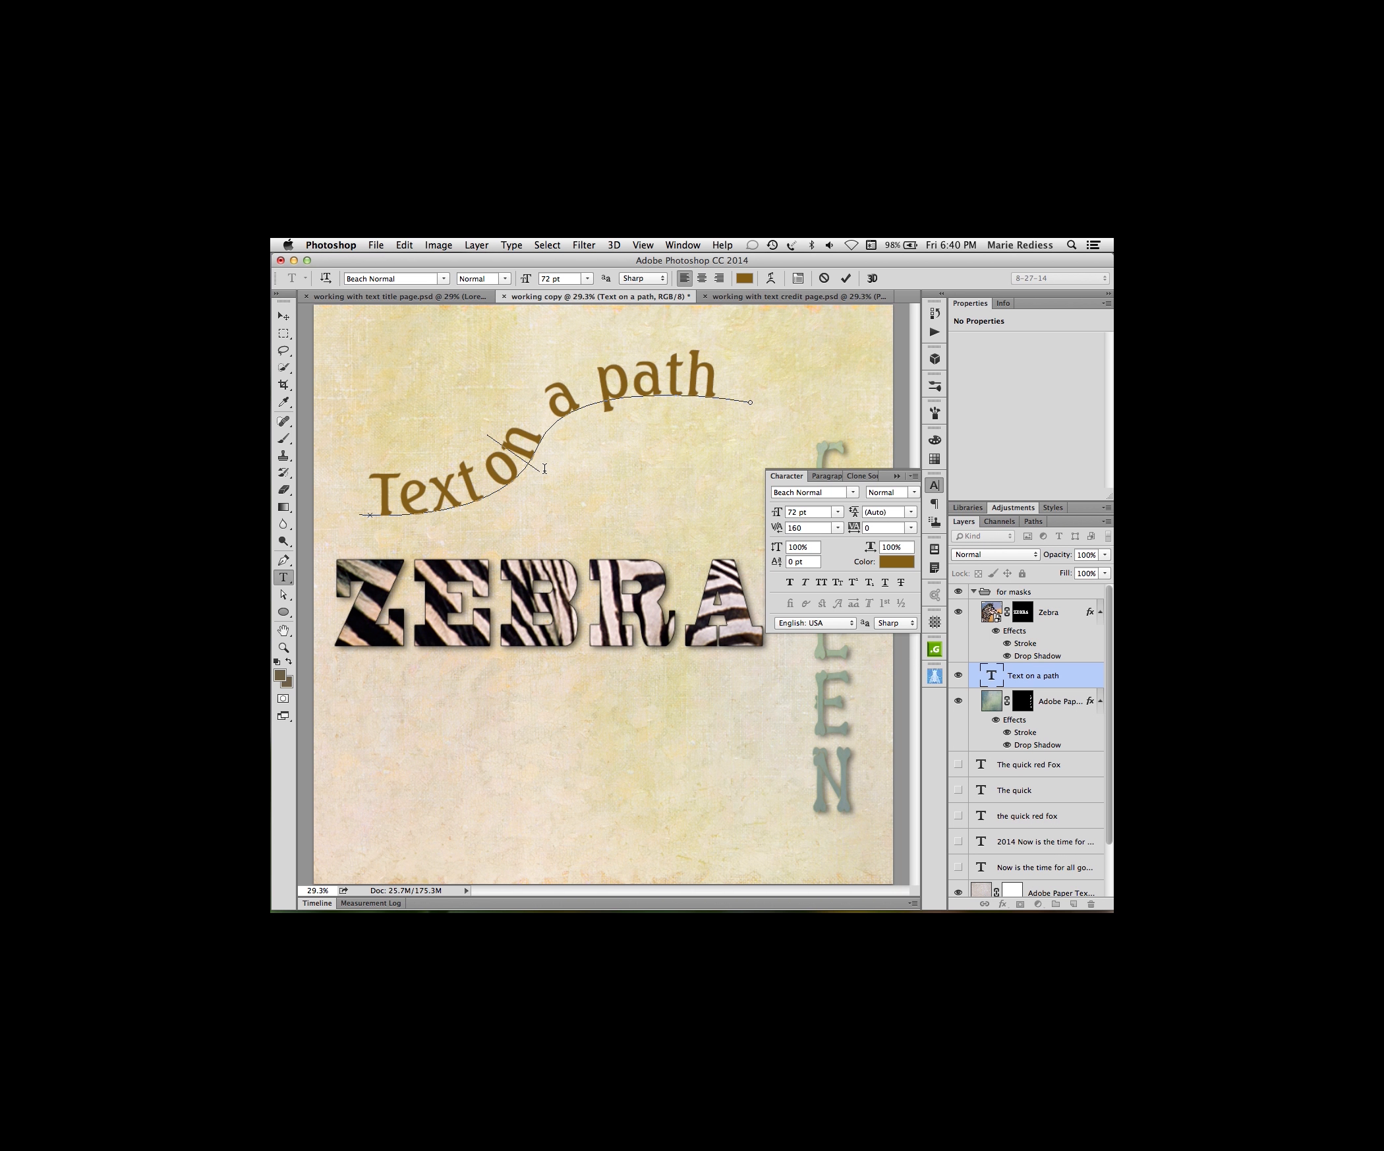
# - Tighten the gap between the words "on" and "a" to a kerning of -160
pyautogui.hotkey('alt', 'Left')
pyautogui.hotkey('alt', 'Left')
pyautogui.hotkey('alt', 'Left')
pyautogui.hotkey('alt', 'Left')
pyautogui.hotkey('alt', 'Left')
pyautogui.hotkey('alt', 'Left')
pyautogui.hotkey('alt', 'Left')
pyautogui.hotkey('alt', 'Left')
pyautogui.hotkey('alt', 'Left')
pyautogui.hotkey('alt', 'Left')
pyautogui.hotkey('alt', 'Left')
pyautogui.hotkey('alt', 'Left')
pyautogui.hotkey('alt', 'Left')
pyautogui.hotkey('alt', 'Left')
pyautogui.hotkey('alt', 'Left')
pyautogui.hotkey('alt', 'Left')
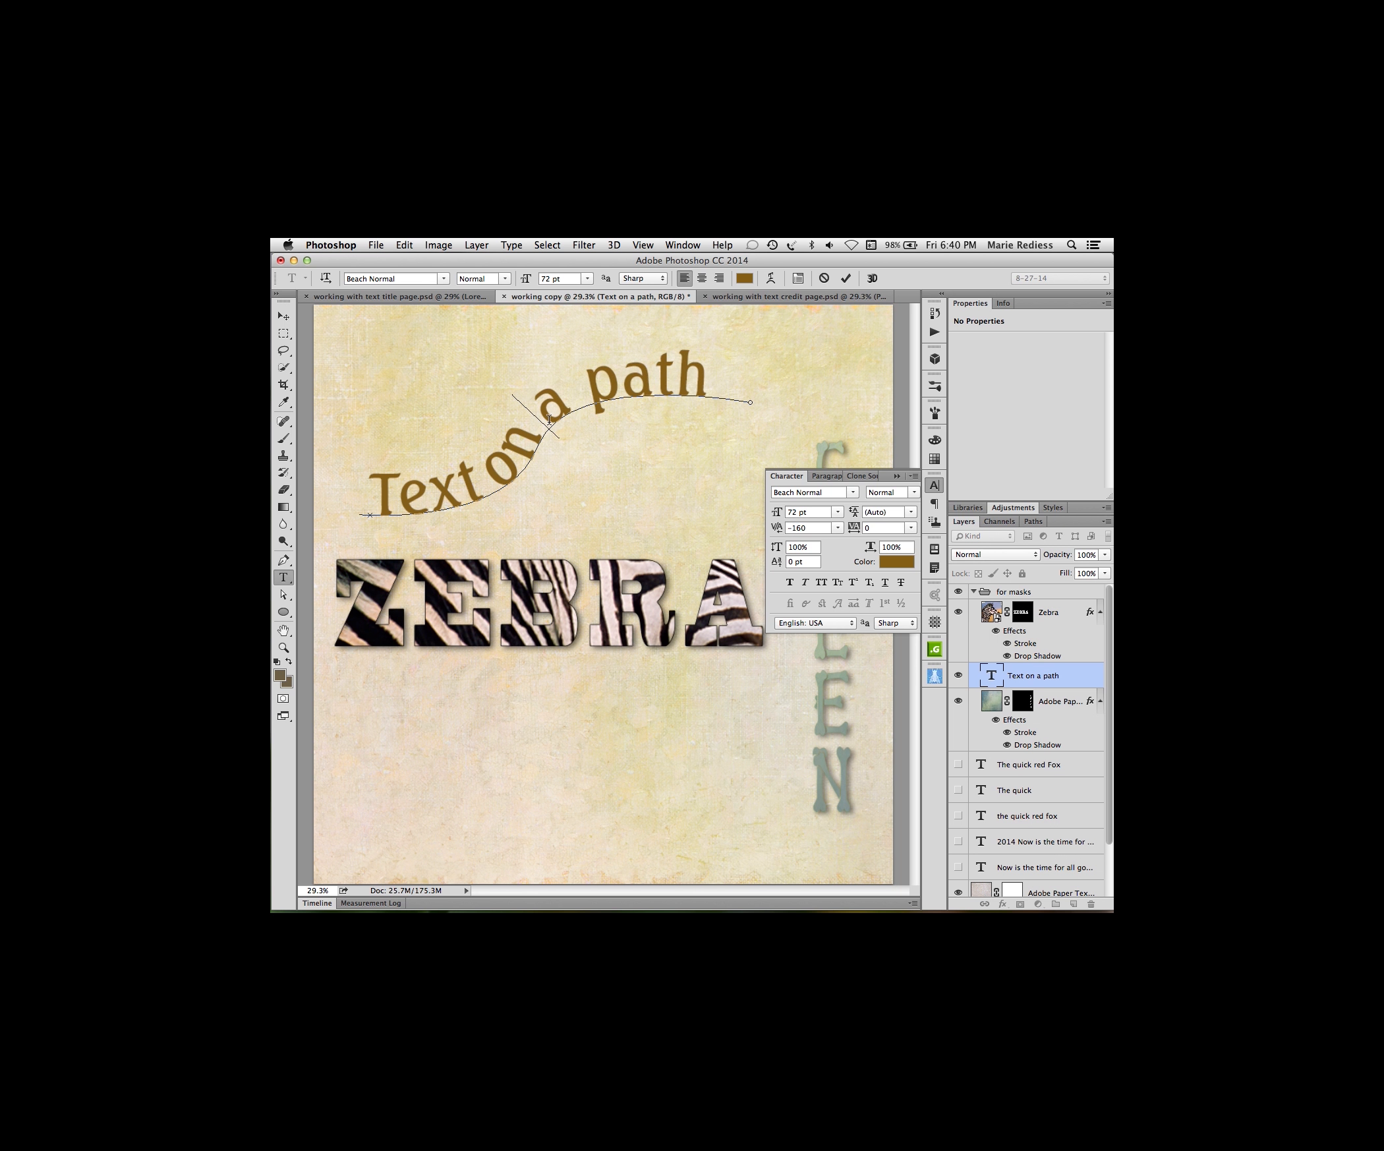
# - Tighten the gap between the words "a" and "path" to a kerning of -120
pyautogui.click(588, 395)
pyautogui.hotkey('alt', 'Left')
pyautogui.hotkey('alt', 'Left')
pyautogui.hotkey('alt', 'Left')
pyautogui.hotkey('alt', 'Left')
pyautogui.hotkey('alt', 'Left')
pyautogui.hotkey('alt', 'Left')
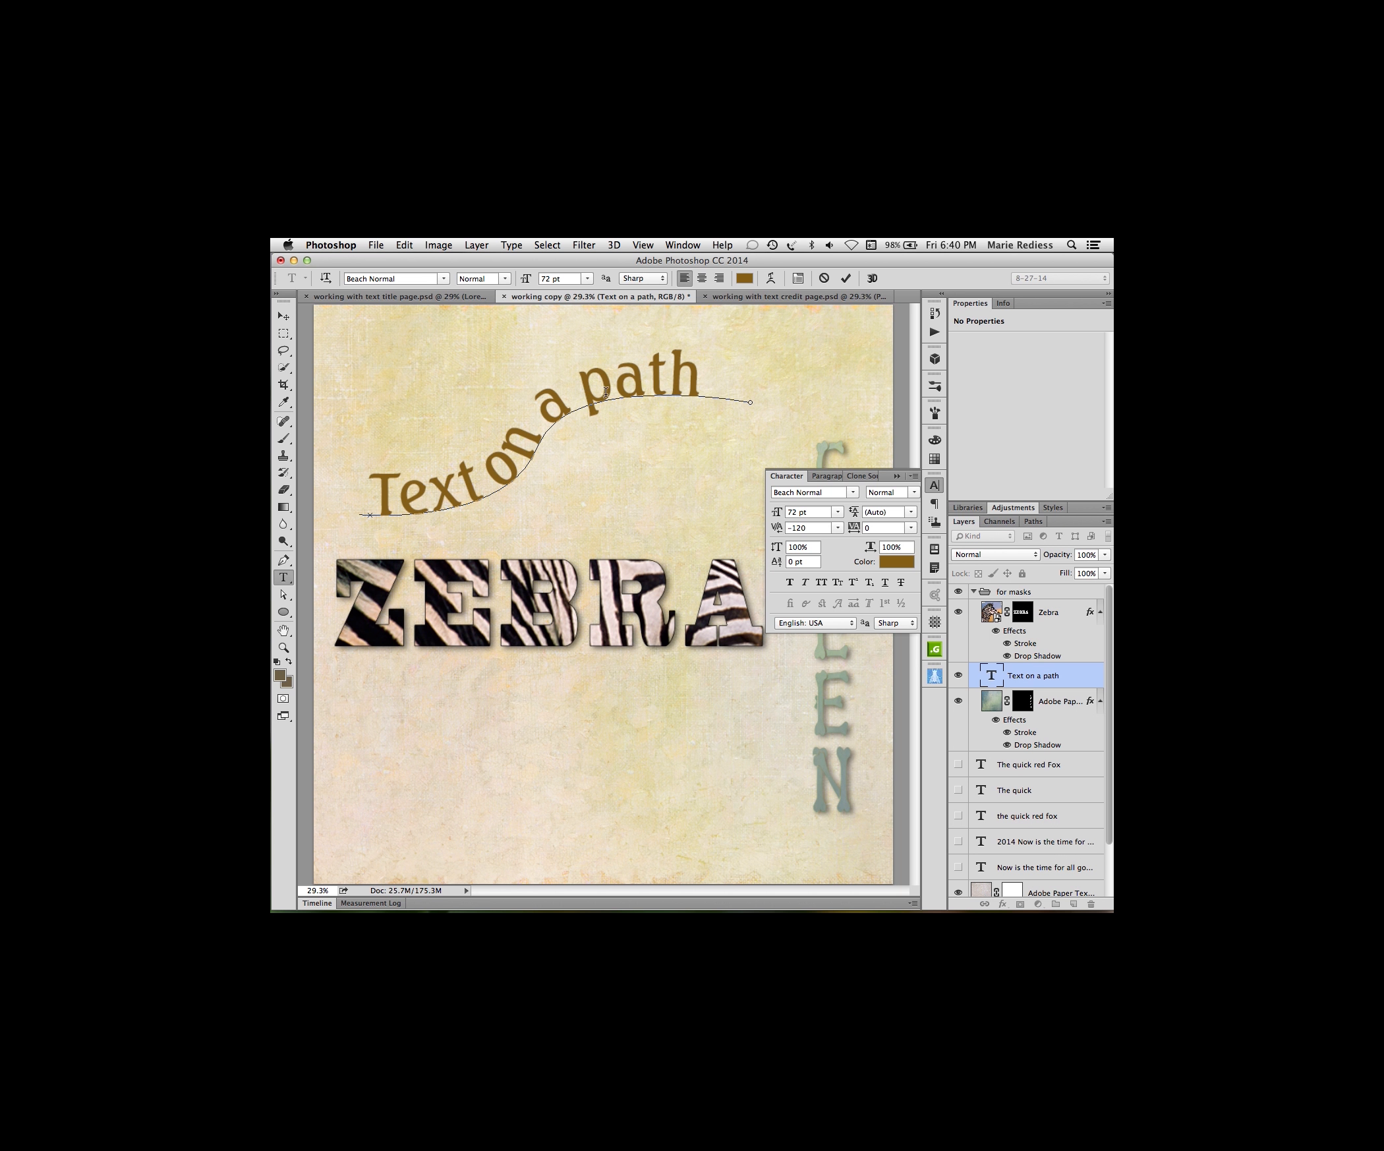
pyautogui.click(837, 528)
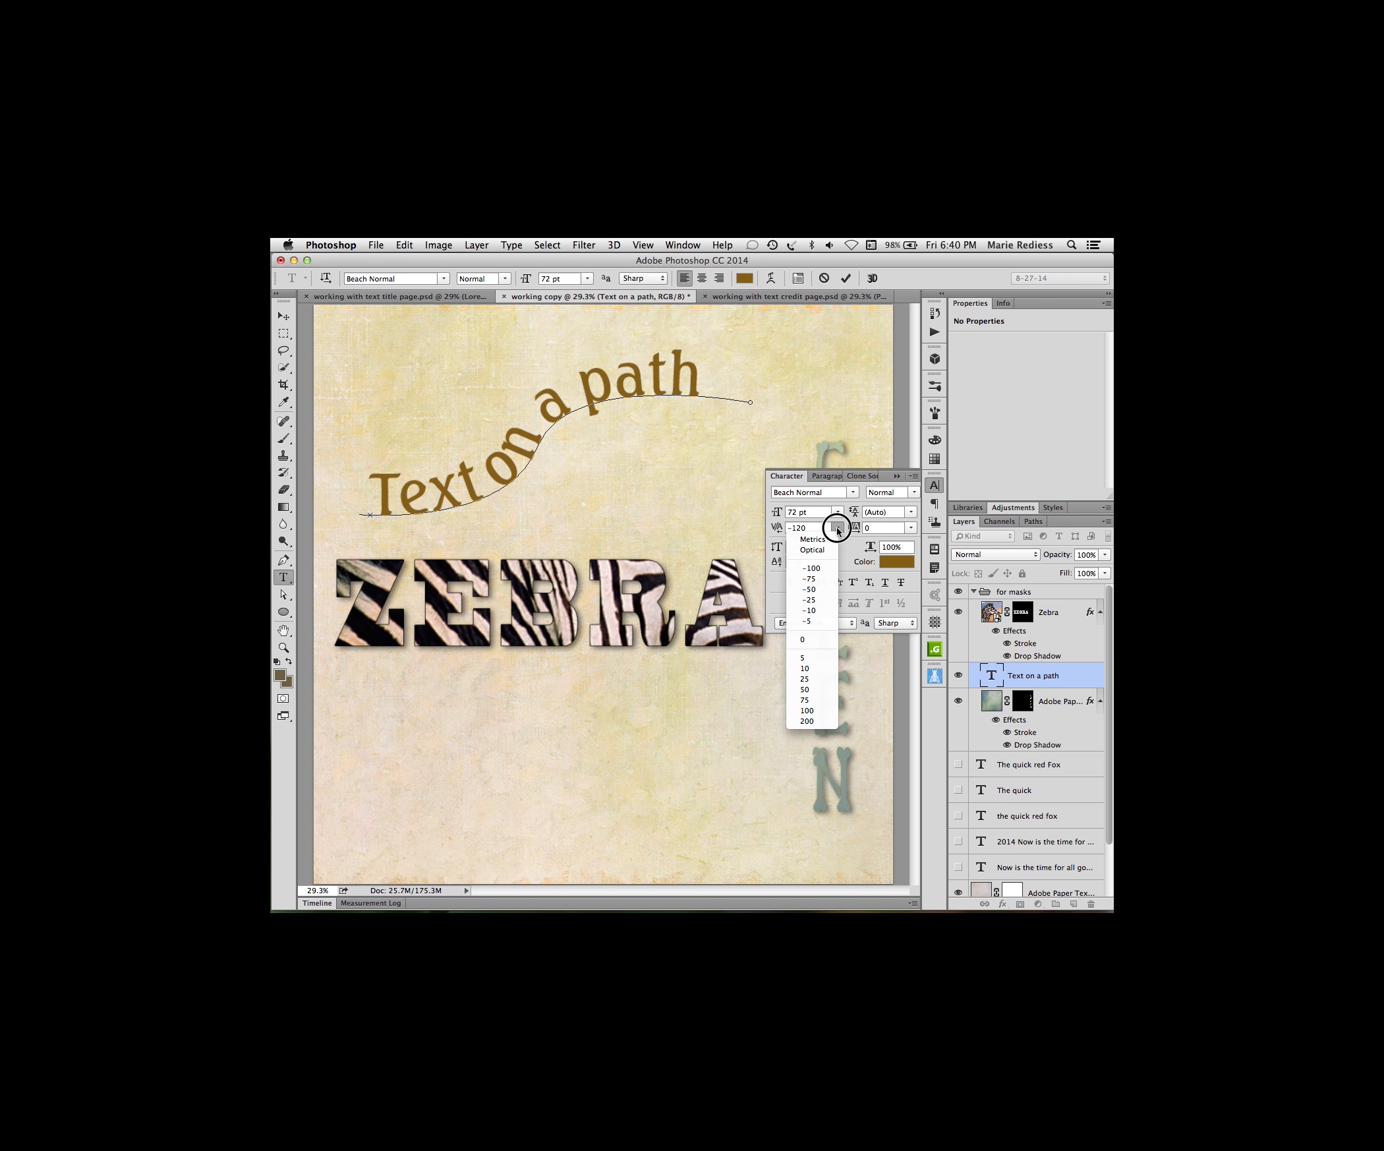
pyautogui.click(812, 539)
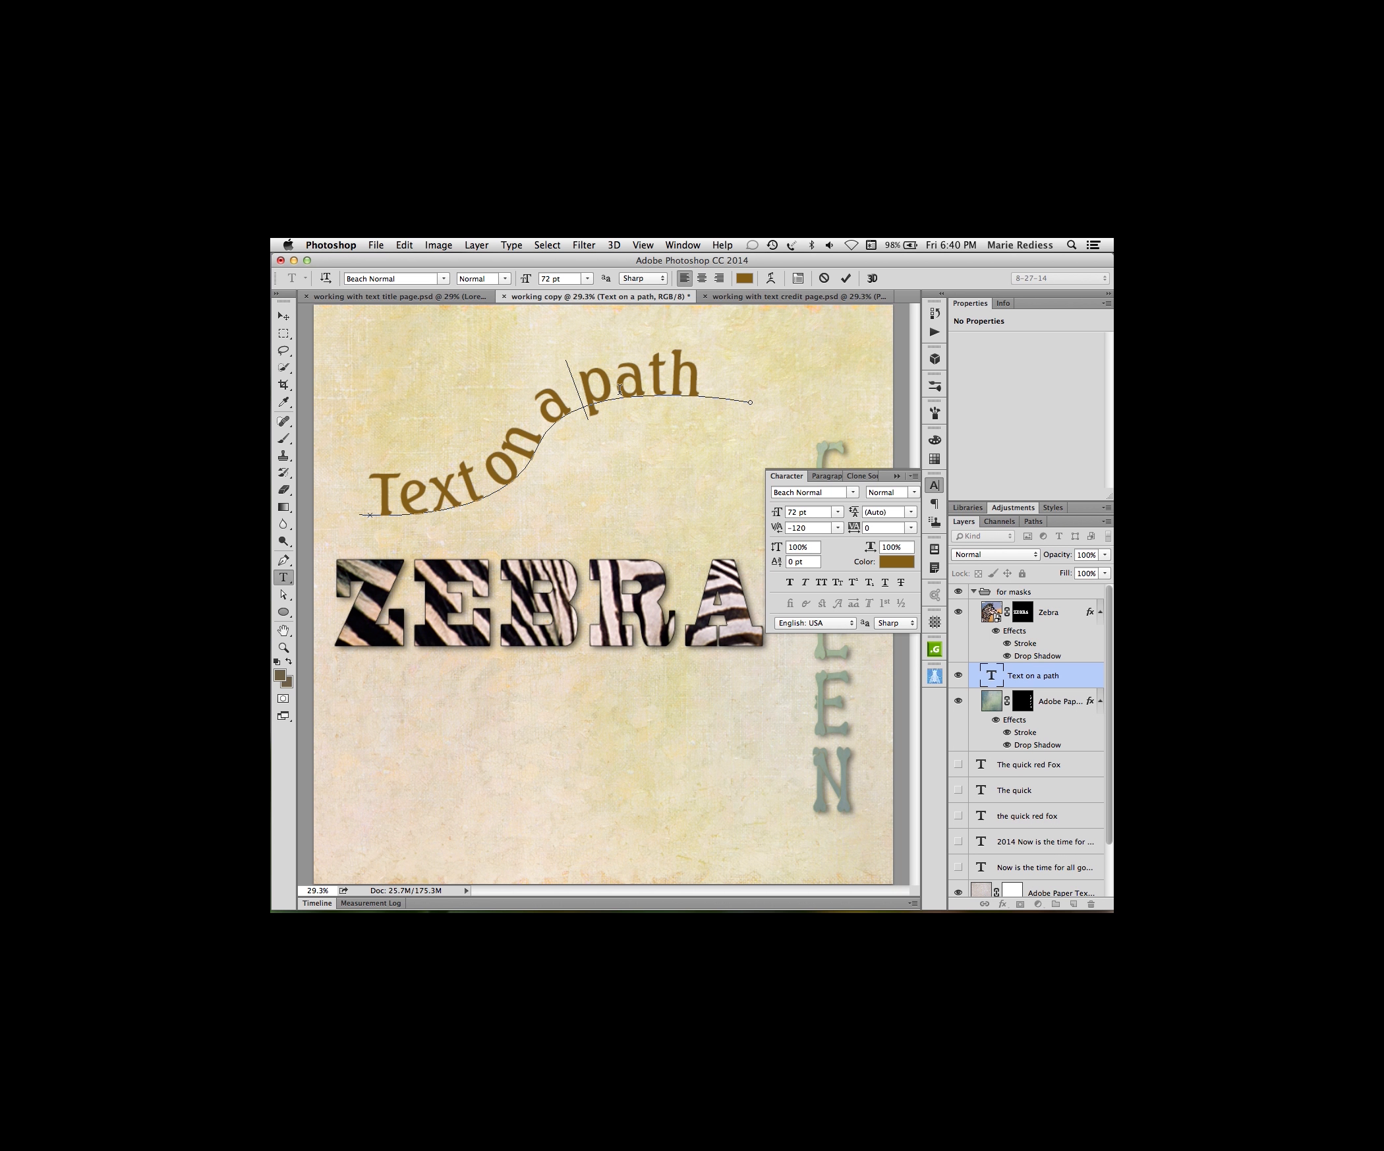
# - In the word "path", tighten the kerning between p and a to -60, reduce it between t and h, and collapse the Character settings
pyautogui.hotkey('alt', 'Left')
pyautogui.hotkey('alt', 'Left')
pyautogui.hotkey('alt', 'Left')
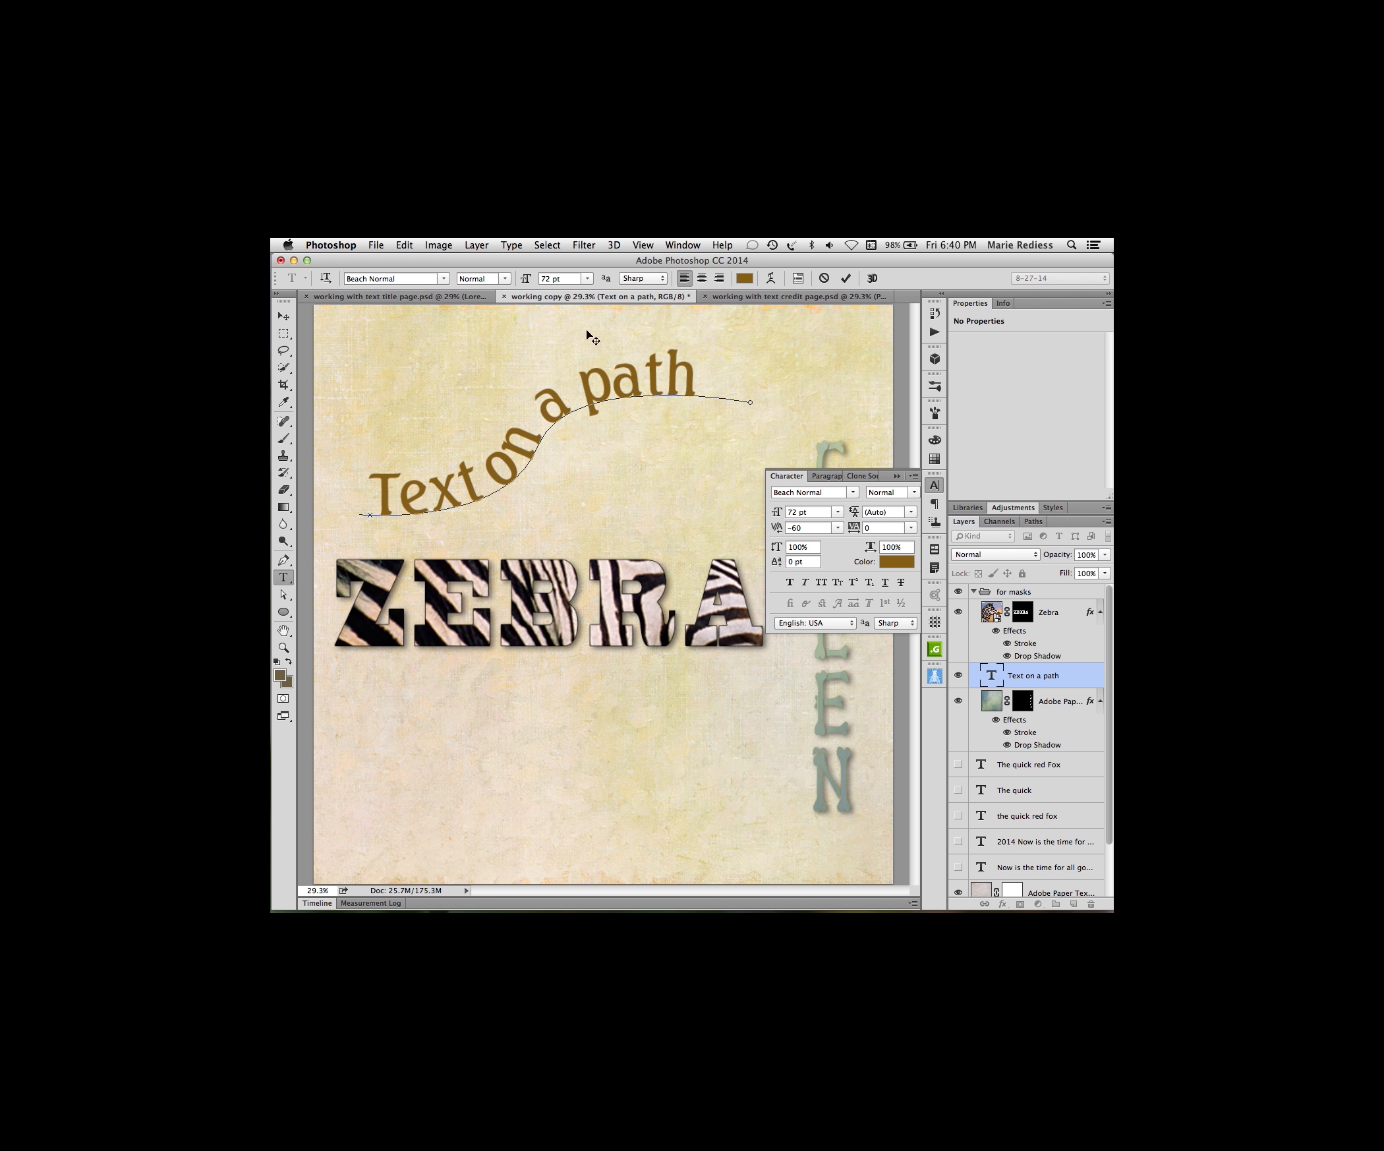
pyautogui.click(655, 389)
pyautogui.hotkey('alt', 'Left')
pyautogui.hotkey('alt', 'Left')
pyautogui.hotkey('alt', 'Left')
pyautogui.hotkey('alt', 'Right')
pyautogui.click(936, 489)
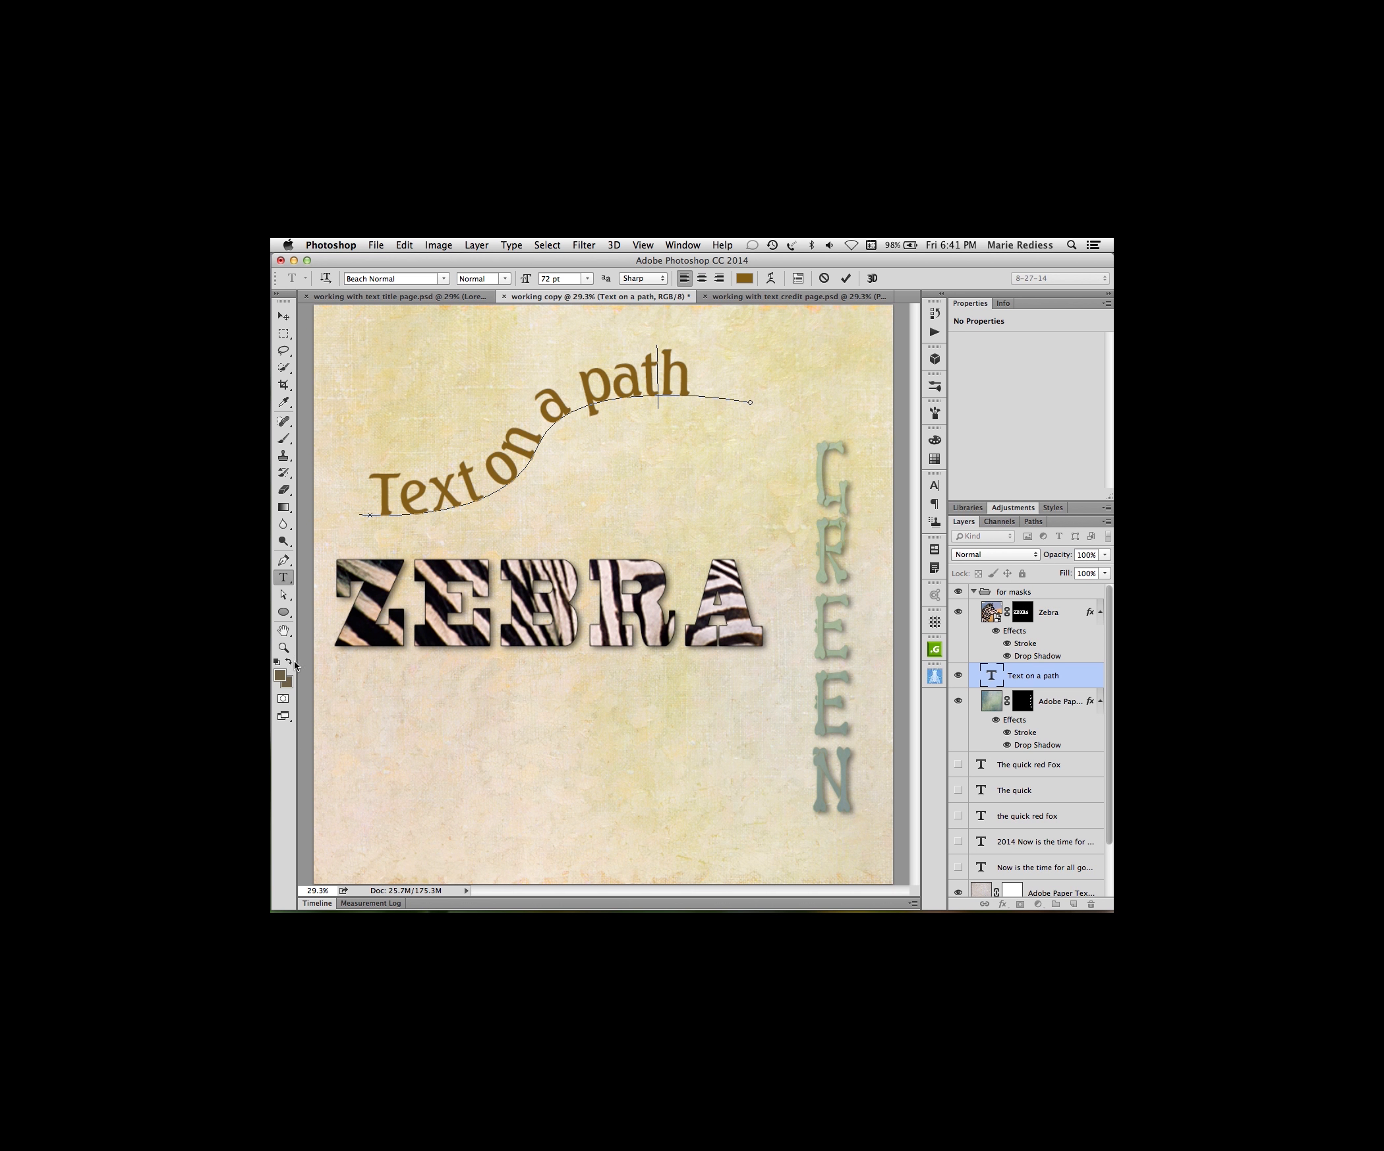
# - Try to slide the text's start point farther along the path with the Direct Selection tool, and undo the shift
pyautogui.click(285, 599)
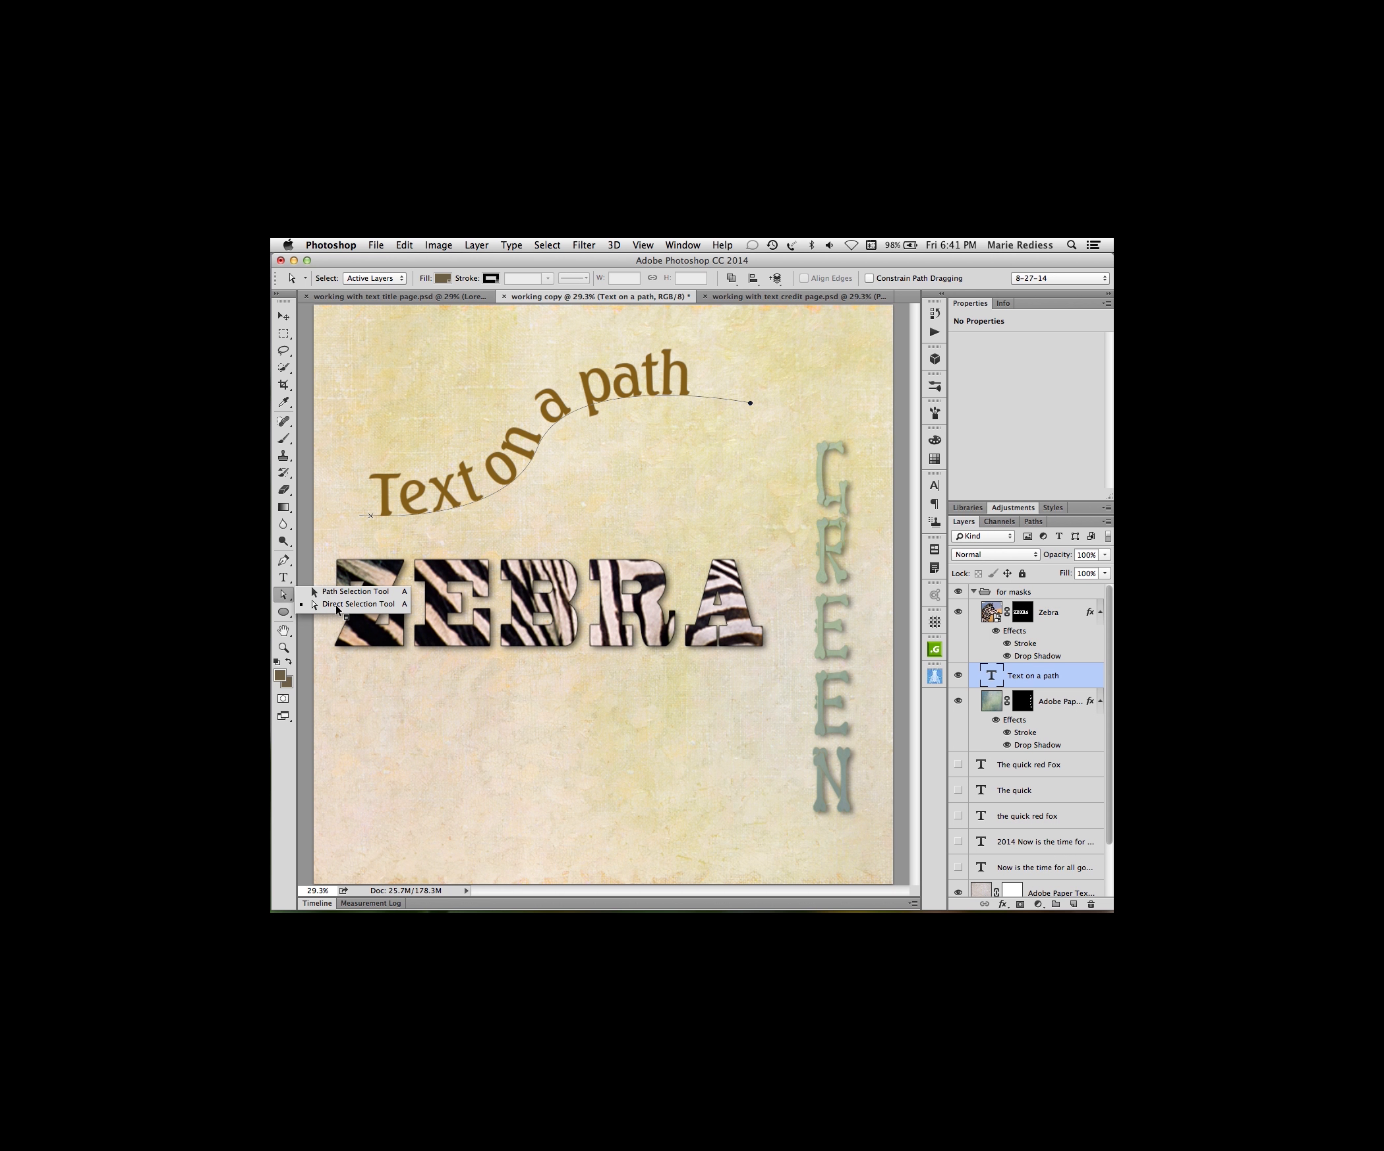
pyautogui.click(337, 605)
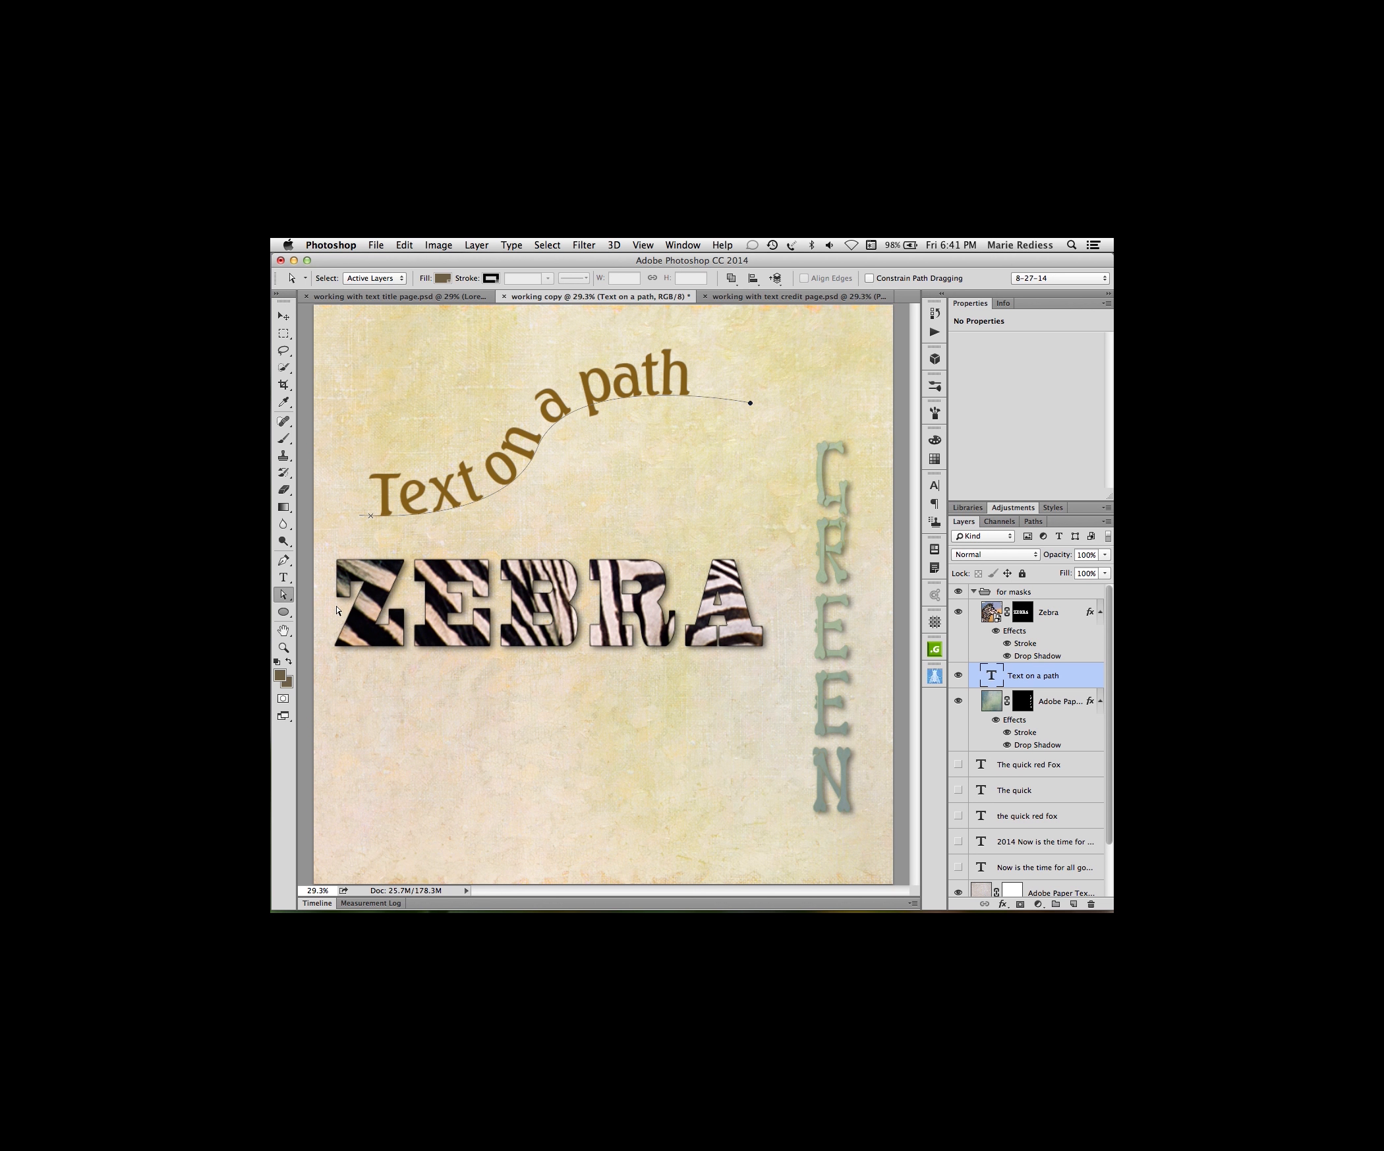
pyautogui.click(555, 439)
pyautogui.moveTo(555, 440); pyautogui.dragTo(603, 406)
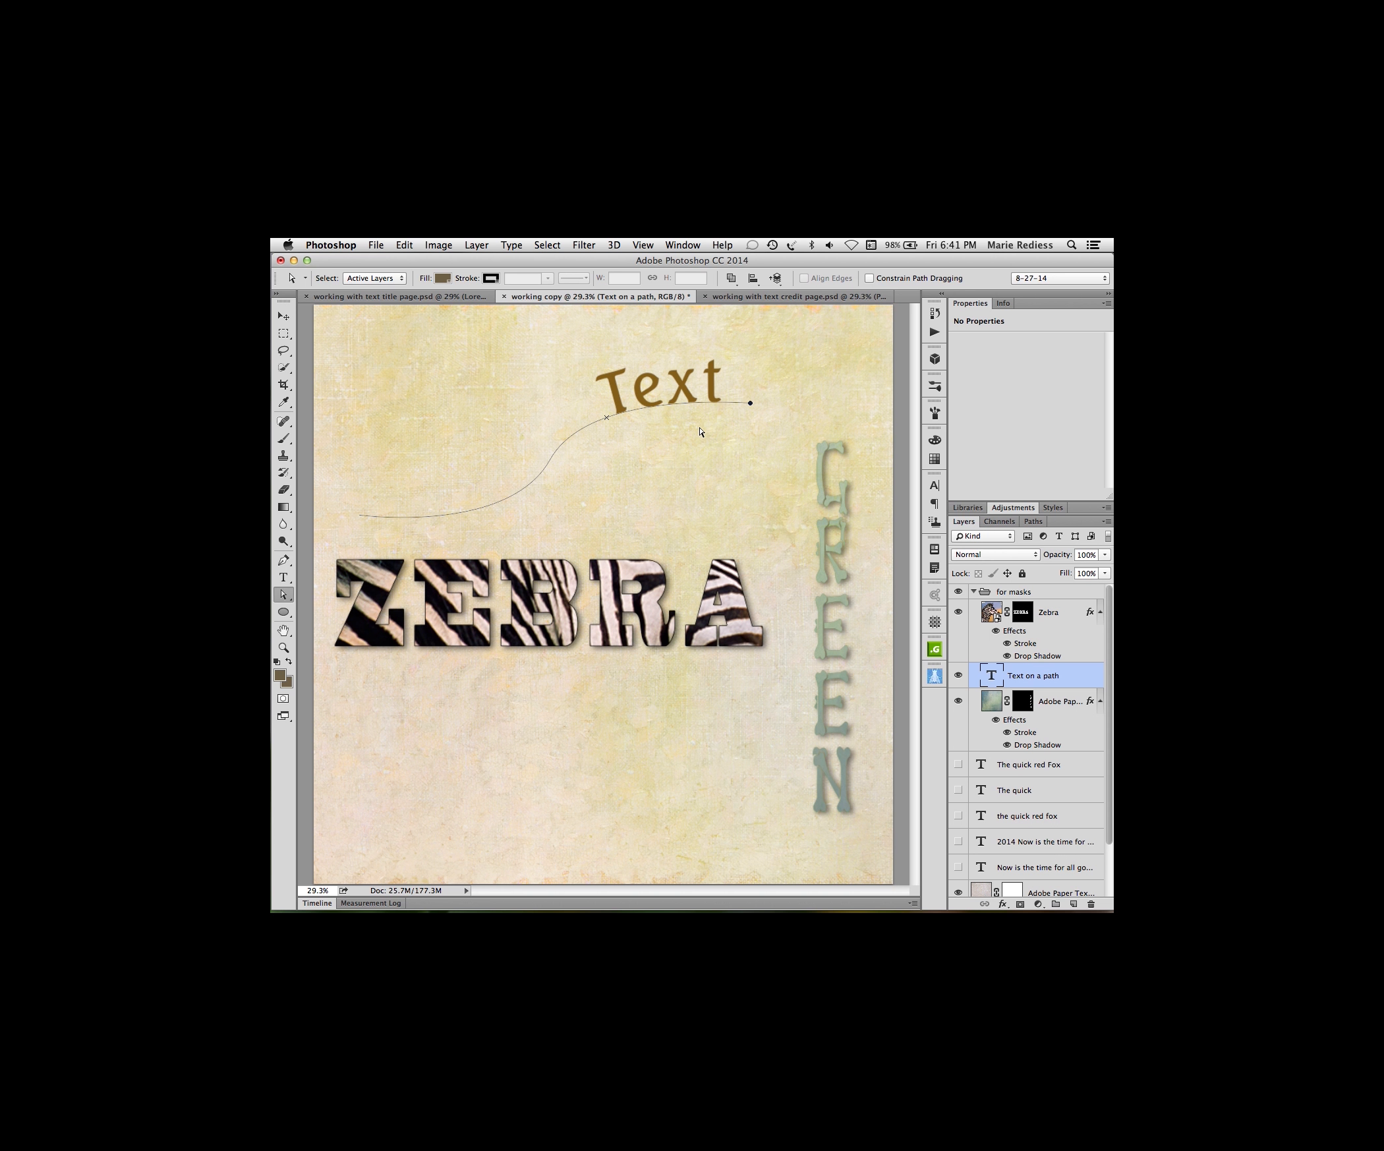
pyautogui.press('super+z')
# - Reshape the text path into a flatter S-curve using its end points and lower curve handle, and move the text higher above ZEBRA
pyautogui.moveTo(751, 404); pyautogui.dragTo(756, 449)
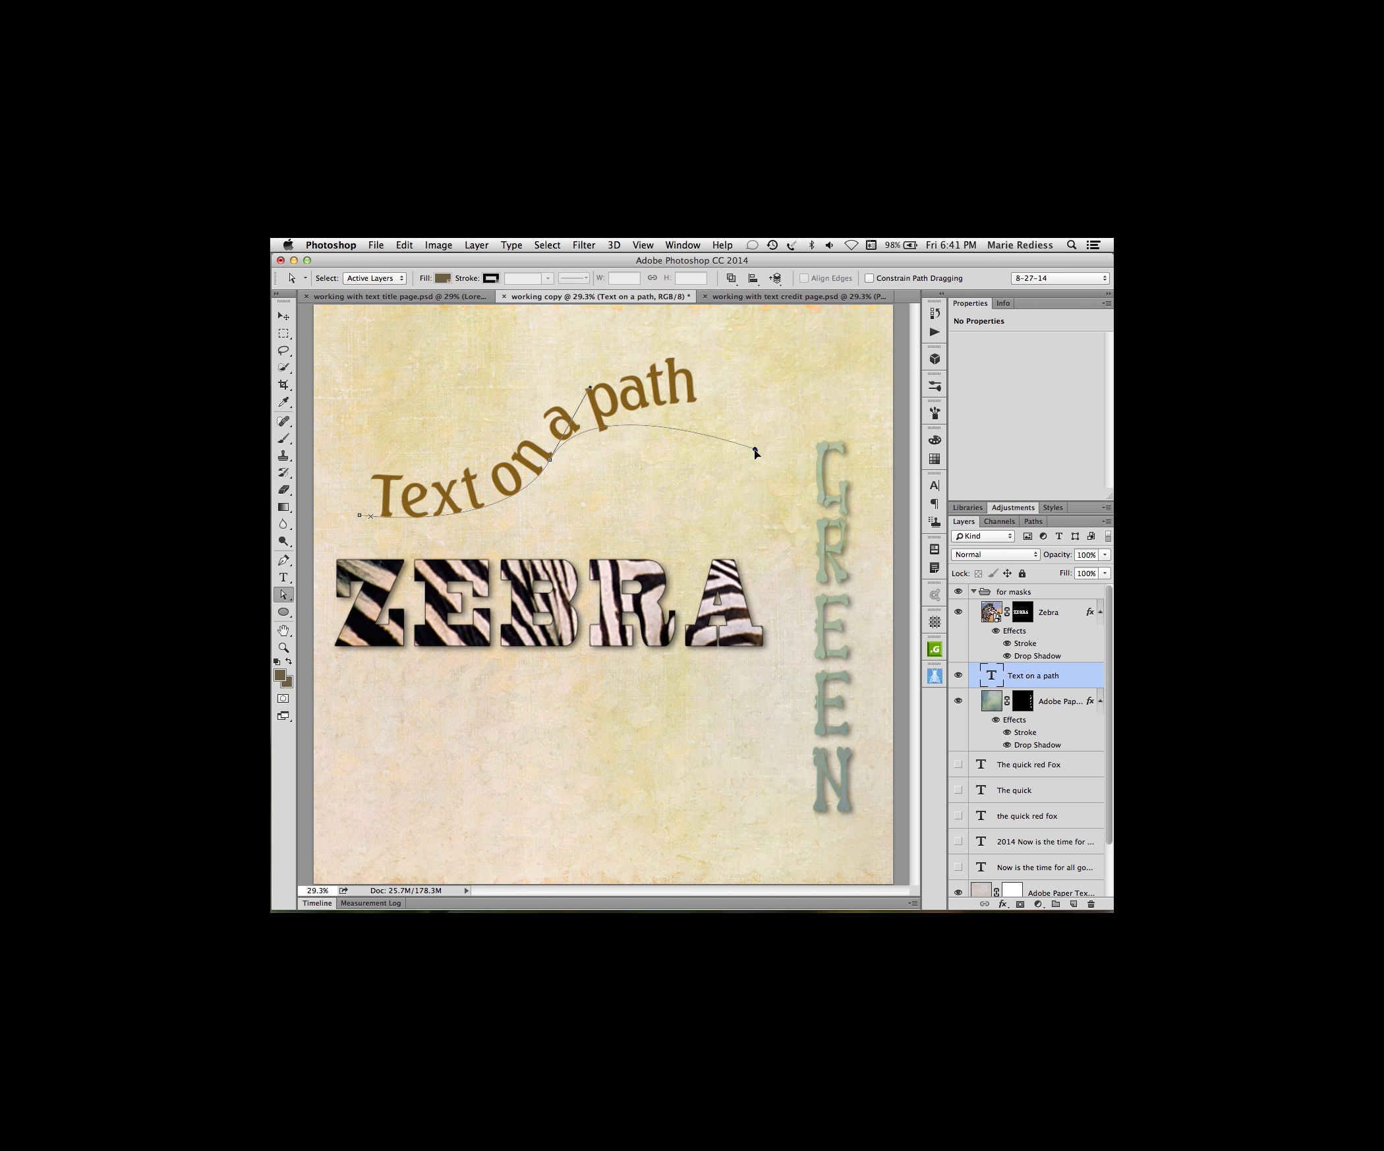
pyautogui.moveTo(359, 515); pyautogui.dragTo(352, 479)
pyautogui.moveTo(508, 535); pyautogui.dragTo(458, 520)
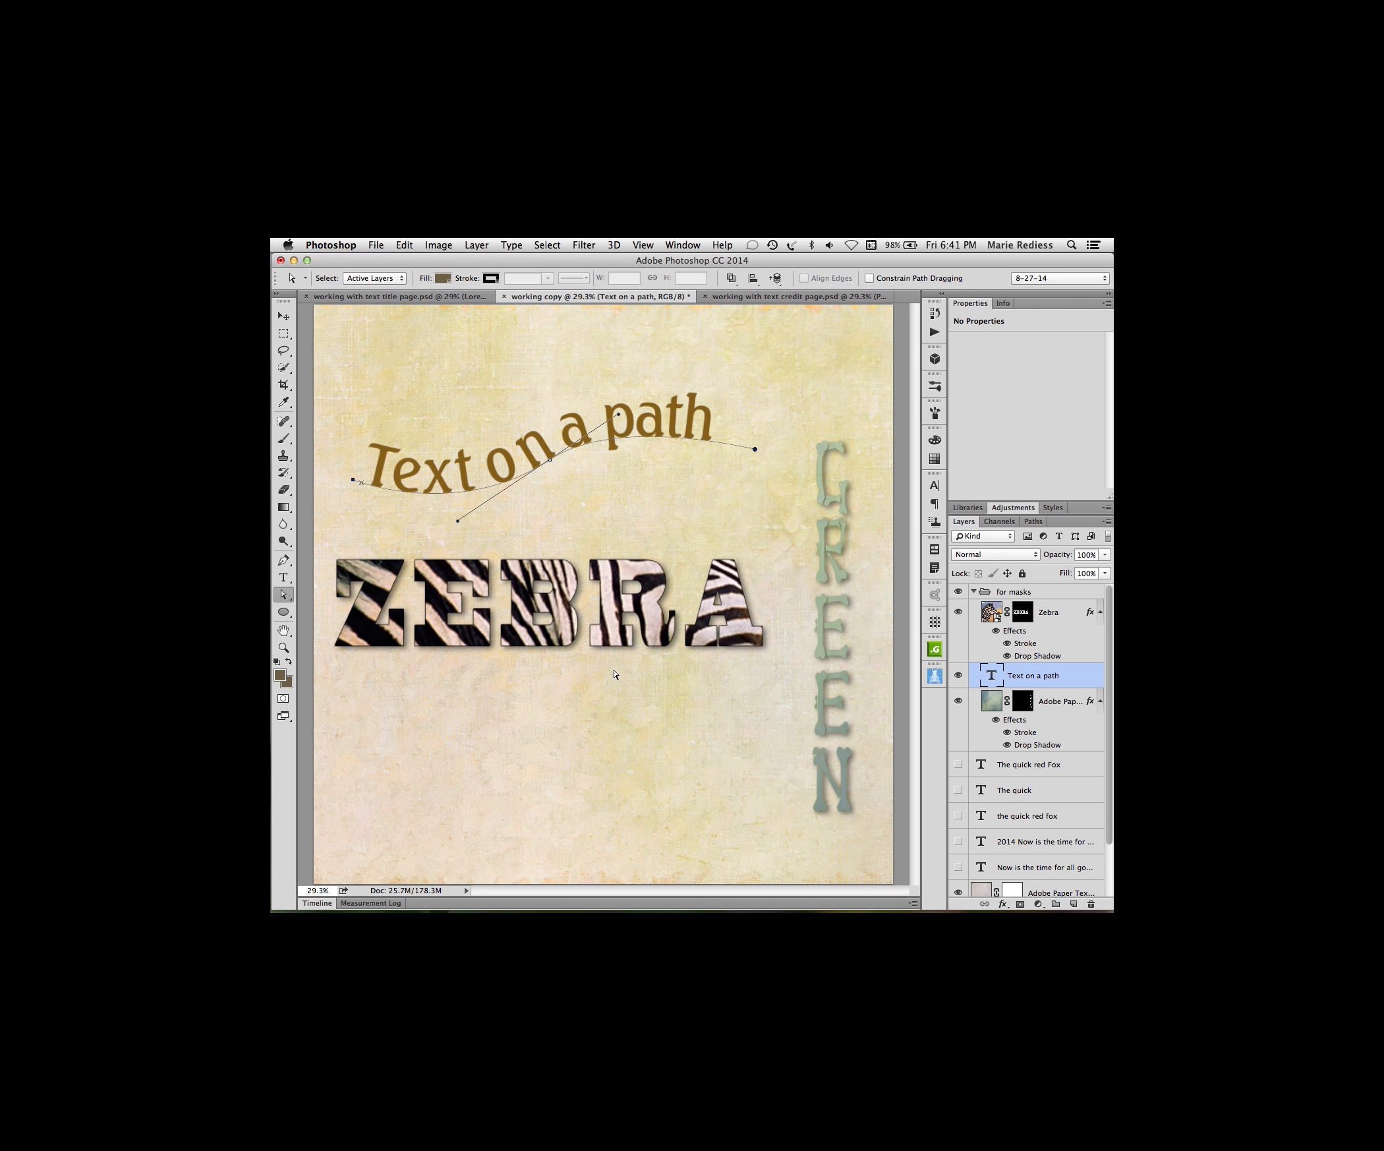
pyautogui.press('v')
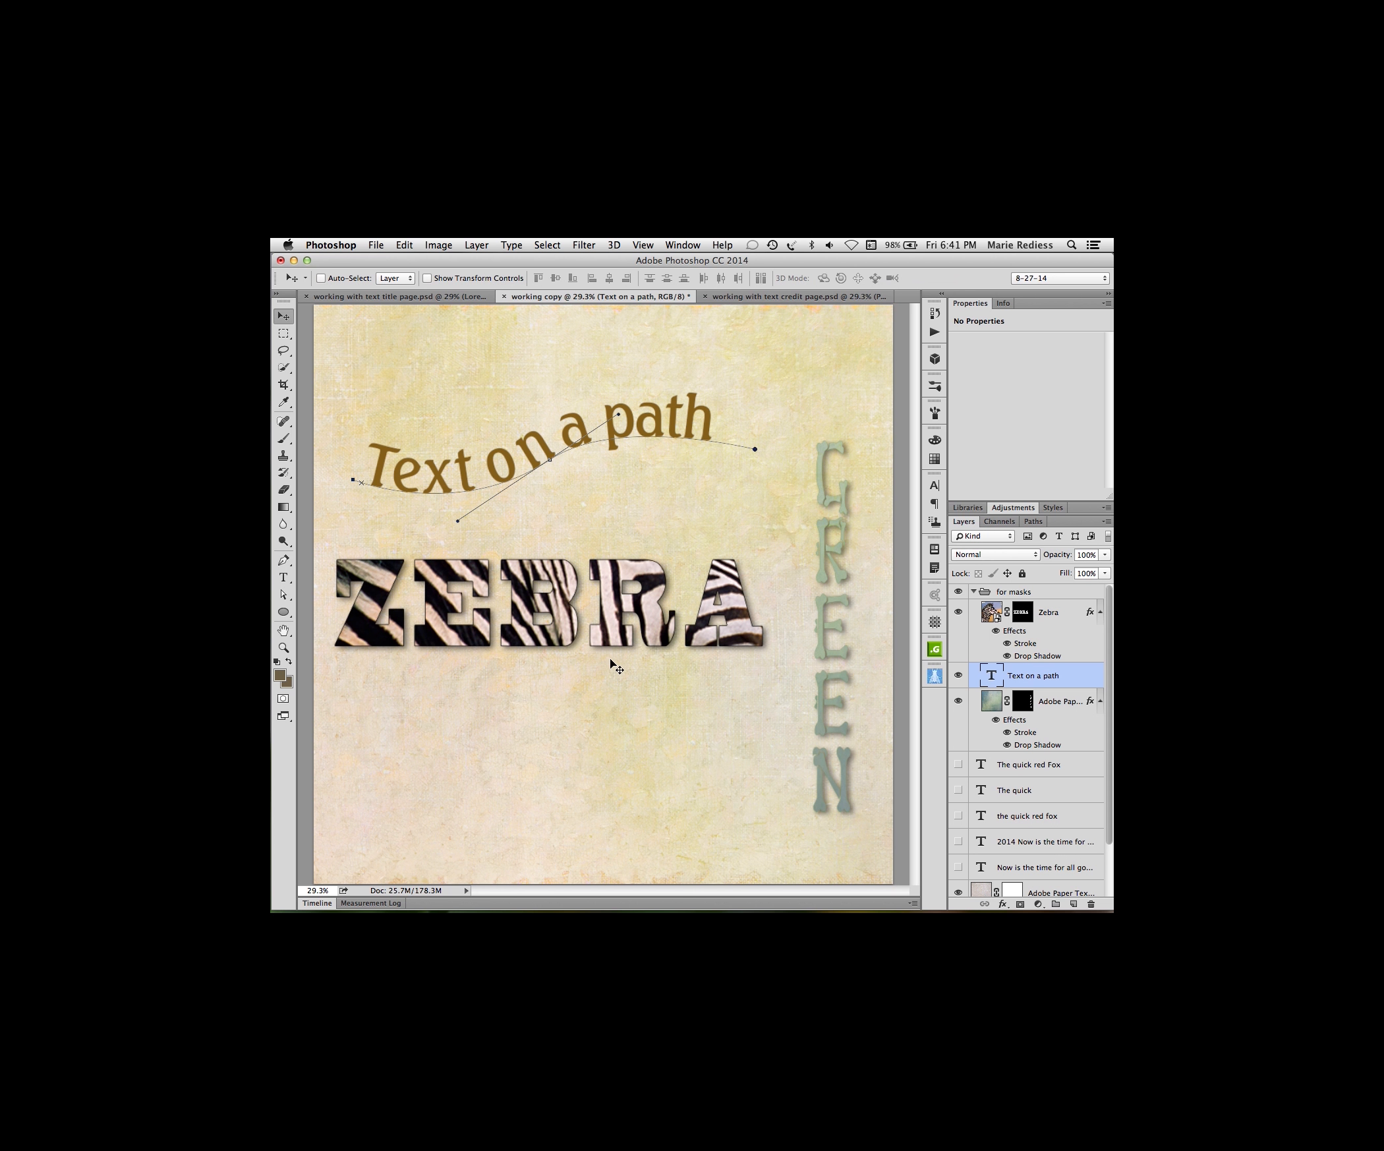
pyautogui.moveTo(543, 437); pyautogui.dragTo(542, 370)
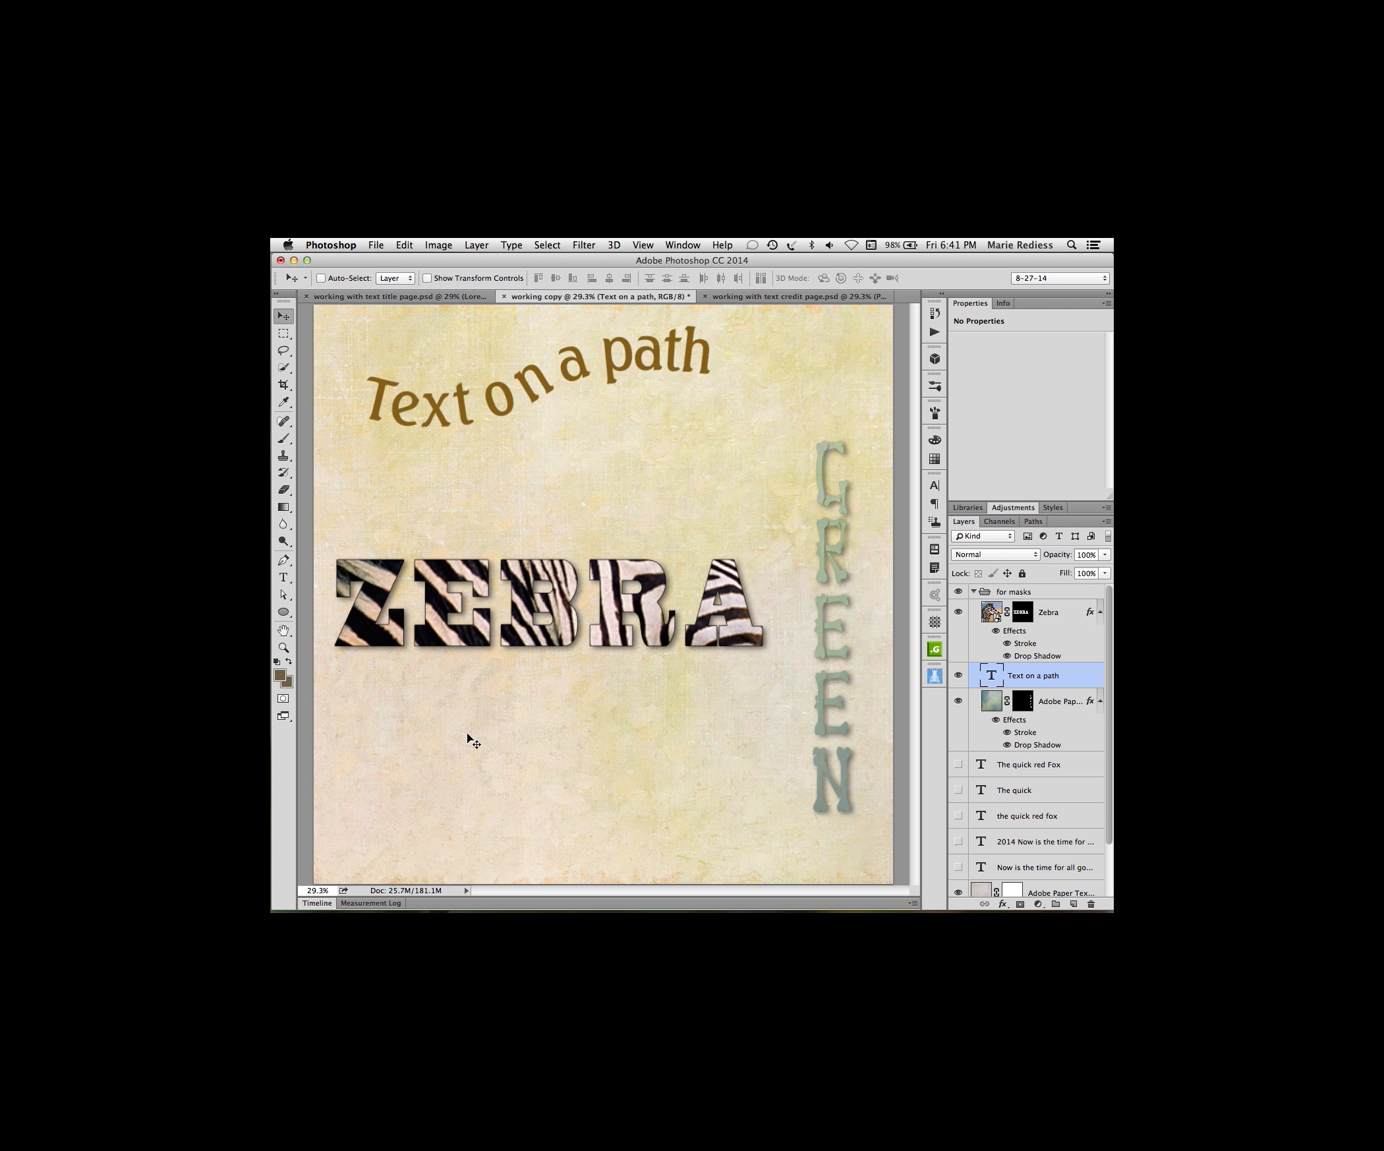
# - Draw a closed heart-shaped path below ZEBRA with the Pen tool
pyautogui.press('p')
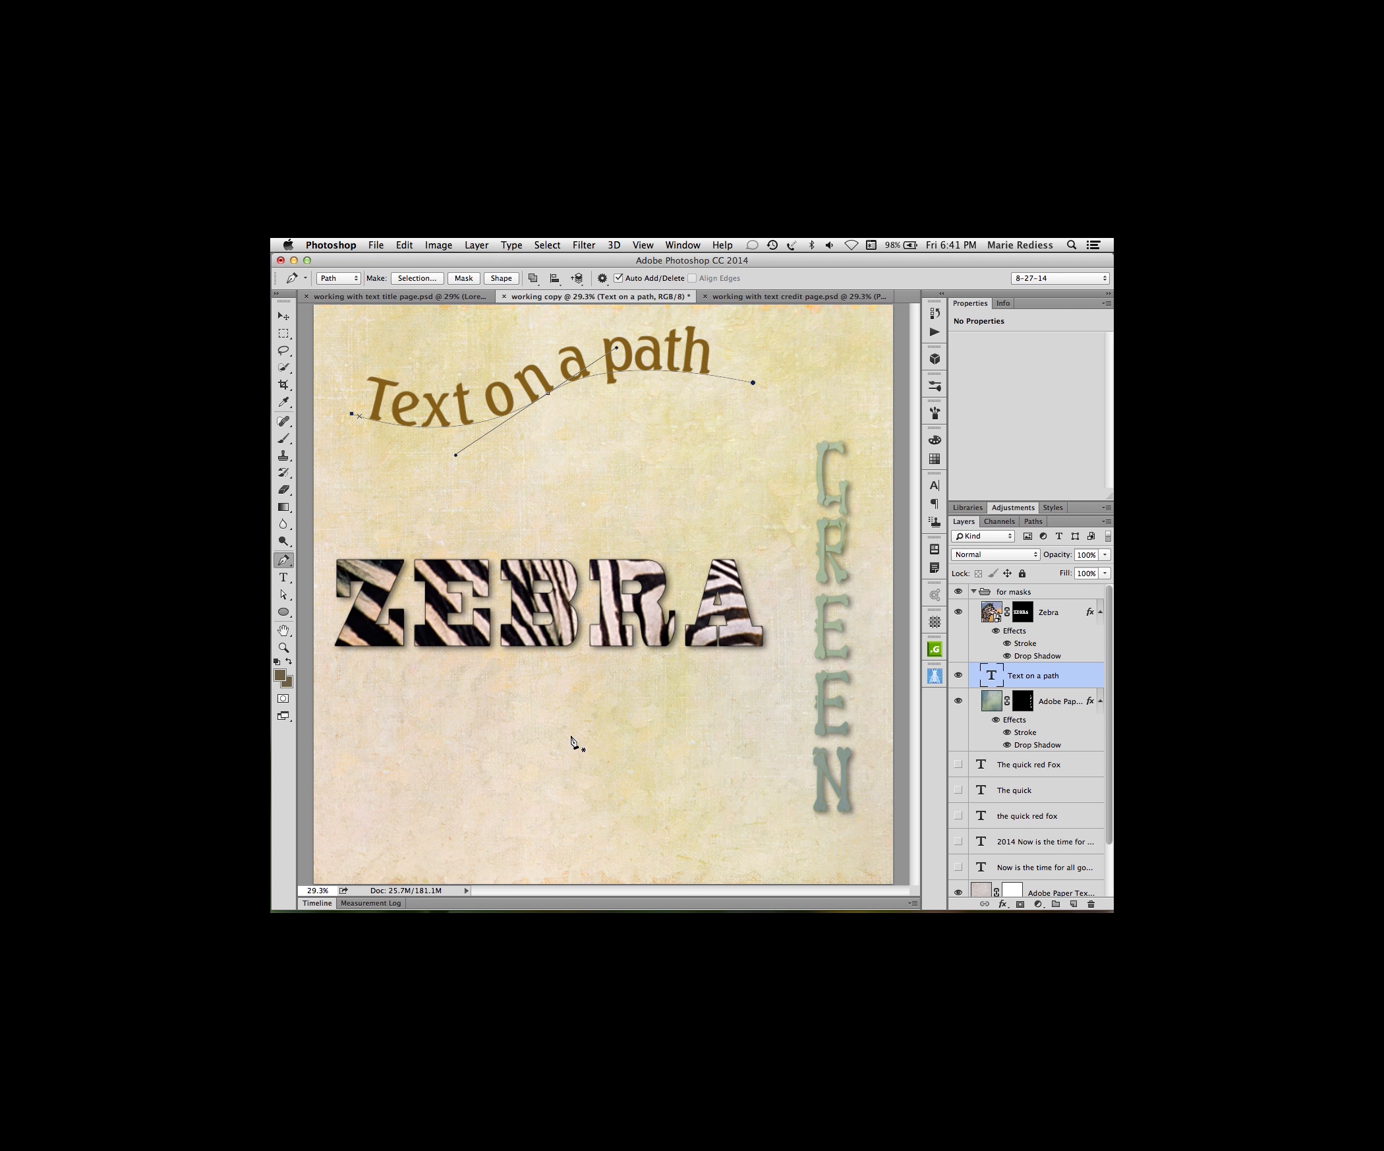
pyautogui.click(572, 843)
pyautogui.moveTo(488, 766); pyautogui.dragTo(486, 701)
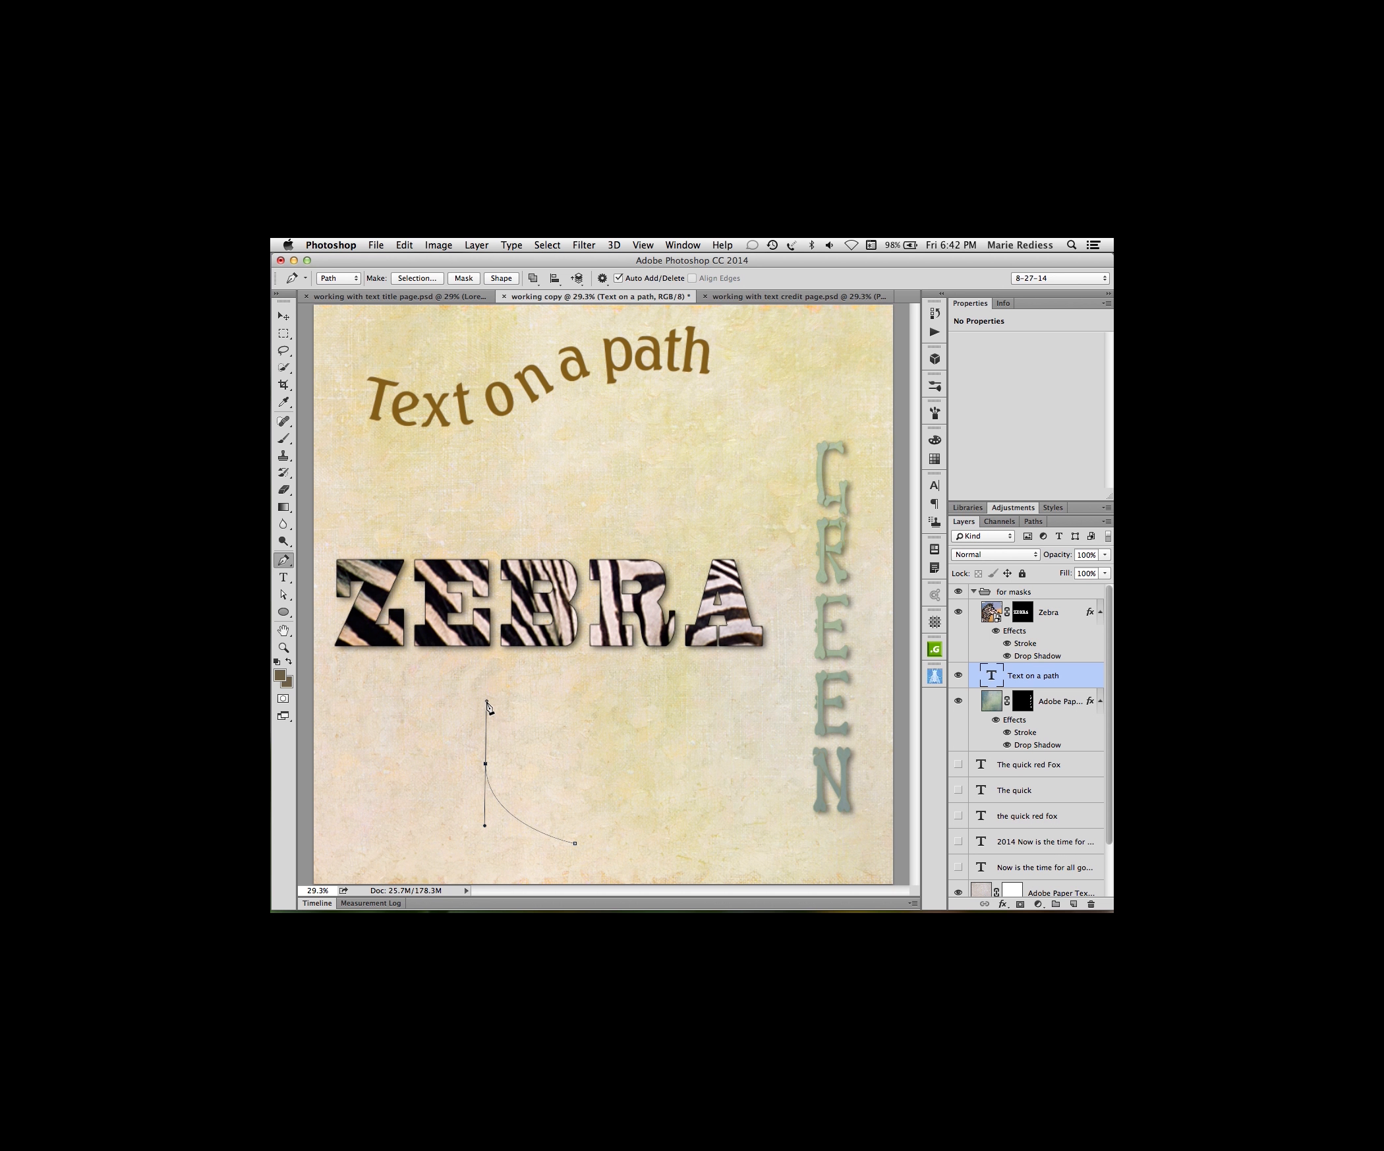
pyautogui.click(582, 756)
pyautogui.moveTo(582, 756); pyautogui.dragTo(585, 805)
pyautogui.moveTo(586, 804); pyautogui.dragTo(586, 711)
pyautogui.moveTo(669, 759); pyautogui.dragTo(671, 796)
pyautogui.click(574, 843)
# - Start horizontal text on the heart path just beyond its upper notch and set the font size to 30 pt
pyautogui.press('t')
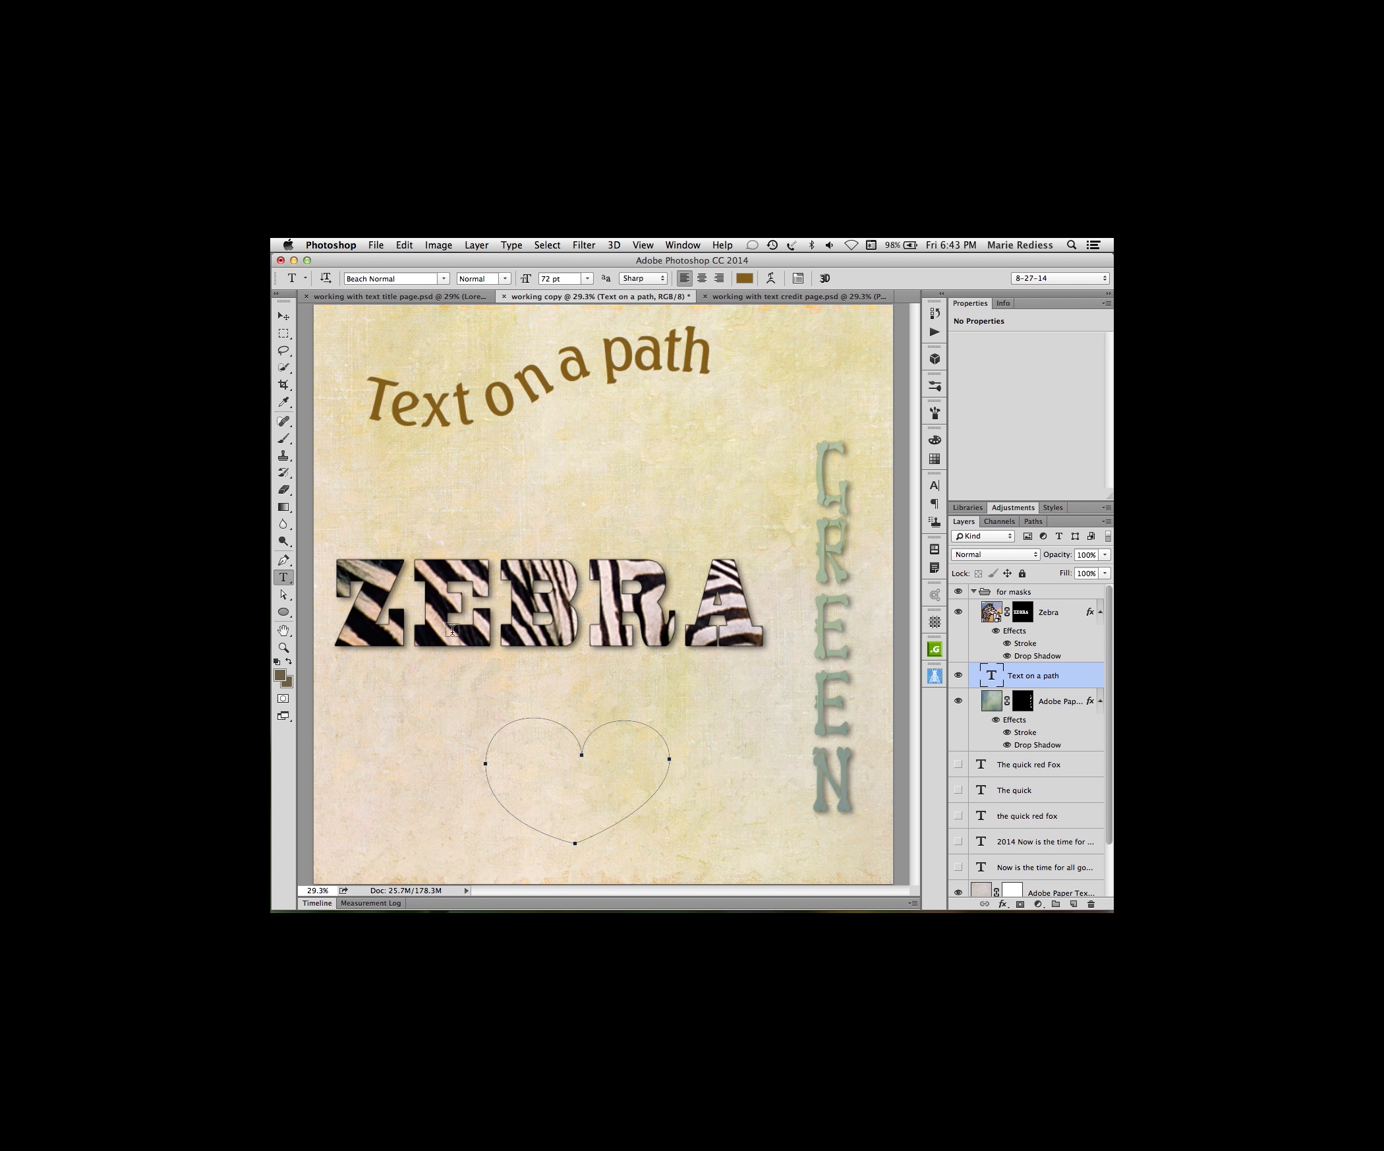
pyautogui.click(590, 735)
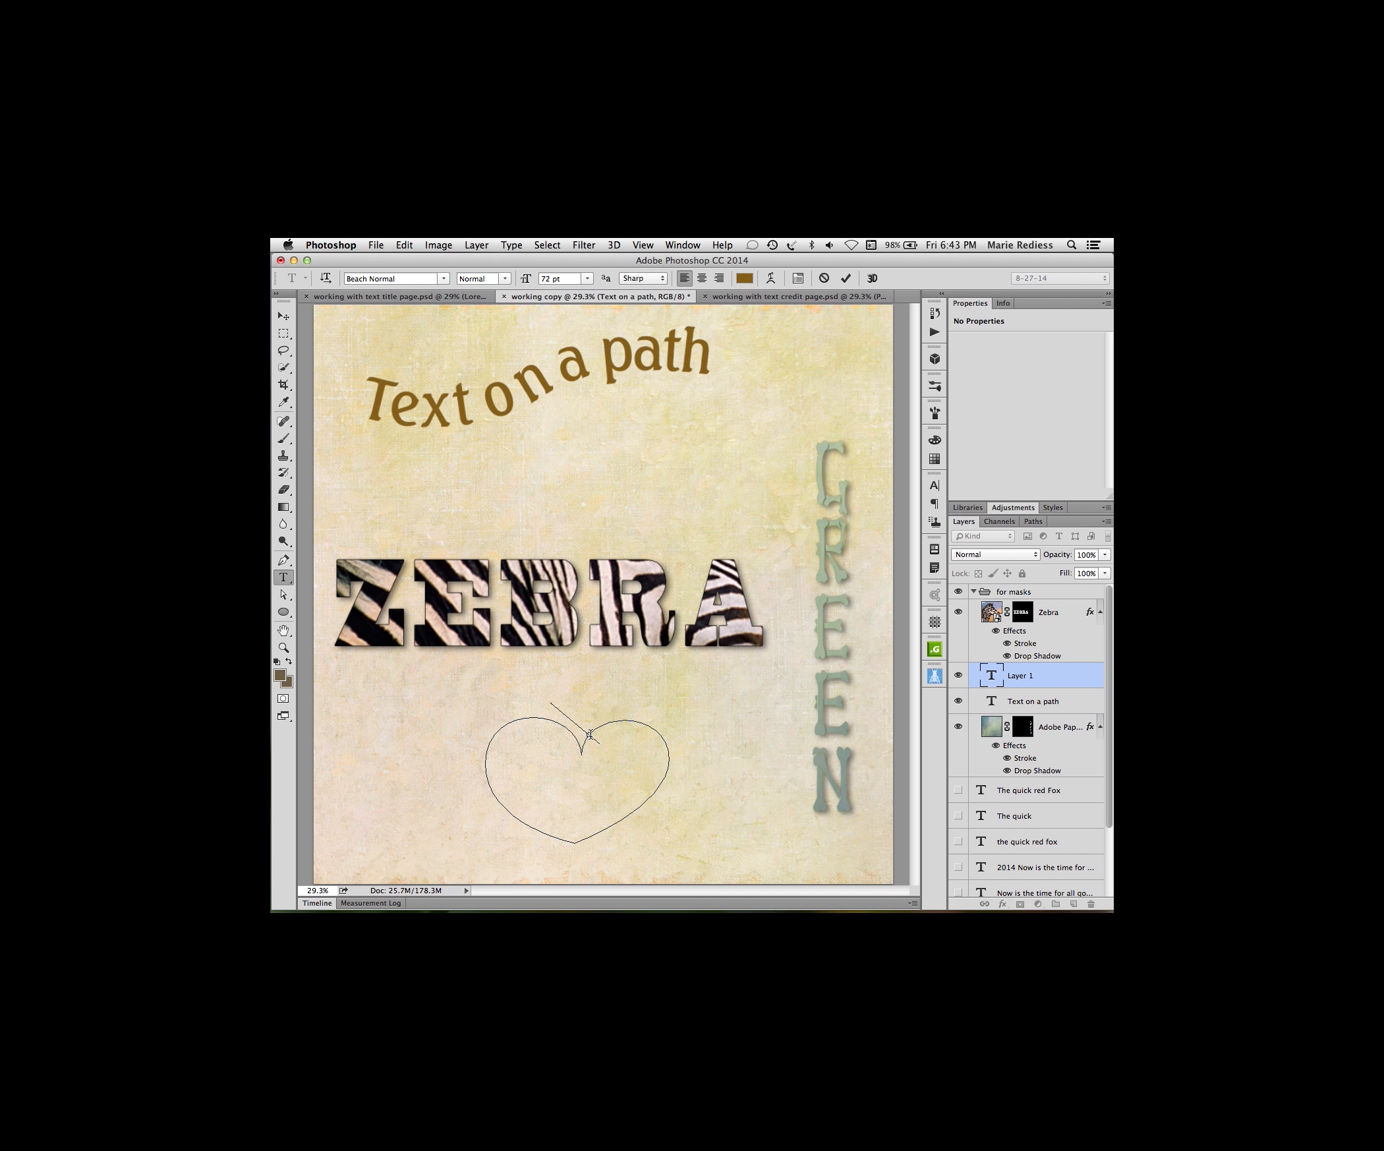
pyautogui.click(589, 278)
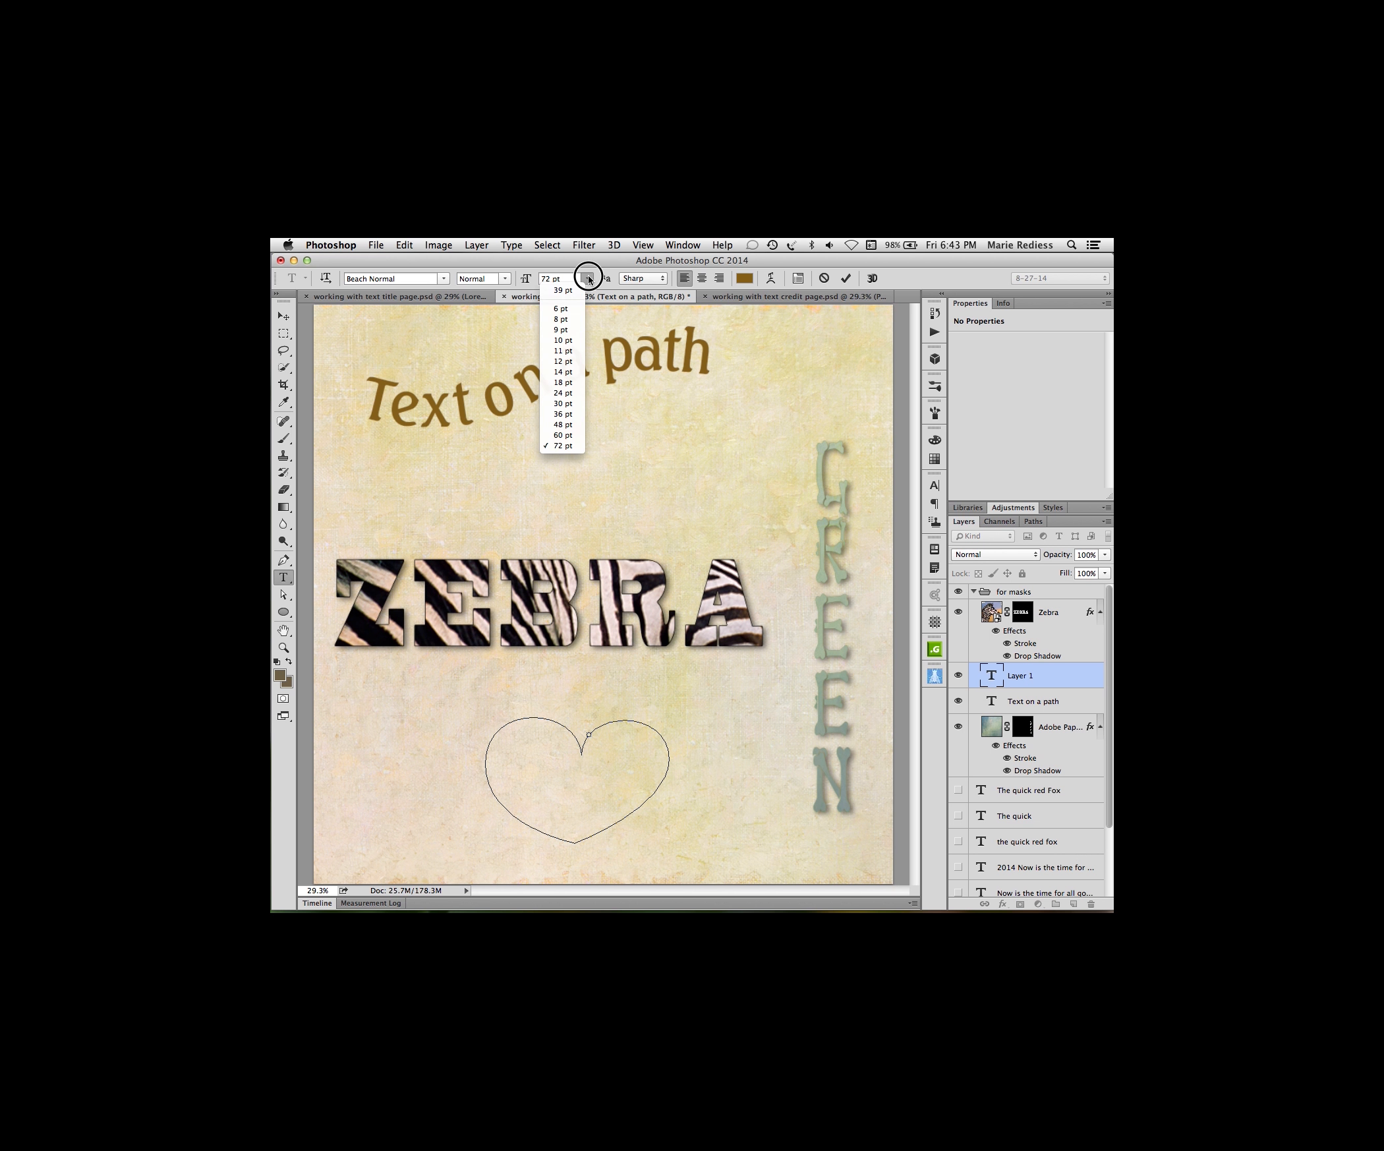
pyautogui.click(564, 405)
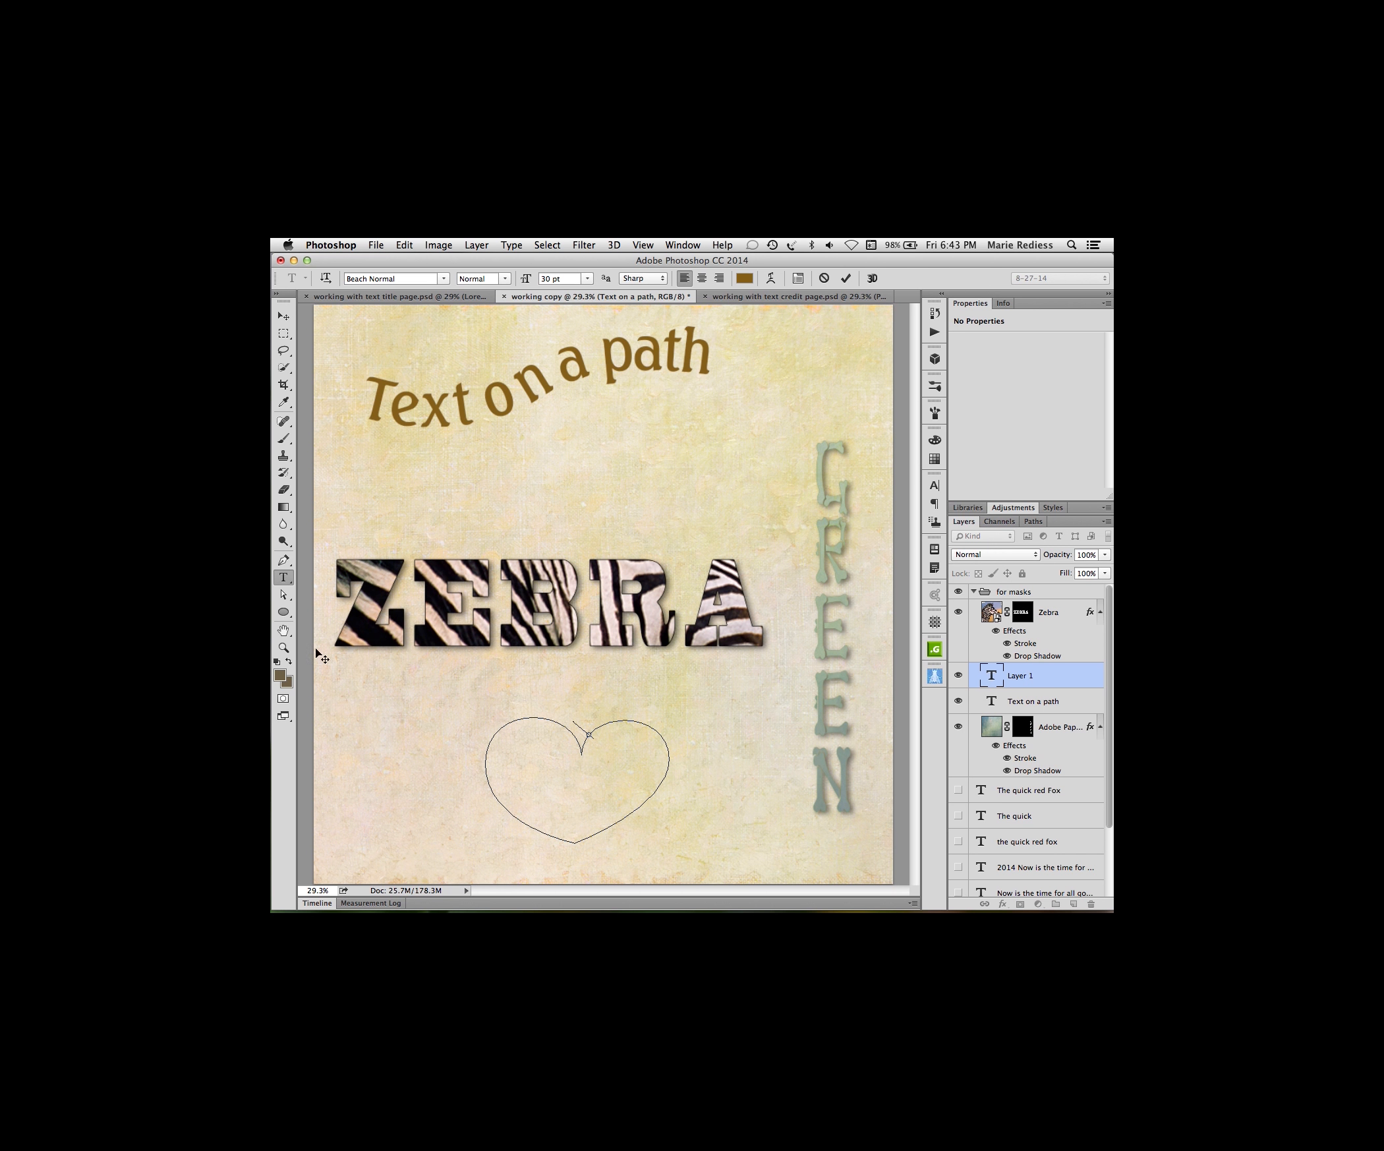
# - Set the text color to the pinkish red f31a5c
pyautogui.click(744, 278)
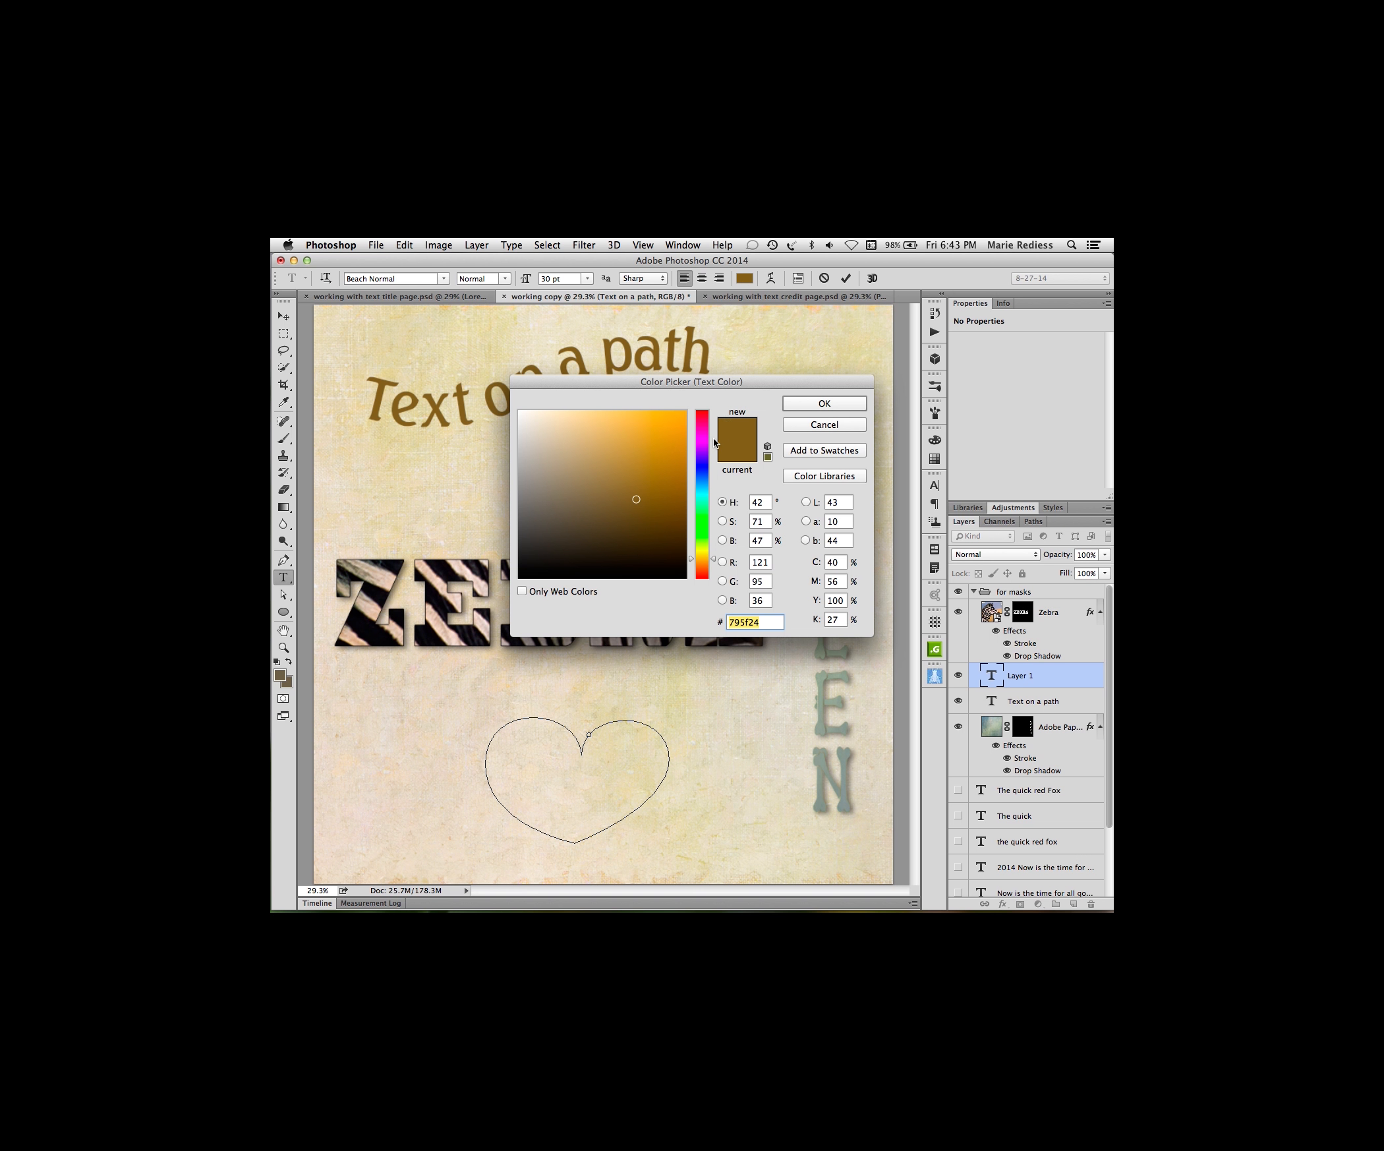
pyautogui.click(702, 420)
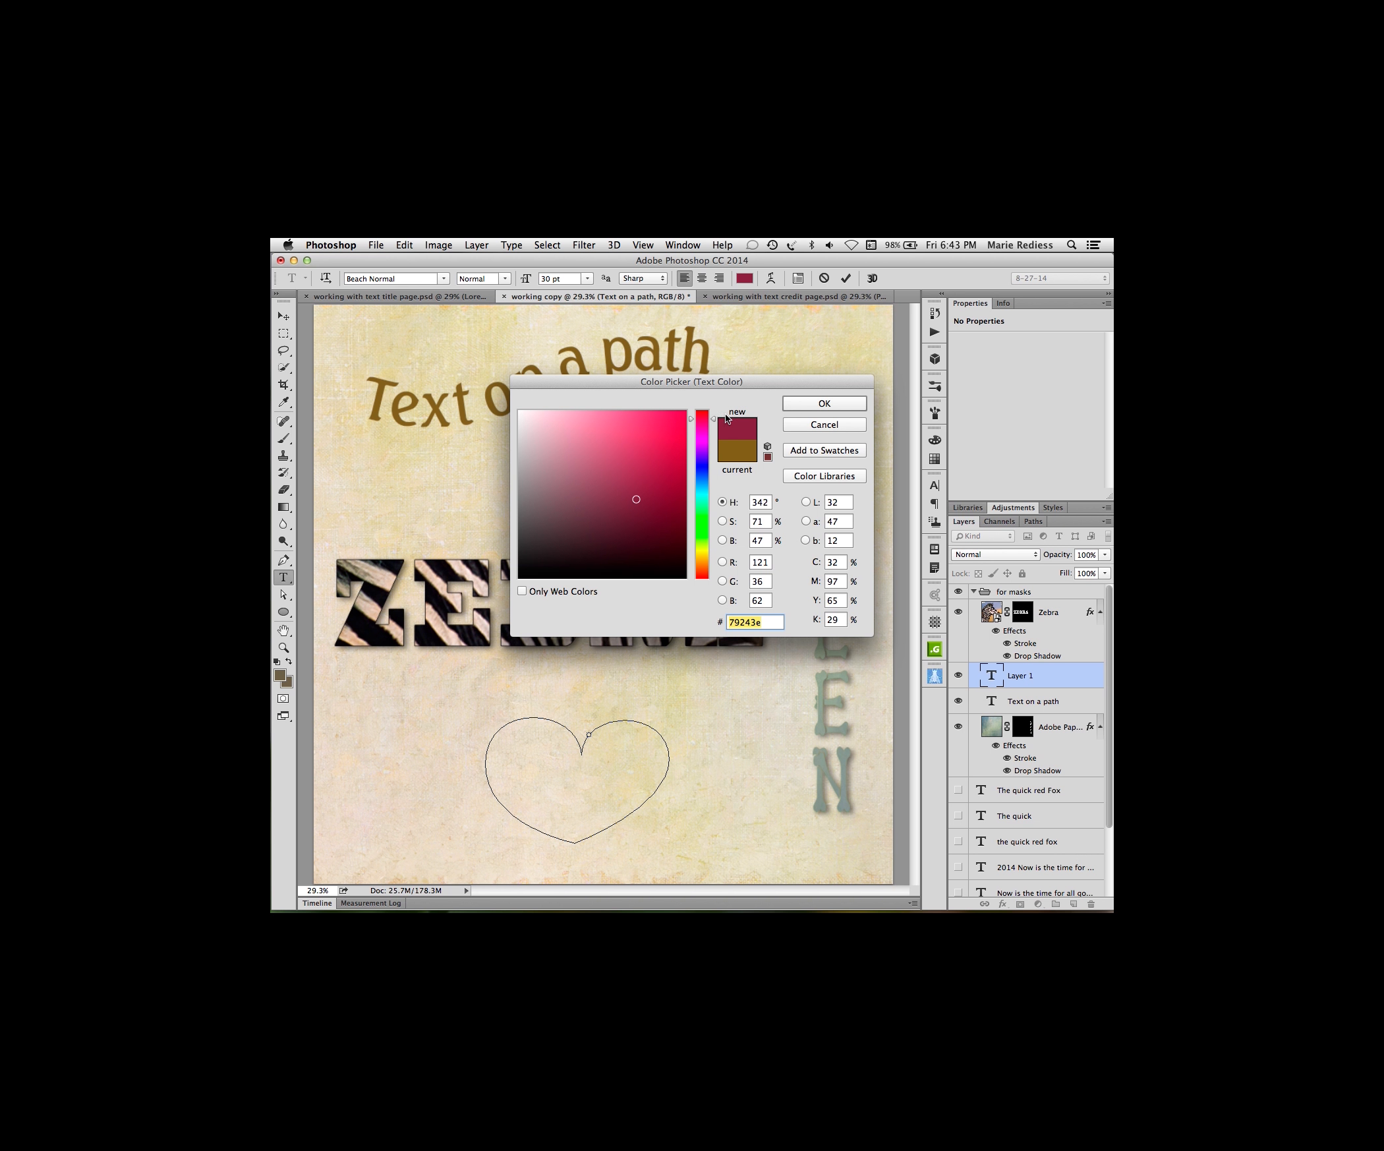
pyautogui.click(668, 419)
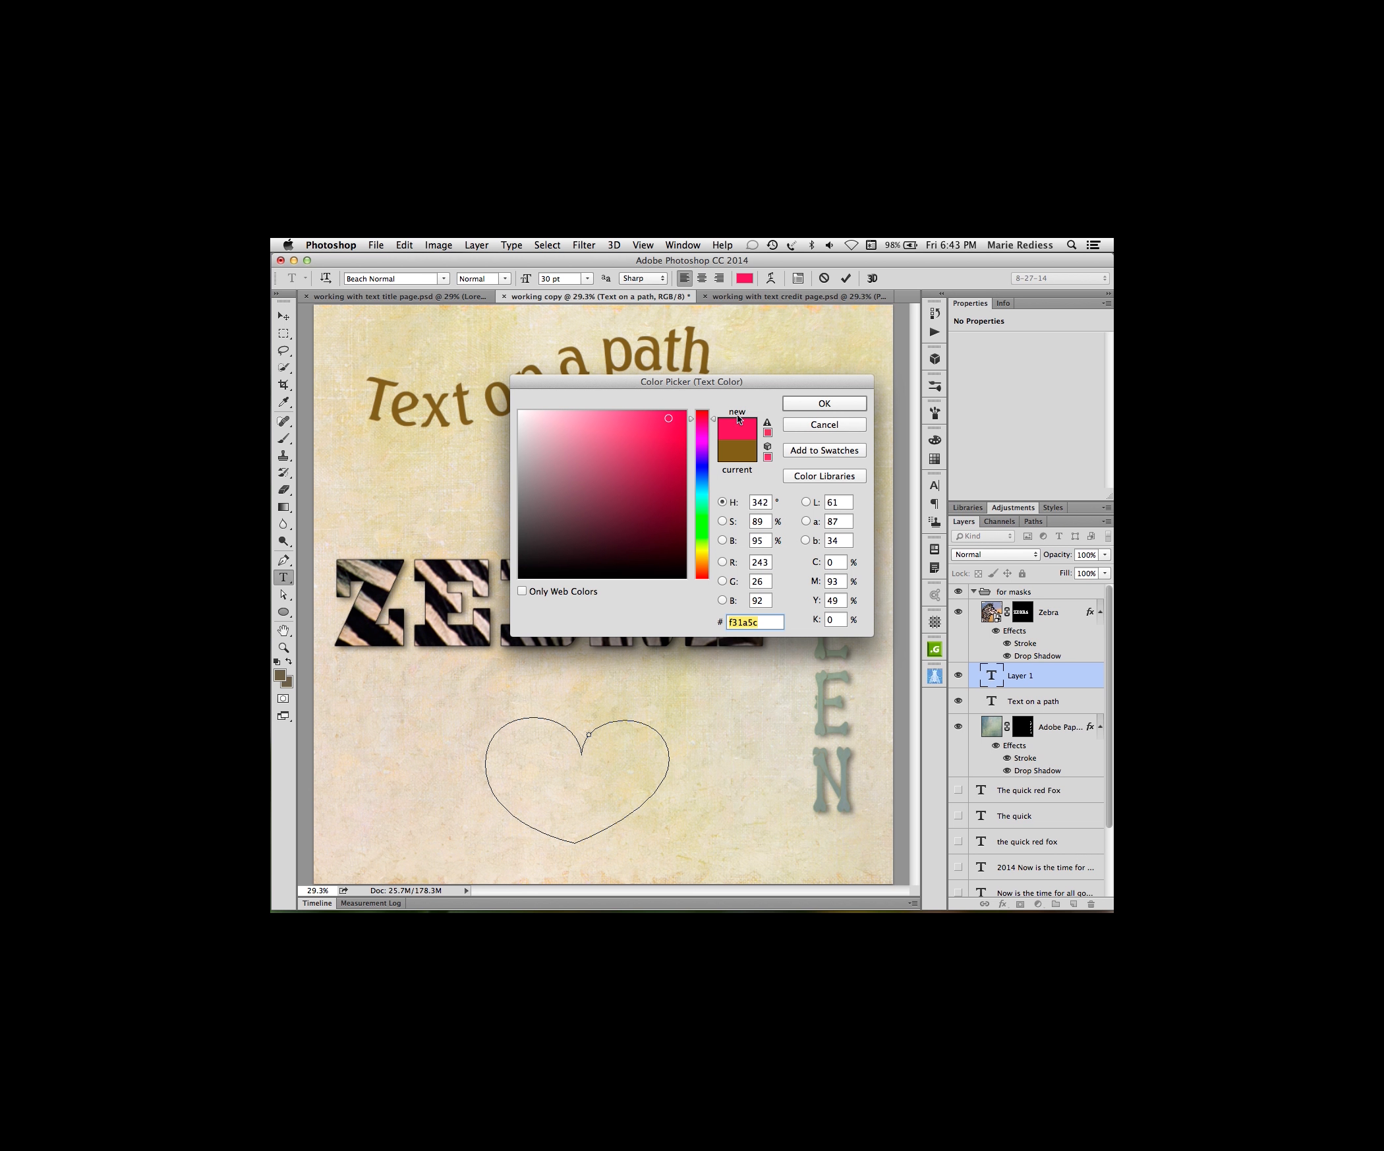
pyautogui.click(824, 403)
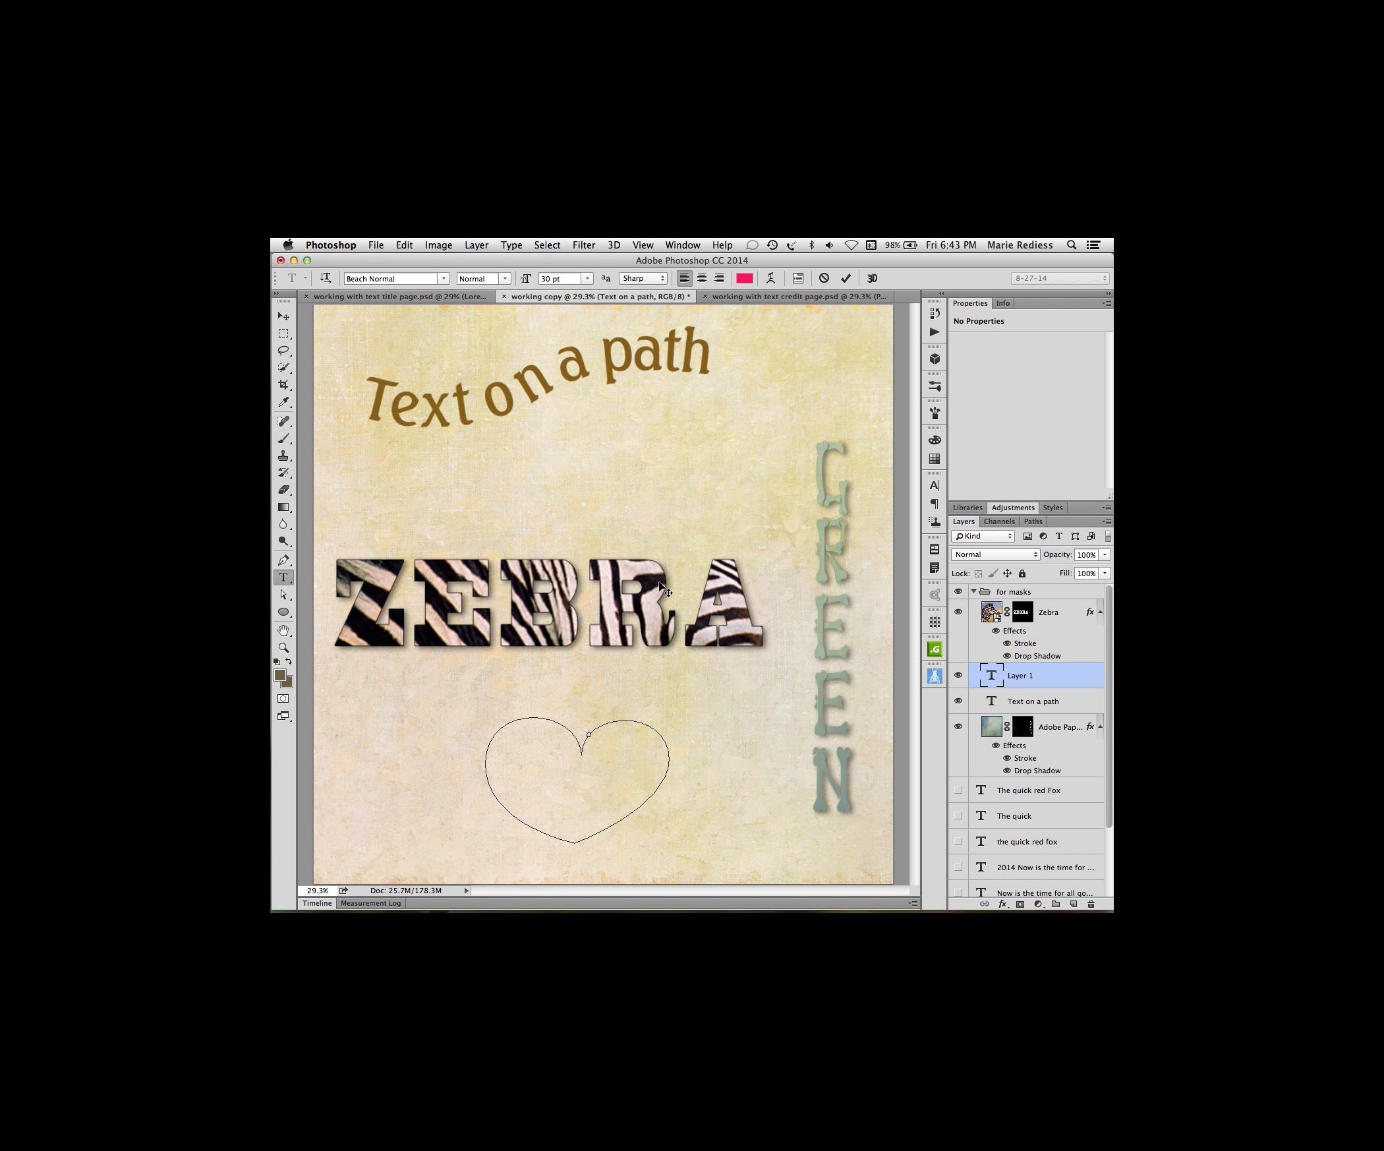
# - Enter "be my valentine Hugs and Kisses XOXOXOXO" around the heart path and commit the text
pyautogui.write('be my valentine')
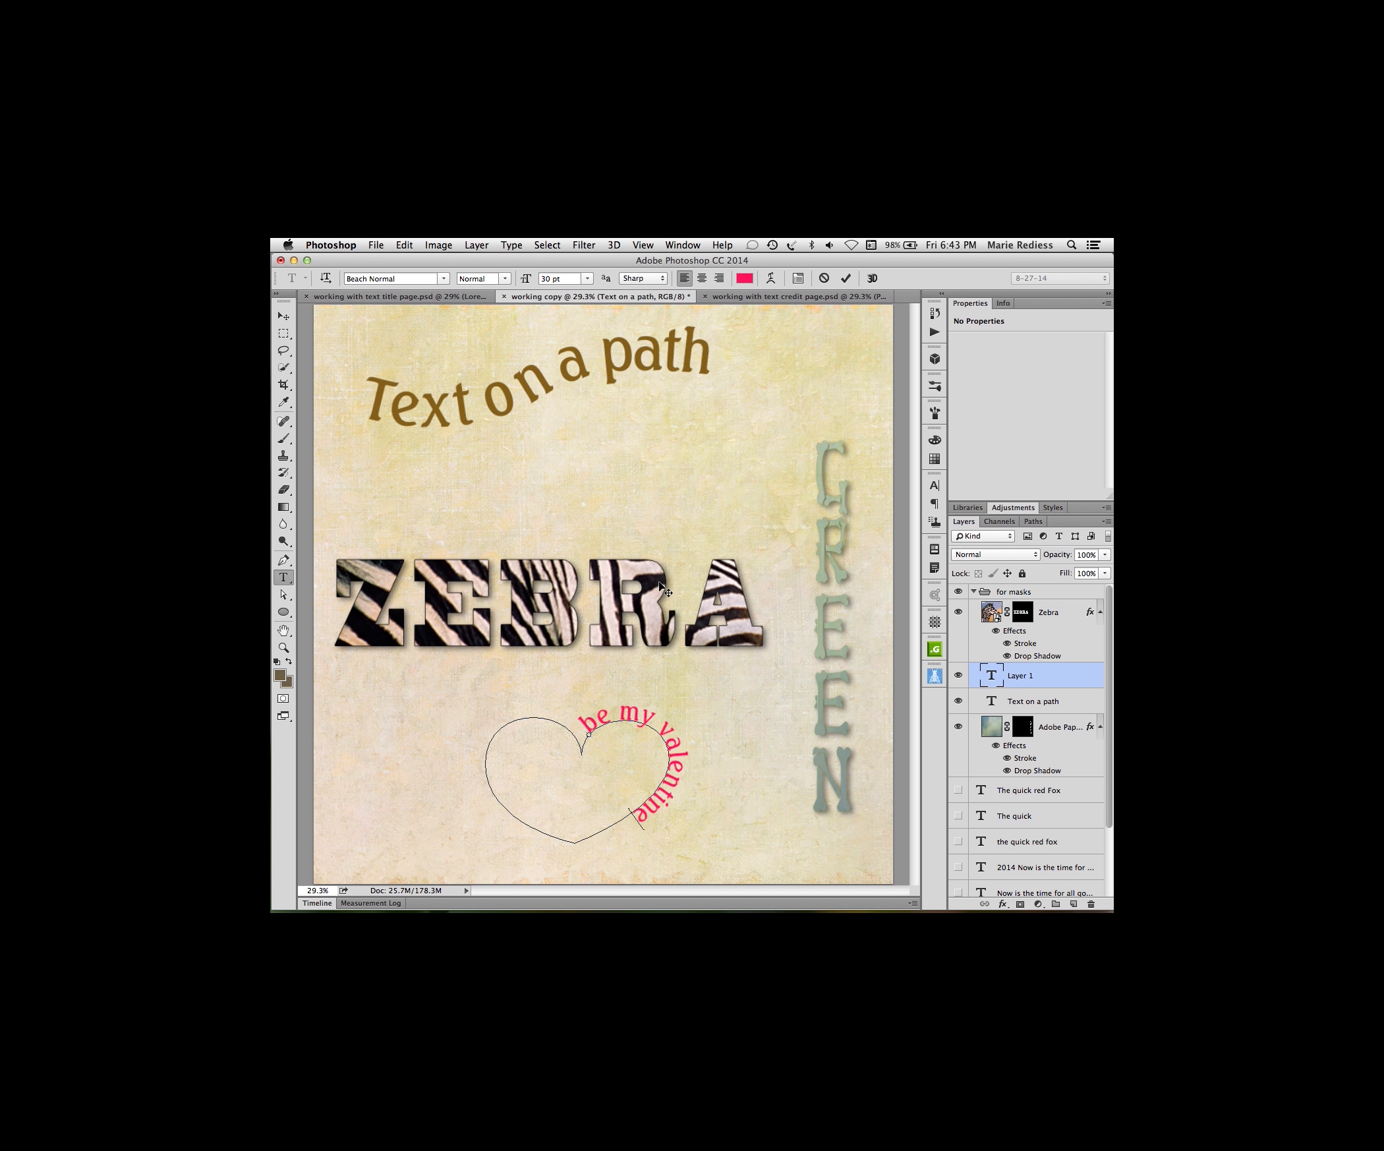
pyautogui.write('  Ju')
pyautogui.press('BackSpace')
pyautogui.press('BackSpace')
pyautogui.press('BackSpace')
pyautogui.press('BackSpace')
pyautogui.write('Hugs and')
pyautogui.write('Kisses XOXOXOXO')
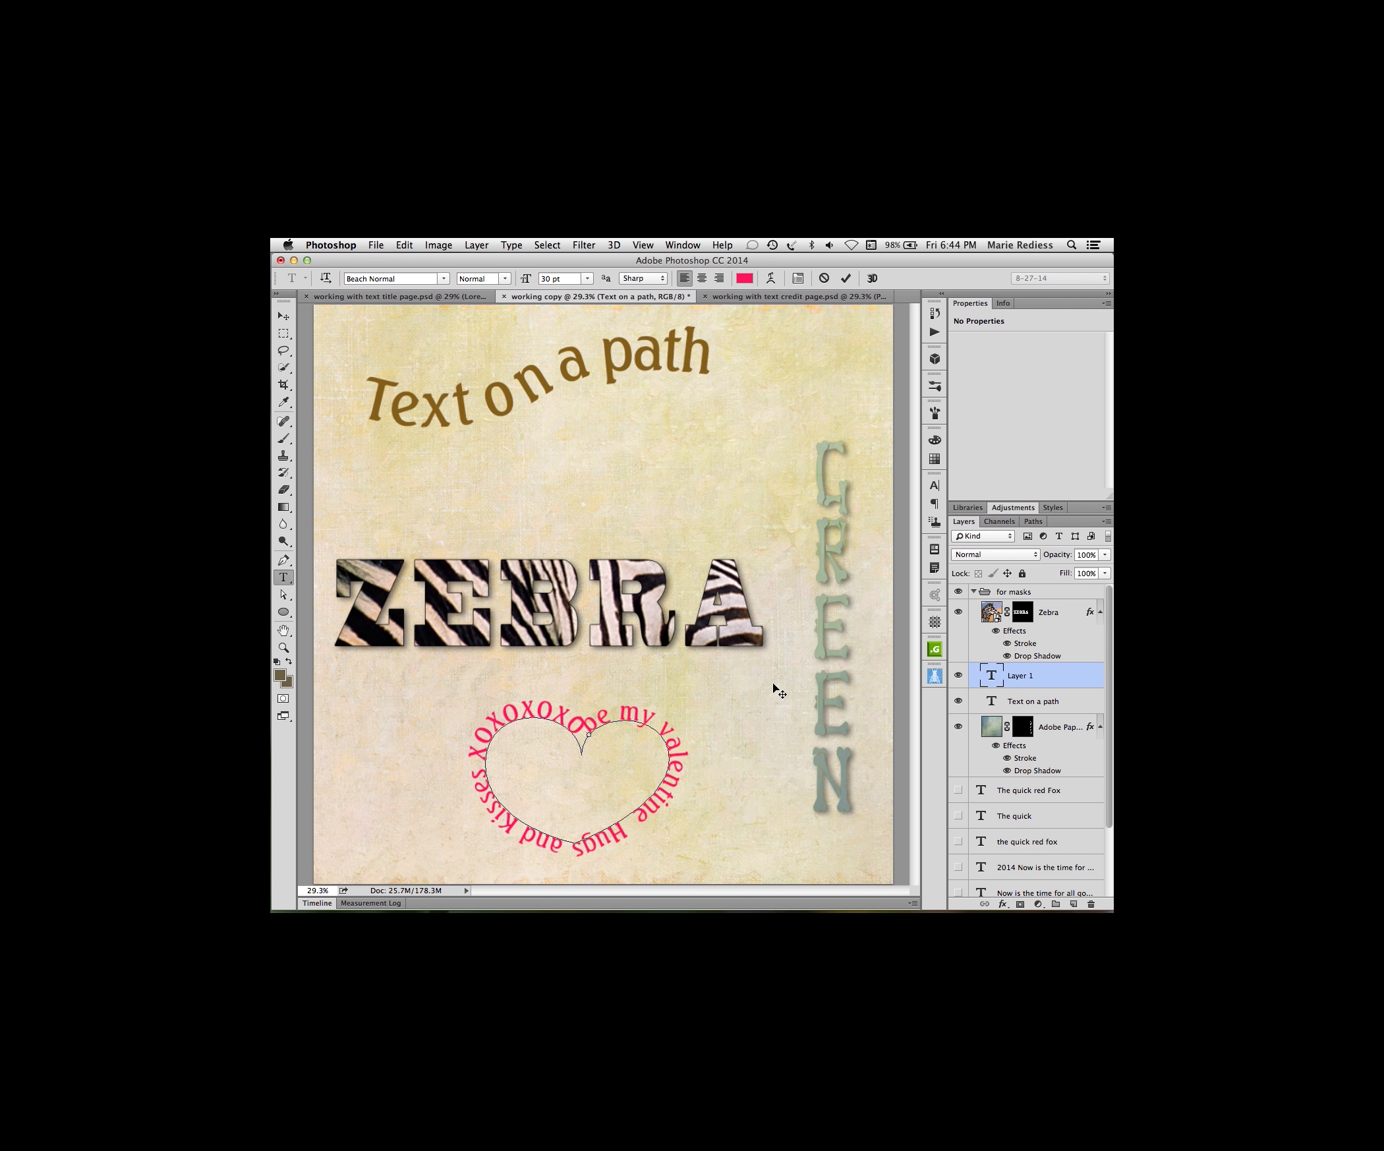
pyautogui.press('super+Return')
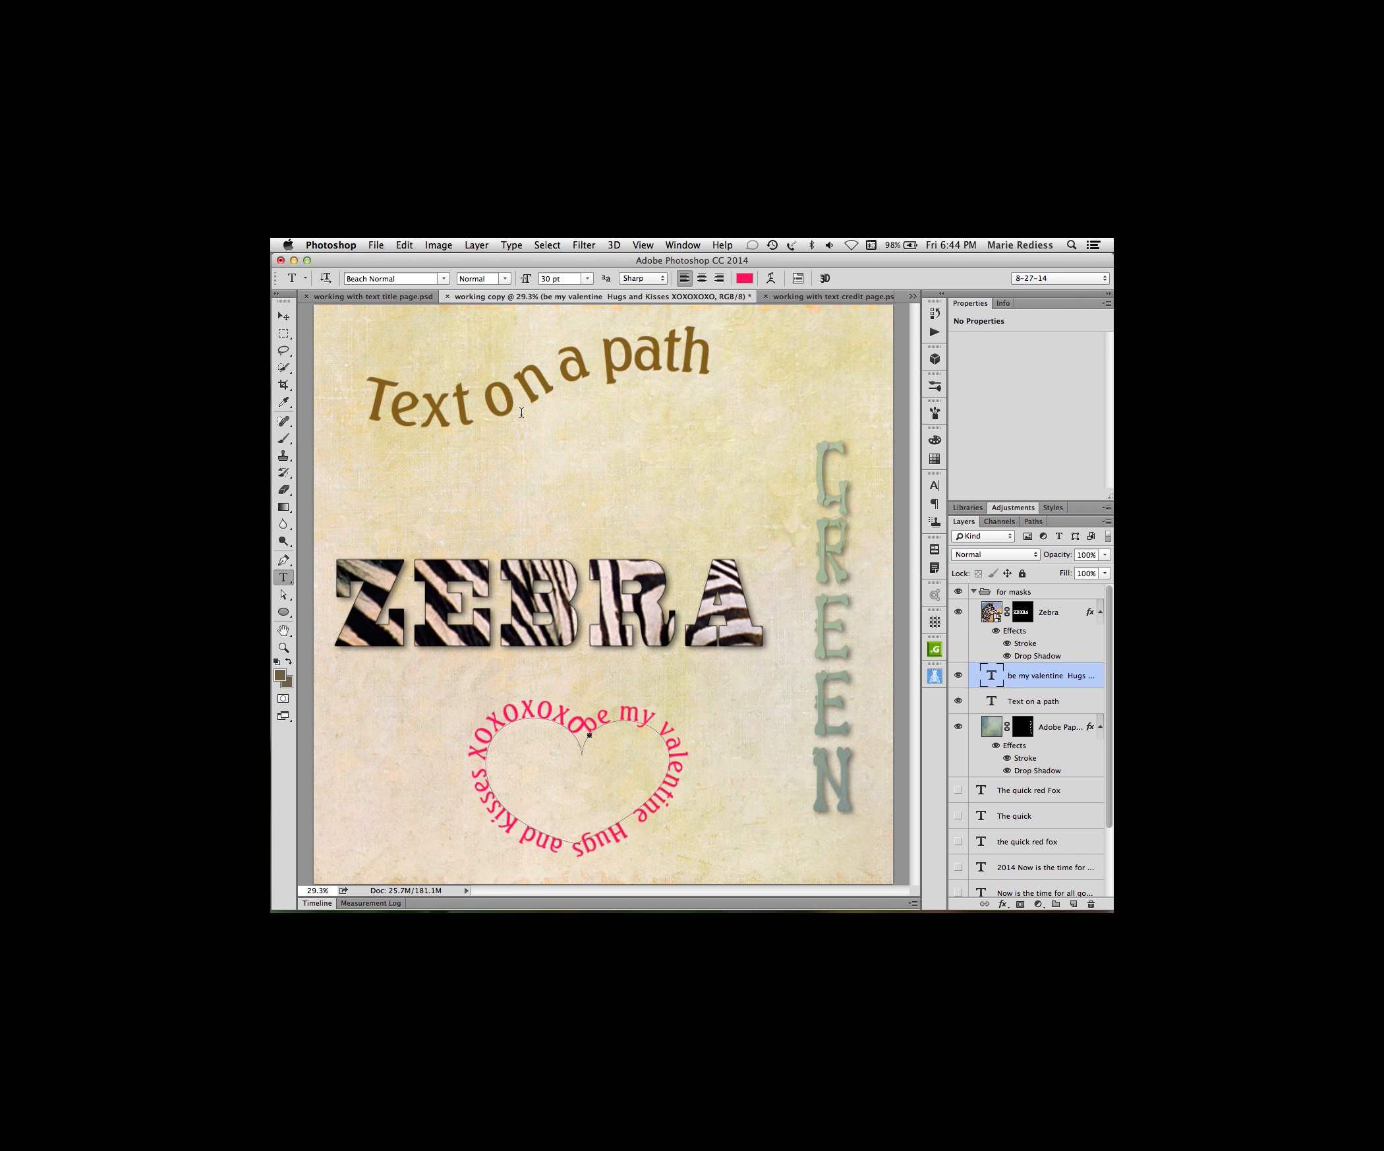
# - Draw a circular path with the Ellipse tool in Path mode, between the "Text on a path" lettering and ZEBRA
pyautogui.click(283, 613)
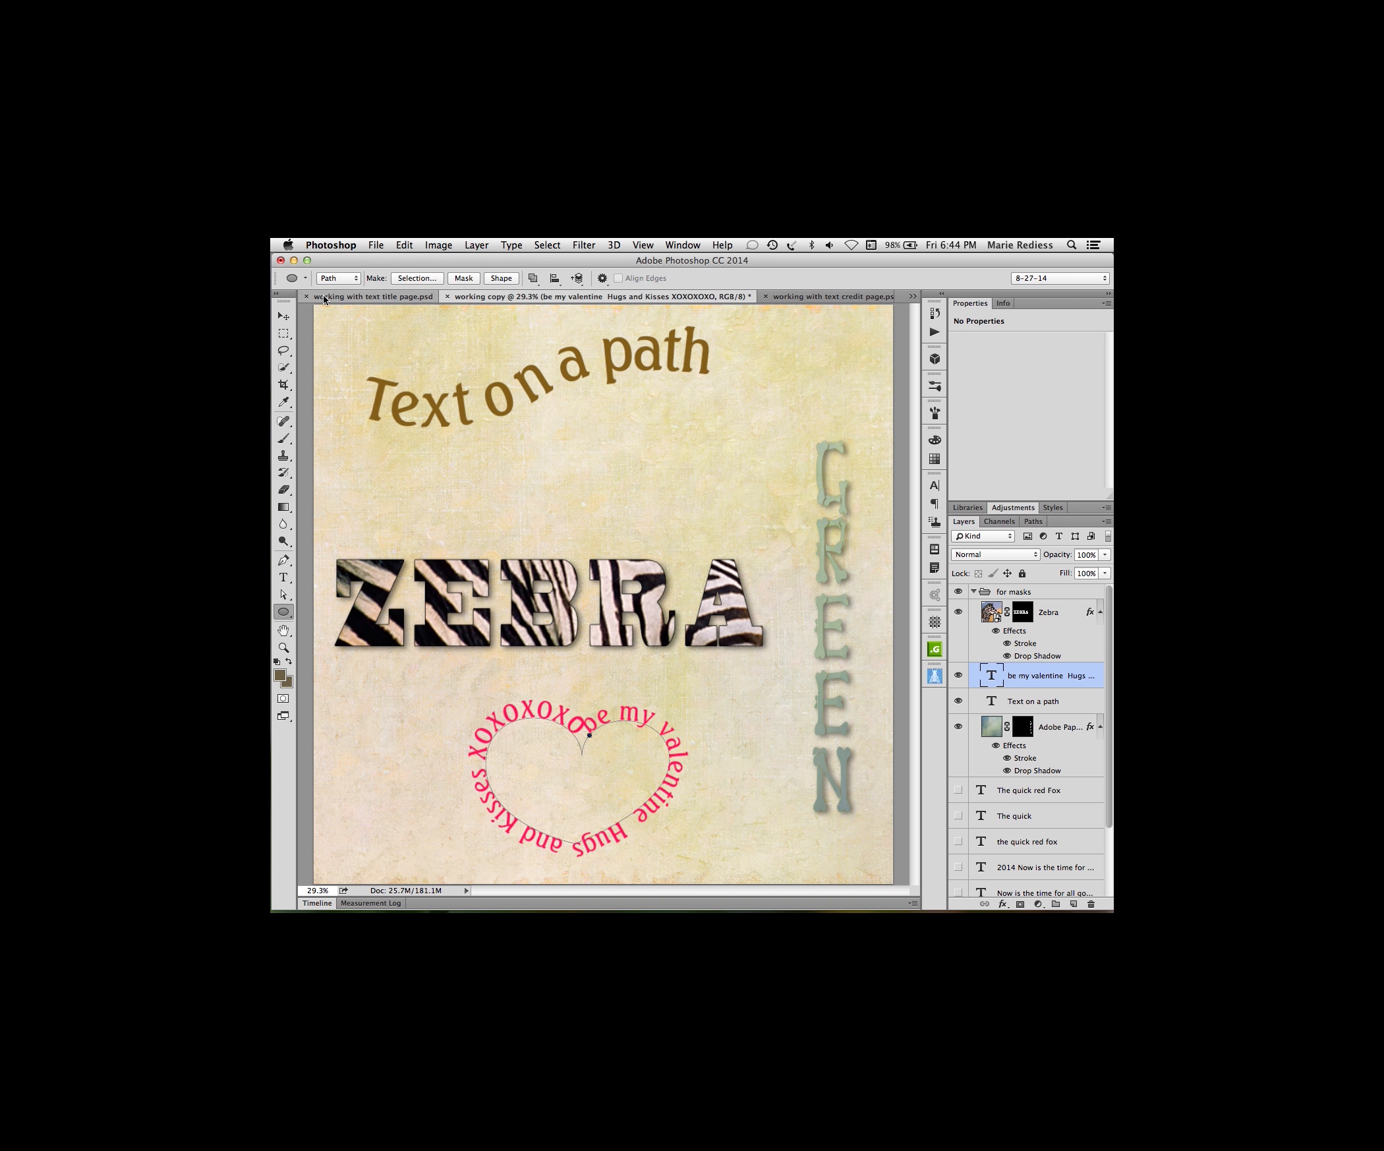
pyautogui.click(346, 278)
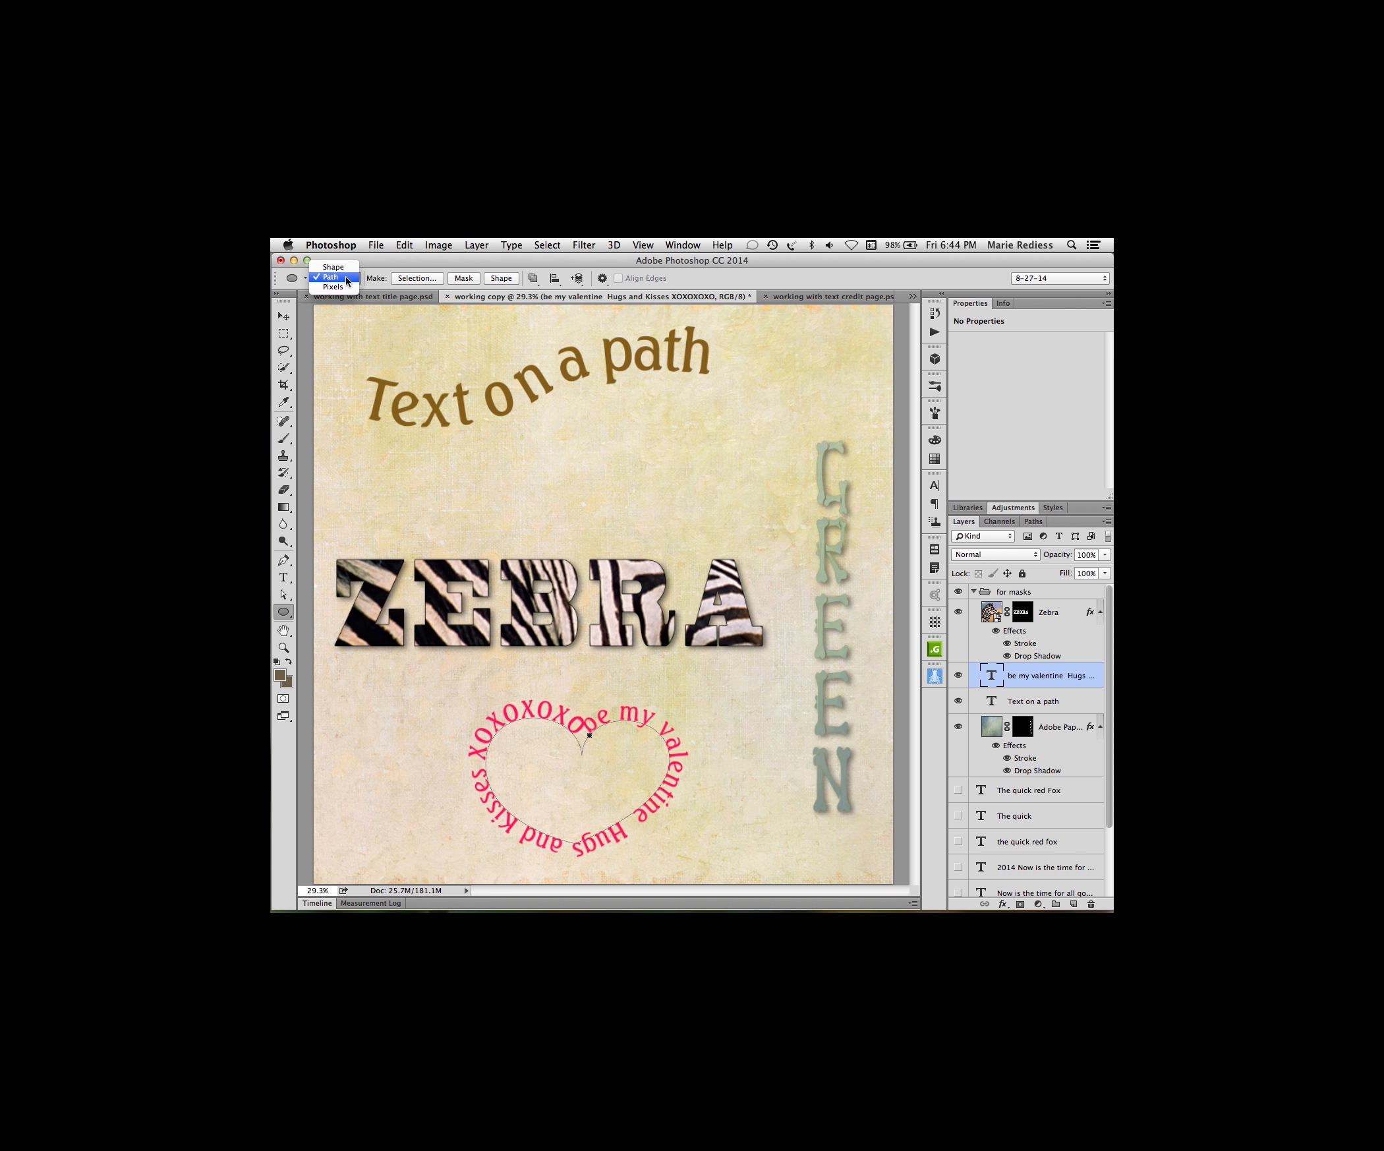
pyautogui.click(346, 279)
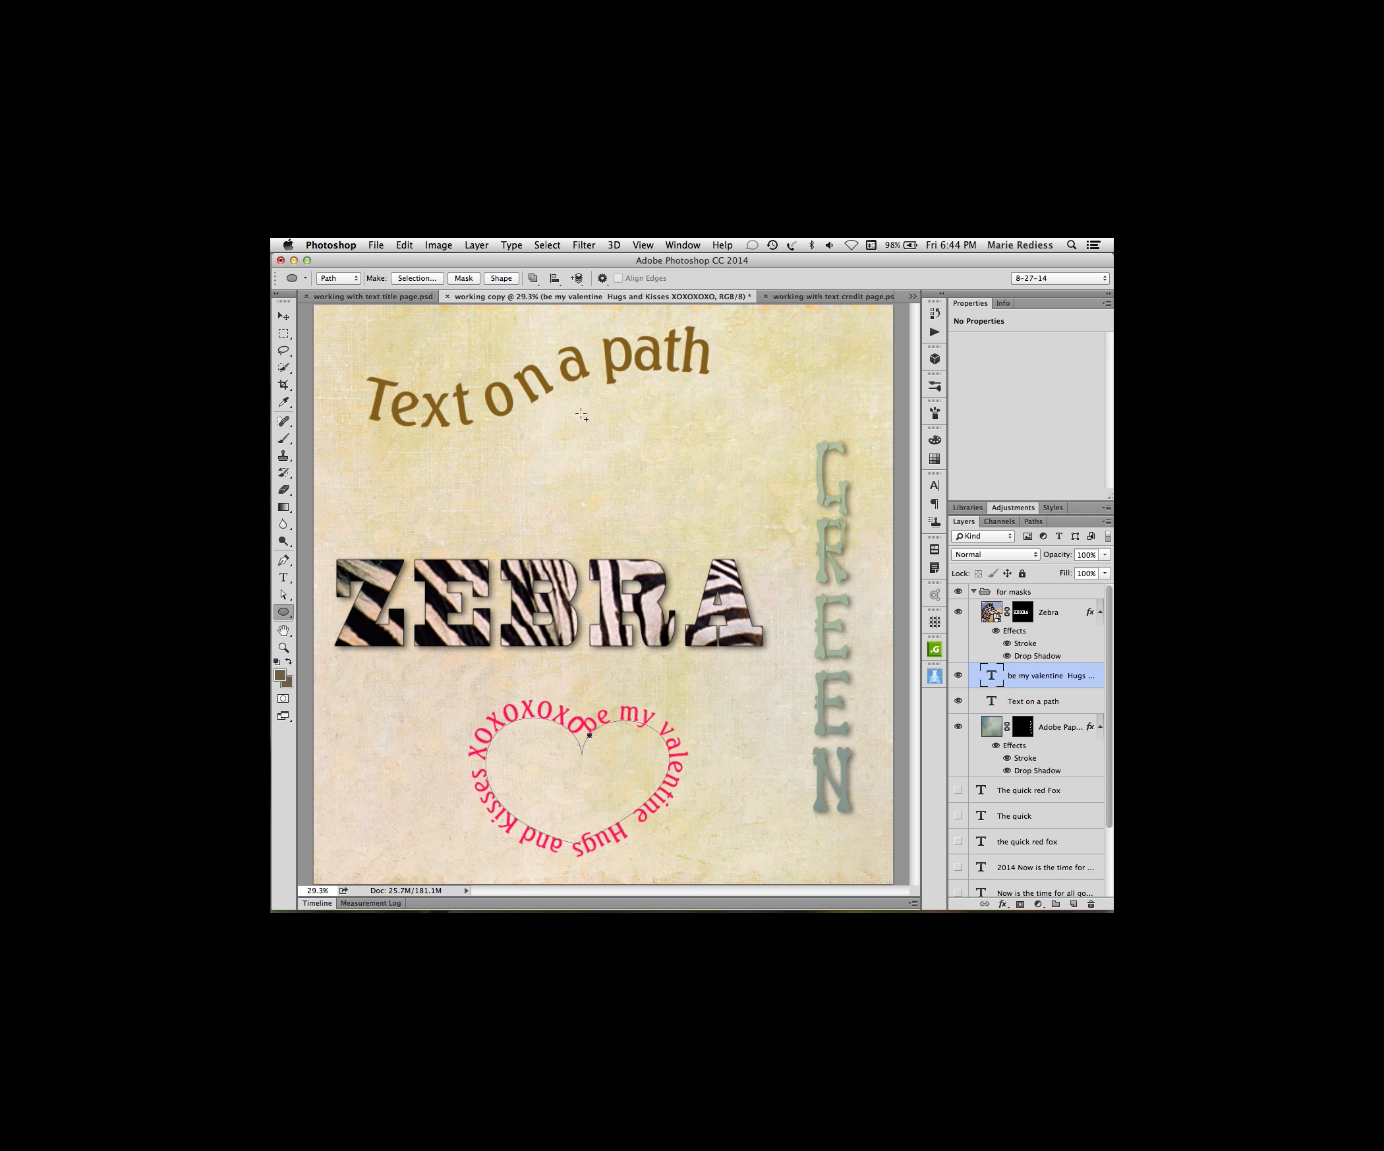
pyautogui.moveTo(575, 410); pyautogui.dragTo(716, 550)
# - Start a text block inside the circular path with centered alignment and a font size of 14 pt
pyautogui.press('t')
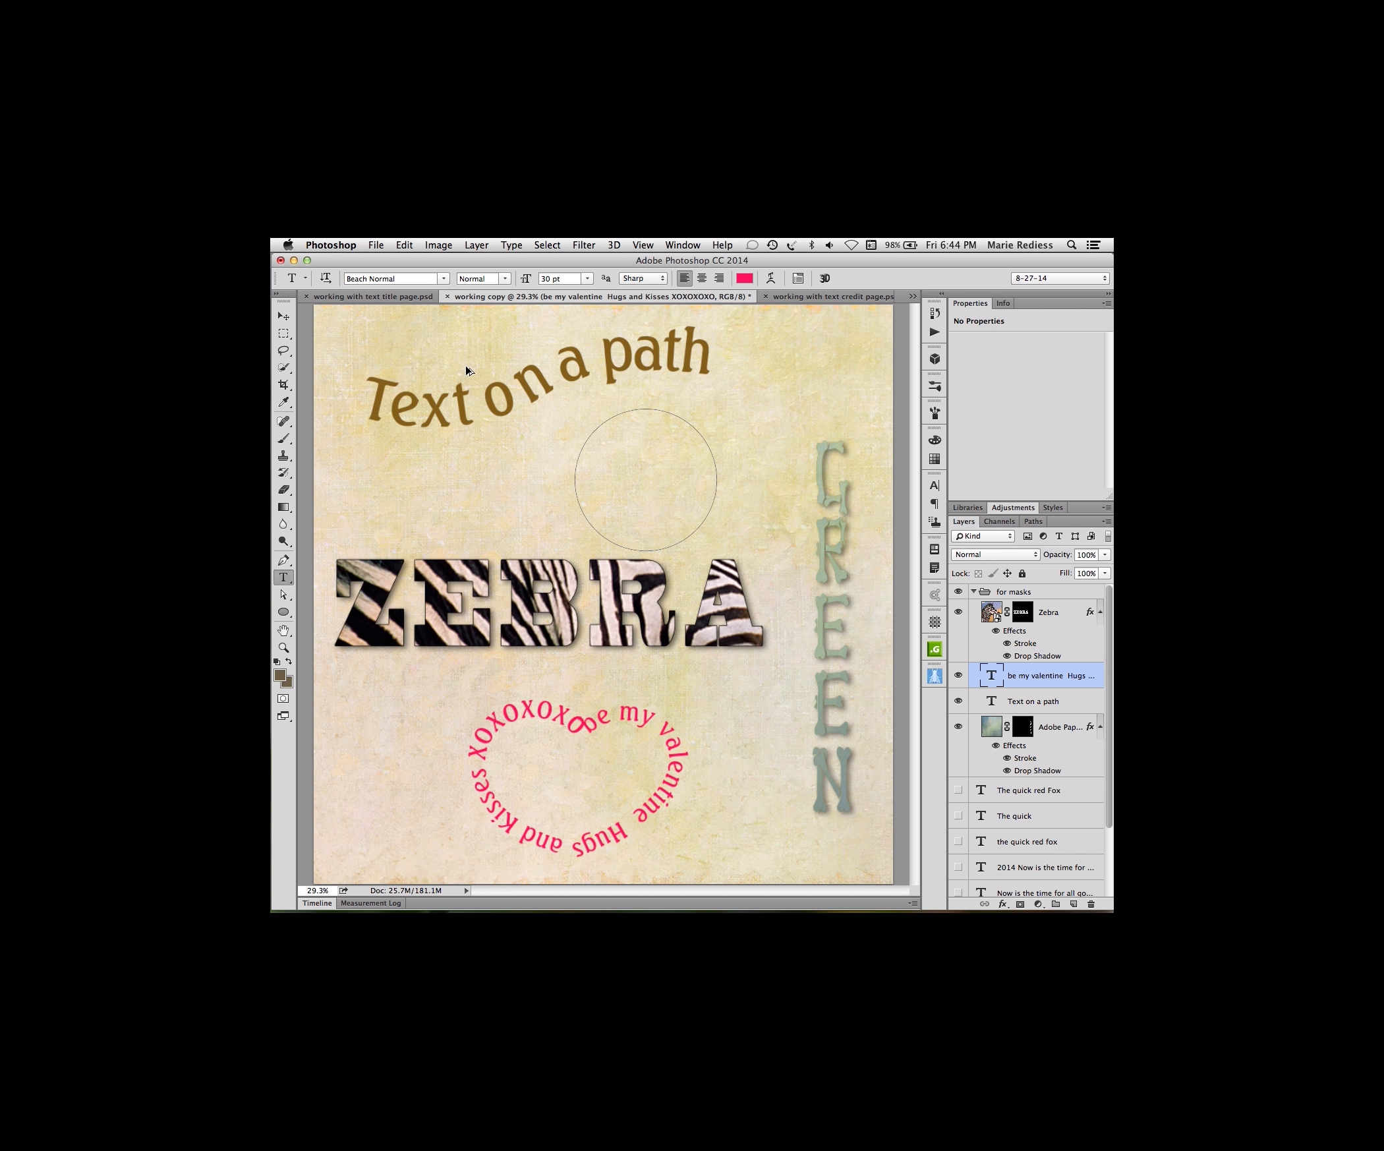
pyautogui.click(594, 444)
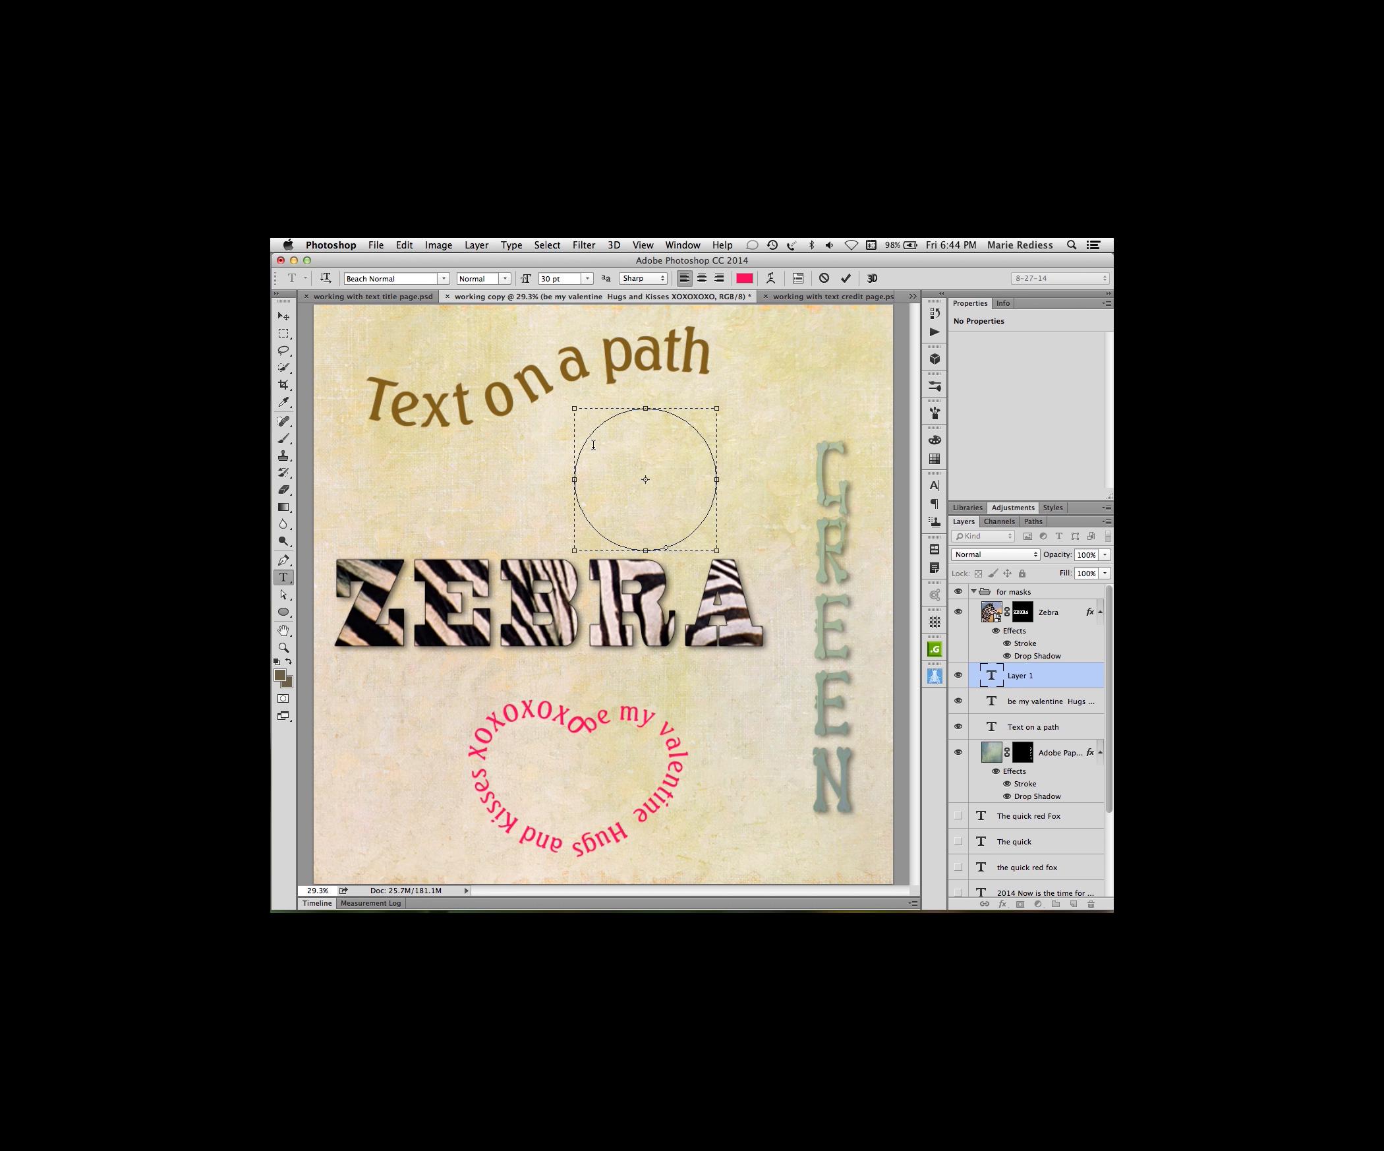
pyautogui.click(703, 279)
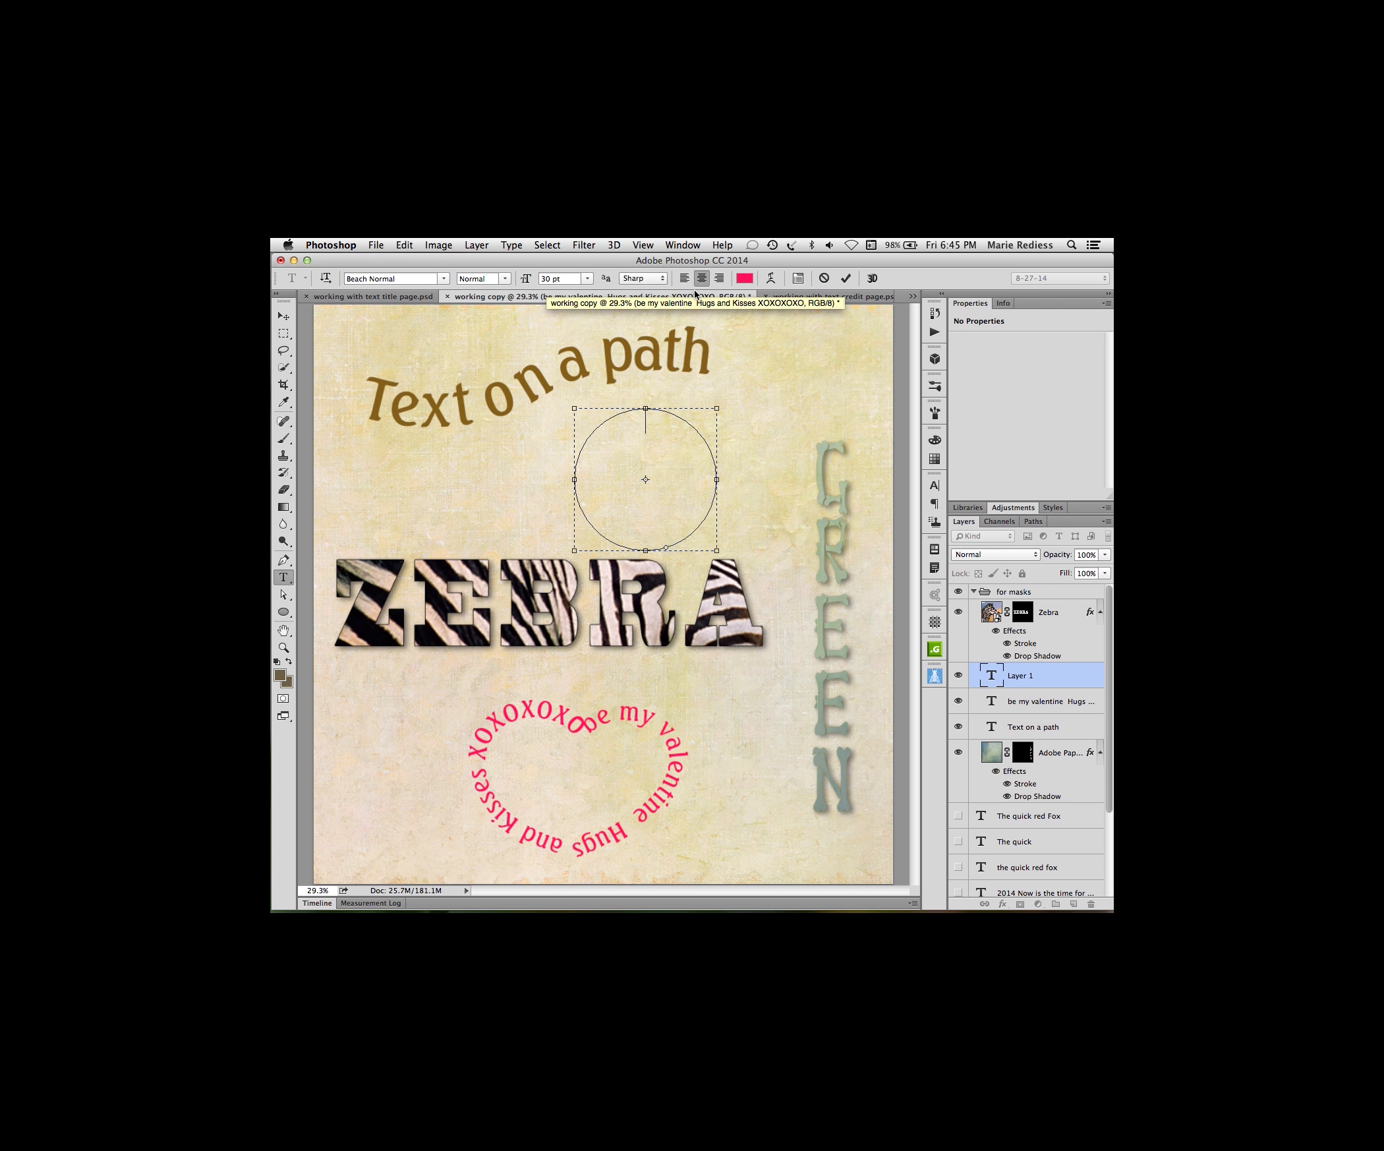
pyautogui.click(587, 279)
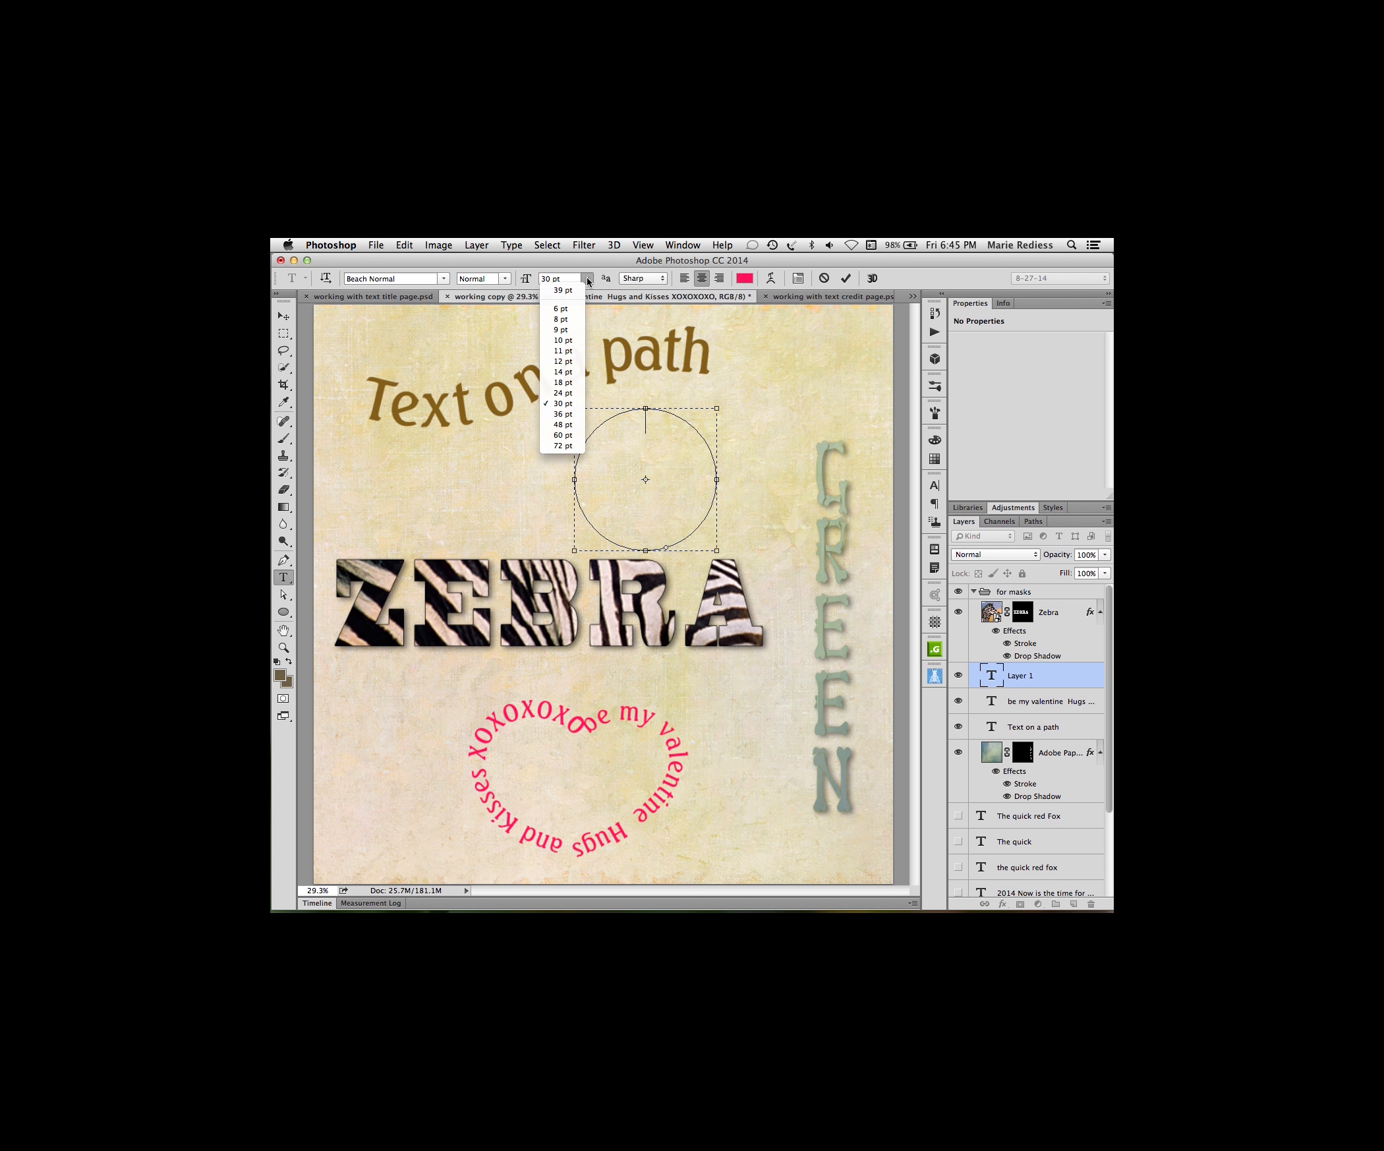
pyautogui.click(562, 361)
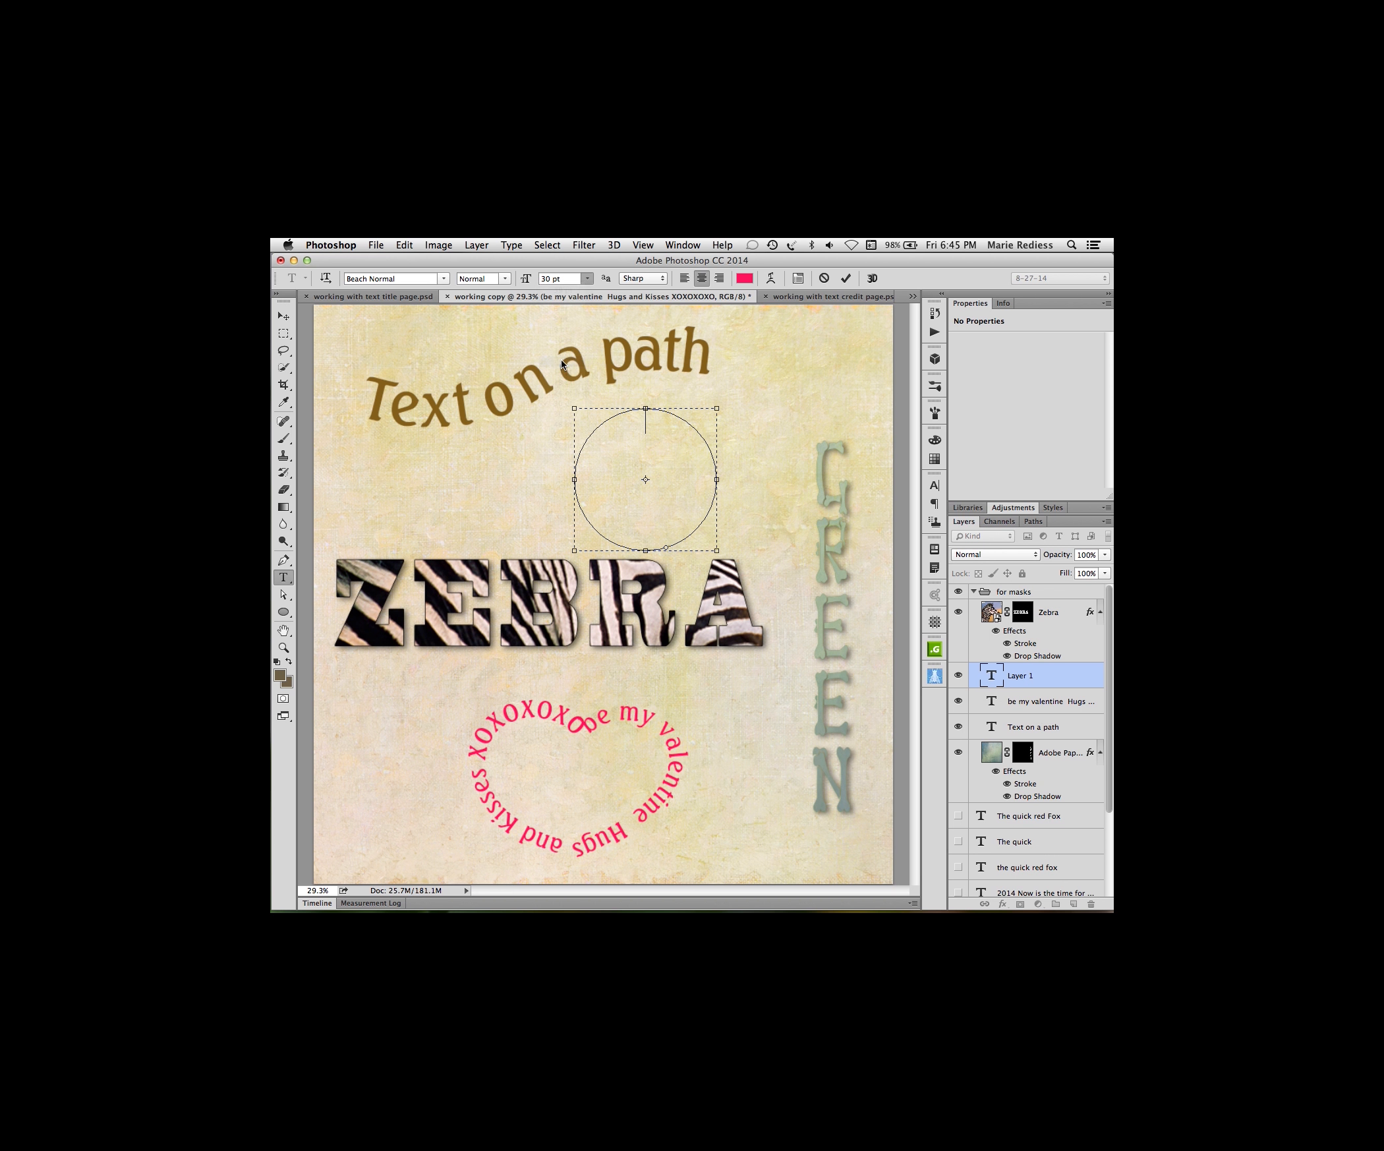
pyautogui.moveTo(586, 279); pyautogui.dragTo(563, 373)
# - Fill the circle with Lorem Ipsum placeholder text and commit it
pyautogui.click(511, 245)
pyautogui.click(550, 467)
pyautogui.click(845, 279)
# - Reduce the circle's placeholder text to a font size of 10 pt in the character settings
pyautogui.click(934, 485)
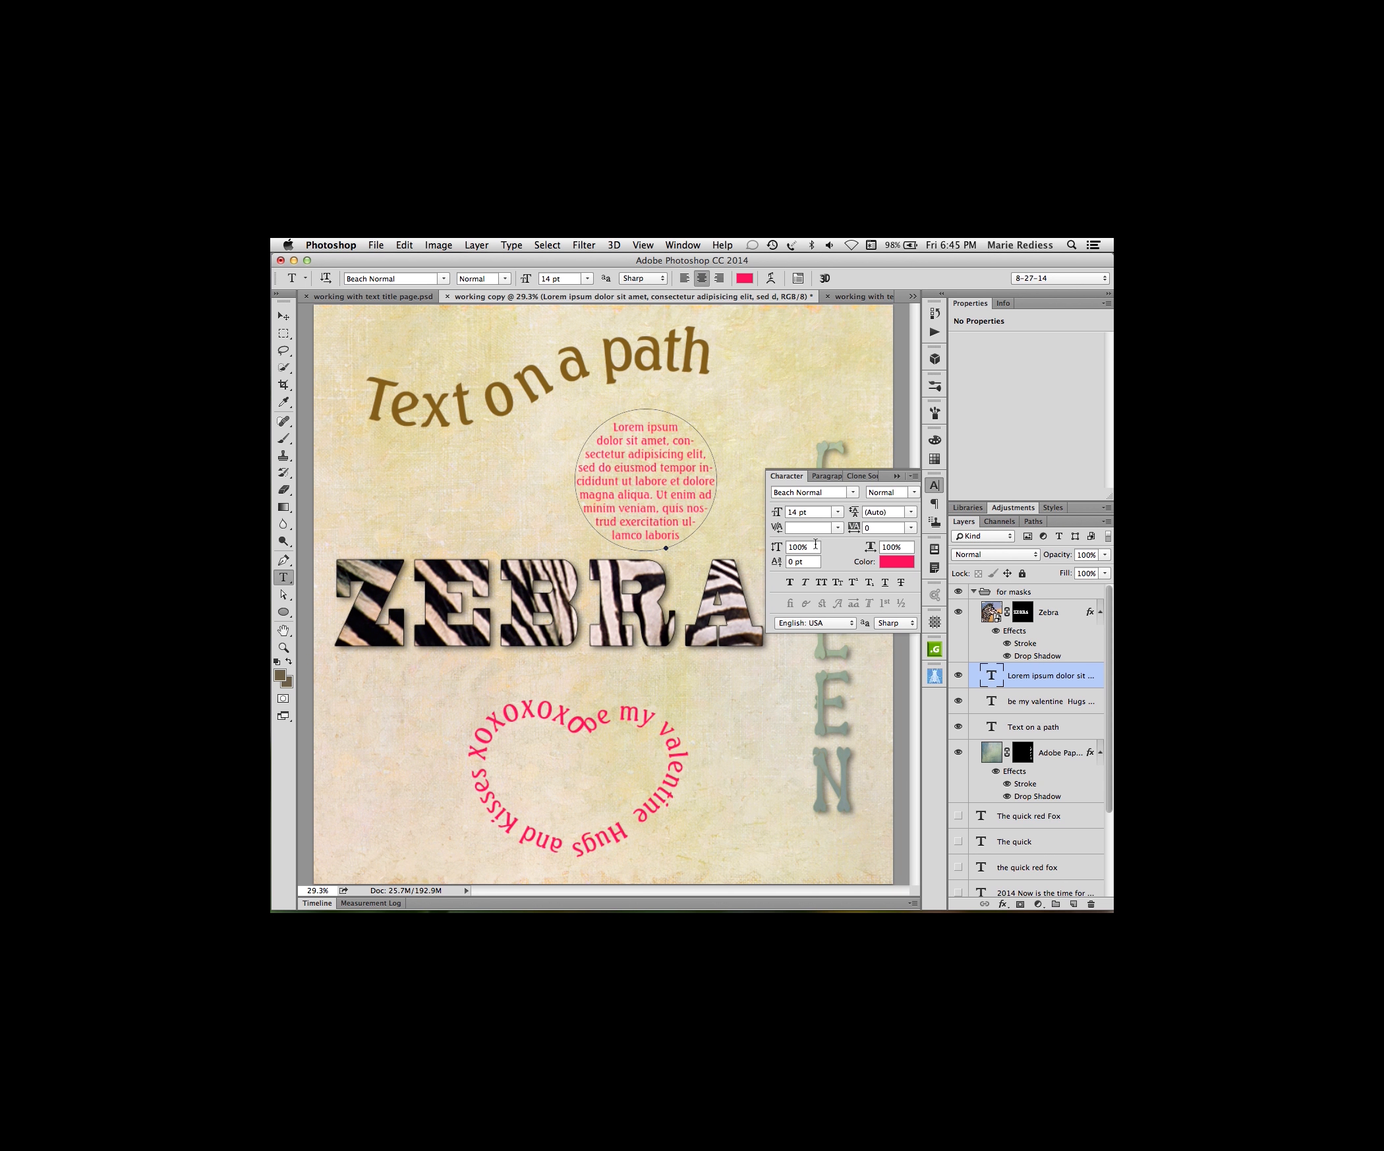
pyautogui.click(838, 512)
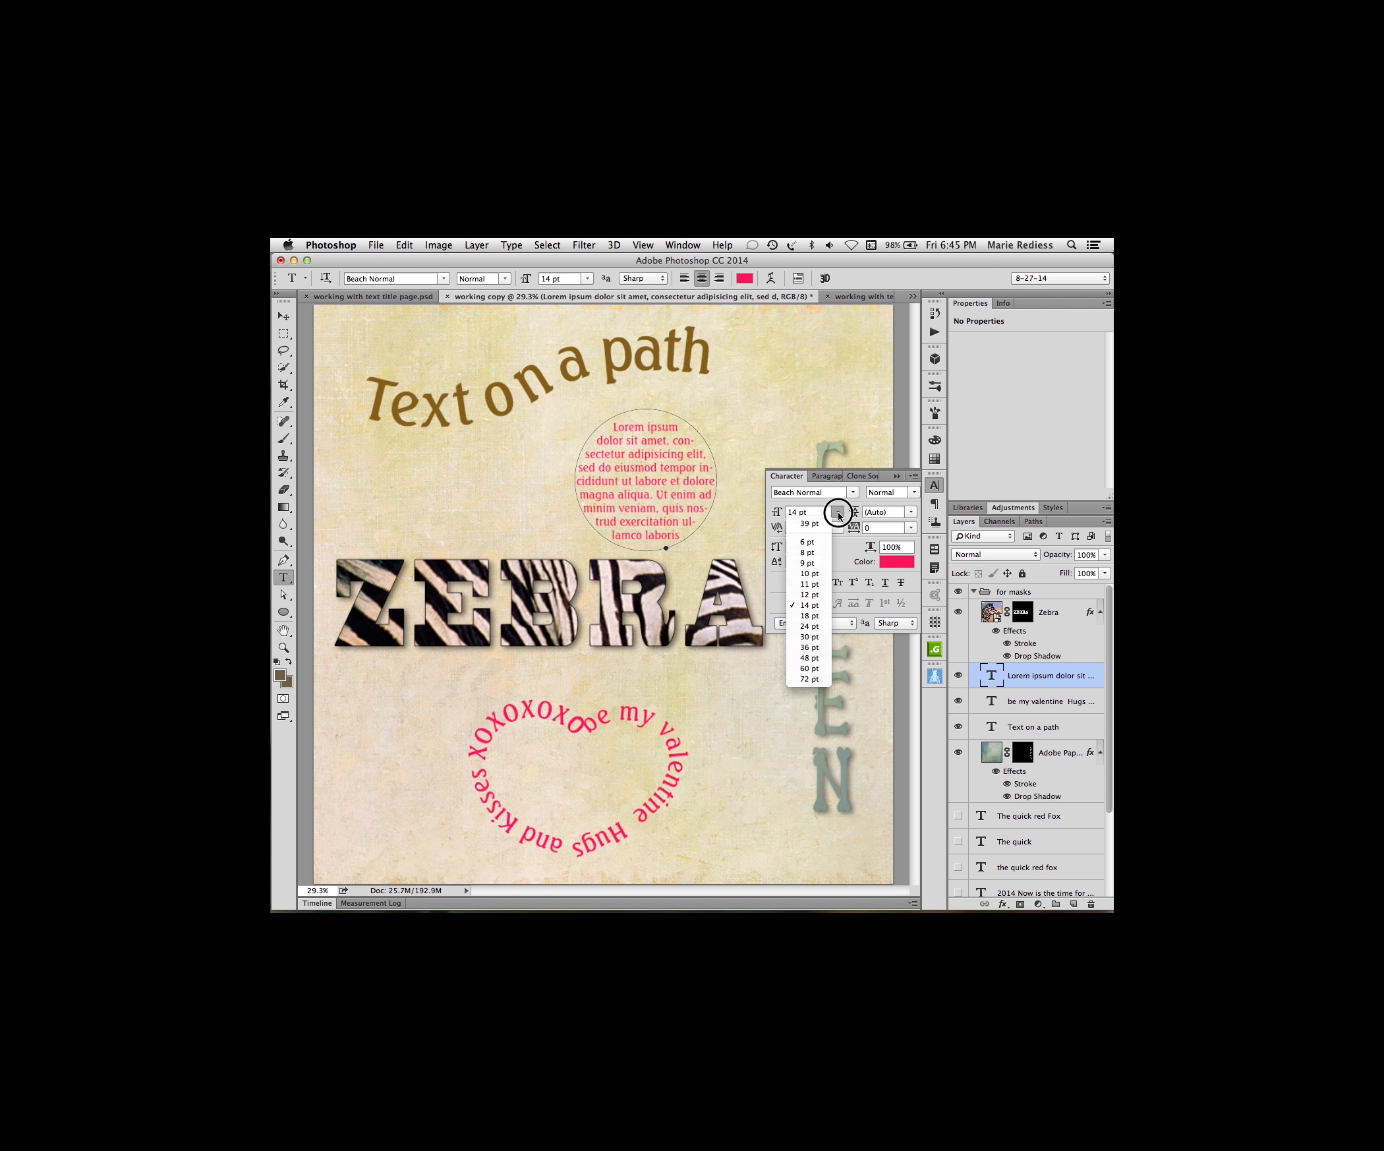
pyautogui.click(808, 574)
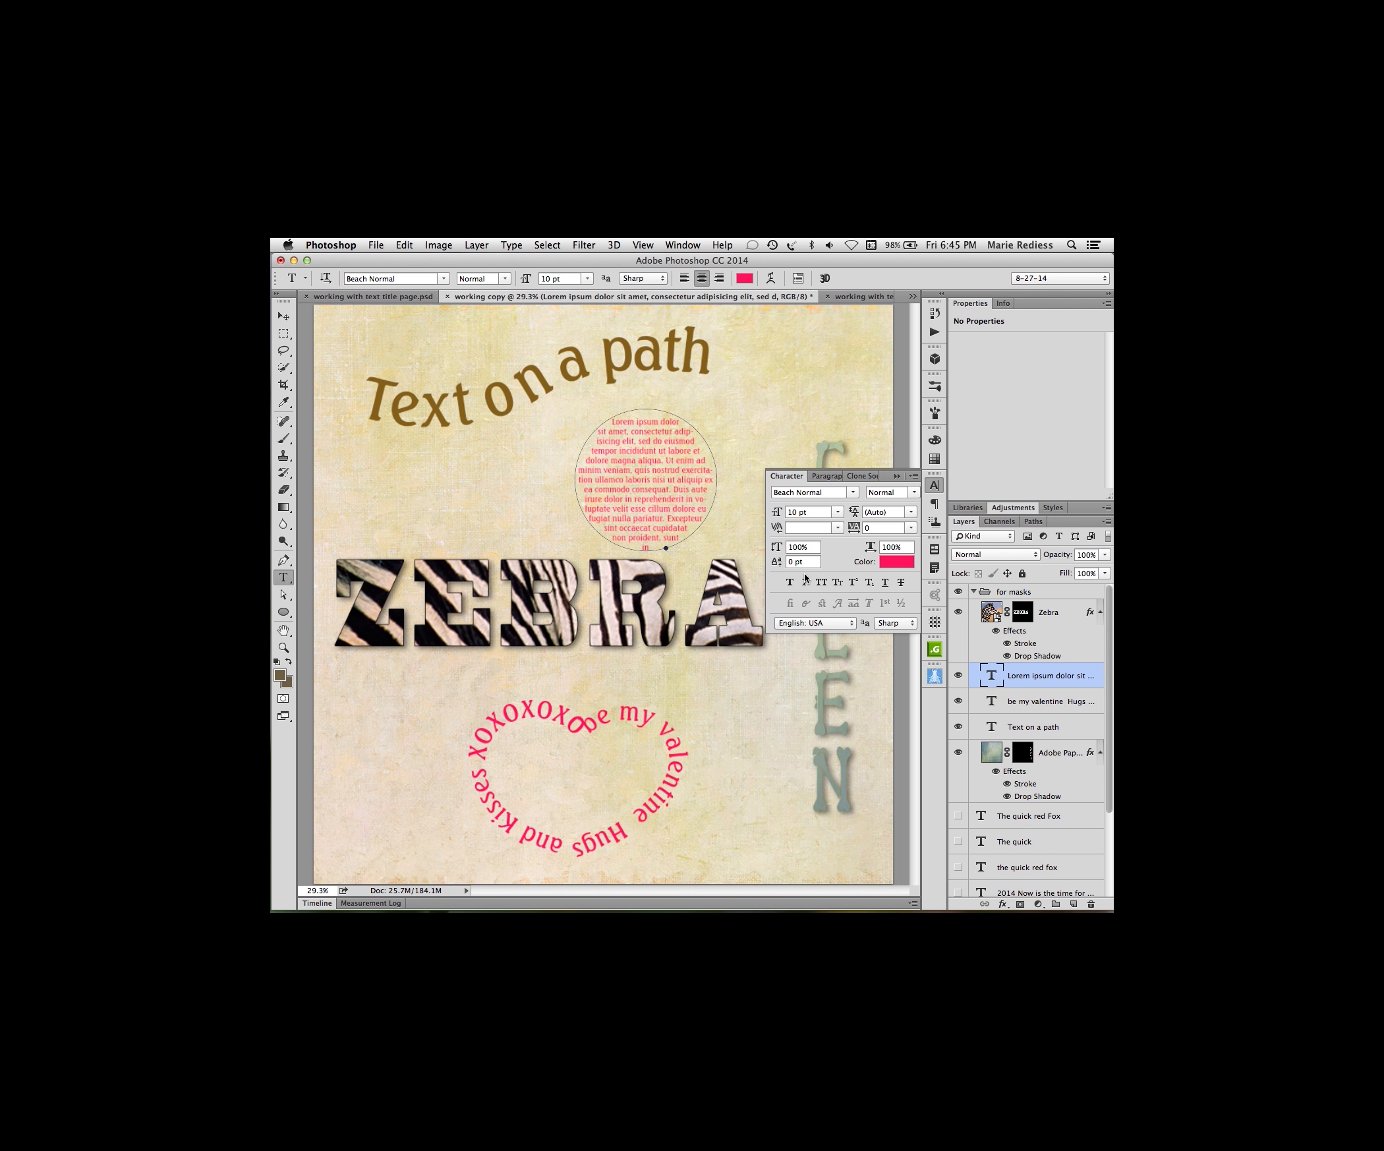
# - Try a tracking value of 40 on the circle's placeholder text, reset it to 0 and close the character settings
pyautogui.moveTo(852, 528); pyautogui.dragTo(852, 529)
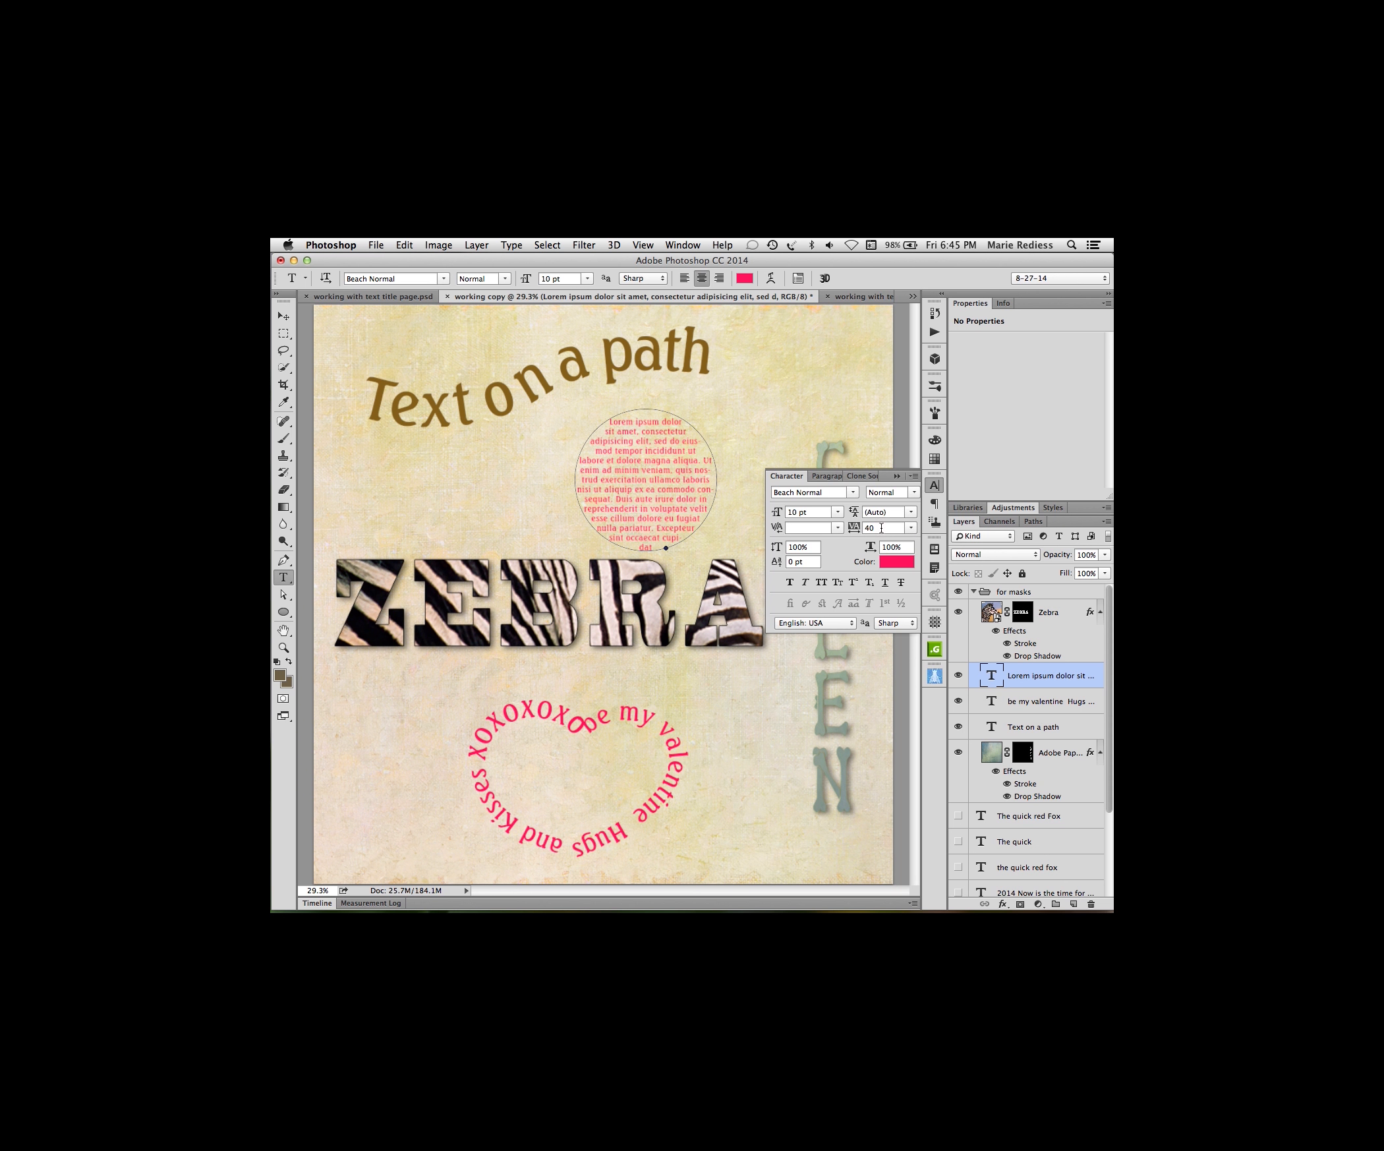
pyautogui.click(908, 528)
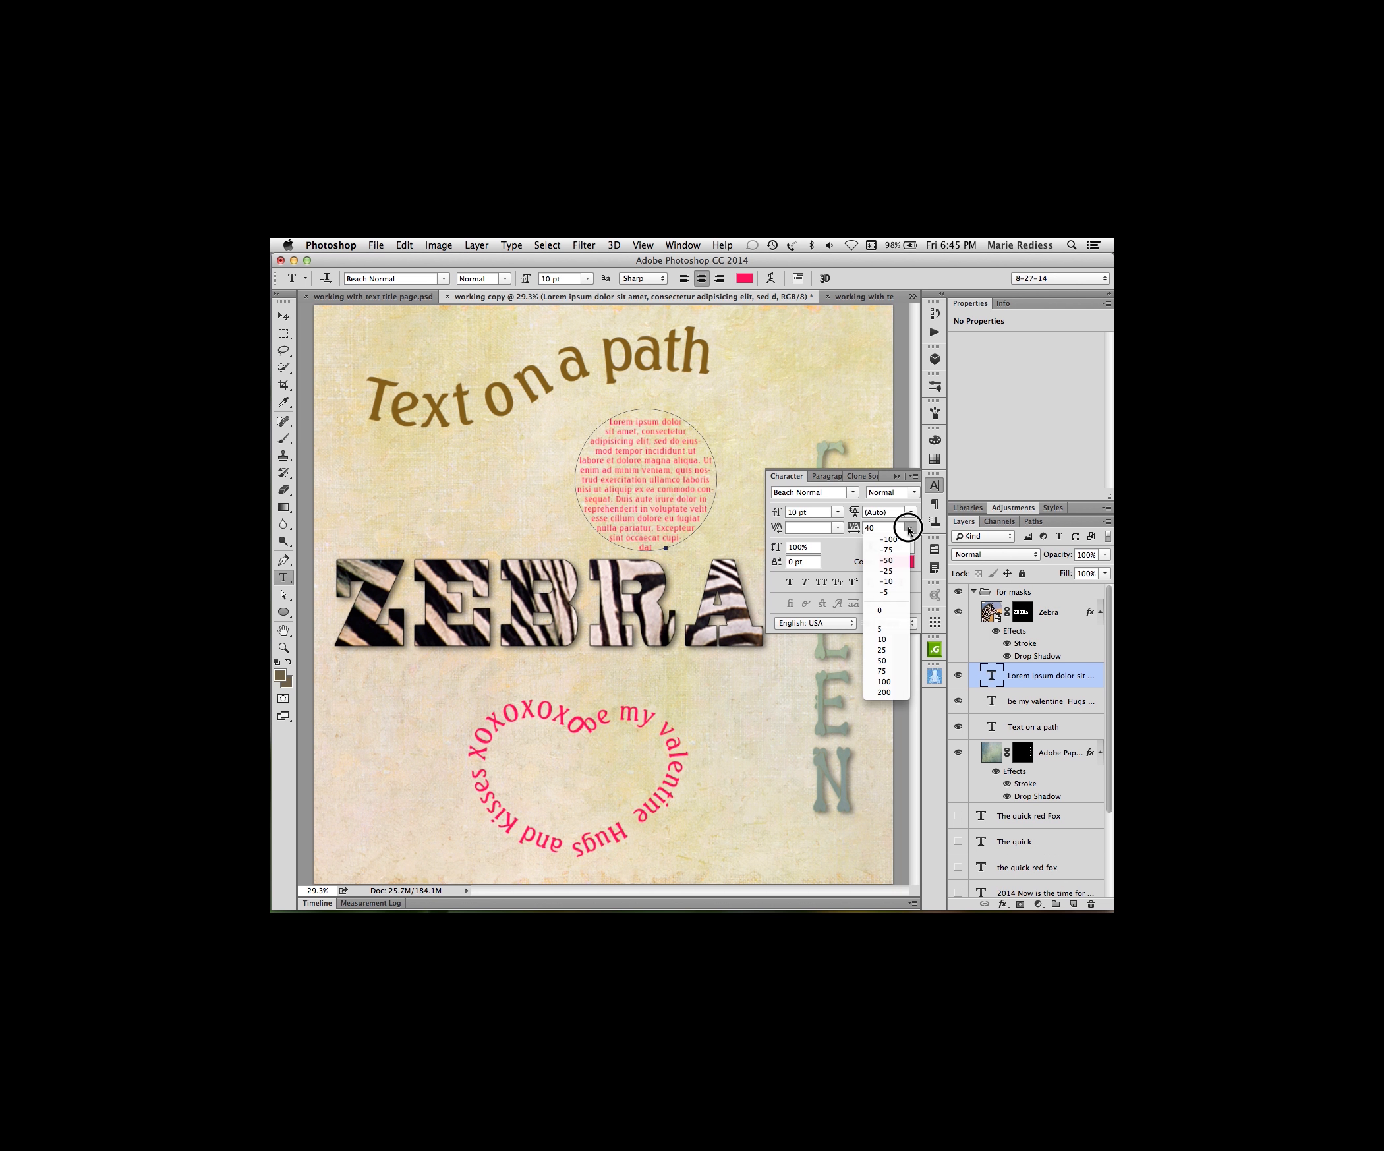
pyautogui.click(892, 610)
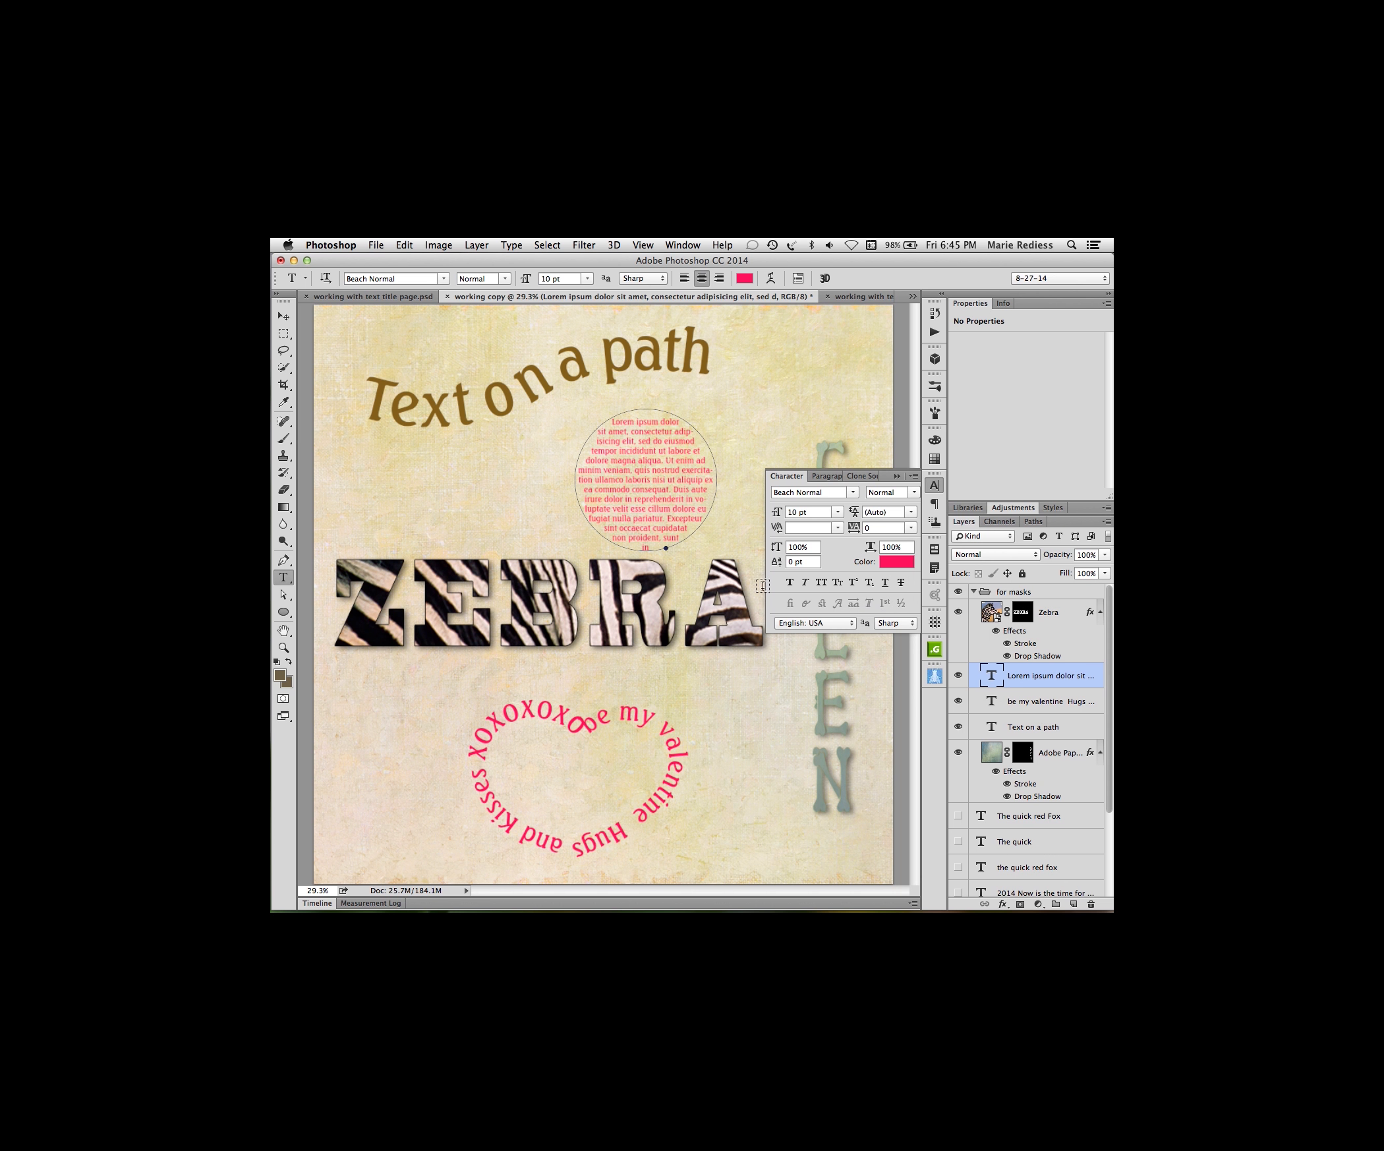
pyautogui.click(897, 476)
# - Reshape the circle with the Direct Selection tool by pulling its left anchor point far outward and adjusting that anchor's direction handles
pyautogui.click(283, 595)
pyautogui.moveTo(574, 480); pyautogui.dragTo(403, 485)
pyautogui.moveTo(403, 524); pyautogui.dragTo(419, 514)
pyautogui.moveTo(385, 450); pyautogui.dragTo(419, 515)
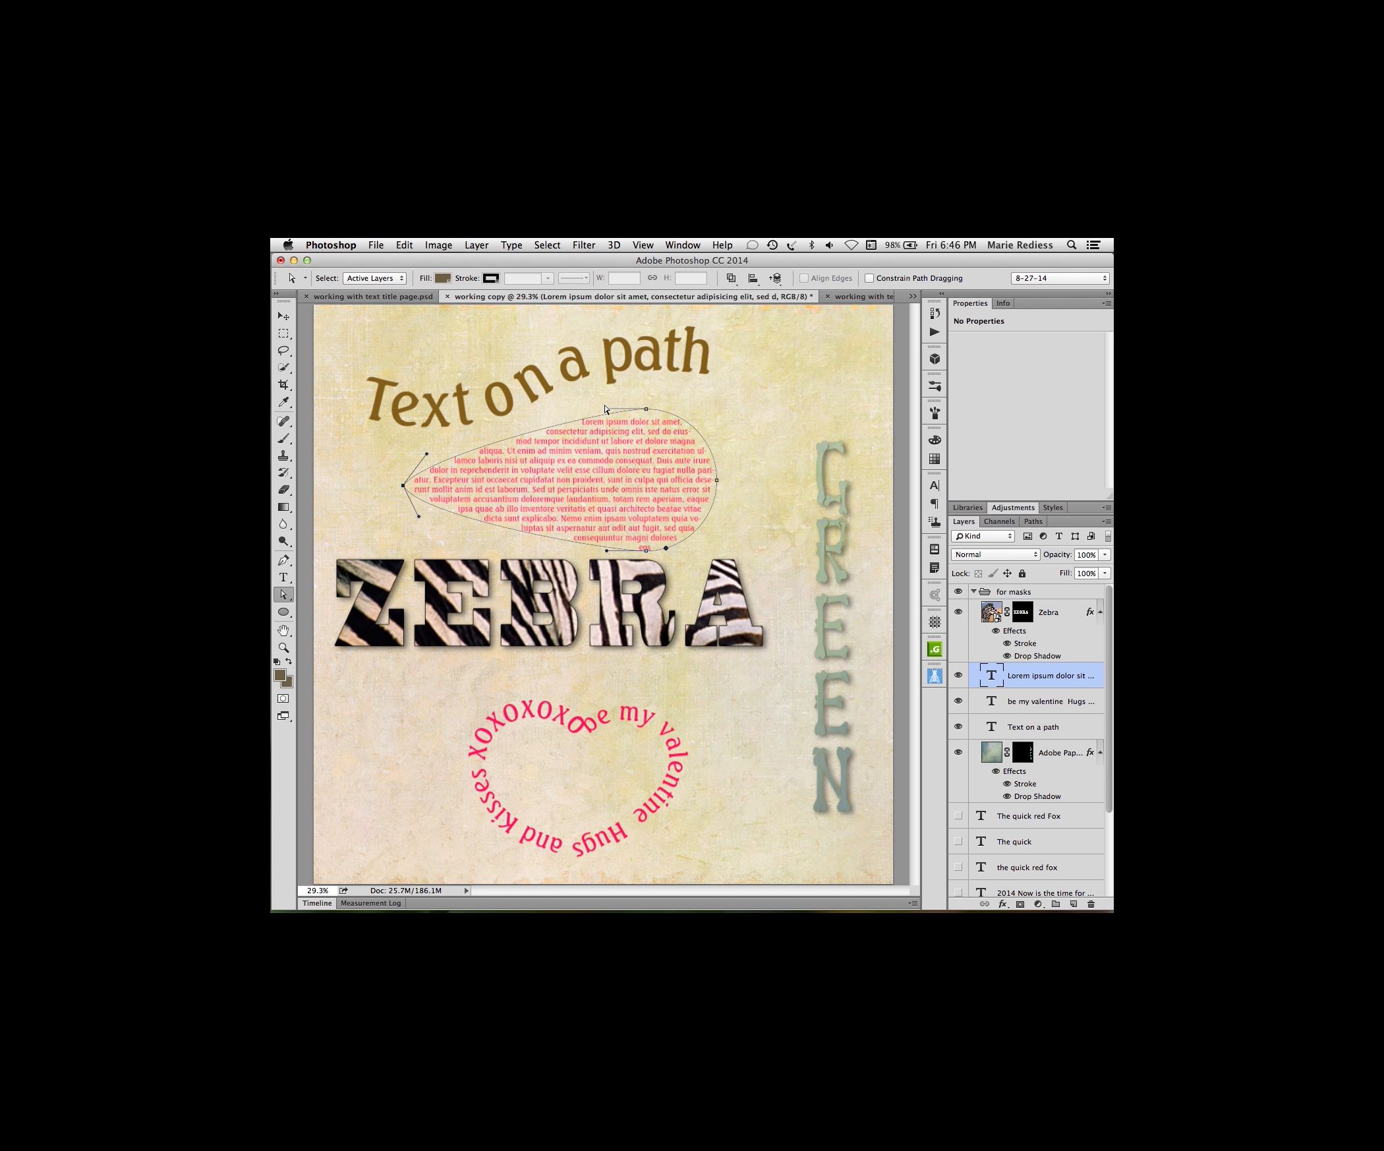
# - Bend the text shape's upper curve with its top anchor handle, pull the right anchor slightly outward and deselect the path
pyautogui.moveTo(606, 409); pyautogui.dragTo(653, 385)
pyautogui.moveTo(716, 480); pyautogui.dragTo(747, 467)
pyautogui.click(740, 769)
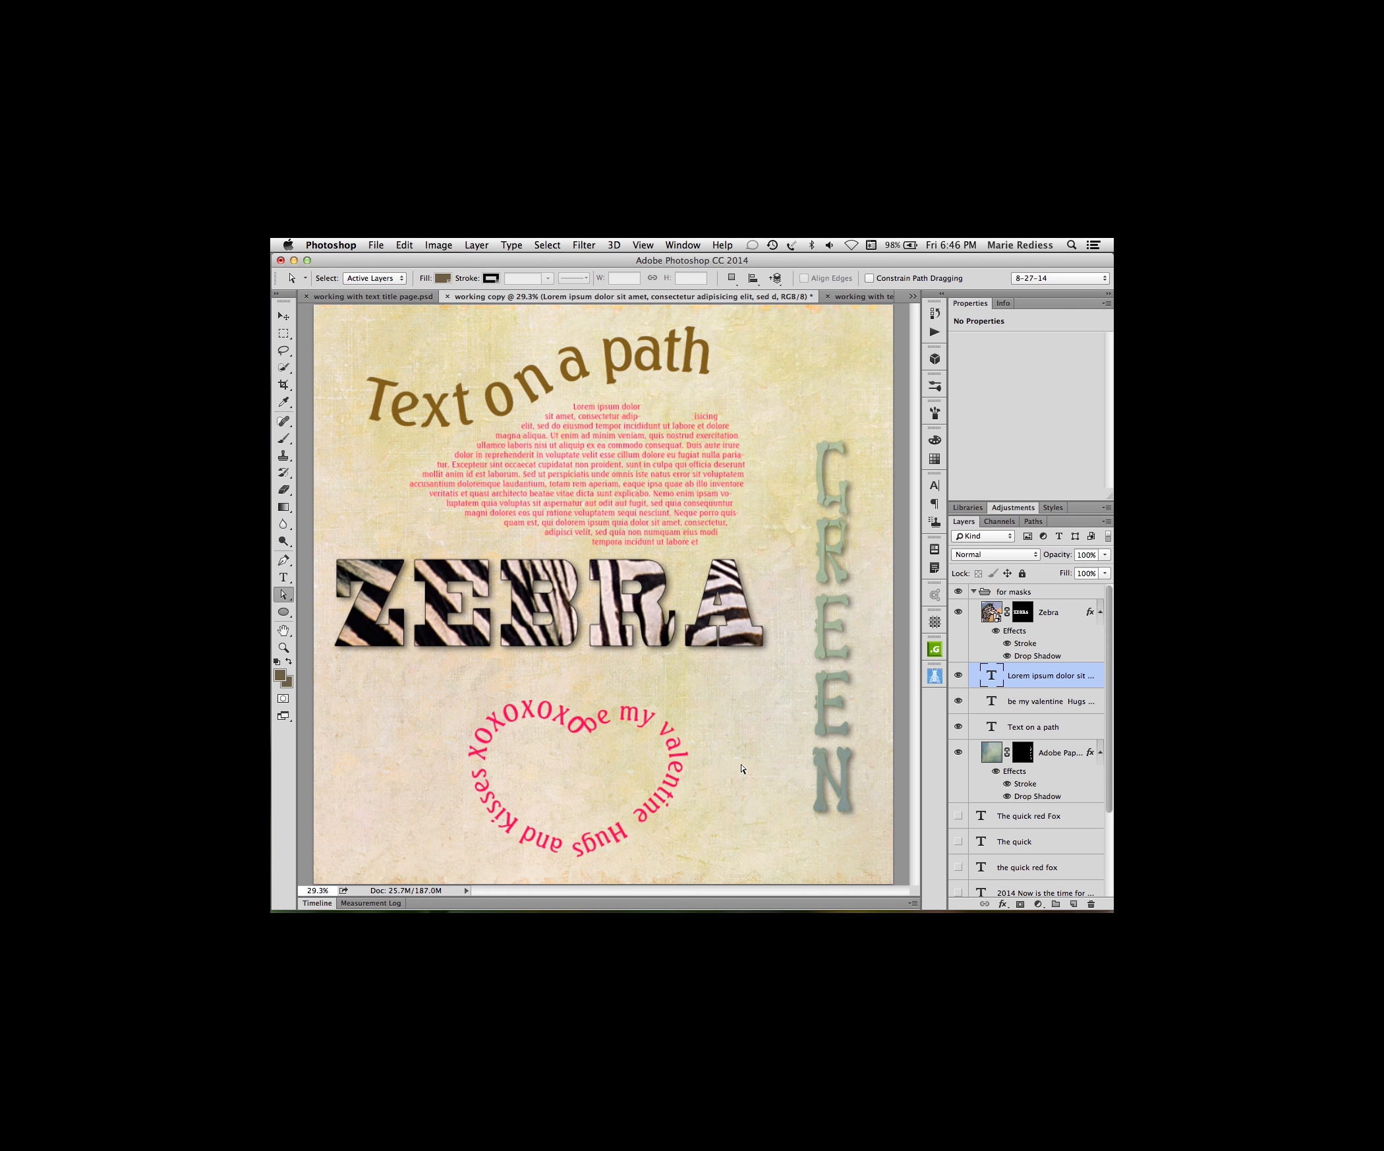